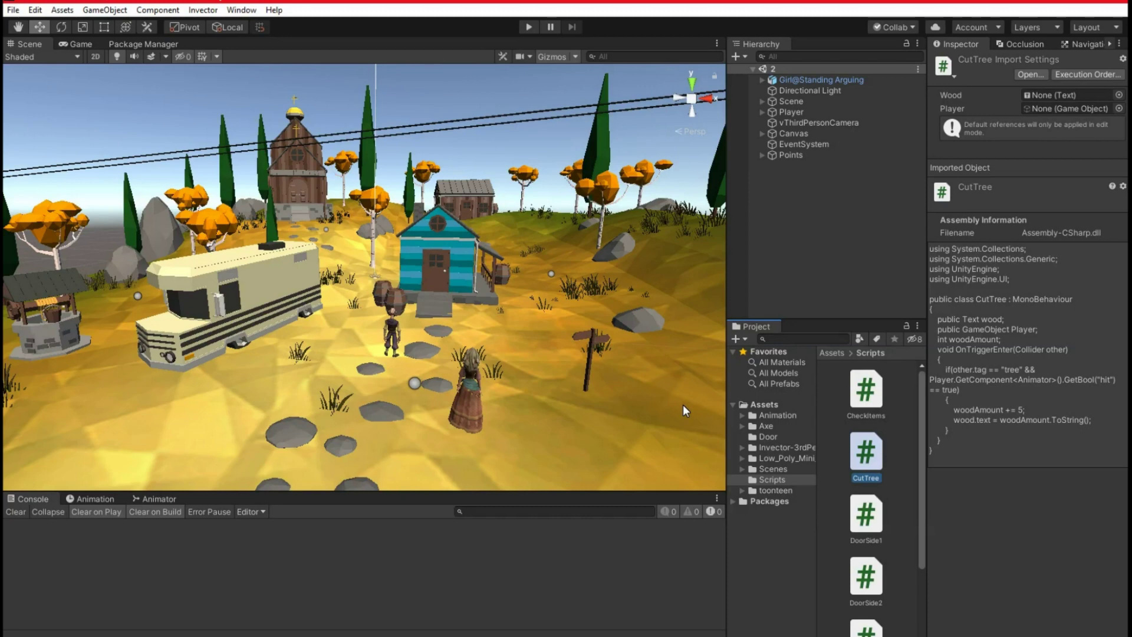
- Open the test scene from the project's Scenes folder
click(778, 469)
scroll(879, 494, down, 2)
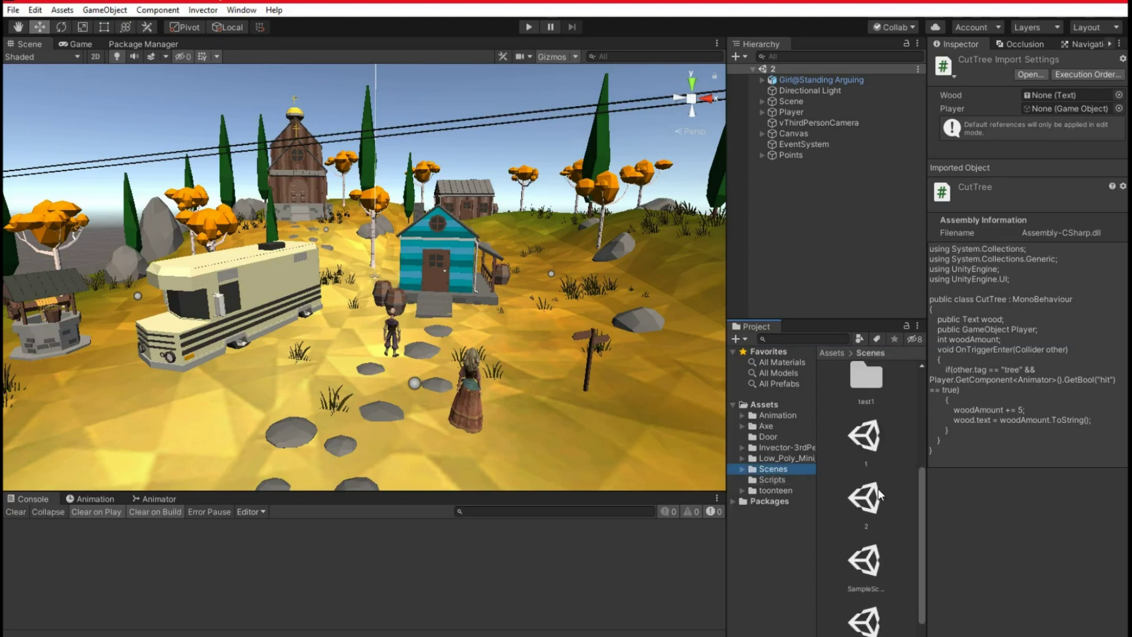
scroll(880, 494, down, 1)
click(867, 439)
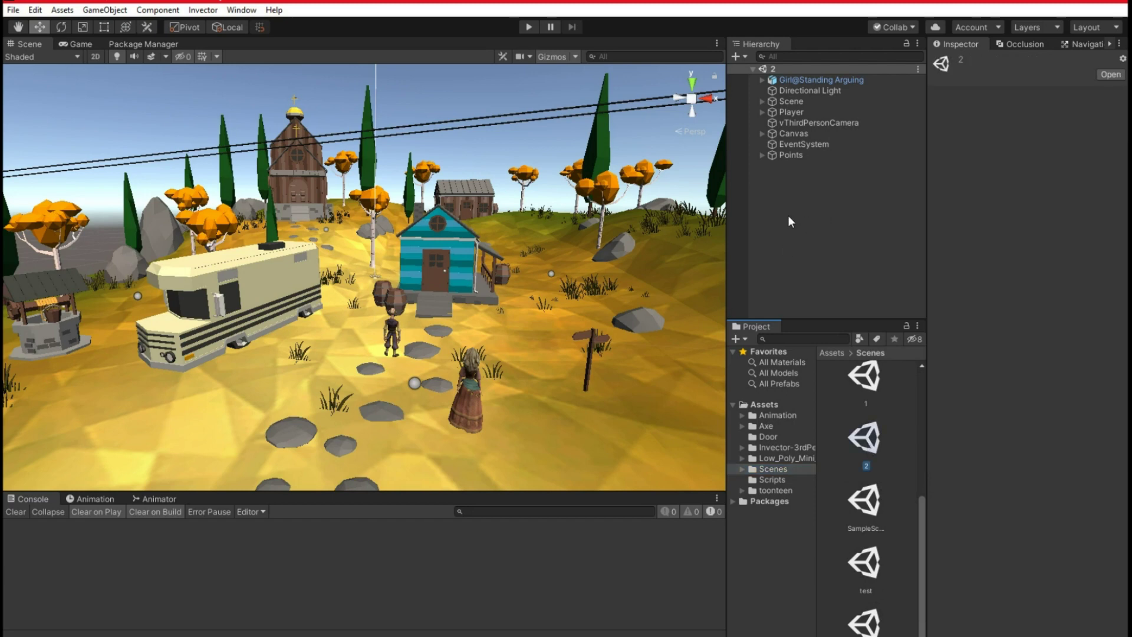
double_click(865, 561)
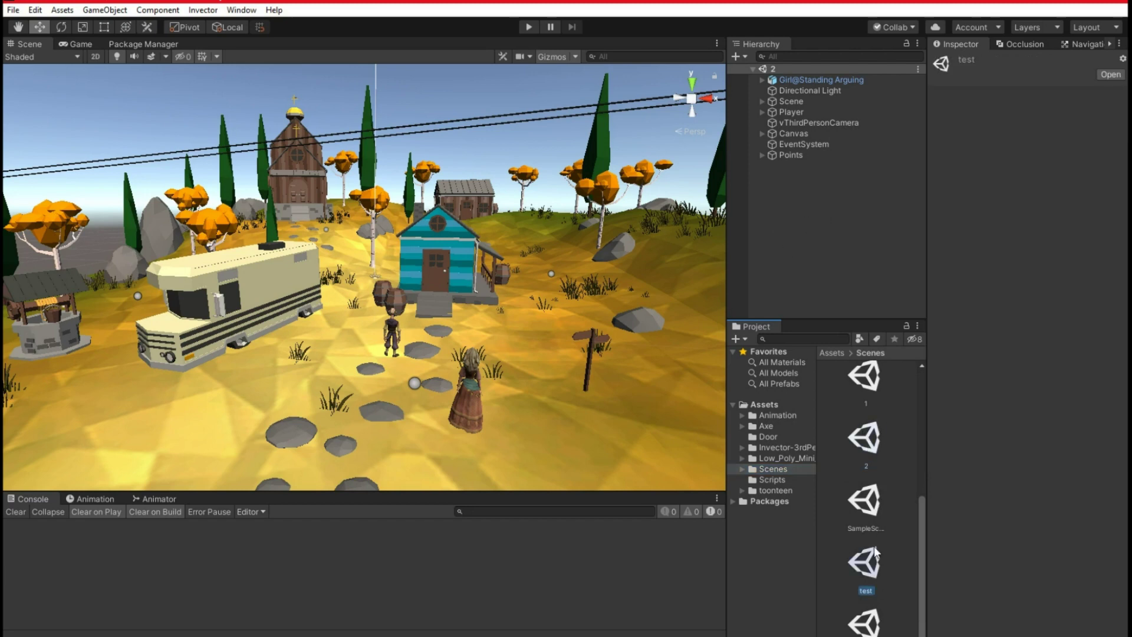
- Examine the test scene's low wall, the tall wall cubes and the door between them
alt+drag(640, 202, 491, 268)
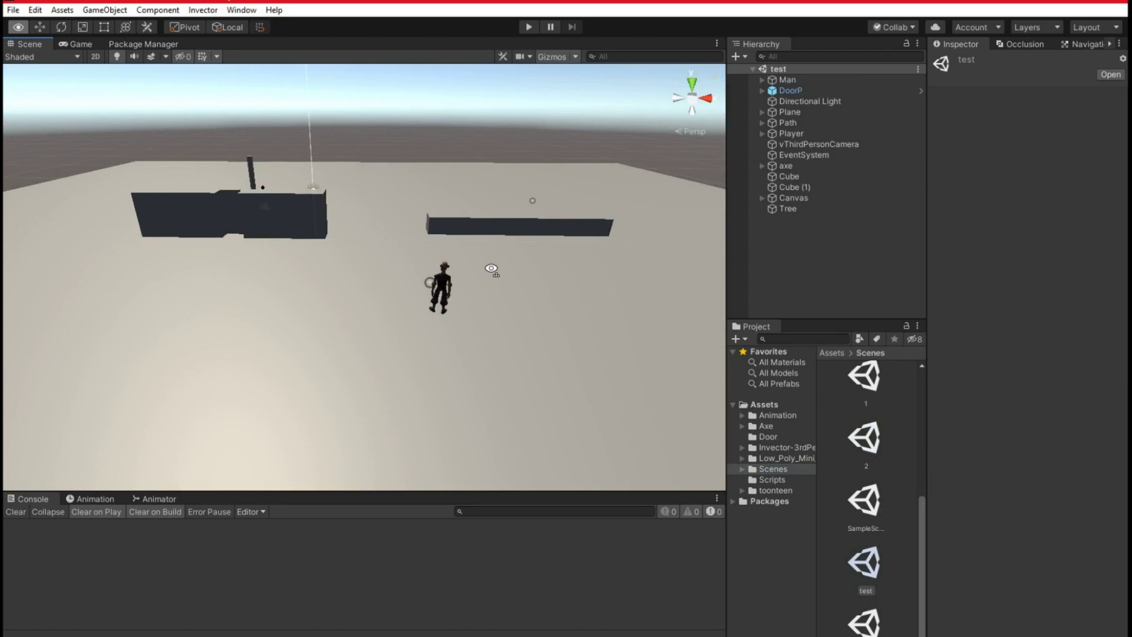
scroll(491, 269, up, 5)
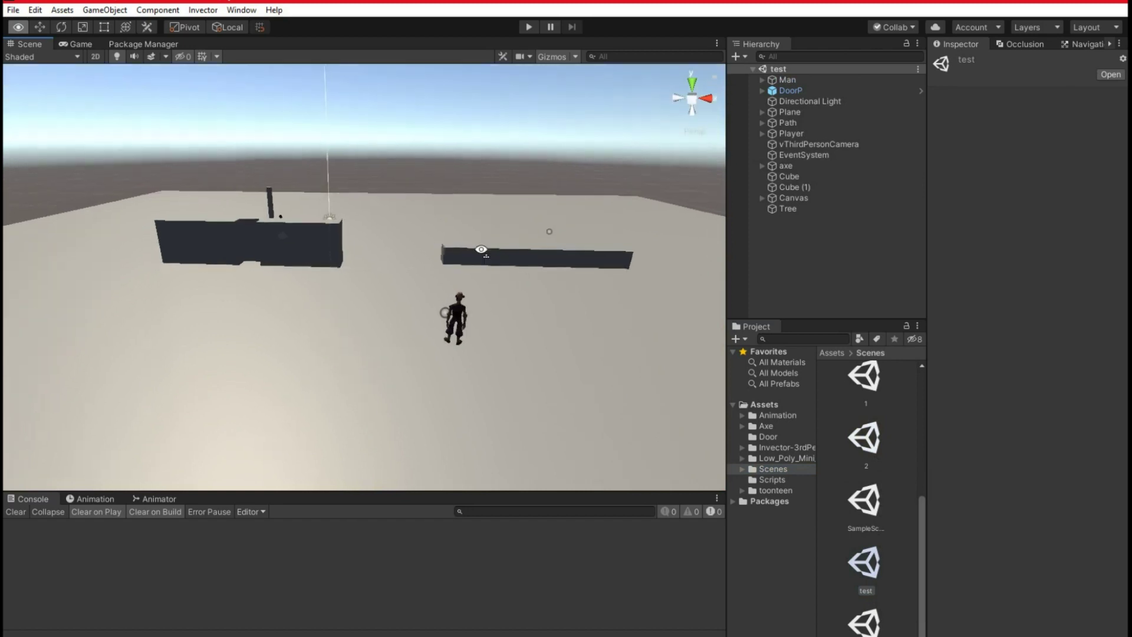
alt+drag(453, 331, 339, 291)
key(w)
click(560, 295)
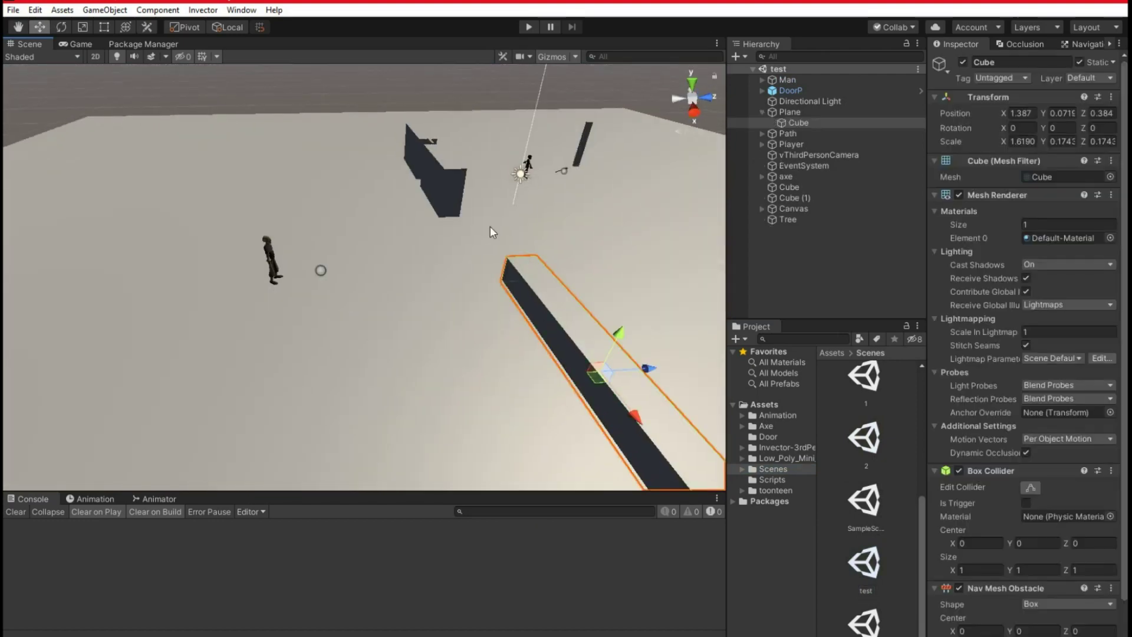
click(457, 185)
alt+drag(438, 176, 418, 122)
right_drag(418, 122, 628, 151)
right_drag(478, 271, 479, 258)
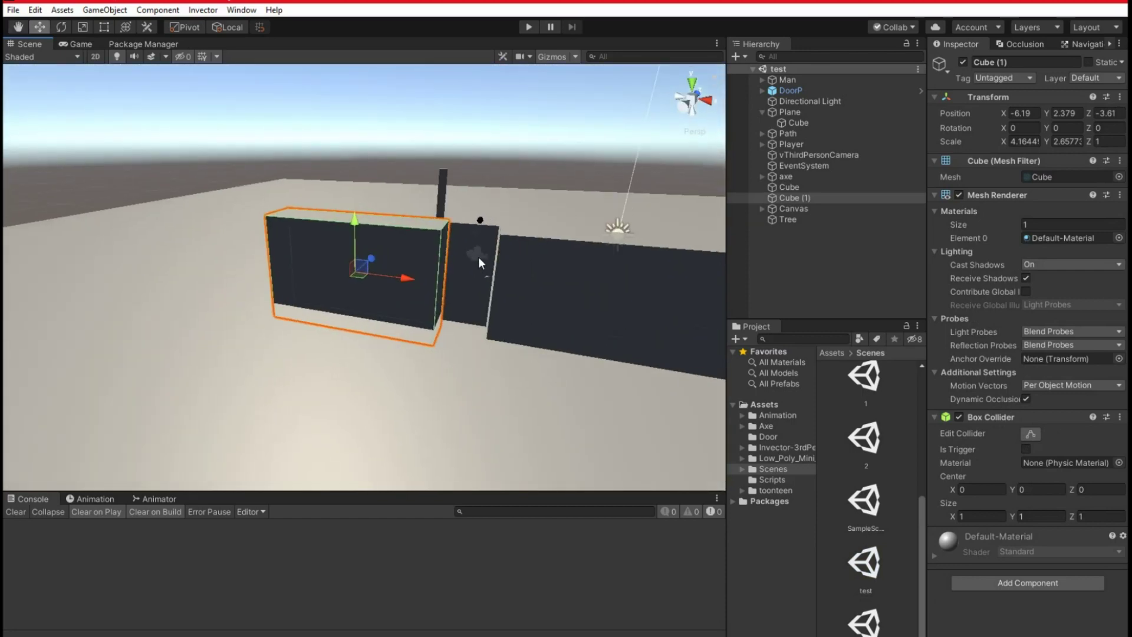
click(478, 258)
click(485, 269)
- Inspect the area around the player, axe and tree, and select the Man character's body mesh
alt+drag(599, 245, 421, 259)
scroll(420, 259, up, 3)
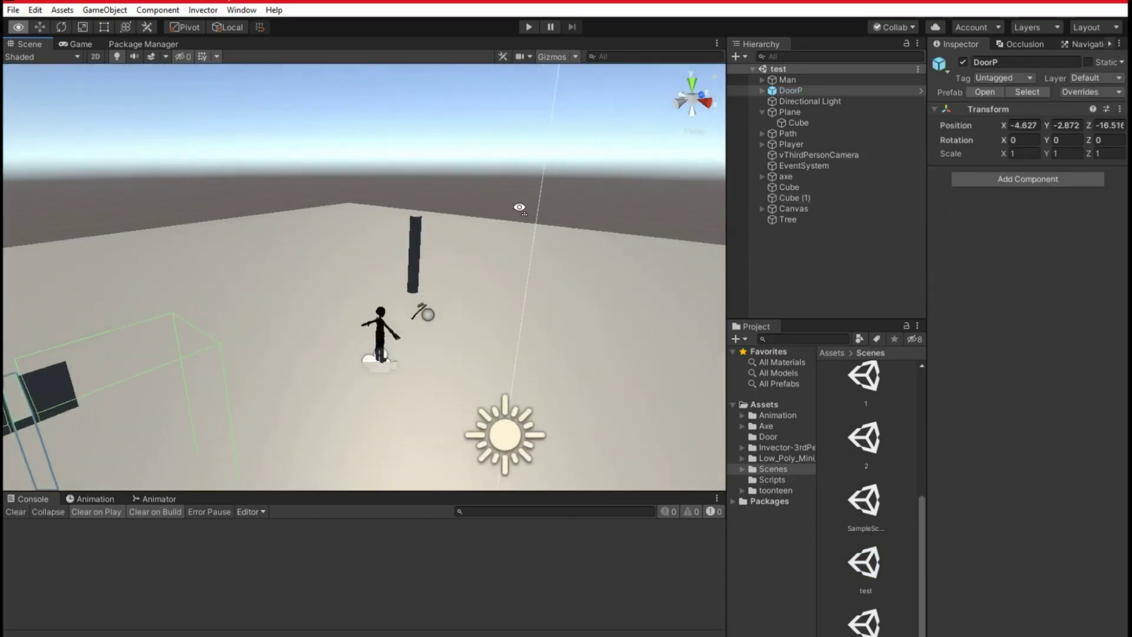
click(420, 259)
alt+drag(573, 283, 572, 331)
scroll(572, 332, down, 2)
right_drag(572, 331, 525, 372)
click(202, 439)
right_drag(330, 413, 244, 296)
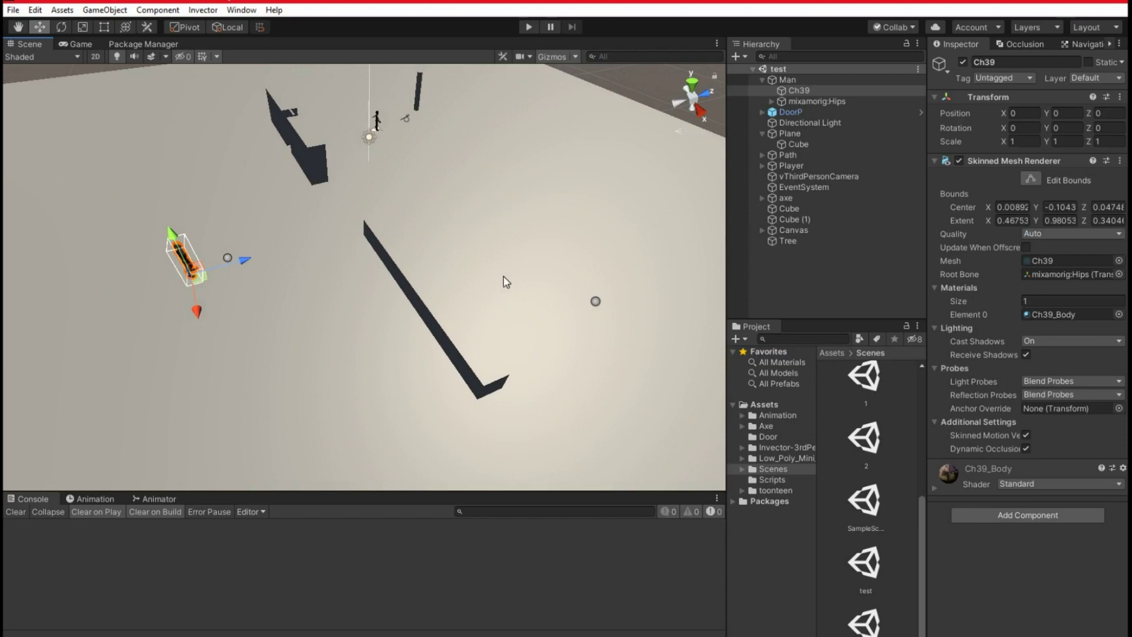
- Run the test scene and walk the player to the door, opening it from both sides
click(532, 28)
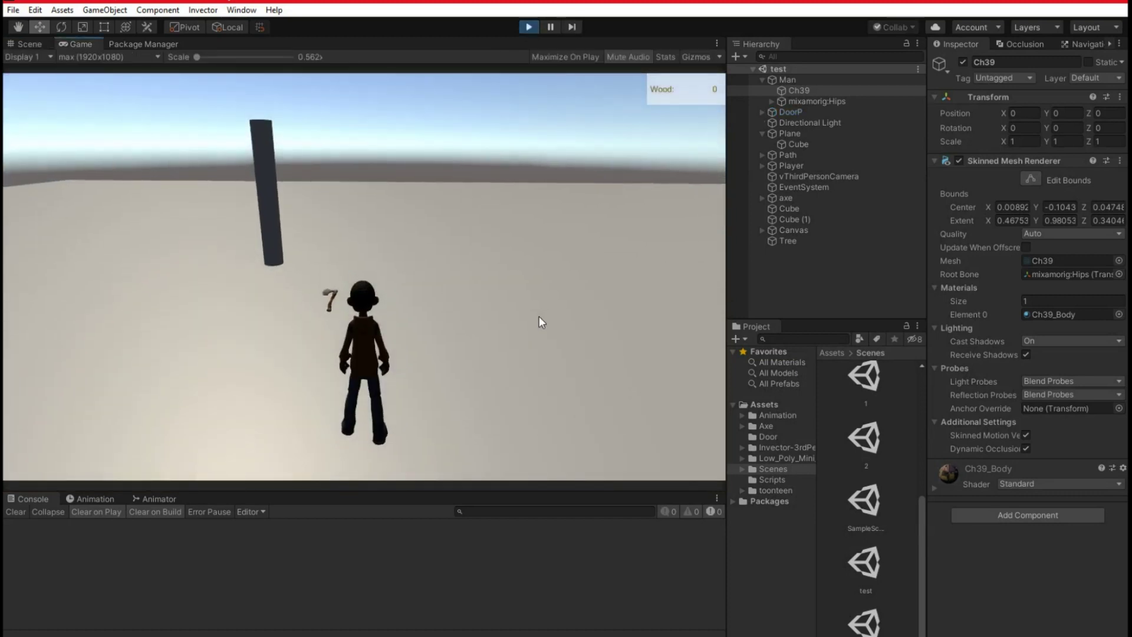
key(w)
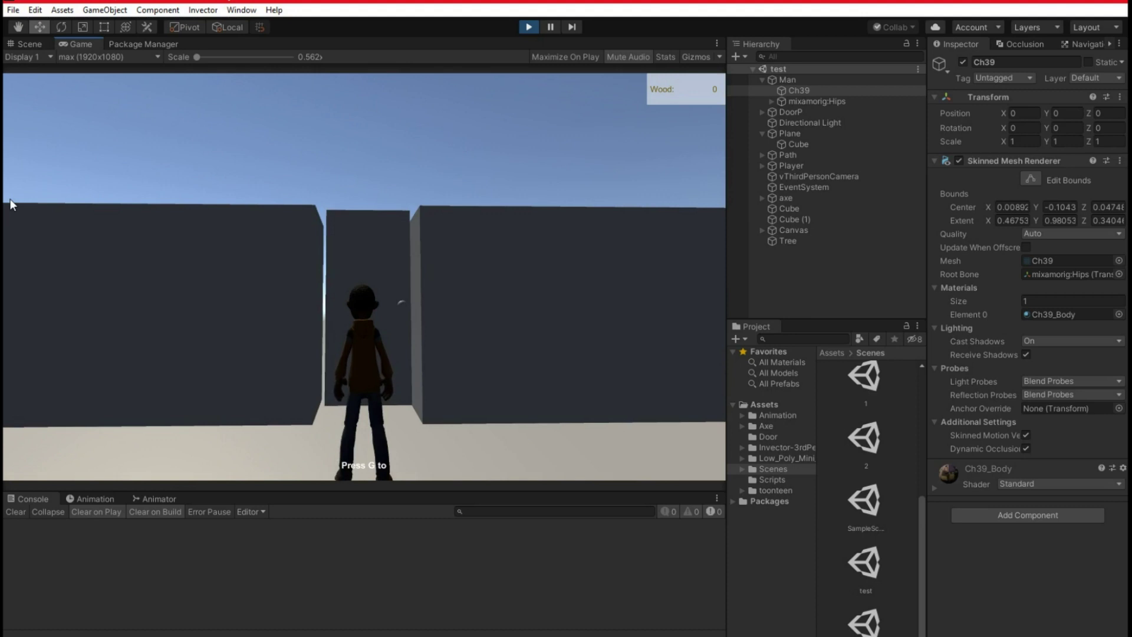
key(g)
key(w)
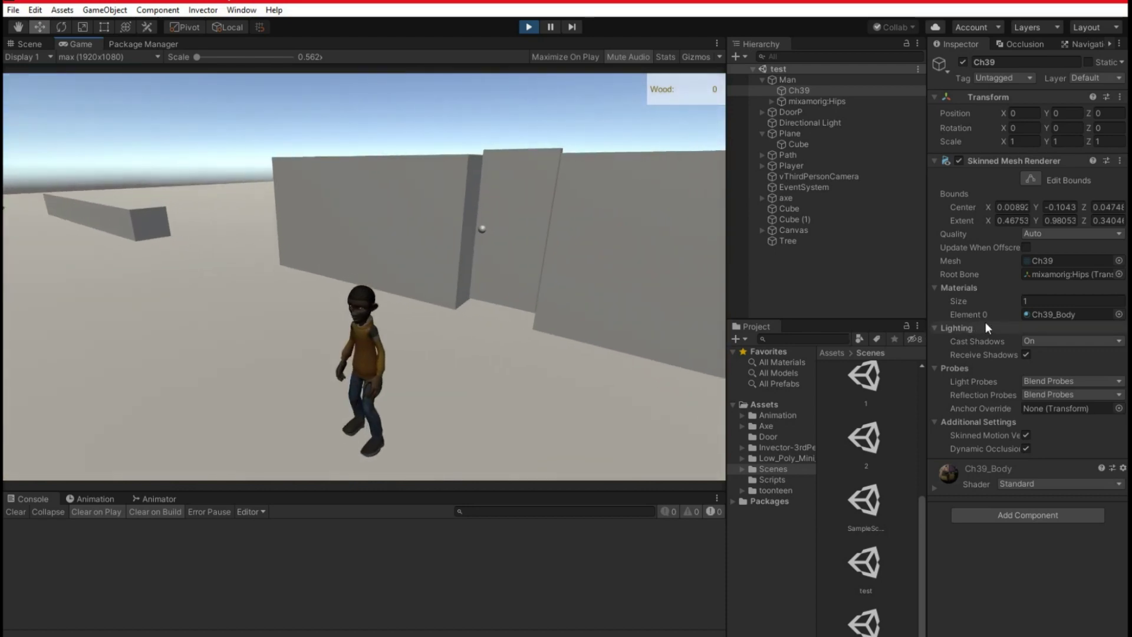
key(w)
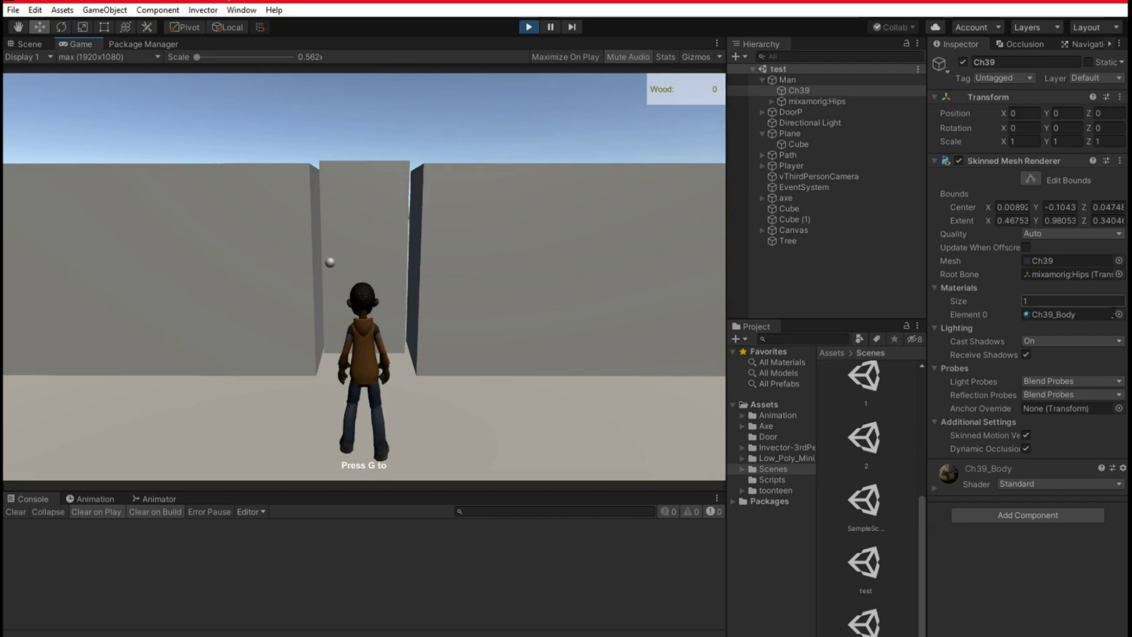
key(g)
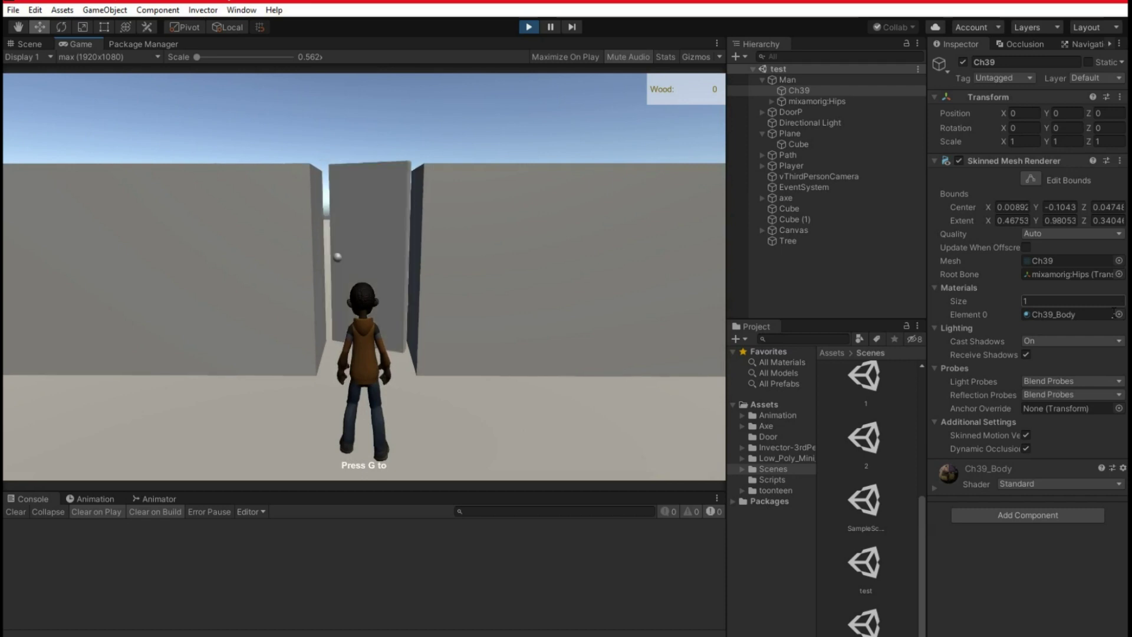
key(w)
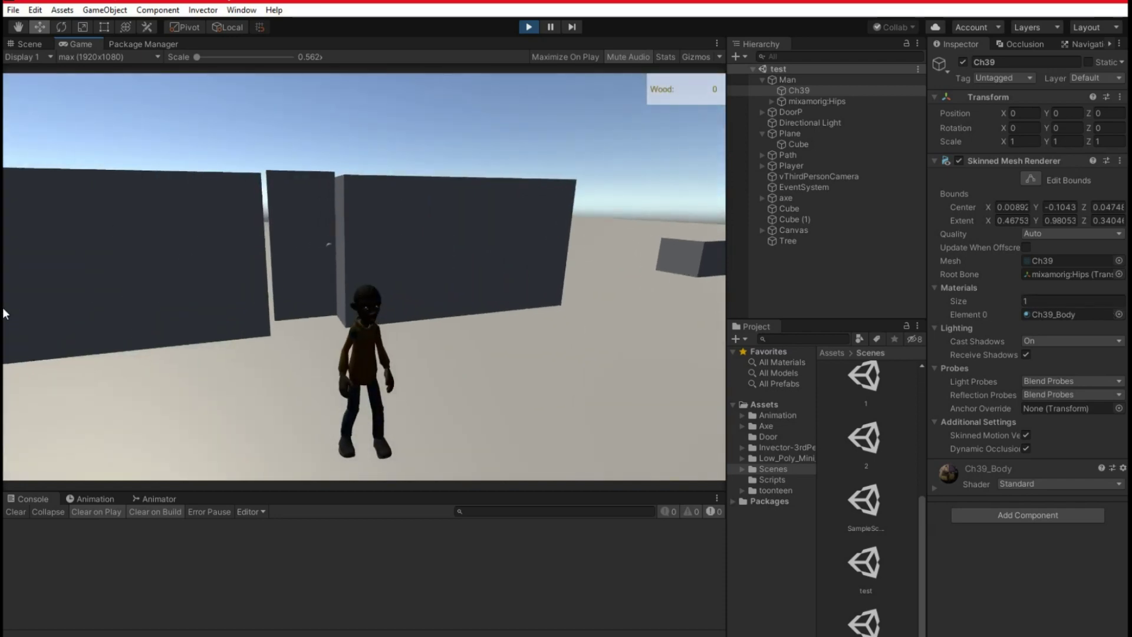
- Walk the player up to the Man character to test his greeting dialogue
key(w)
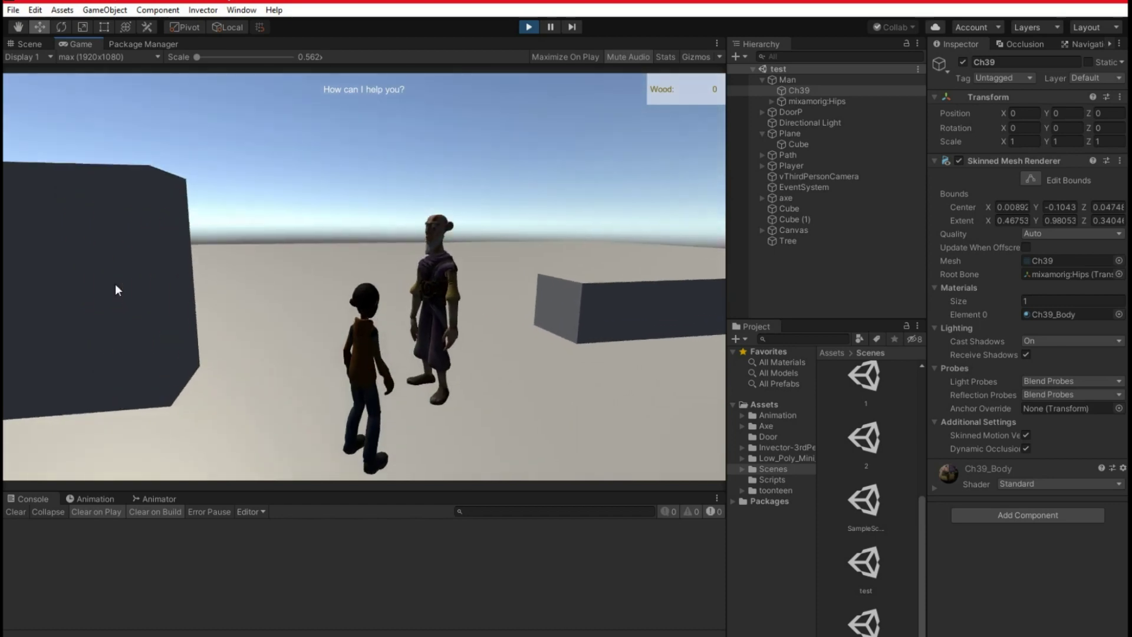
key(w)
key(a)
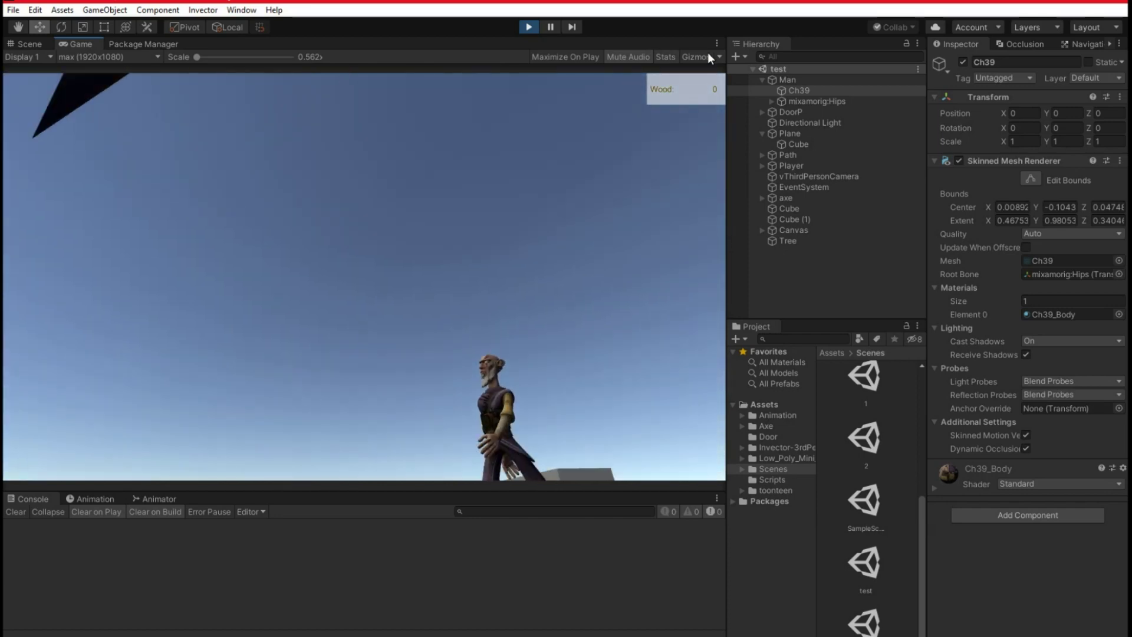
- Walk the player to the axe on the ground near the tree and pick it up
key(w)
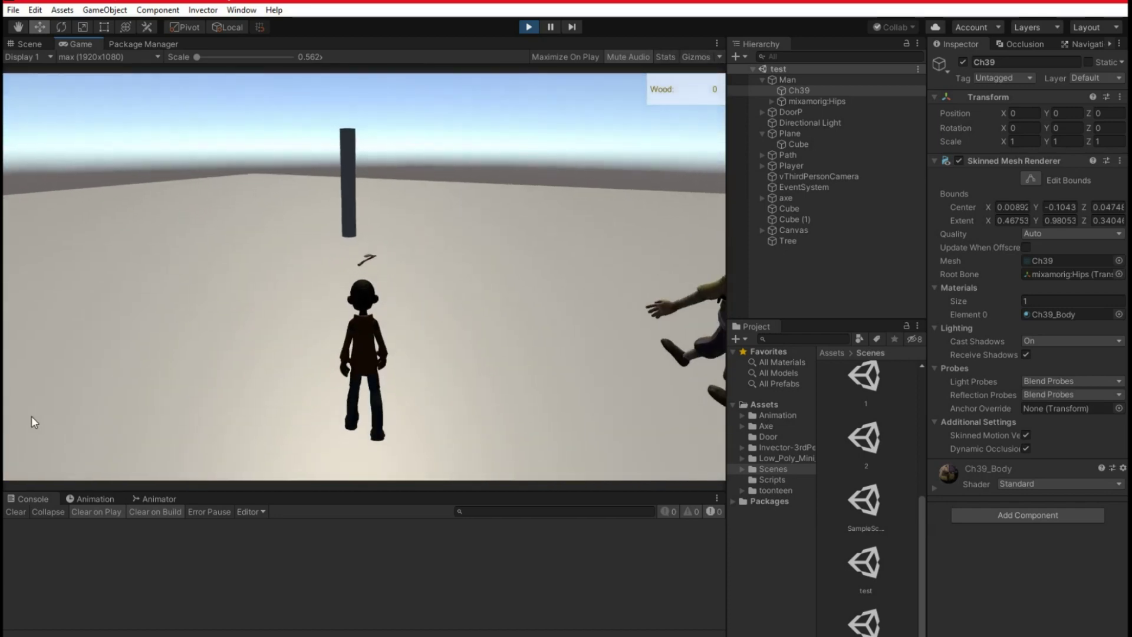
key(w)
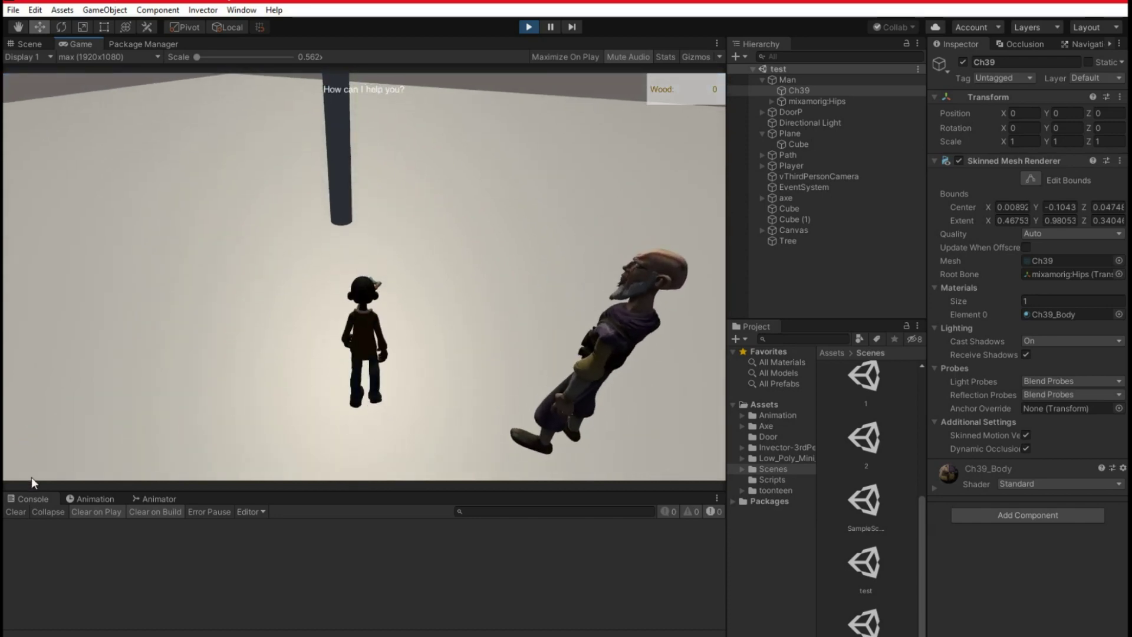
key(a)
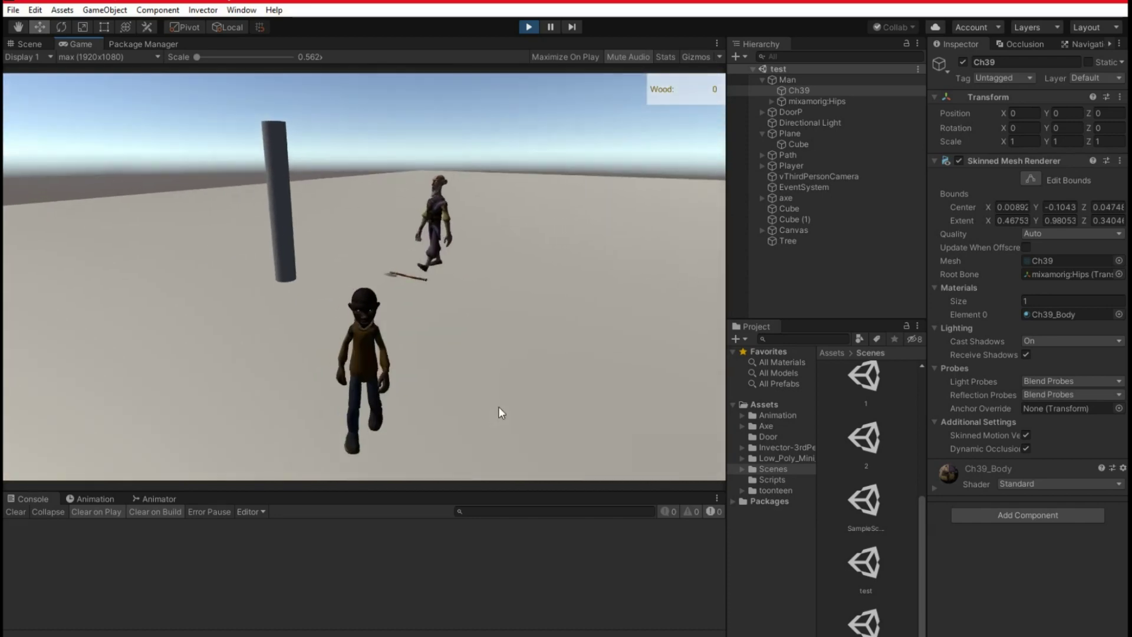
key(w)
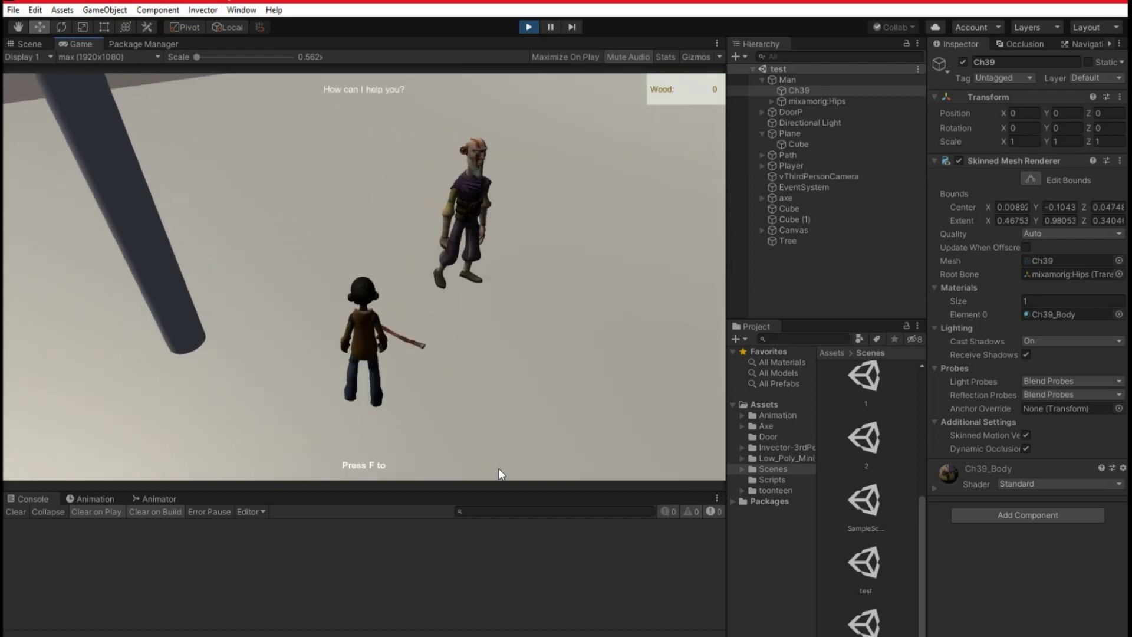
key(w)
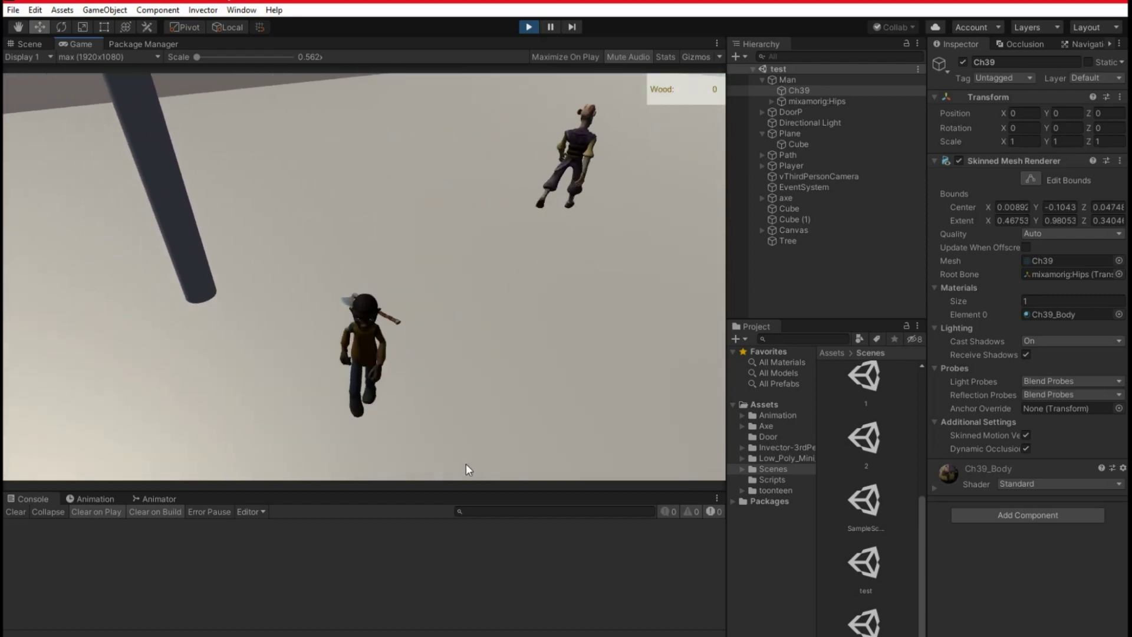
key(f)
key(w)
key(s)
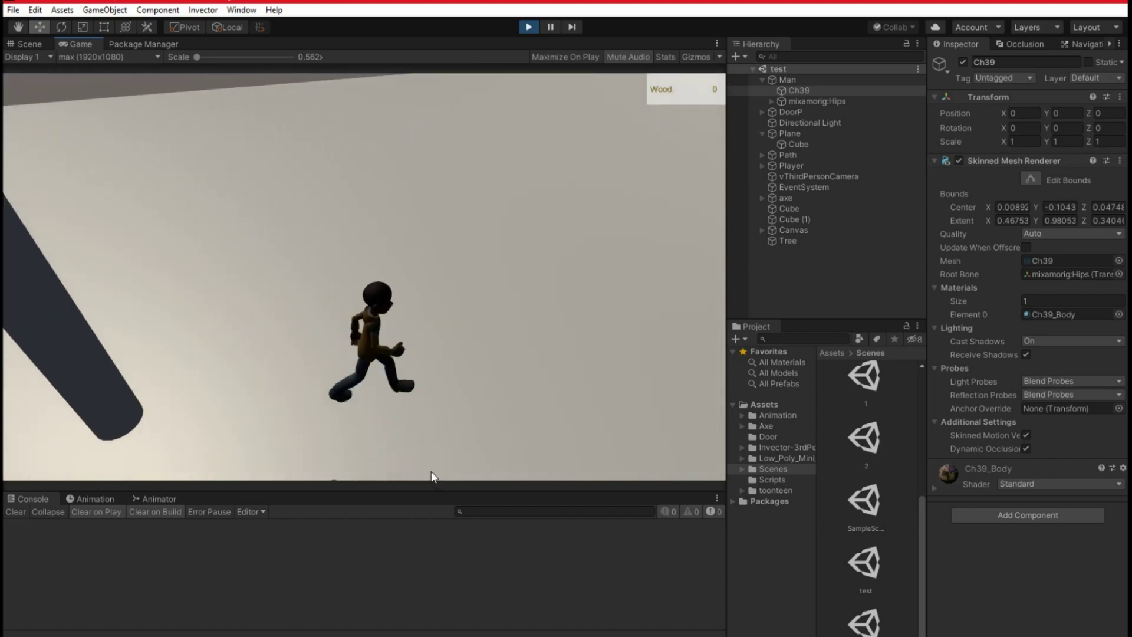
key(g)
key(w)
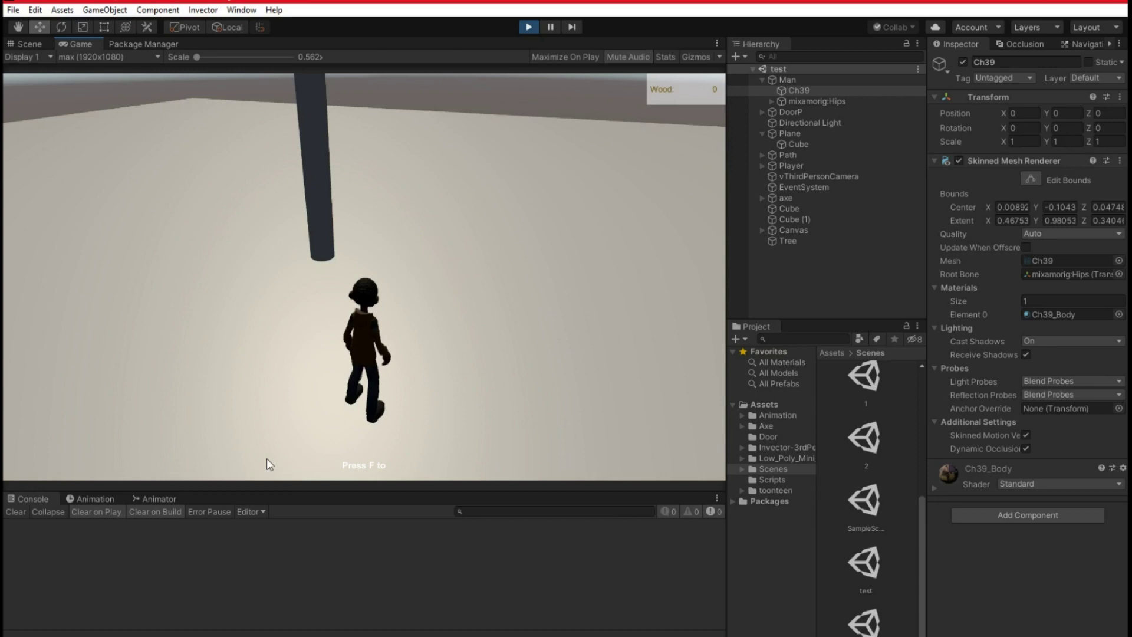
key(f)
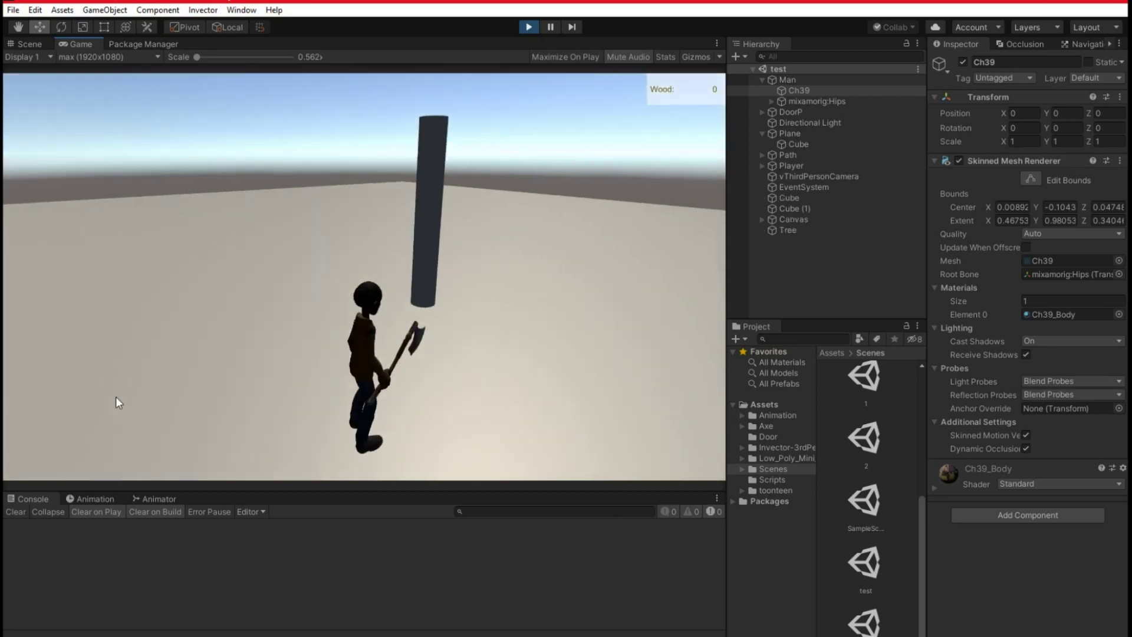
- Bring the player up to the tree and swing the axe at it to test wood gathering
key(w)
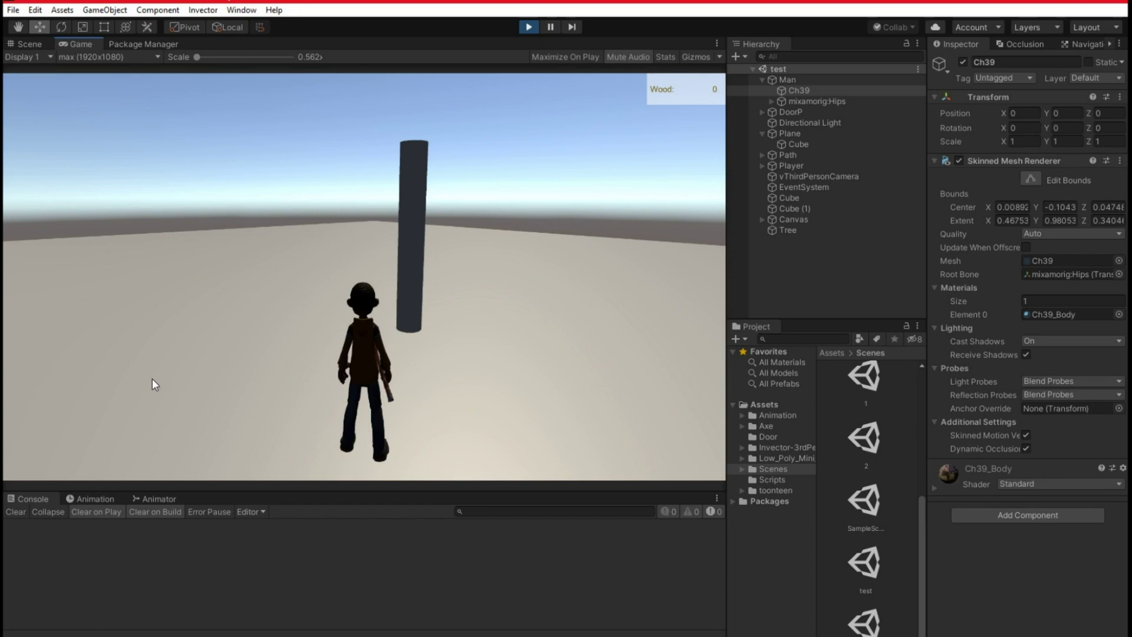
click(152, 378)
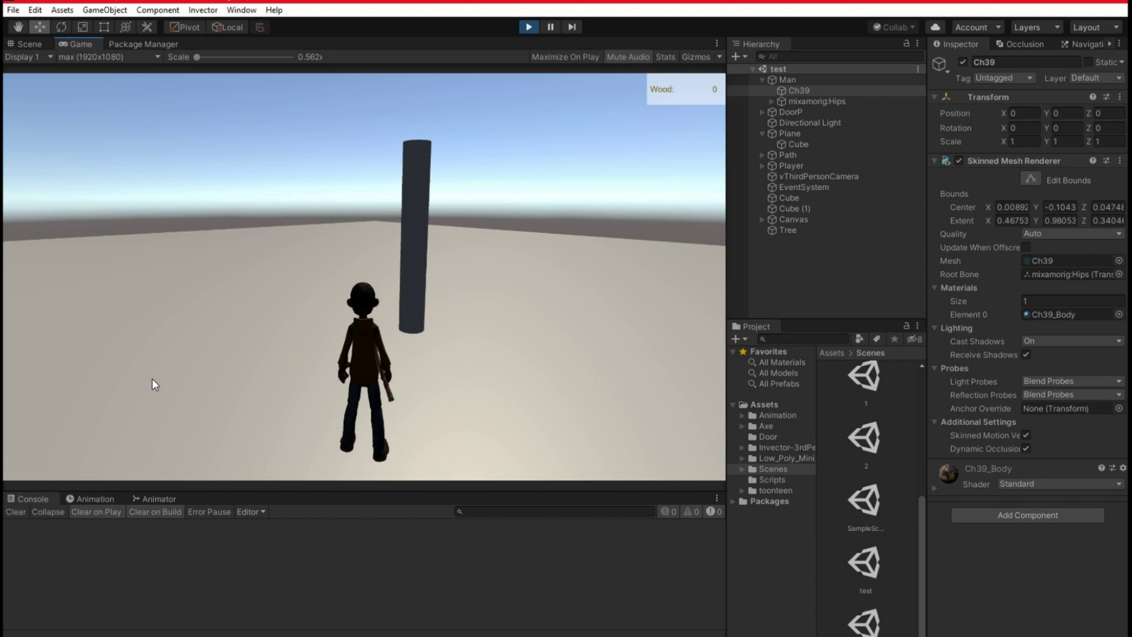
key(w)
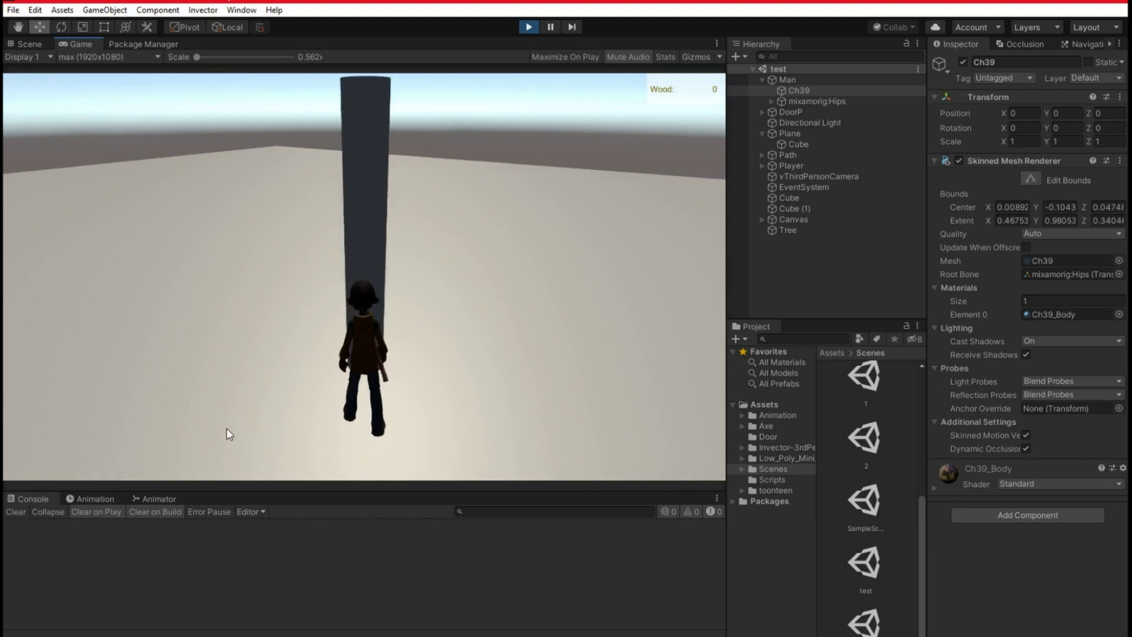
click(227, 428)
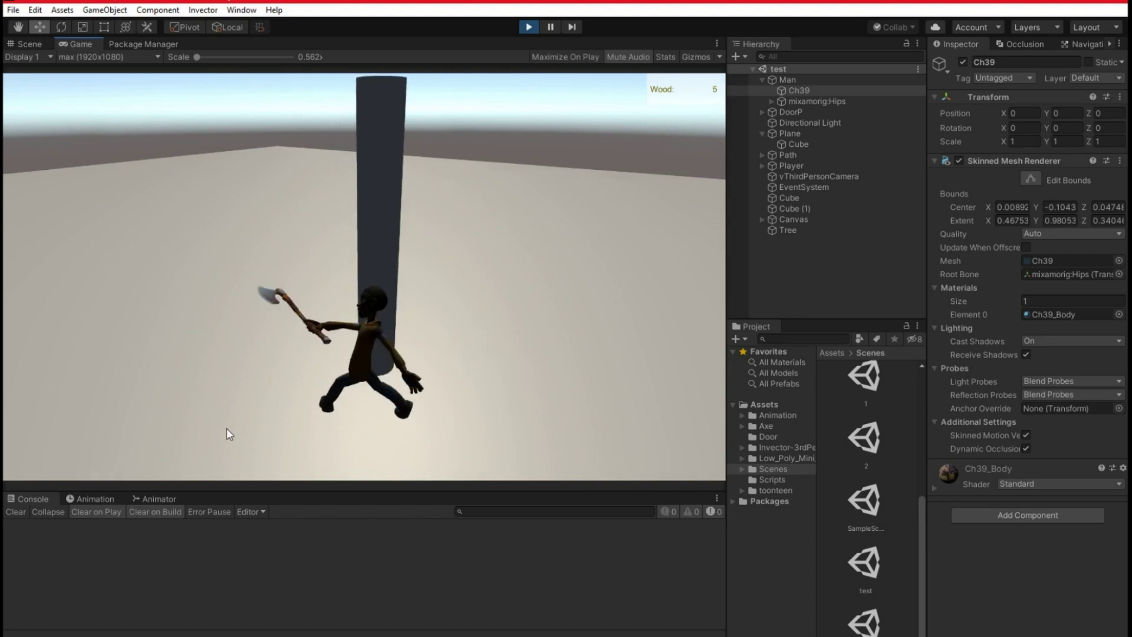
key(s)
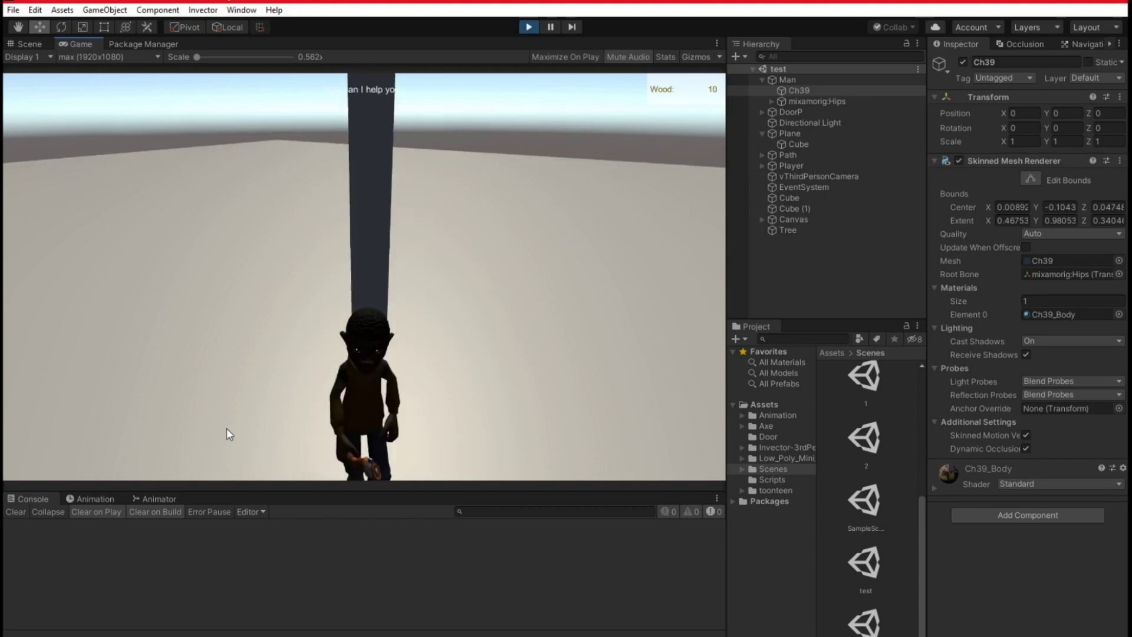
key(a)
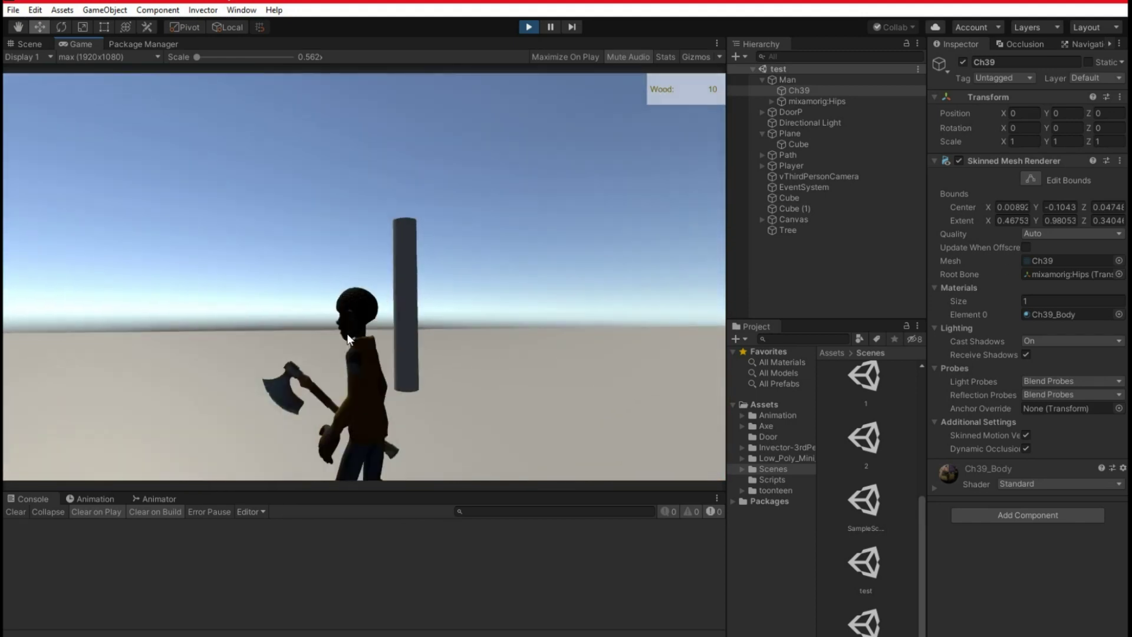
key(w)
click(408, 373)
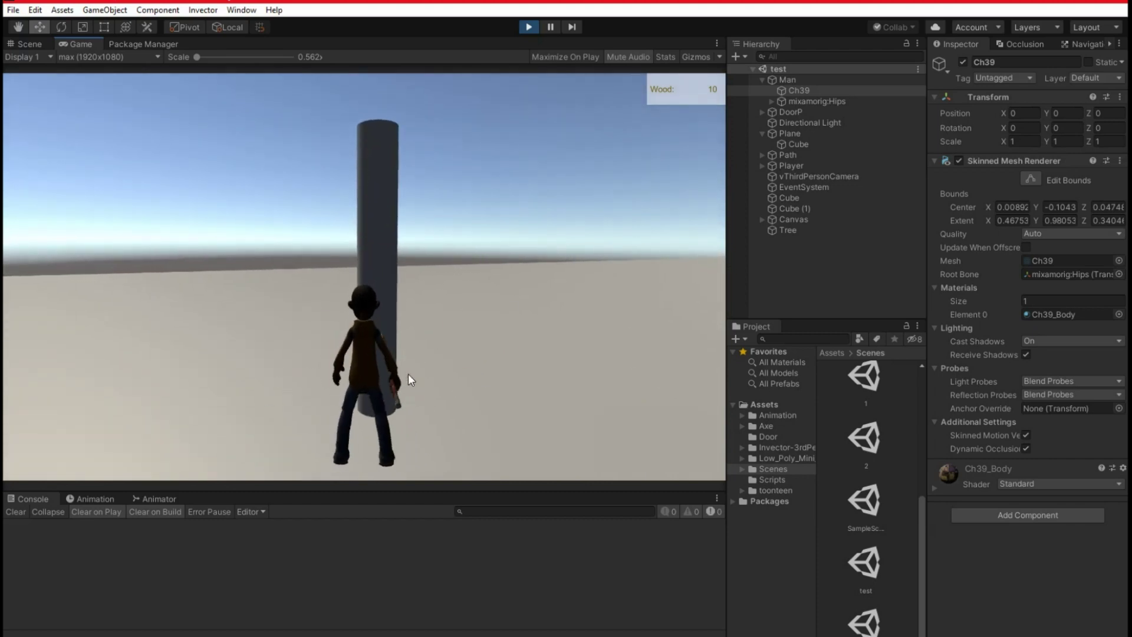
click(408, 374)
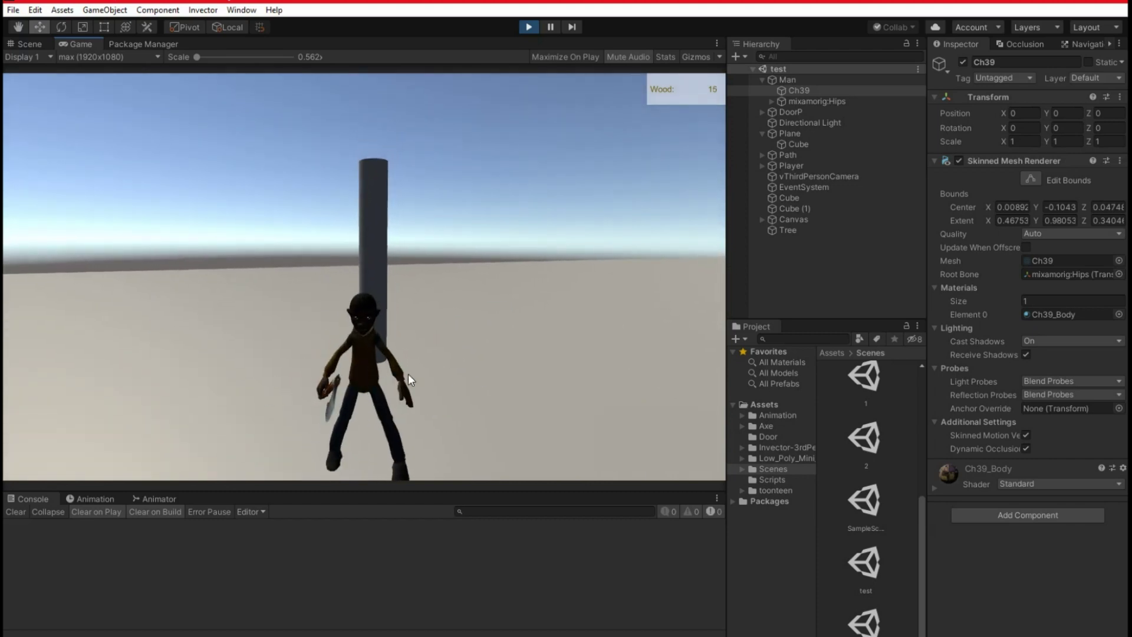
key(w)
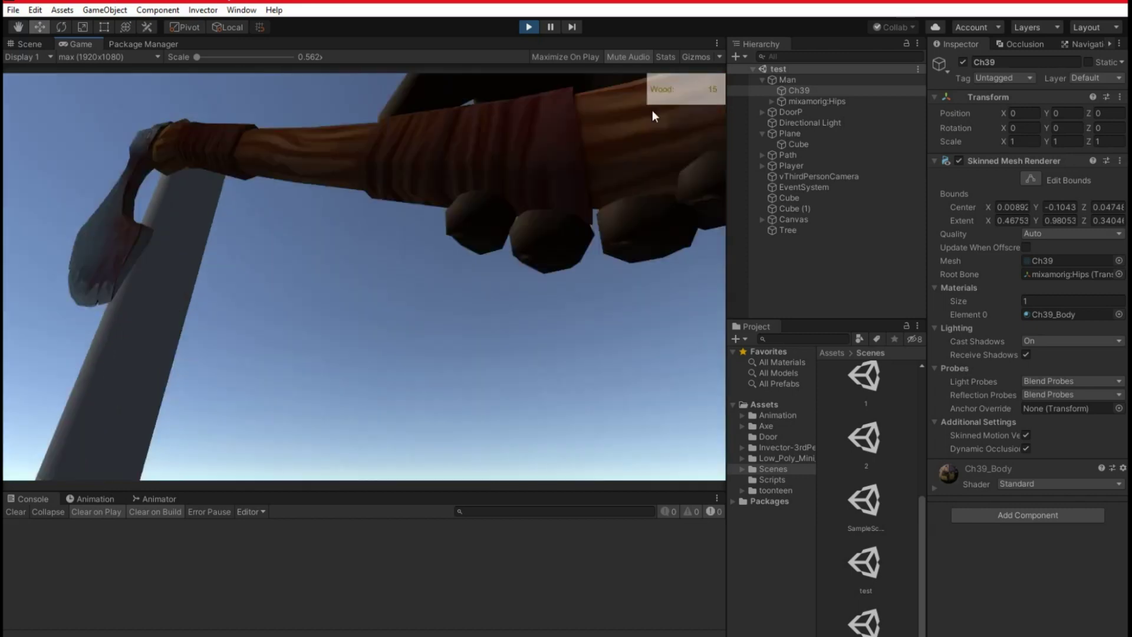
key(w)
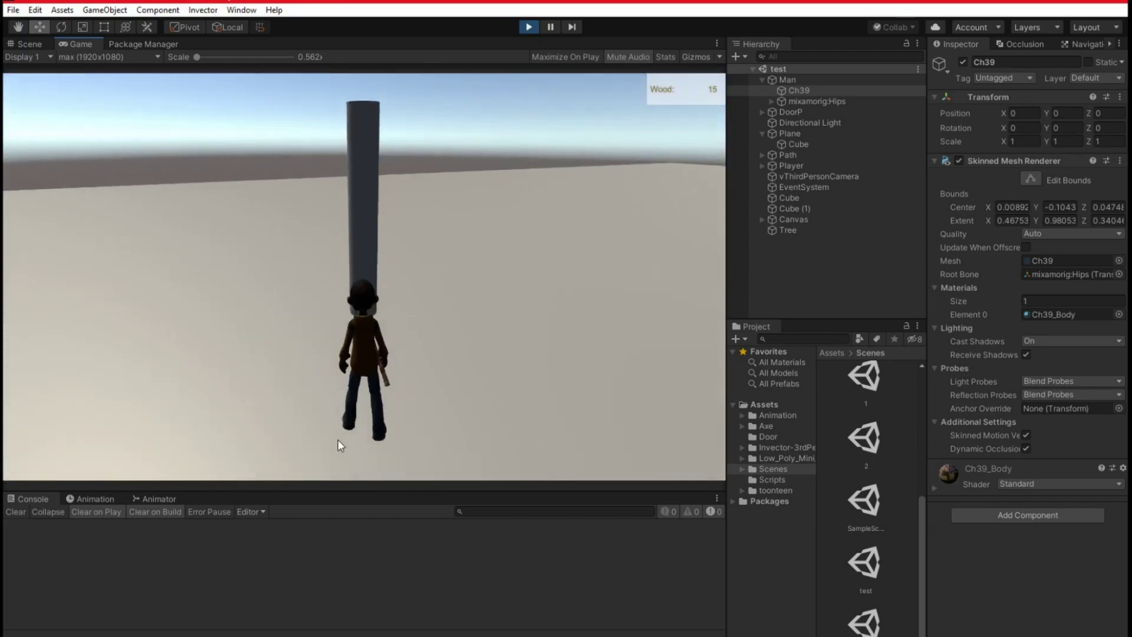
- Swing the axe at the tree several more times, stepping away and back between swings, and stop the play test
click(338, 440)
click(337, 440)
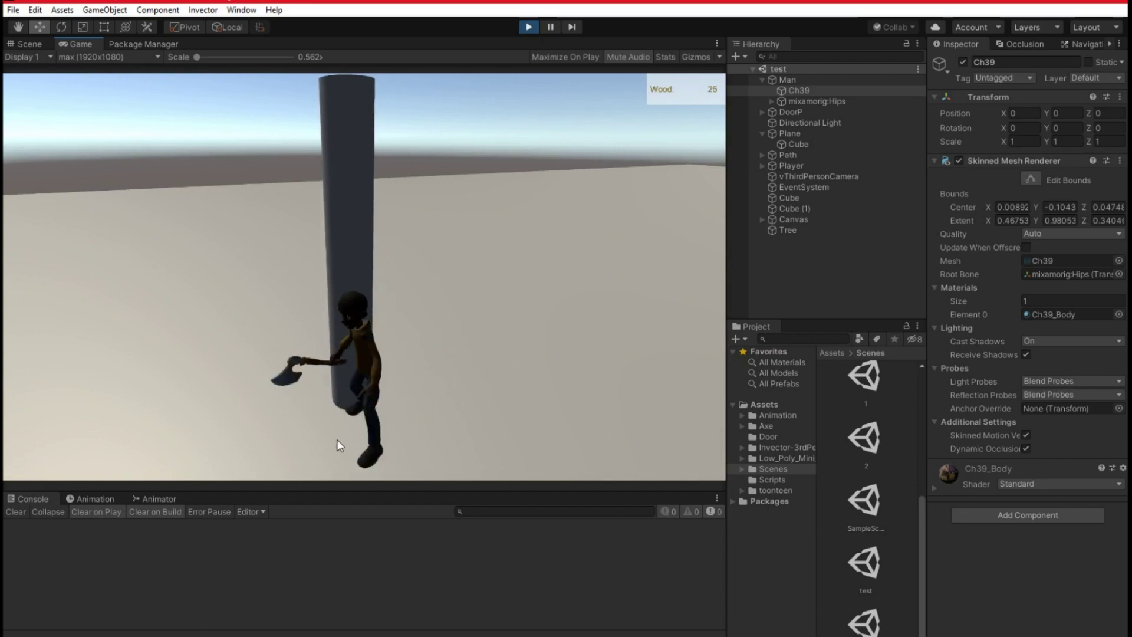
key(s)
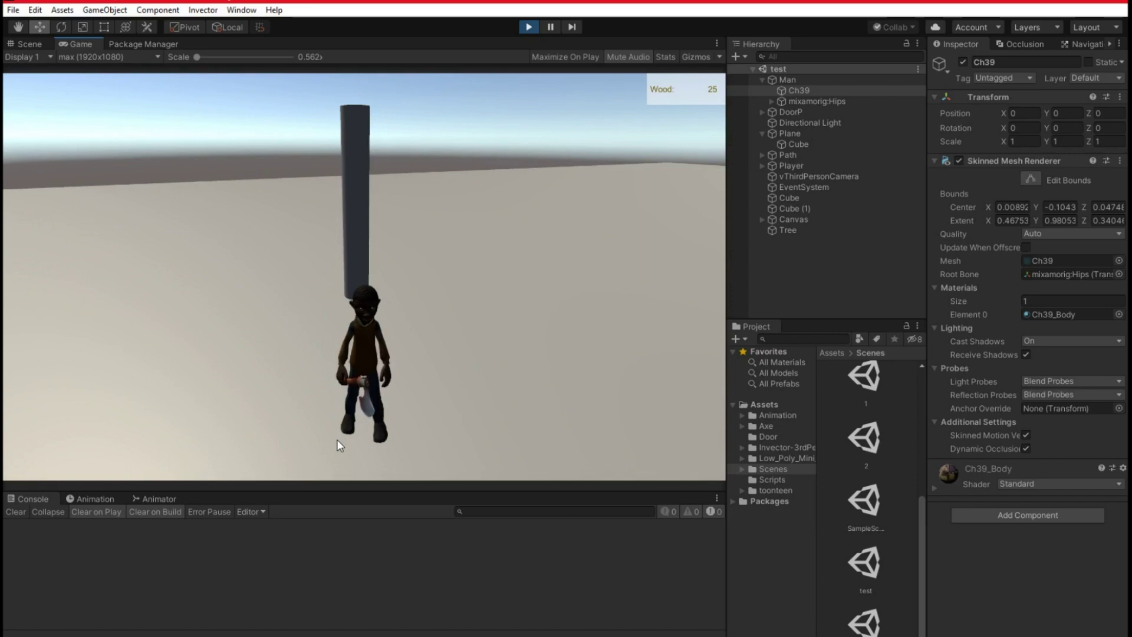
key(w)
key(s)
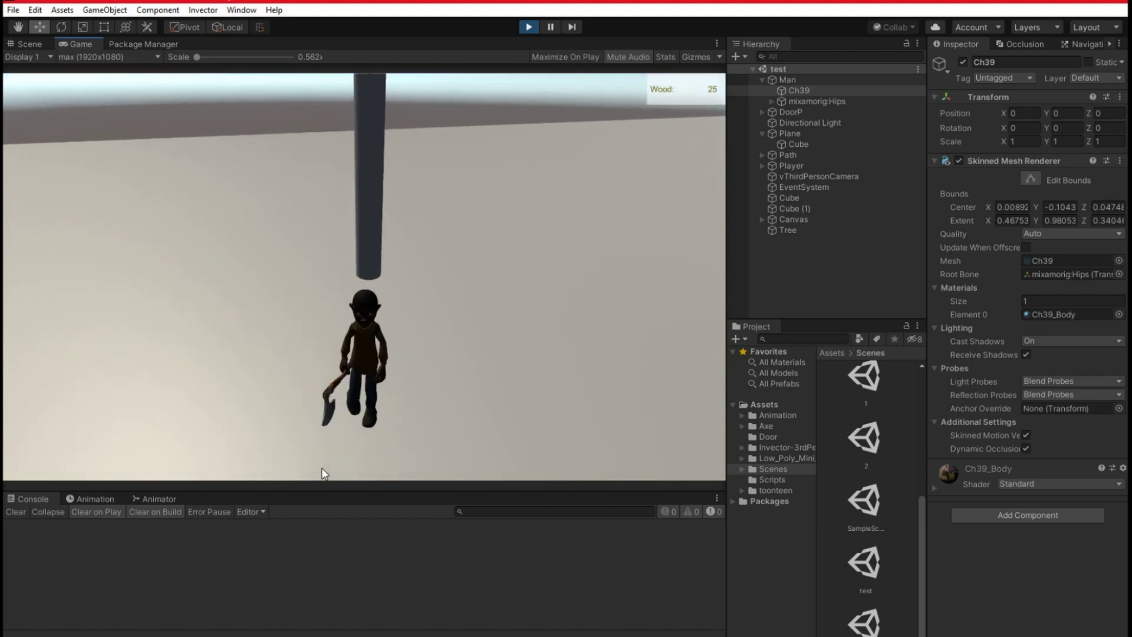
key(w)
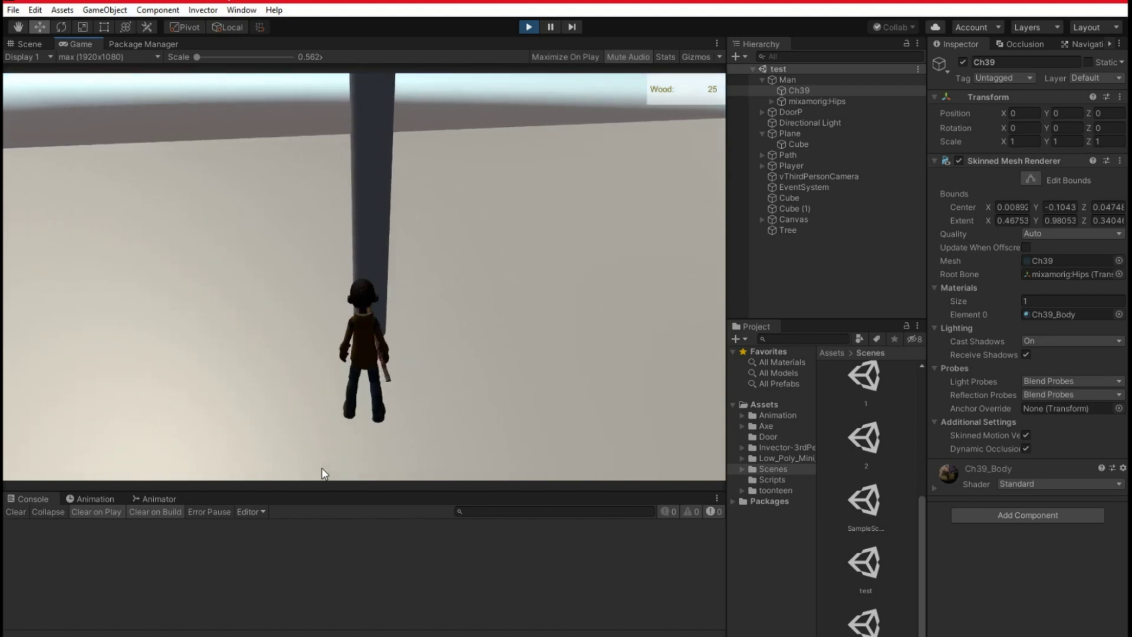
click(323, 473)
key(s)
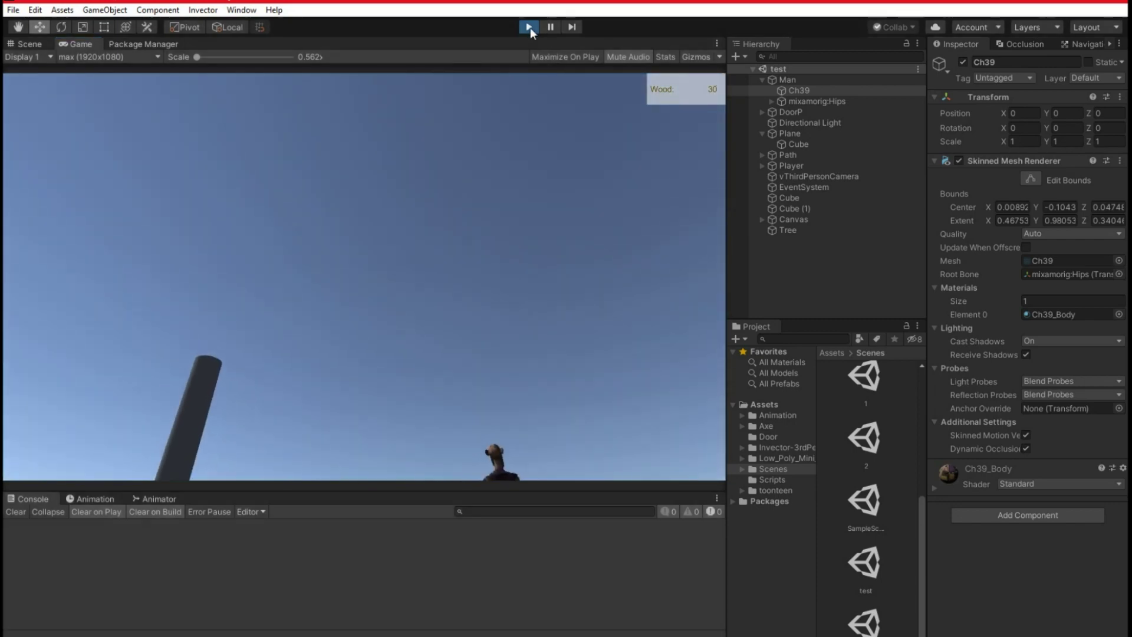
click(529, 27)
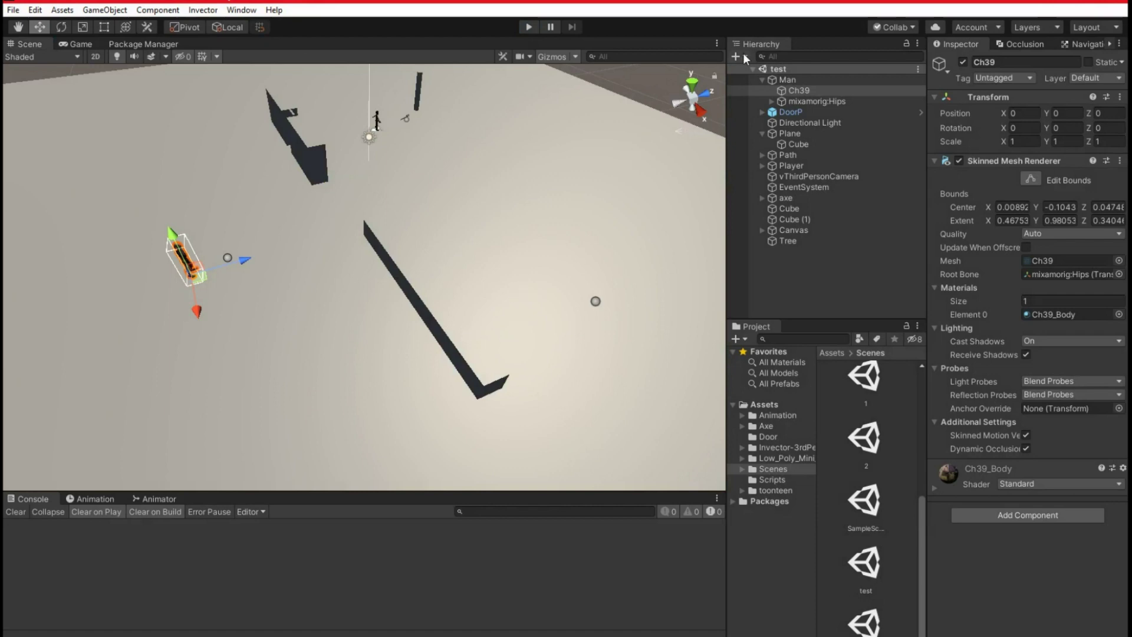
- Collapse the expanded scene objects and expand the DoorP prefab to examine its triggers and door
click(762, 79)
click(764, 112)
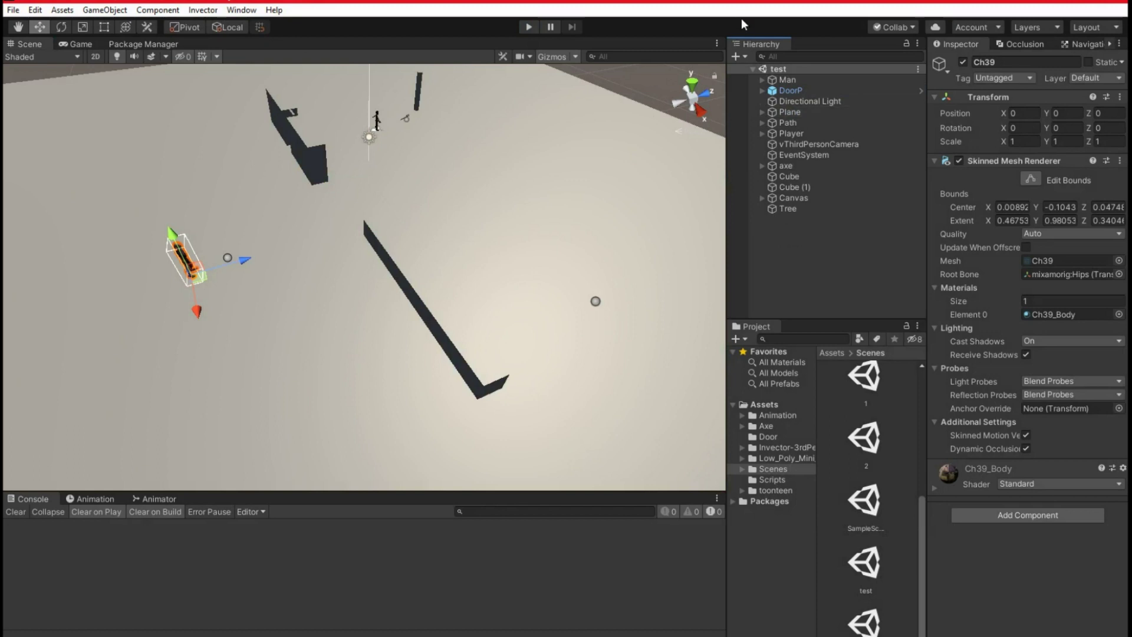
click(494, 223)
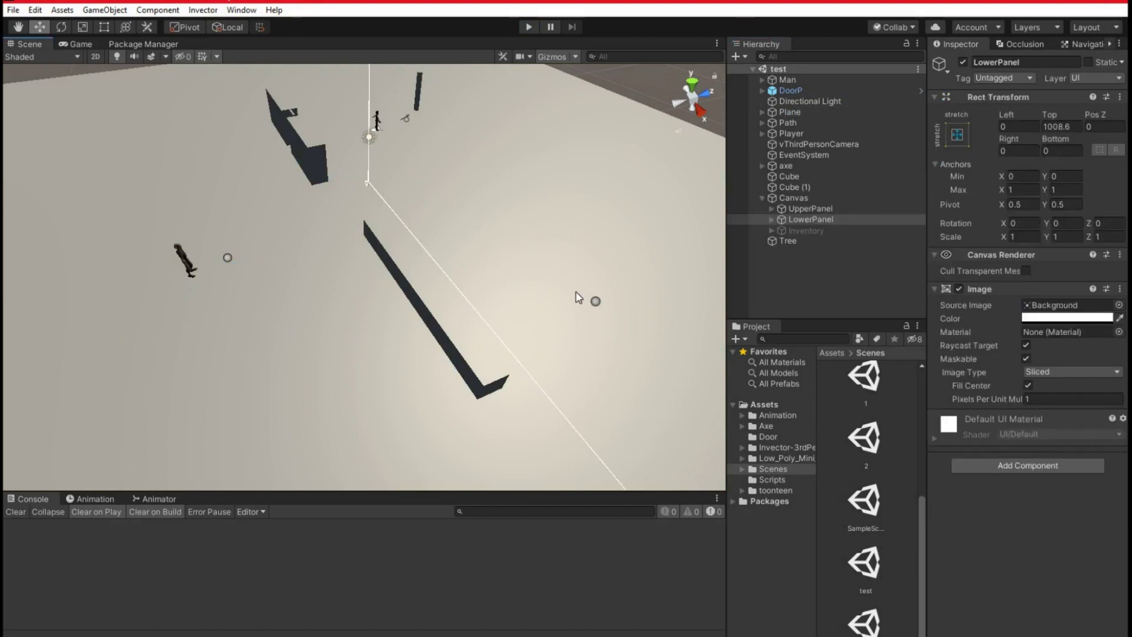
click(457, 307)
click(300, 125)
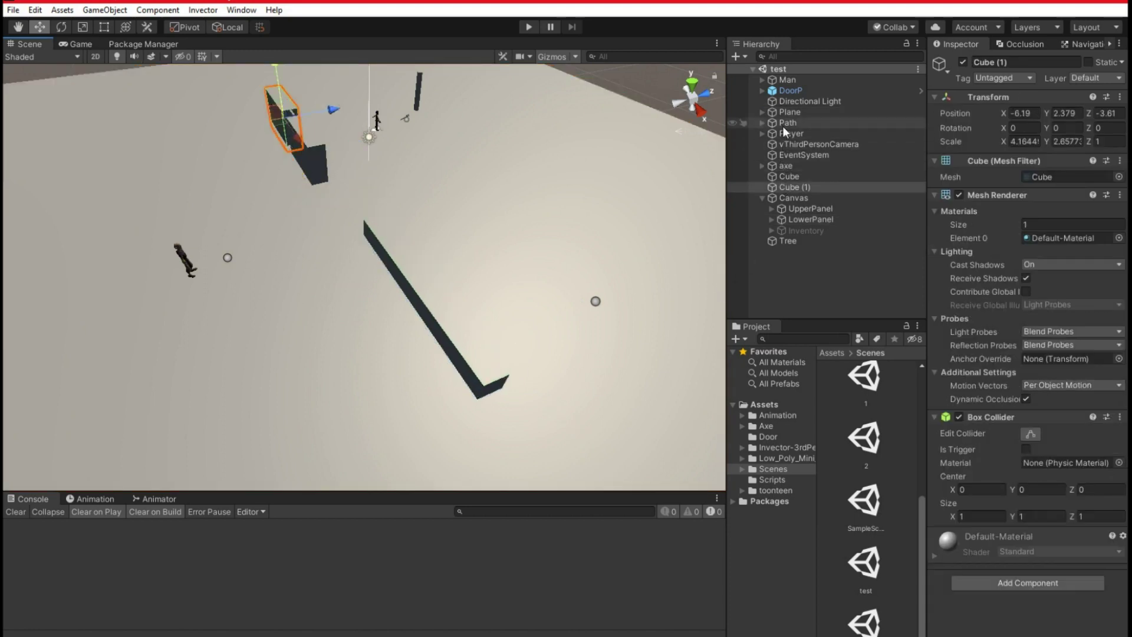
click(777, 92)
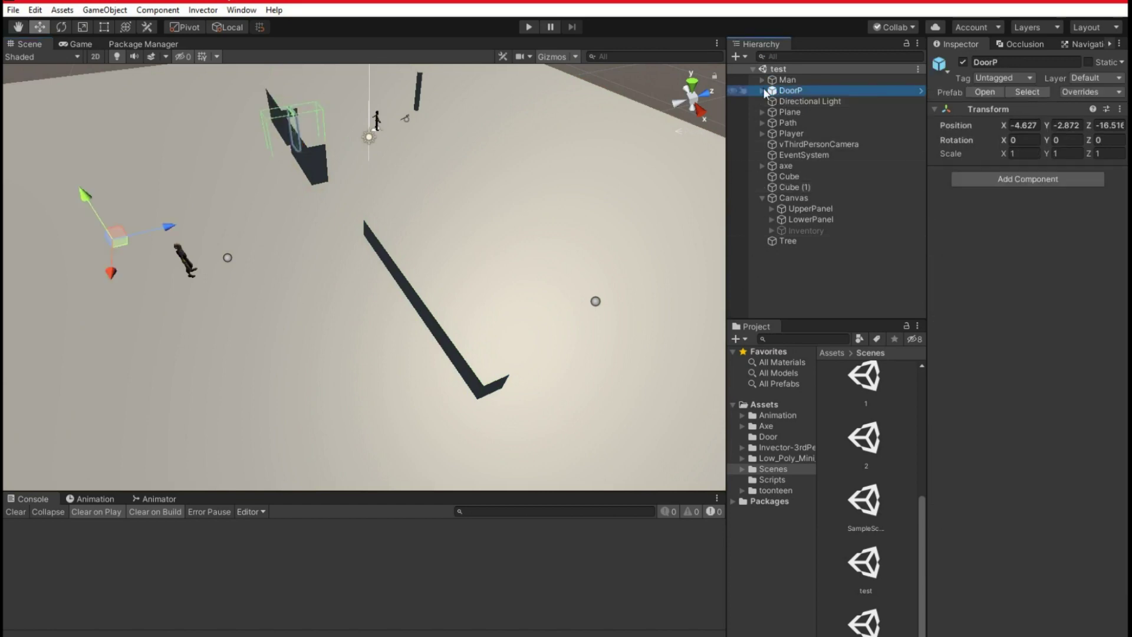
click(763, 91)
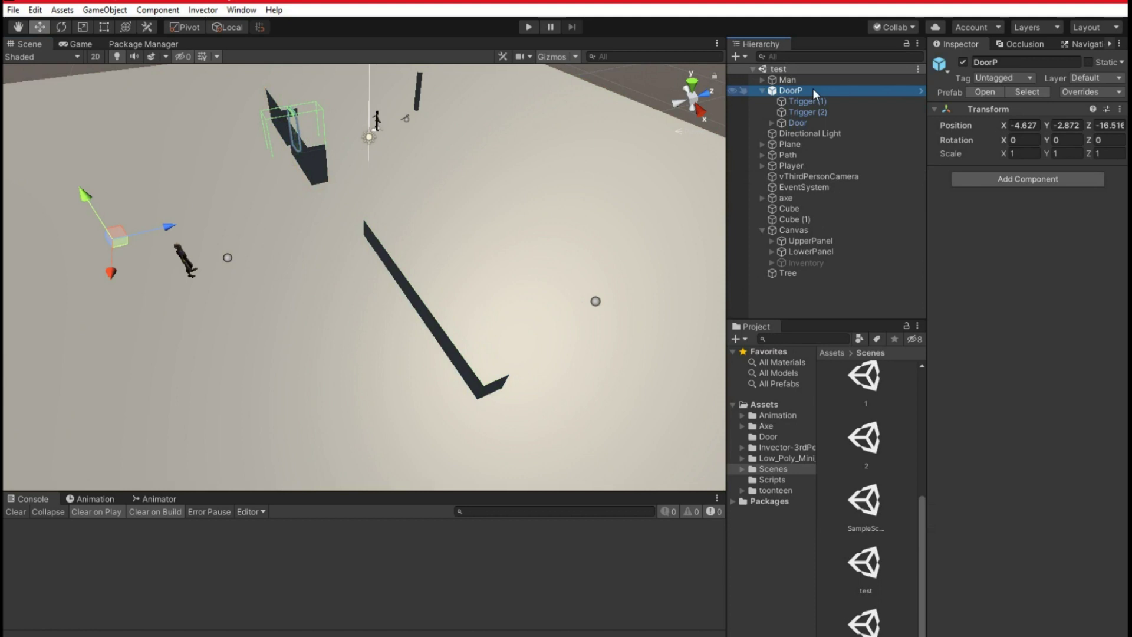
- Move DoorP away from the walls onto open ground, to about X 6.99, Z 2.76, and collapse its children
right_drag(555, 253, 205, 179)
key(w)
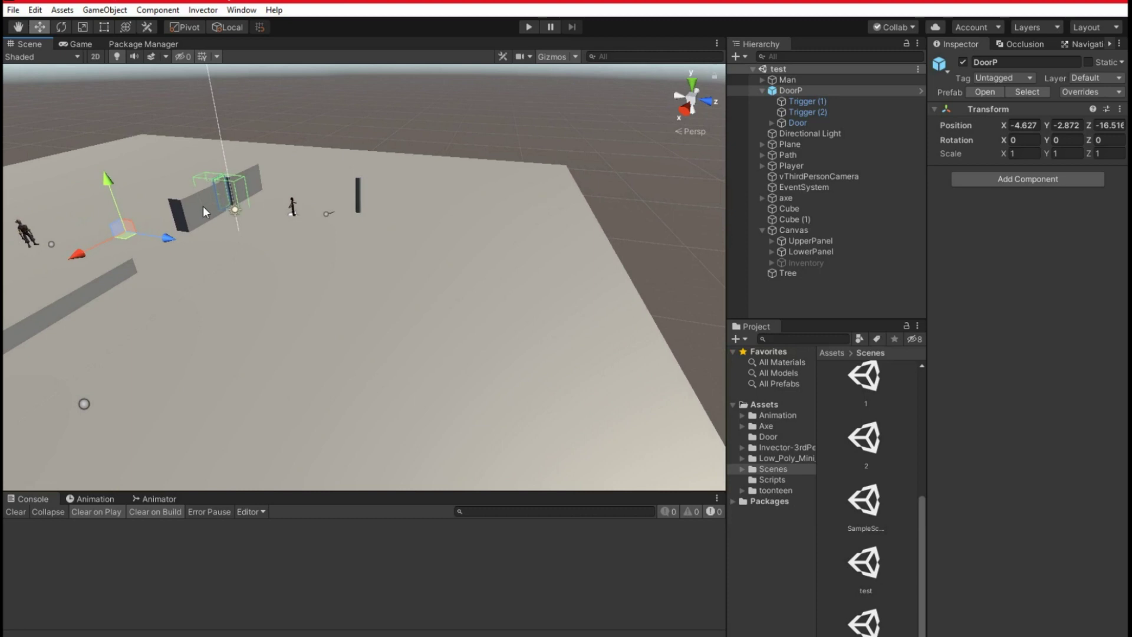
drag(124, 236, 221, 367)
right_drag(221, 366, 389, 207)
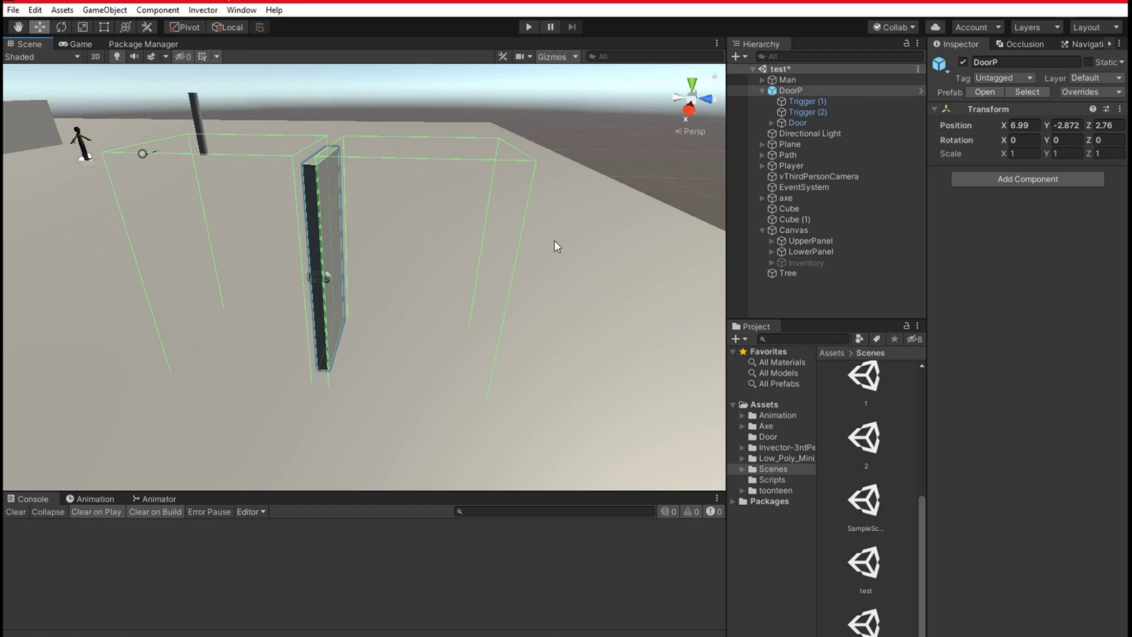
click(762, 90)
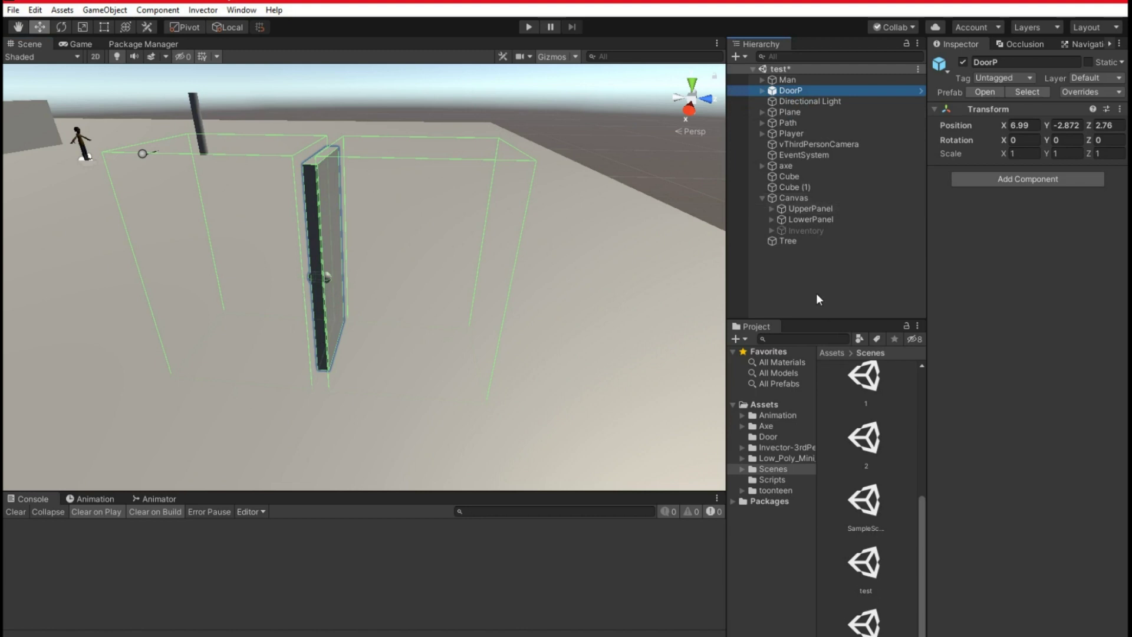
- Create a 3D cube and place it on the open ground near the existing door at about Y 2.68, Z 16.60
click(803, 262)
right_click(803, 263)
mouse_move(857, 401)
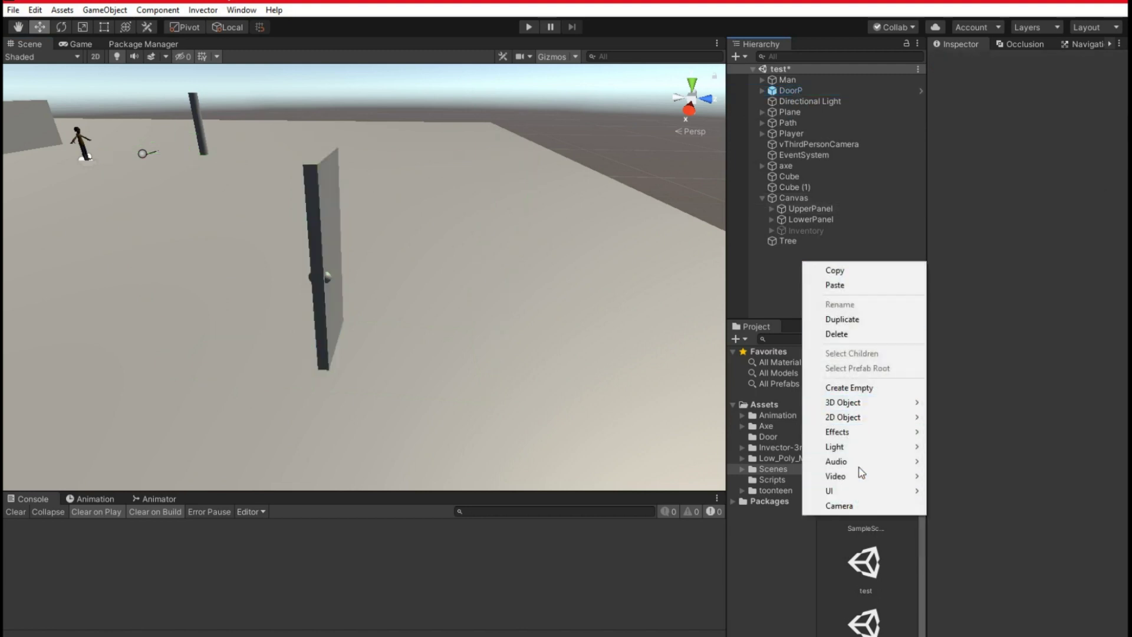
click(950, 401)
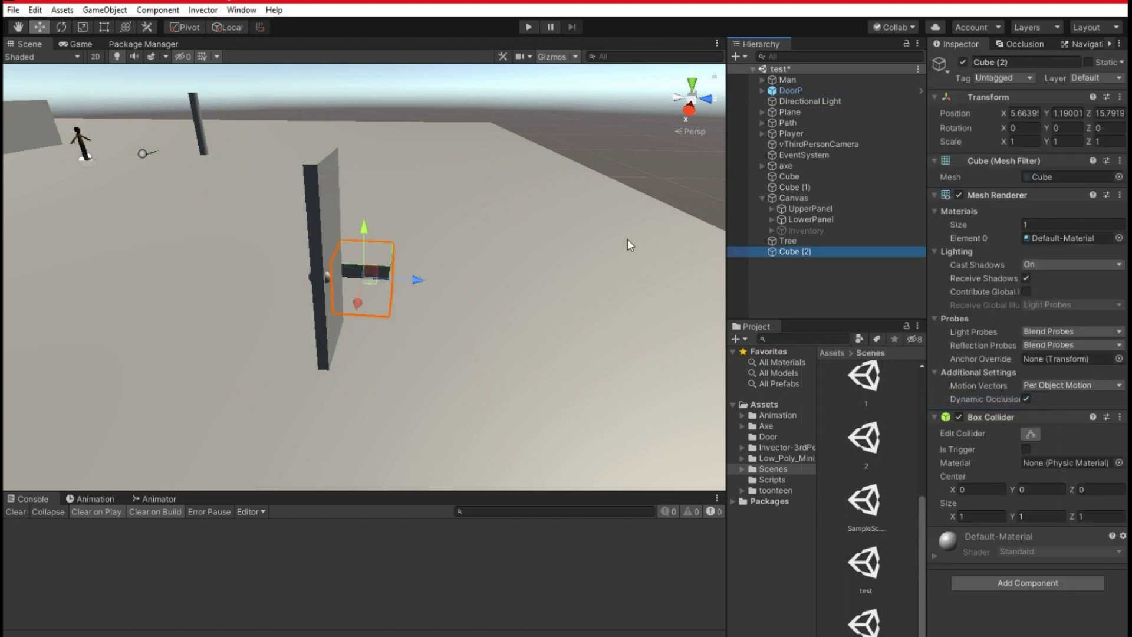
drag(374, 282, 440, 426)
key(s)
right_drag(451, 330, 466, 358)
drag(395, 227, 380, 281)
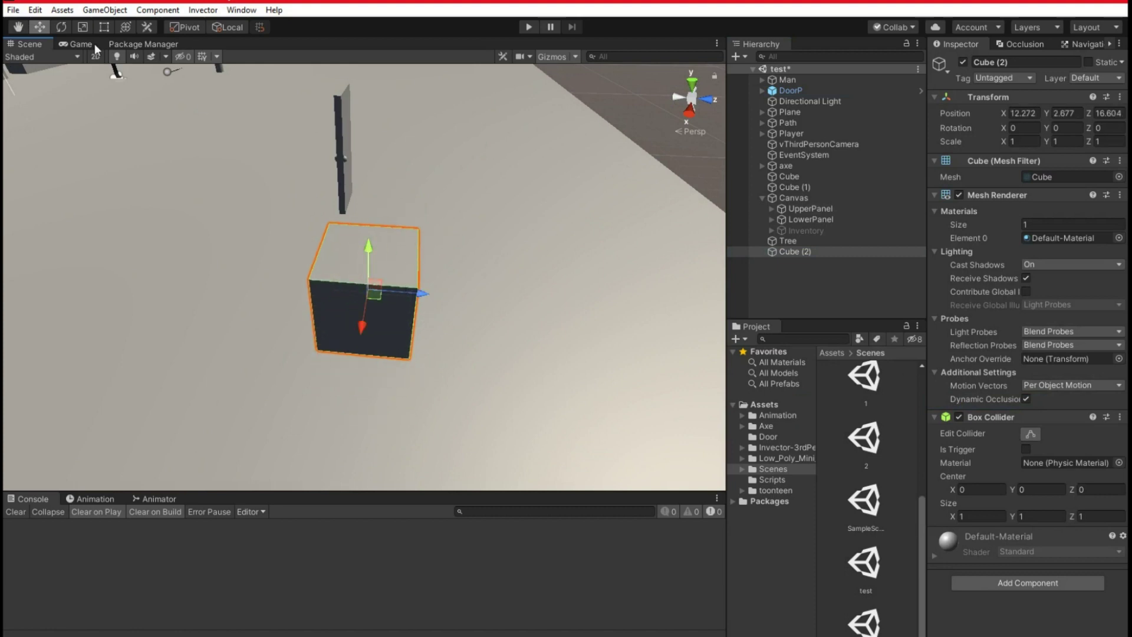
- Scale the new cube into a thin upright panel, about 2.38 in Y and 0.07 in Z
click(76, 32)
drag(407, 292, 371, 292)
alt+drag(444, 274, 214, 187)
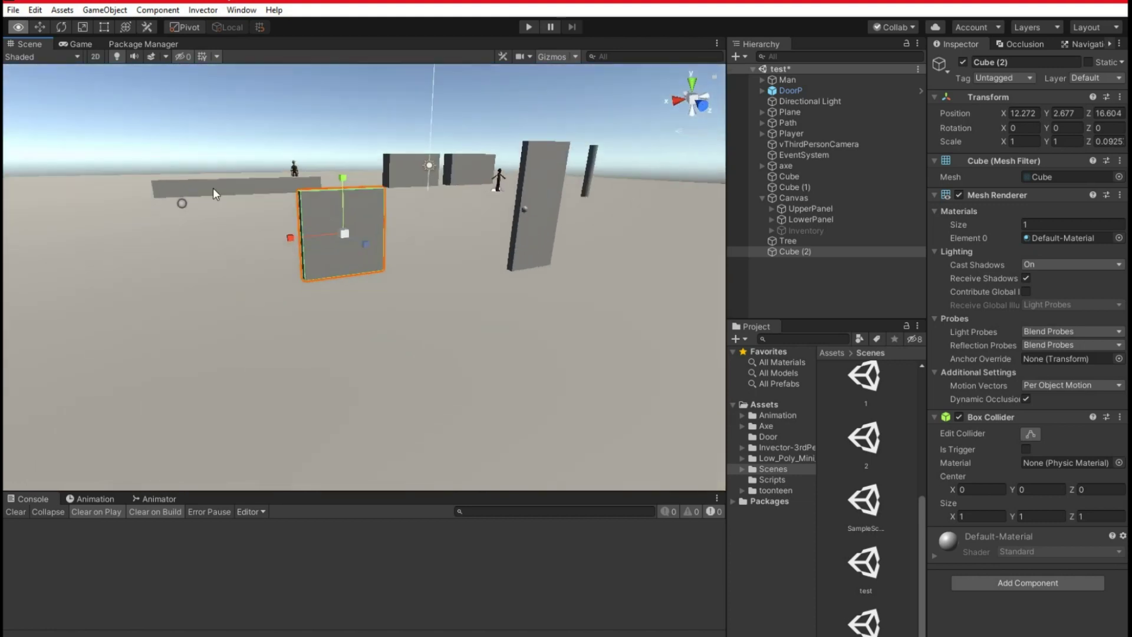
middle_drag(323, 178, 305, 122)
drag(321, 114, 317, 45)
alt+drag(354, 194, 569, 276)
drag(565, 223, 418, 266)
key(s)
right_drag(418, 267, 444, 305)
key(a)
key(d)
key(a)
key(w)
key(s)
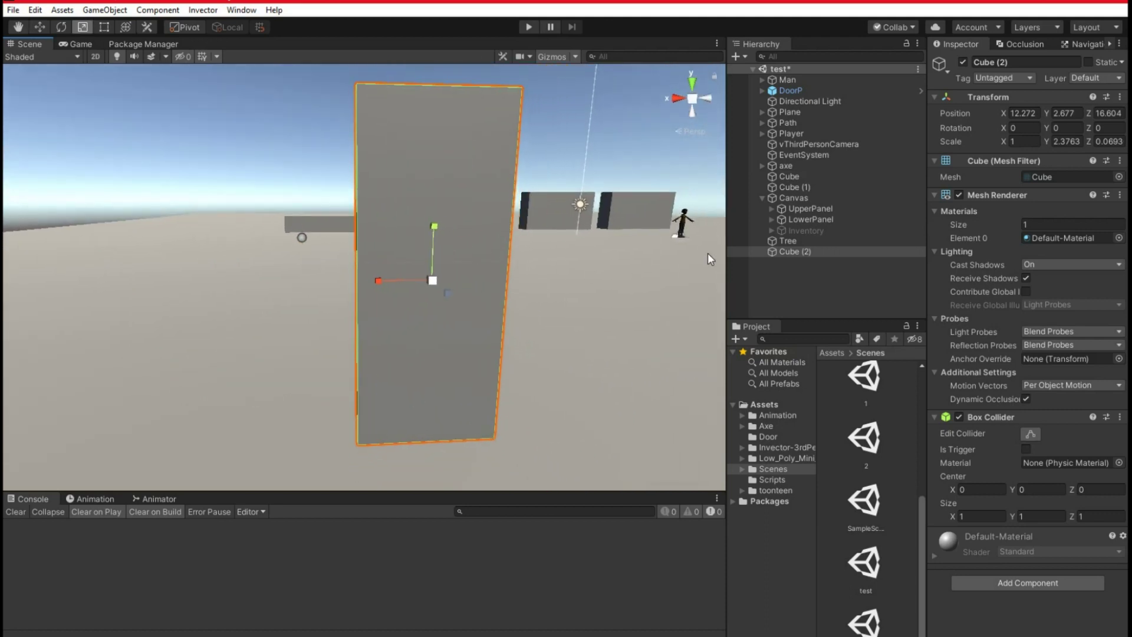
- Rename the scaled cube as door
click(811, 252)
click(1010, 62)
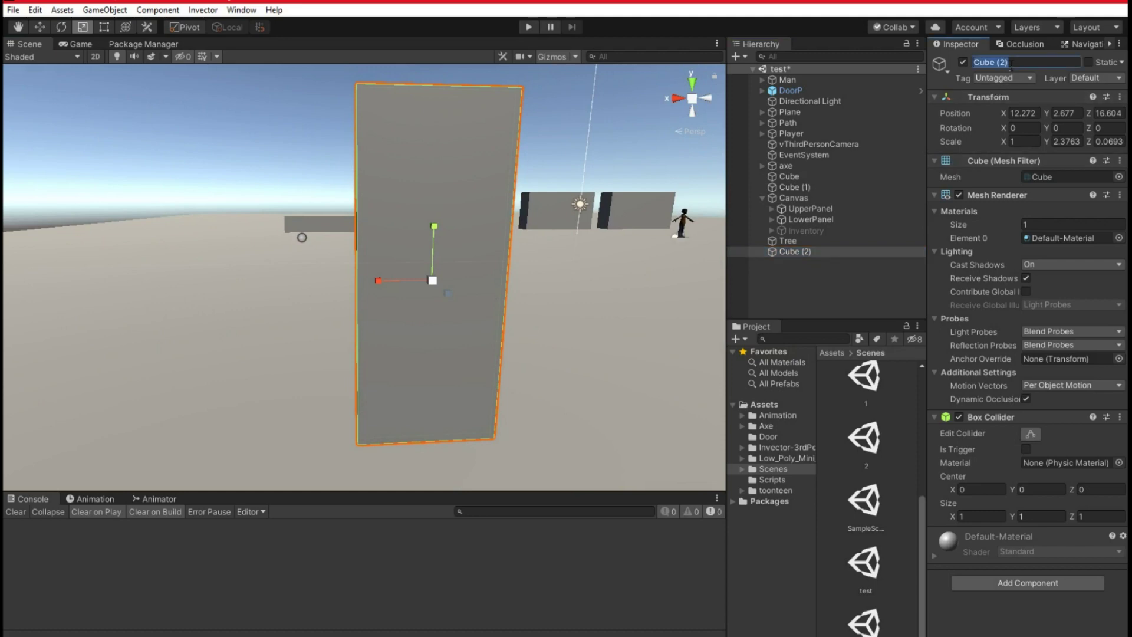
text(door)
key(Return)
click(790, 282)
click(792, 252)
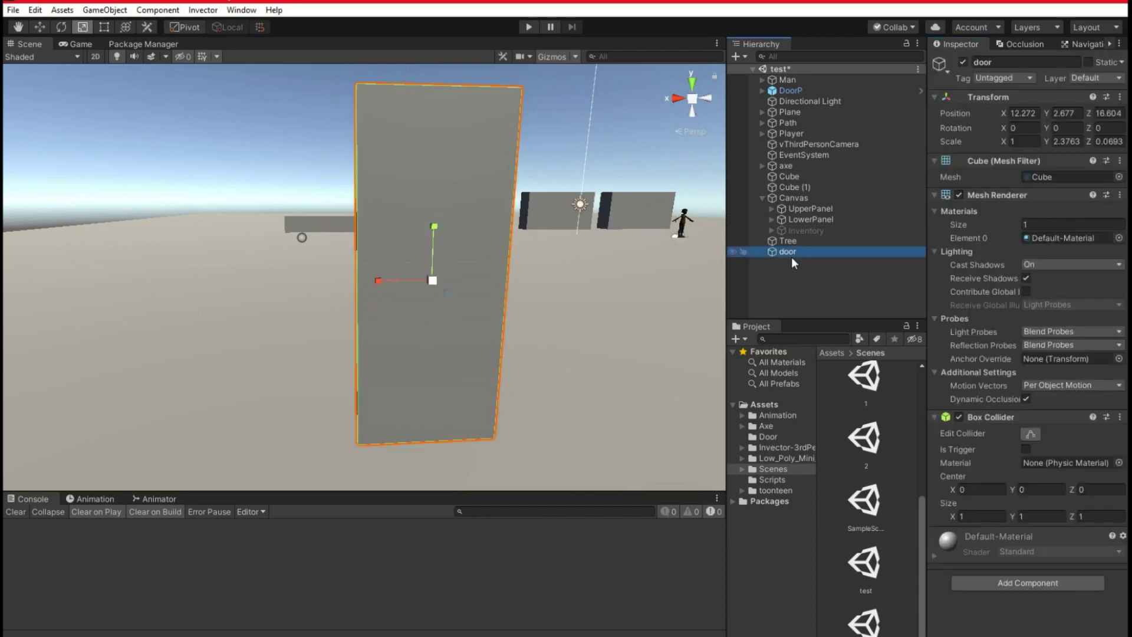
- Create another cube and place it against one face of the new door at about Y 1.86, Z 17.15
click(789, 275)
right_click(789, 275)
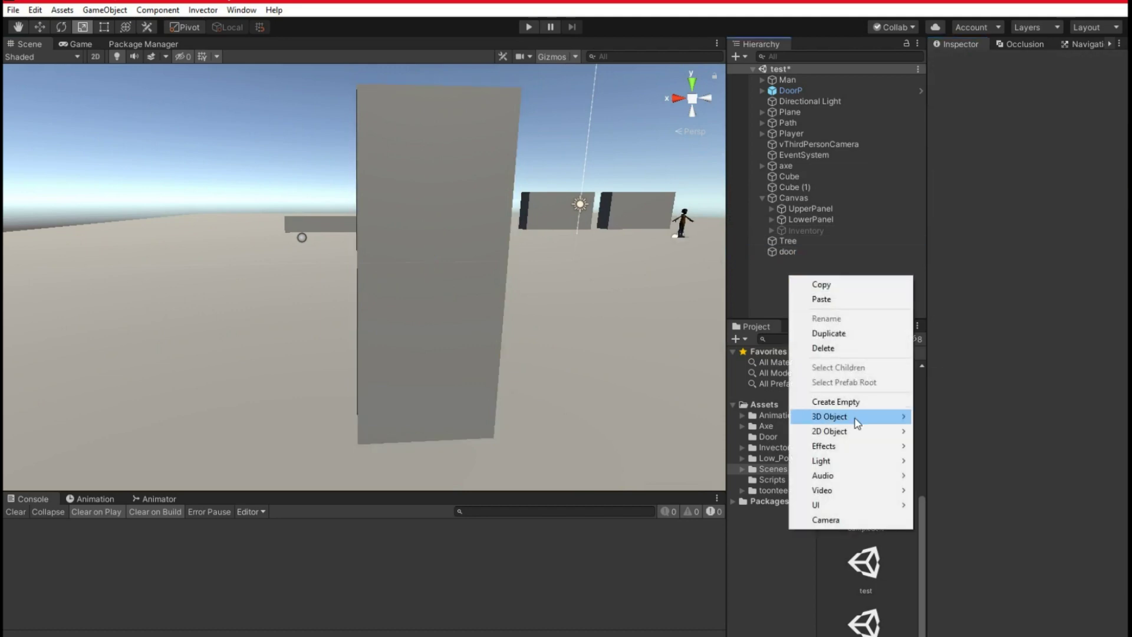
mouse_move(856, 420)
click(944, 419)
alt+drag(435, 274, 578, 340)
click(39, 26)
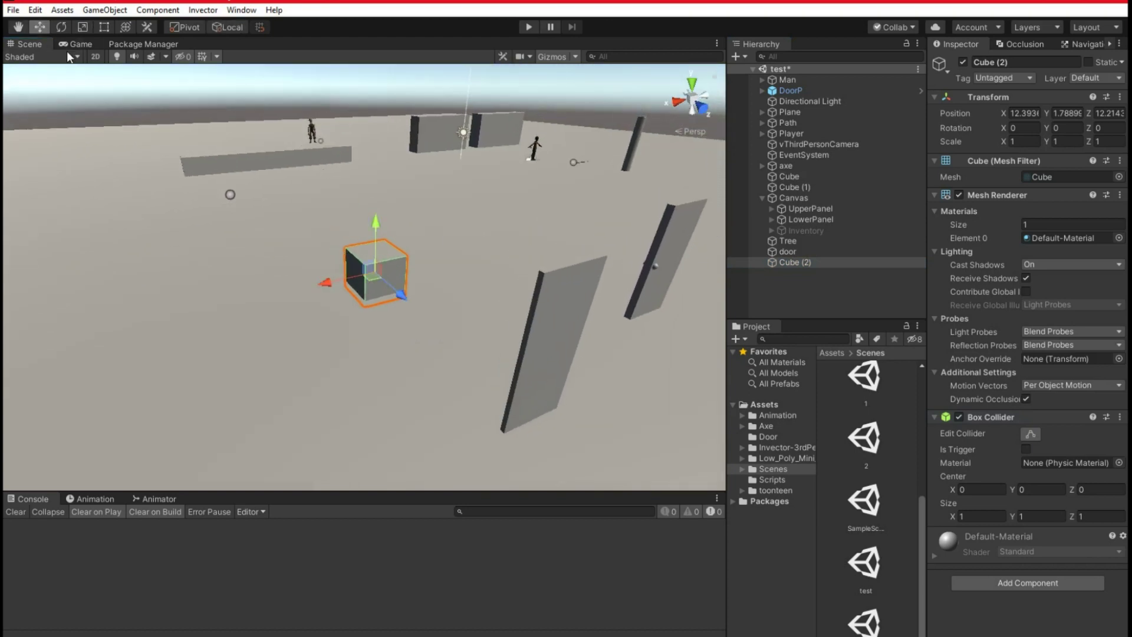
drag(366, 283, 567, 441)
alt+drag(450, 412, 503, 246)
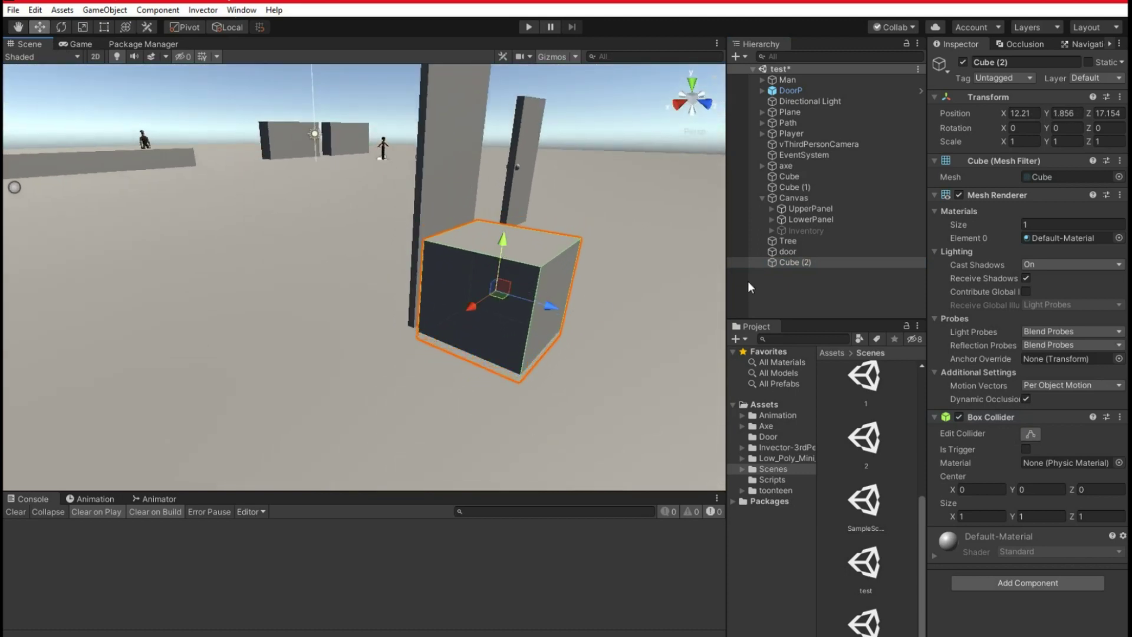
- Extend the new cube's box collider upward to door height, about 2.46 in Y size
click(1030, 434)
drag(505, 240, 516, 82)
right_drag(528, 159, 486, 356)
key(e)
drag(486, 357, 488, 343)
right_drag(522, 340, 215, 126)
- Shift the collider cube along X to about 12.28 to line it up with the door
click(38, 26)
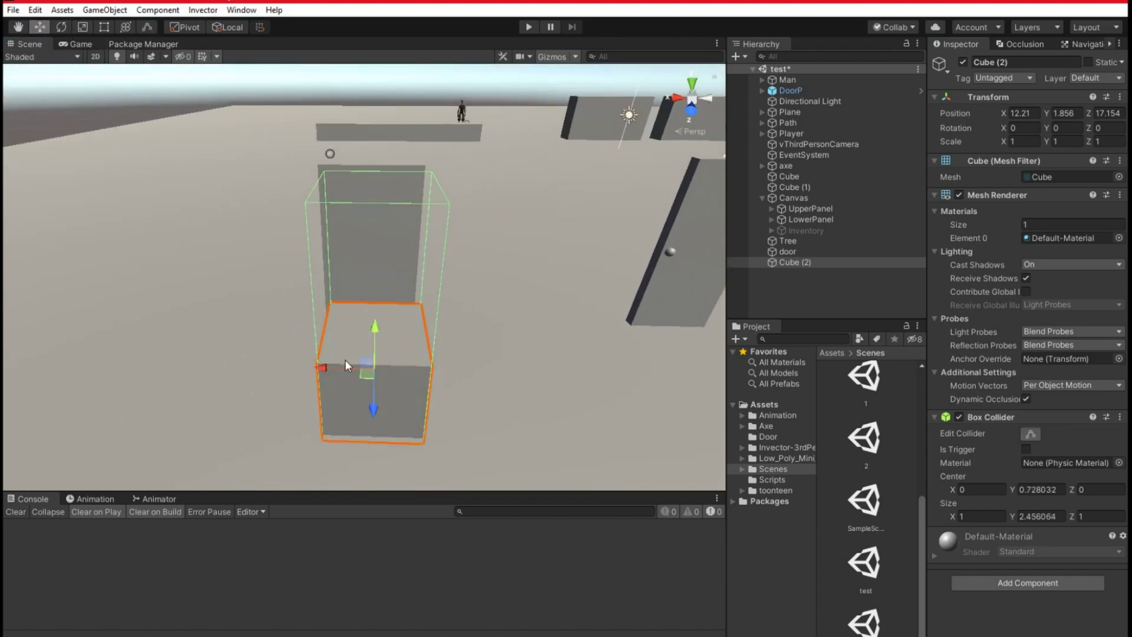
drag(321, 363, 316, 363)
right_drag(396, 326, 544, 338)
- Rename the collider cube as Trigger (1)
click(787, 258)
double_click(984, 62)
text(Trigger)
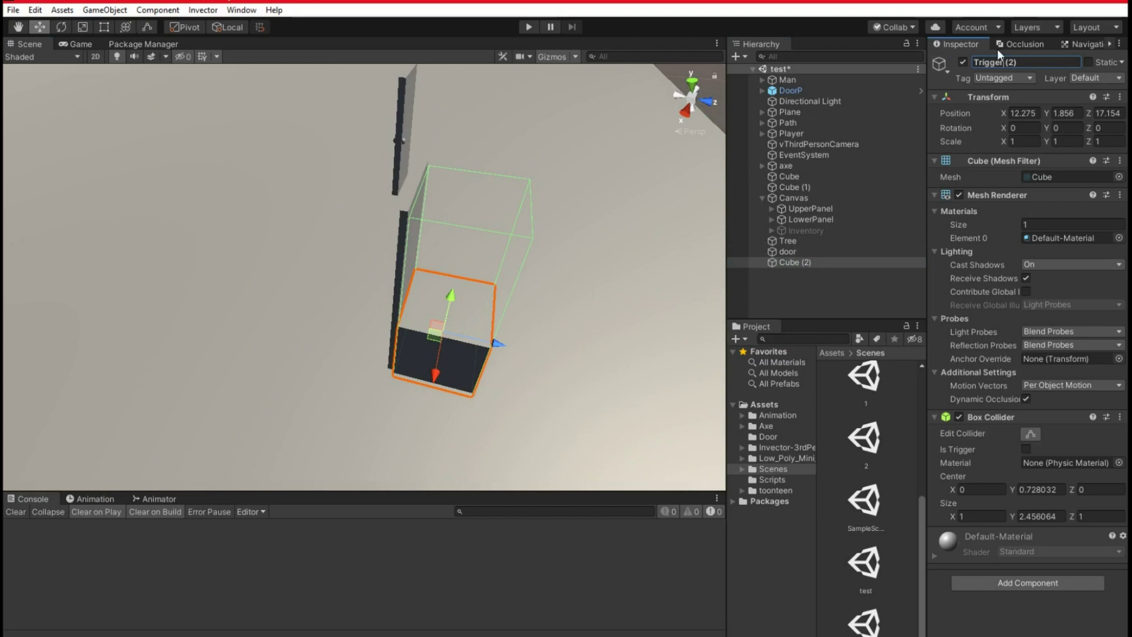
drag(1007, 62, 1022, 67)
text((1))
key(Return)
- Duplicate Trigger (1) and move the copy to the opposite face of the door, at about Z 16.06
click(800, 263)
key(ctrl+d)
drag(501, 351, 415, 331)
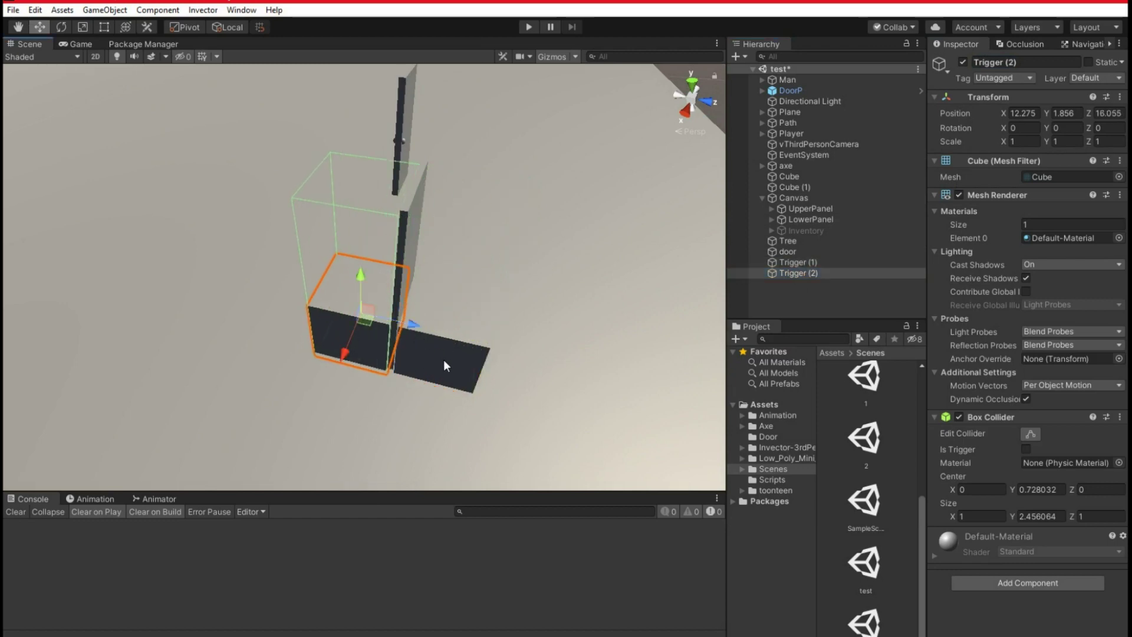
- Remove the Mesh Filter and Mesh Renderer components from both Trigger (1) and Trigger (2)
click(792, 261)
ctrl+click(794, 271)
right_click(994, 161)
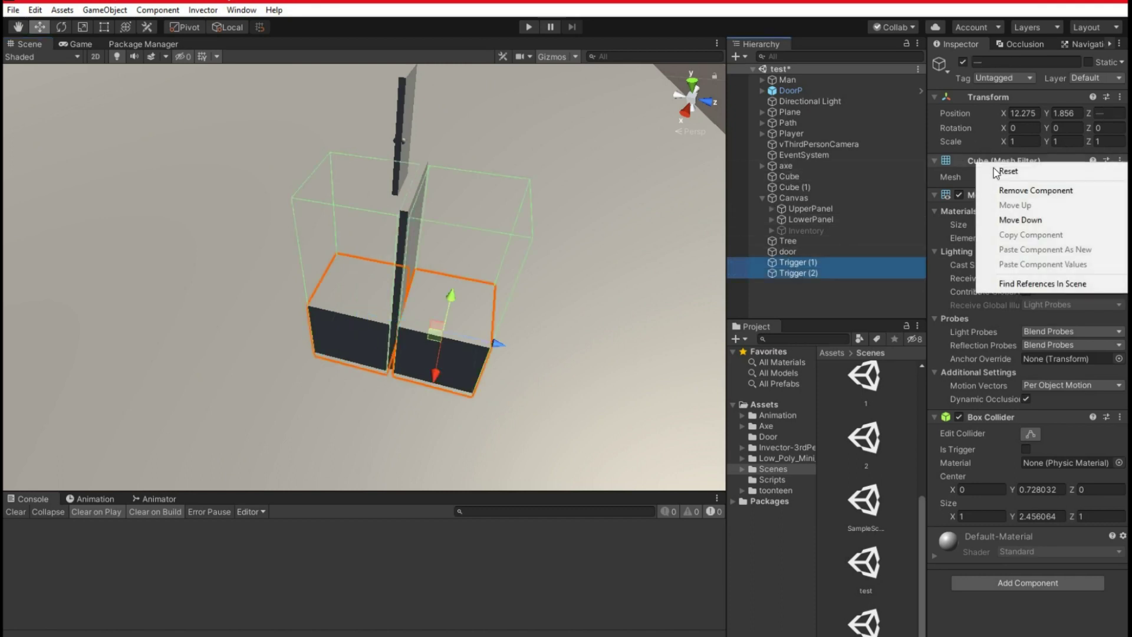
click(1019, 190)
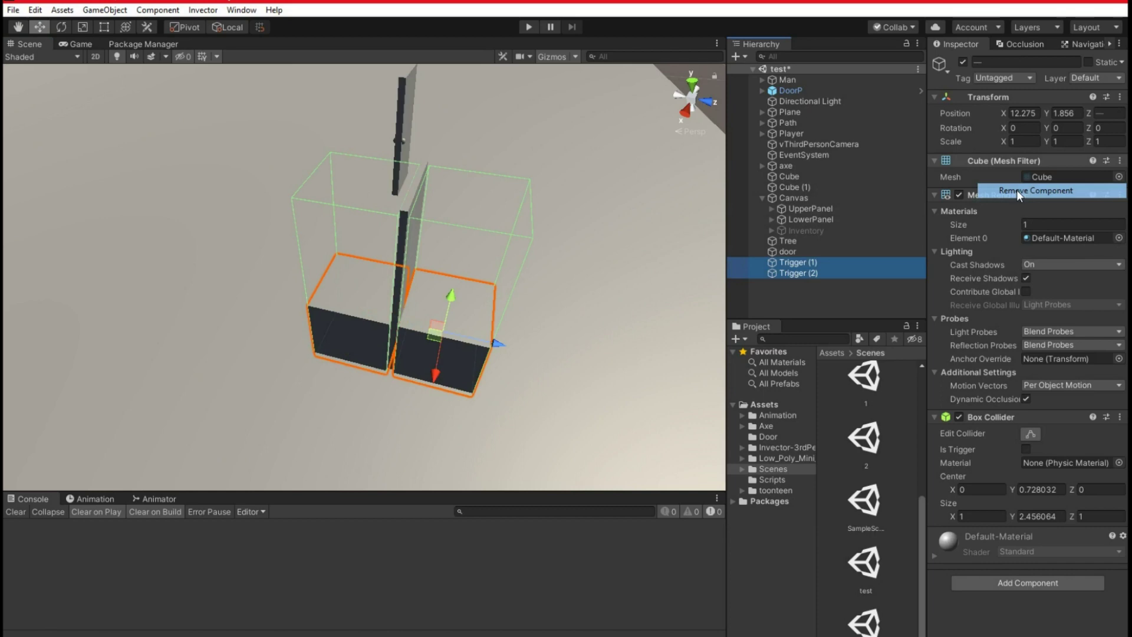
right_click(1005, 168)
click(997, 190)
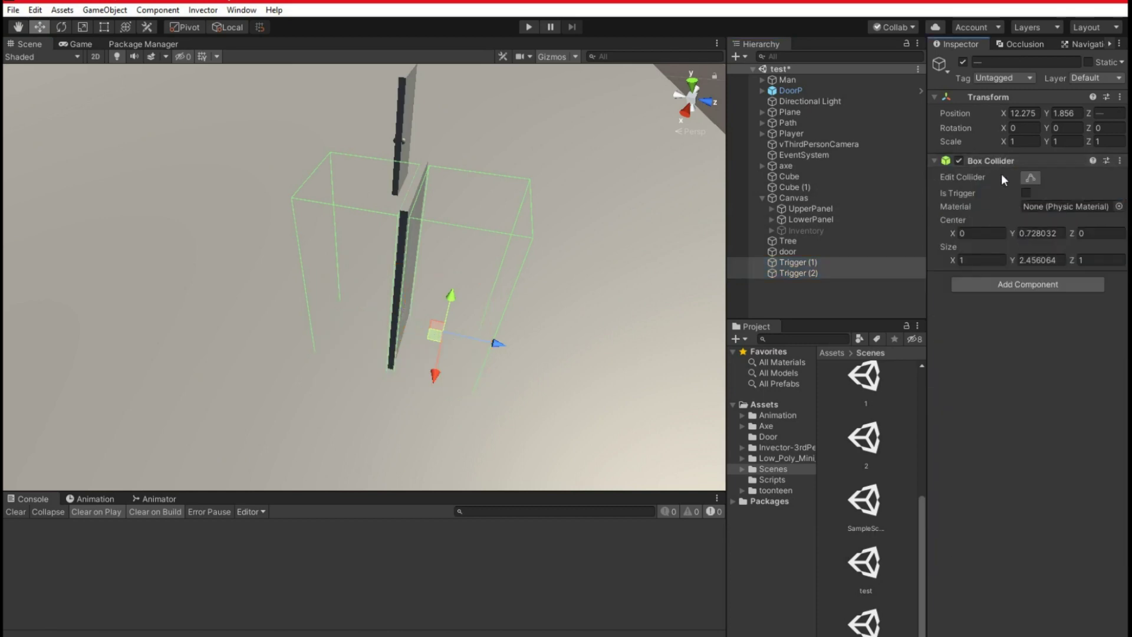
- Set the box colliders of both trigger objects to act as triggers
click(1026, 194)
alt+drag(572, 241, 616, 194)
right_drag(457, 334, 394, 298)
key(w)
key(d)
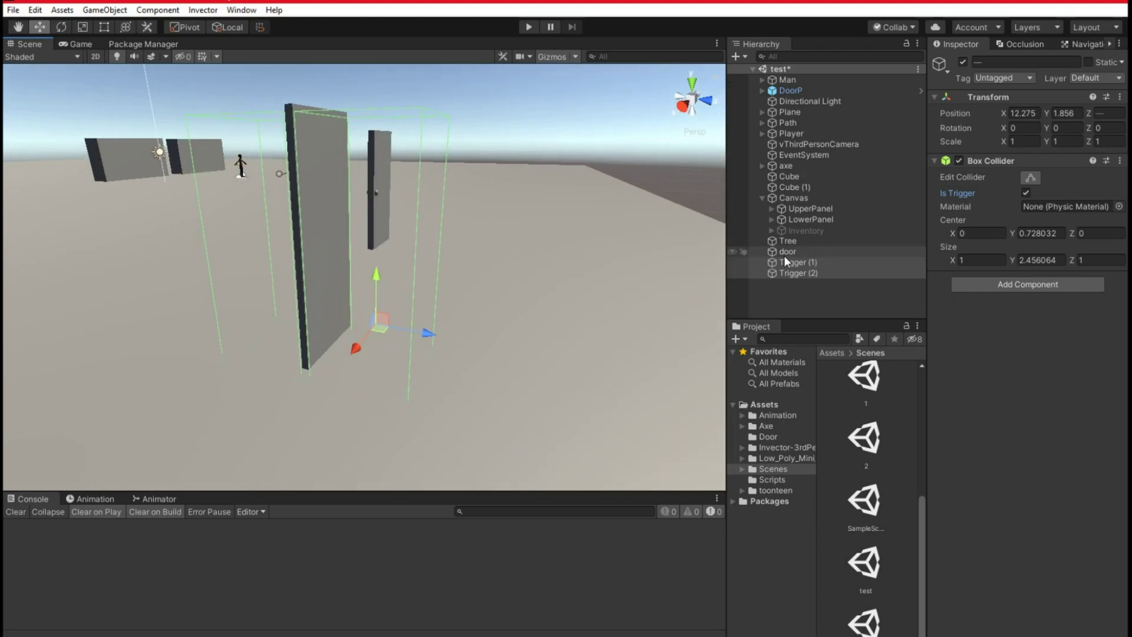
- Try rotating the door panel about its centre pivot, and undo the rotation
right_click(801, 287)
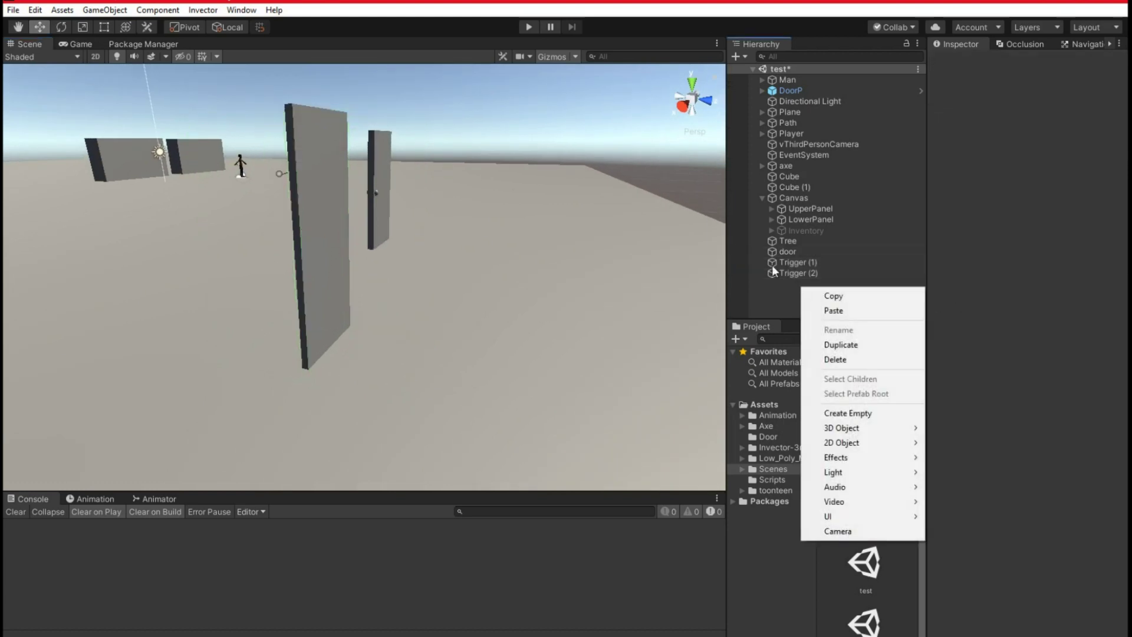
click(791, 262)
click(787, 252)
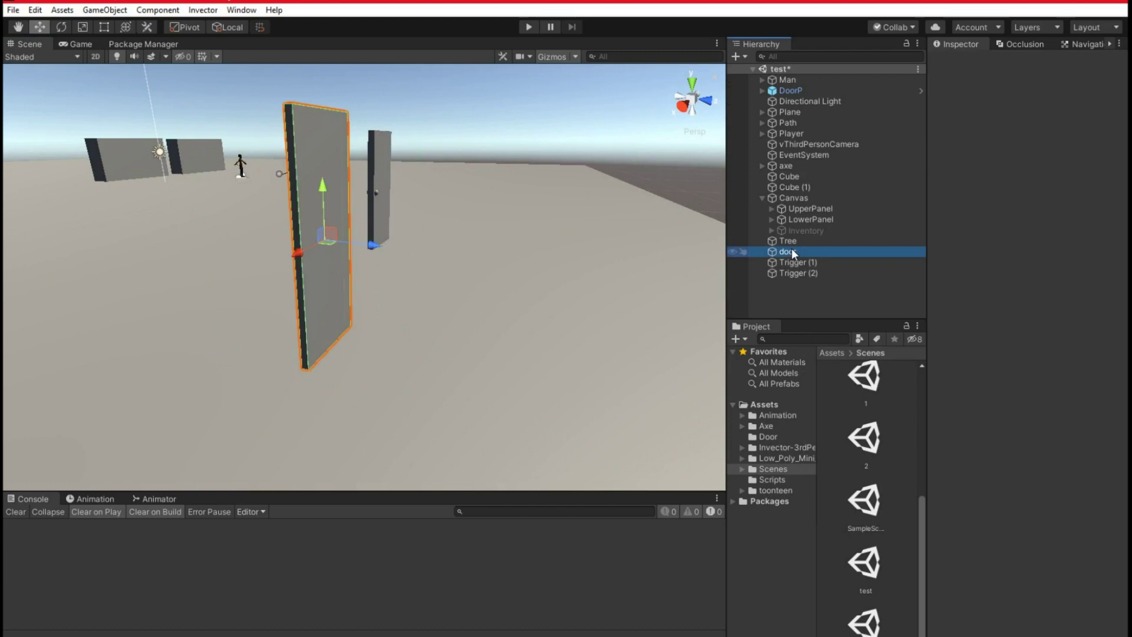
key(f)
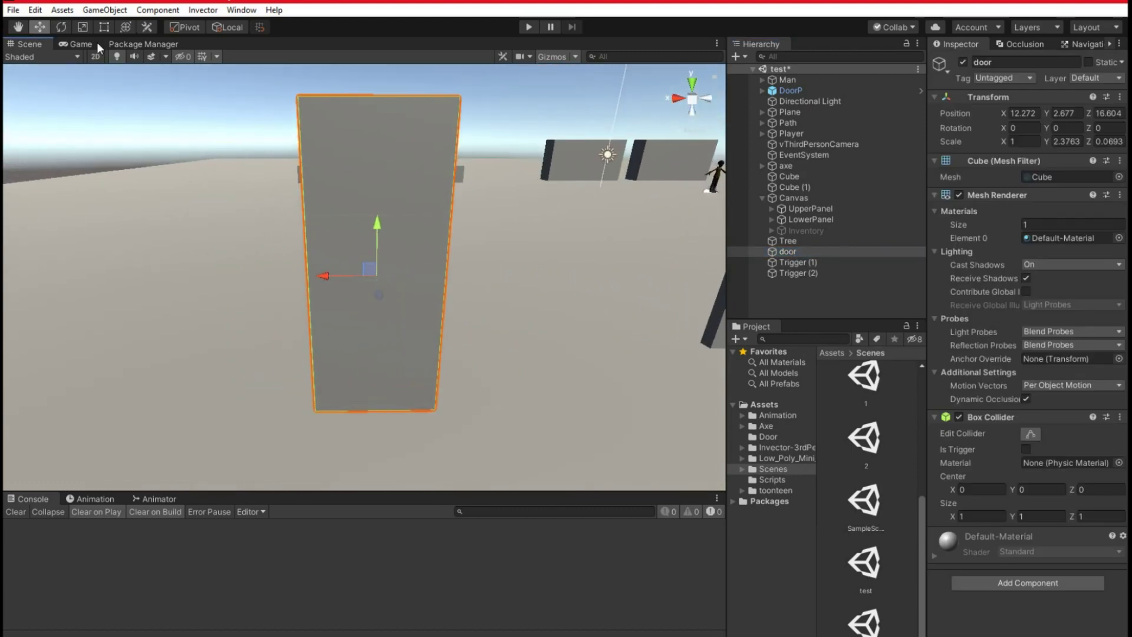
click(62, 26)
drag(417, 290, 435, 310)
key(ctrl+z)
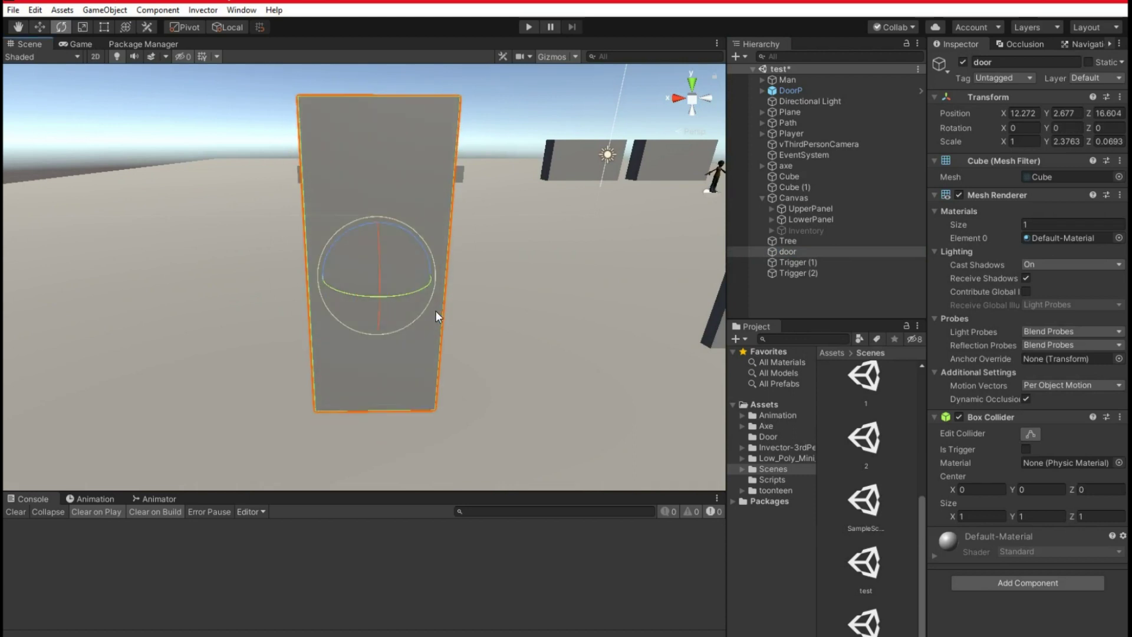
- Create an empty game object at the scene root and name it Doorp
click(795, 297)
right_click(796, 297)
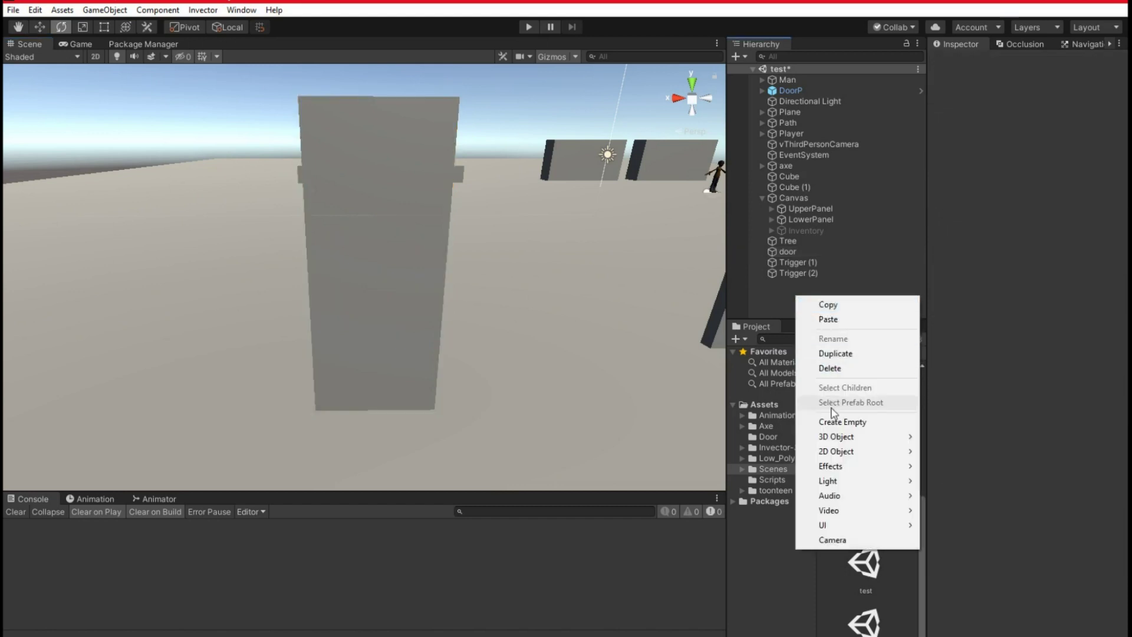
click(835, 421)
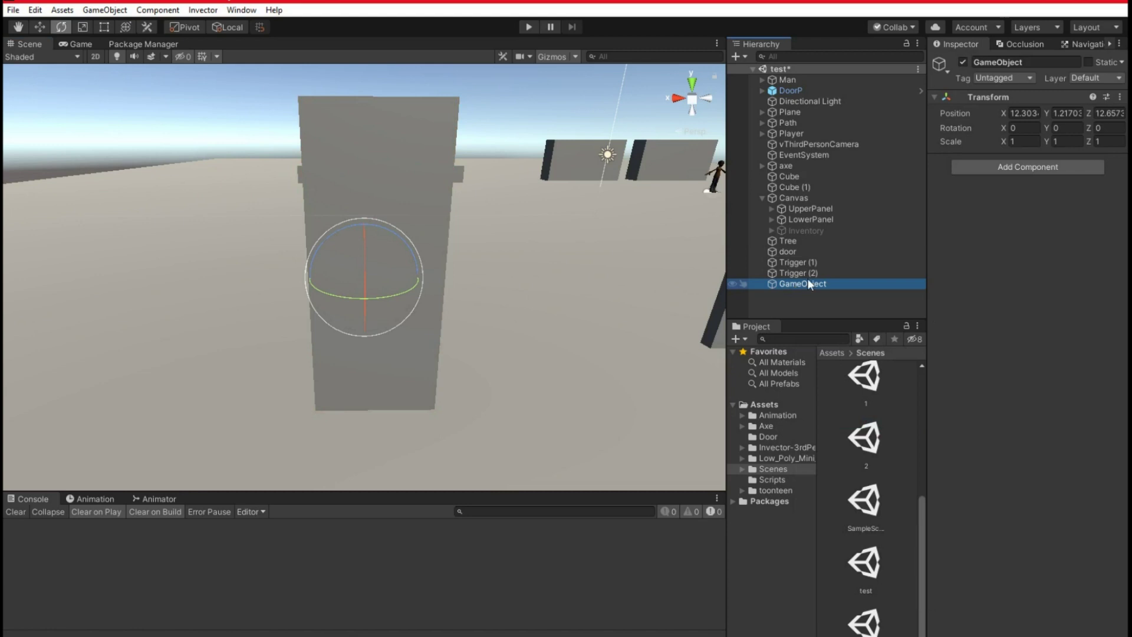
click(1019, 63)
text(Doorp)
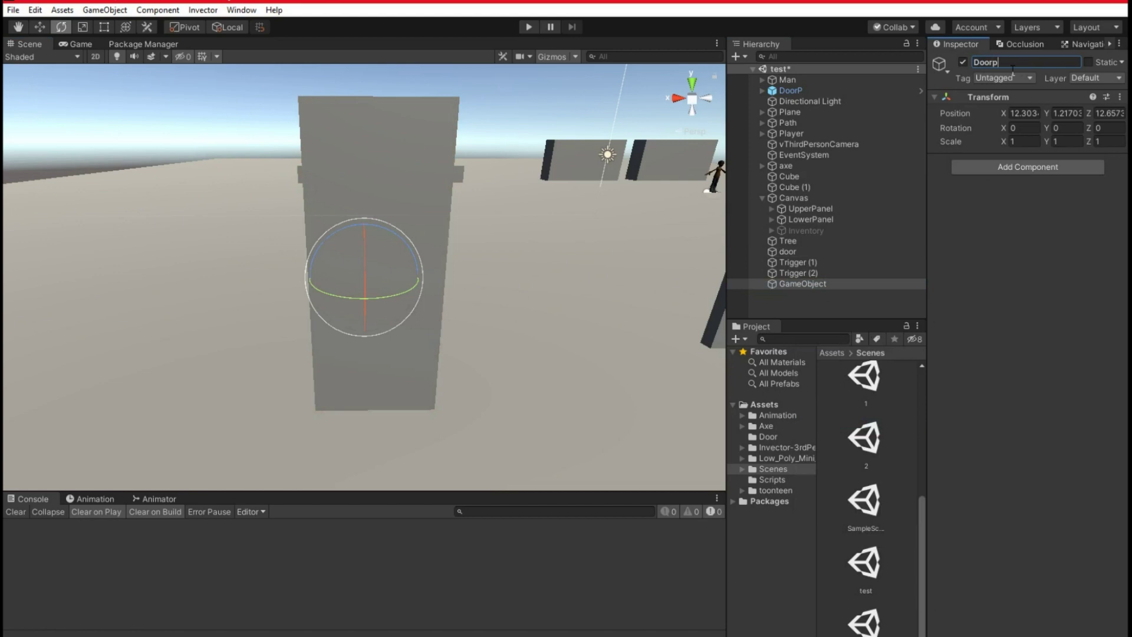
key(Return)
- Copy the door panel's transform component and paste its values onto Doorp
click(45, 26)
right_drag(387, 217, 388, 291)
key(e)
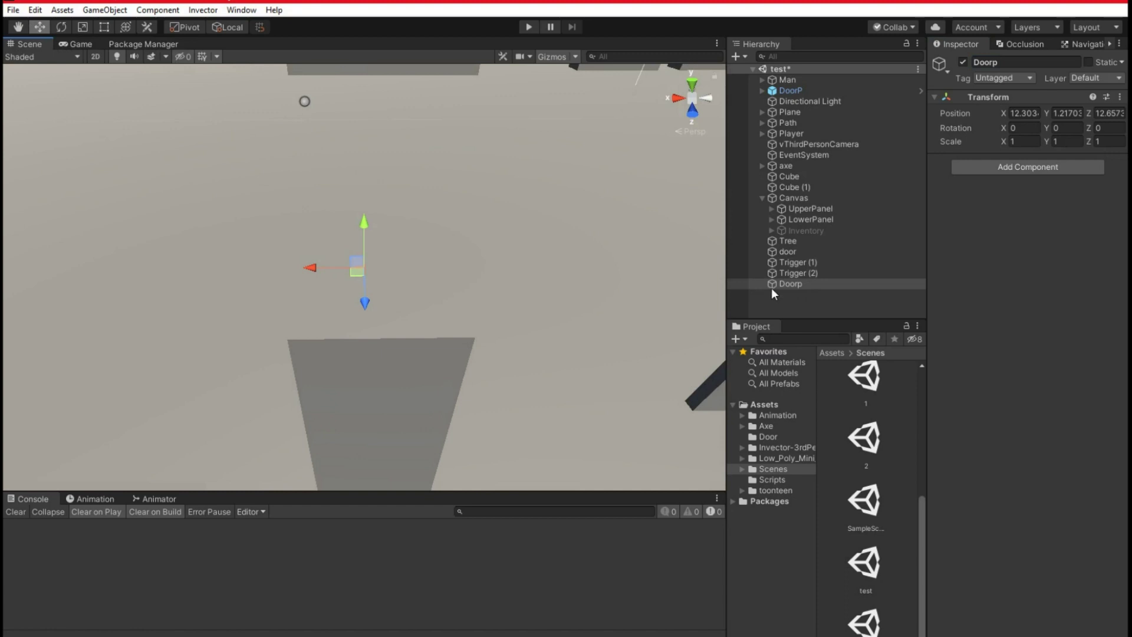
click(790, 252)
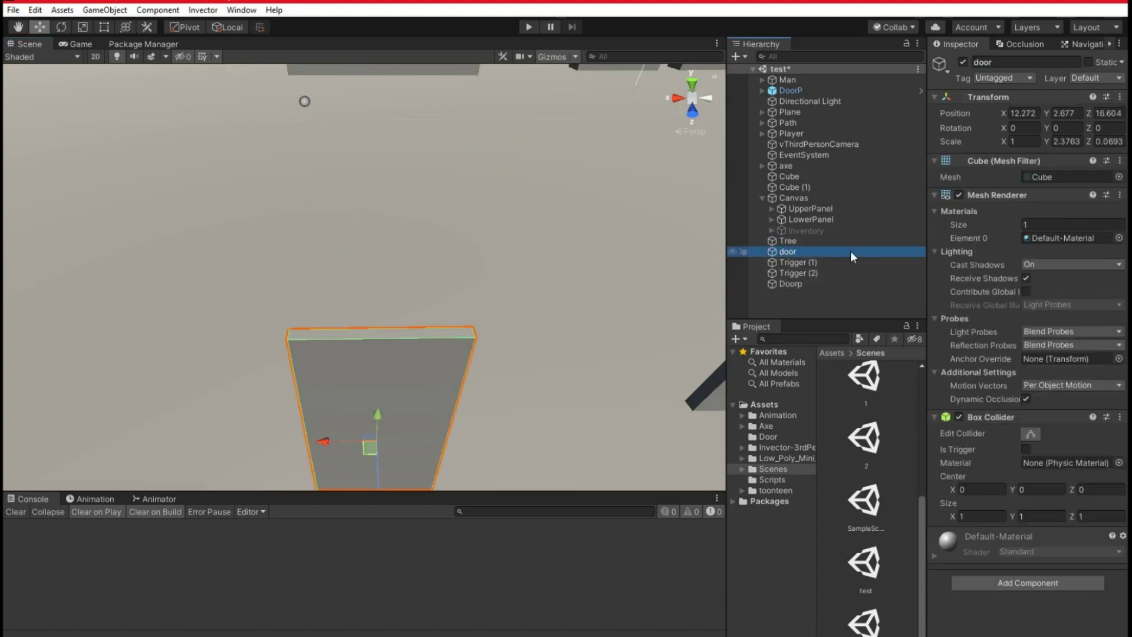
click(1120, 96)
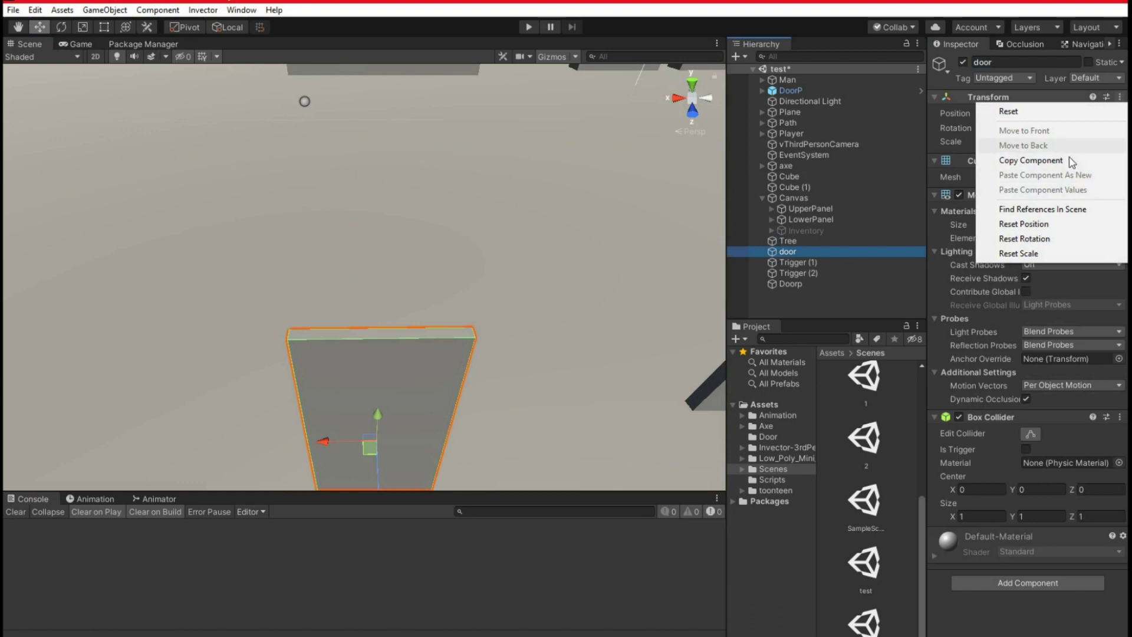
click(1031, 160)
click(817, 284)
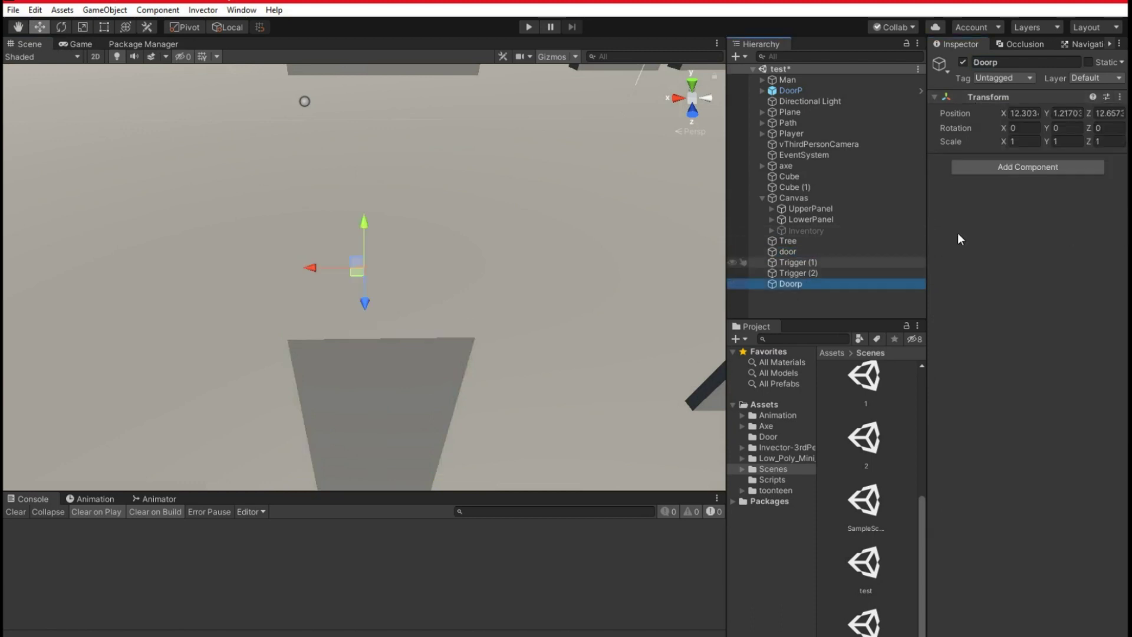
click(1120, 97)
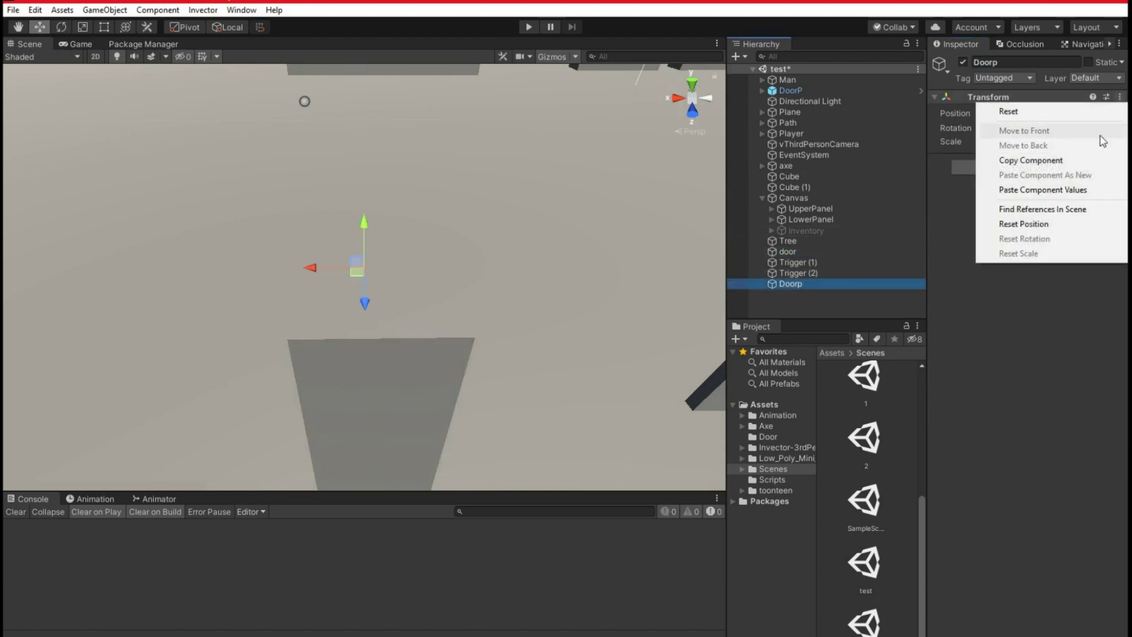
click(1061, 194)
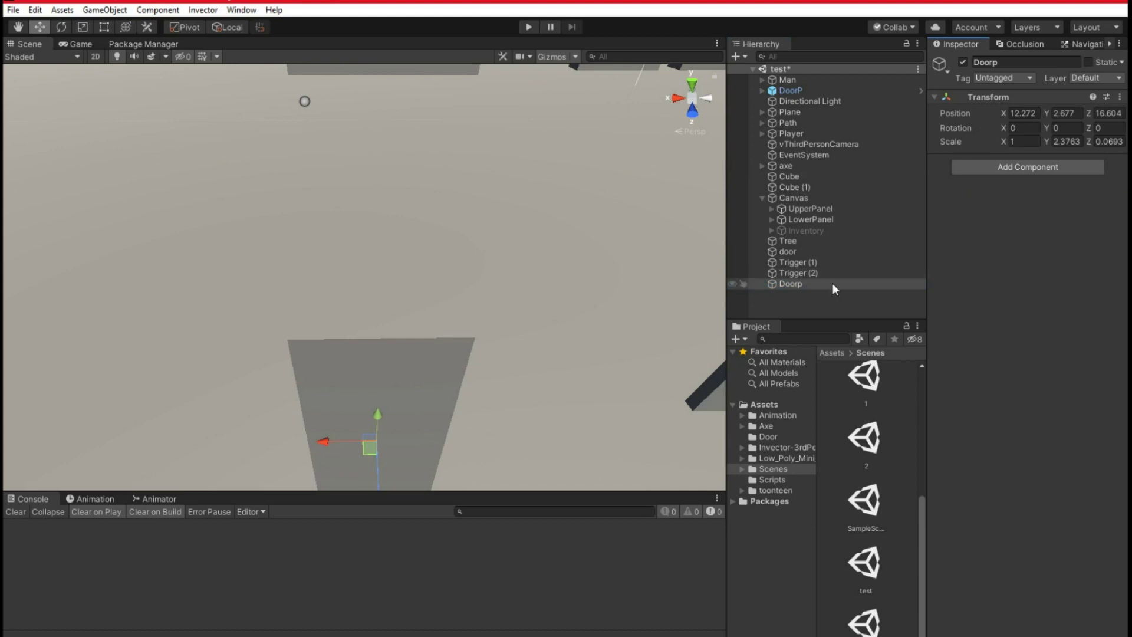
- Try nesting the door panel under Doorp with the pivot at its centre, and undo the parenting
drag(794, 249, 790, 283)
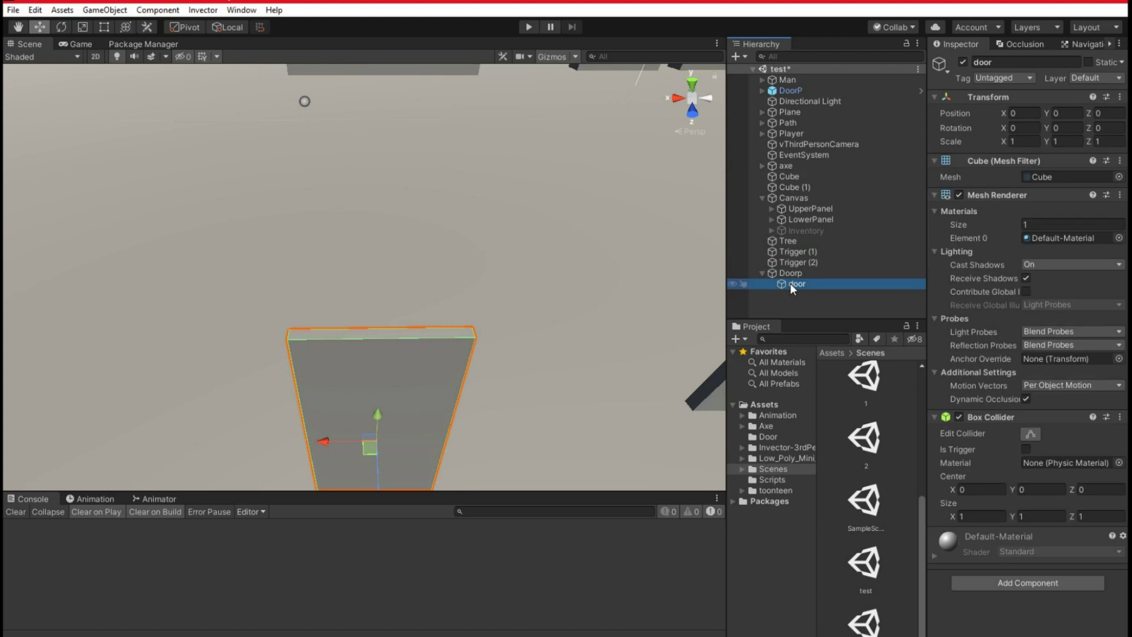
scroll(608, 300, down, 3)
right_drag(589, 307, 586, 237)
middle_drag(590, 250, 603, 197)
right_drag(602, 197, 579, 259)
key(w)
key(d)
key(e)
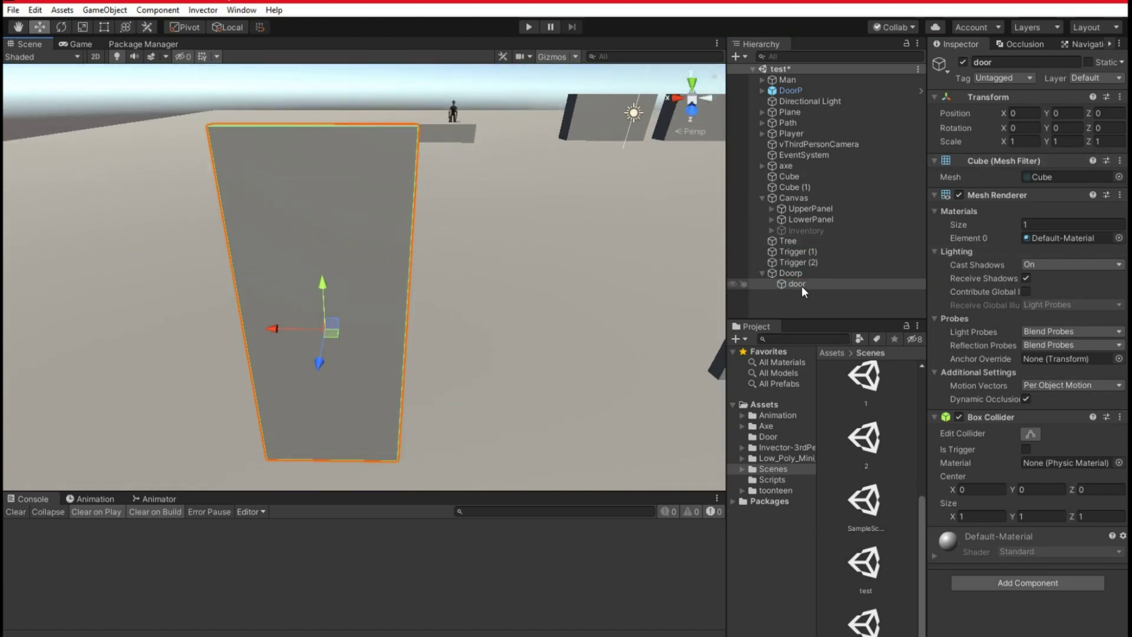
key(ctrl+z)
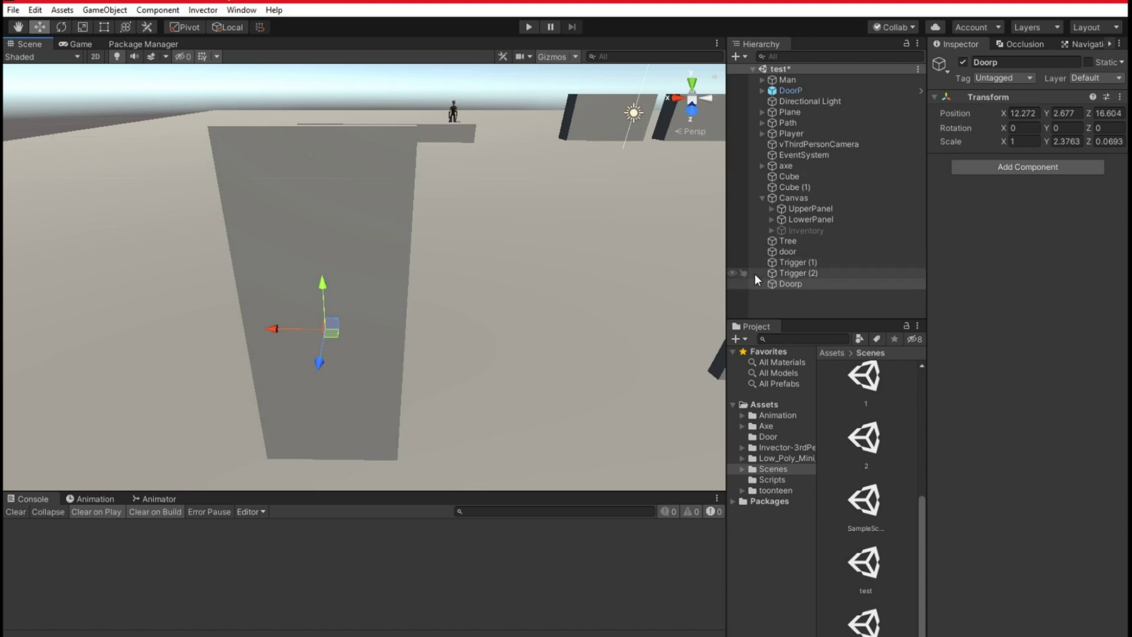
- Move Doorp along X to the door panel's side edge, at about X 11.771, to serve as the hinge
click(786, 285)
drag(276, 331, 354, 332)
alt+drag(442, 304, 426, 276)
middle_drag(426, 275, 430, 269)
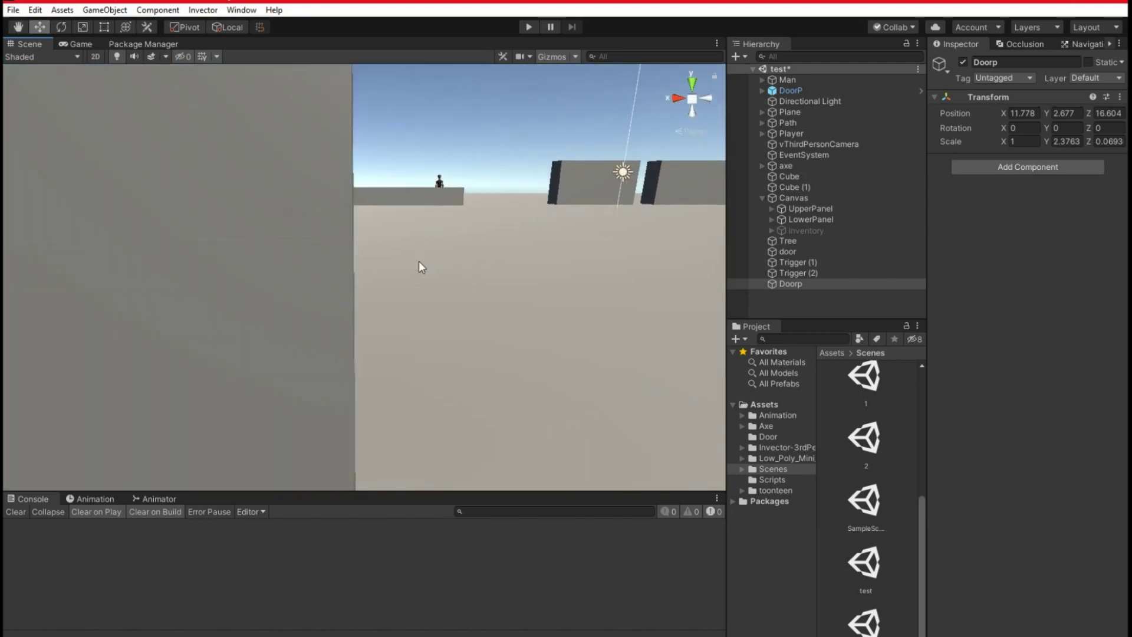
scroll(423, 263, down, 2)
middle_drag(440, 200, 448, 203)
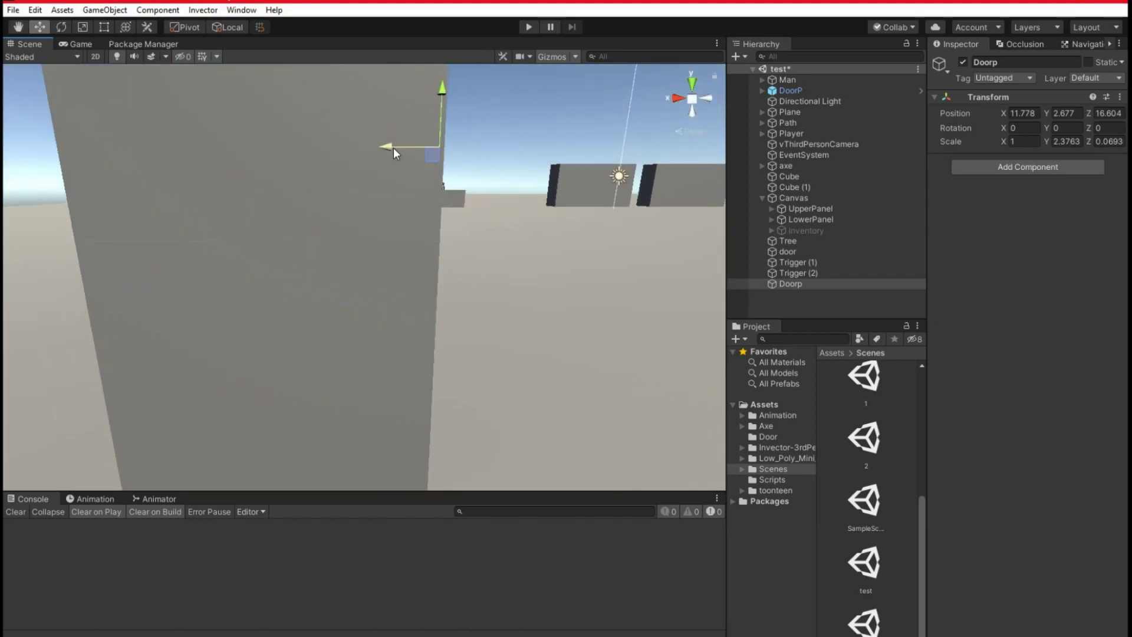
drag(394, 147, 476, 224)
scroll(477, 225, down, 5)
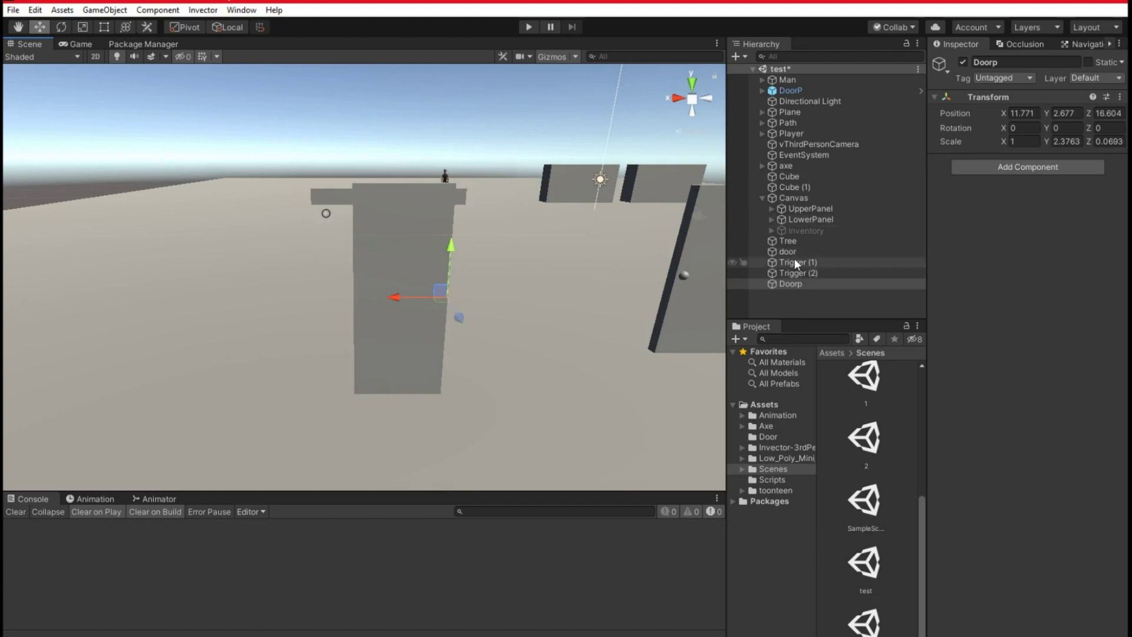
- Make the door panel a child of Doorp, and select the collapsed Doorp parent
drag(789, 253, 788, 284)
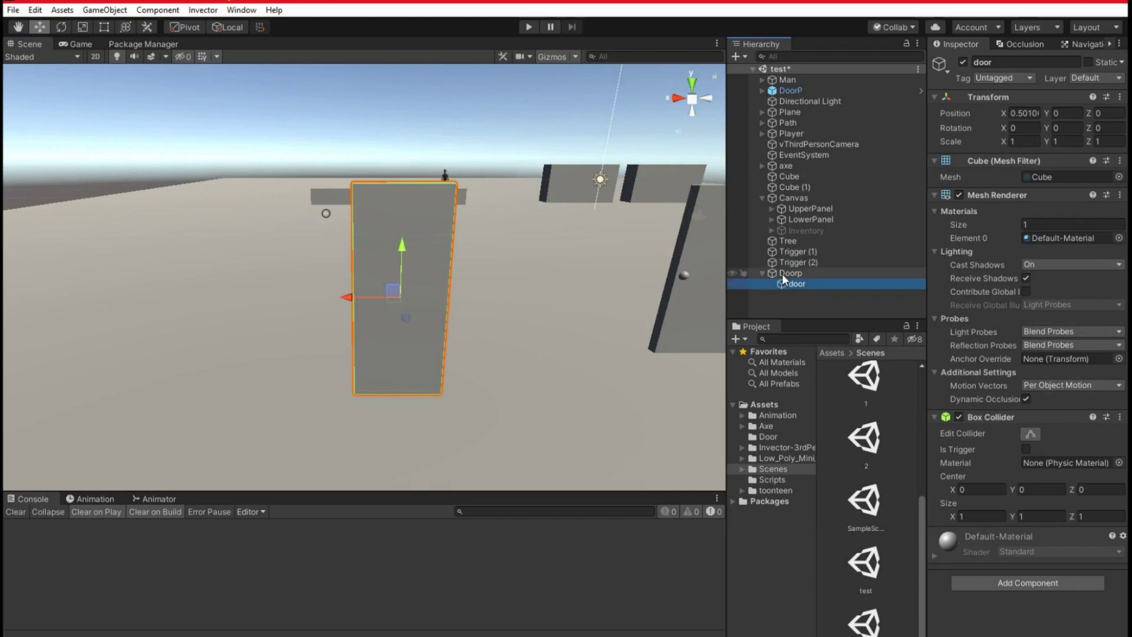
click(782, 274)
click(762, 273)
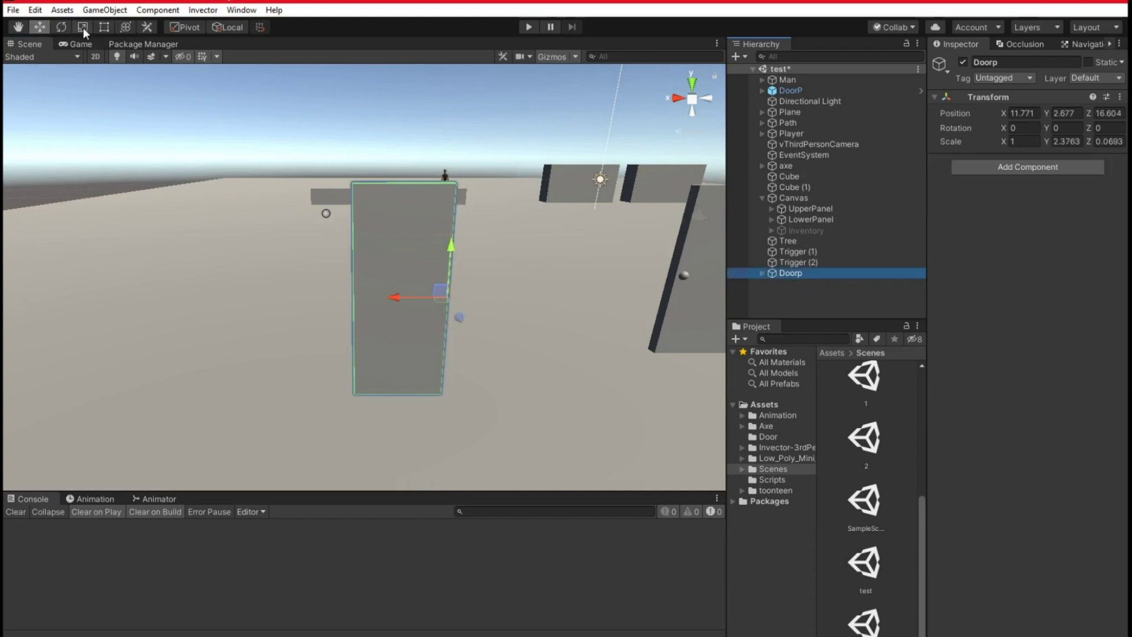
- Test-rotate Doorp about its edge pivot, and undo the rotation
click(61, 27)
drag(435, 315, 486, 327)
key(ctrl+z)
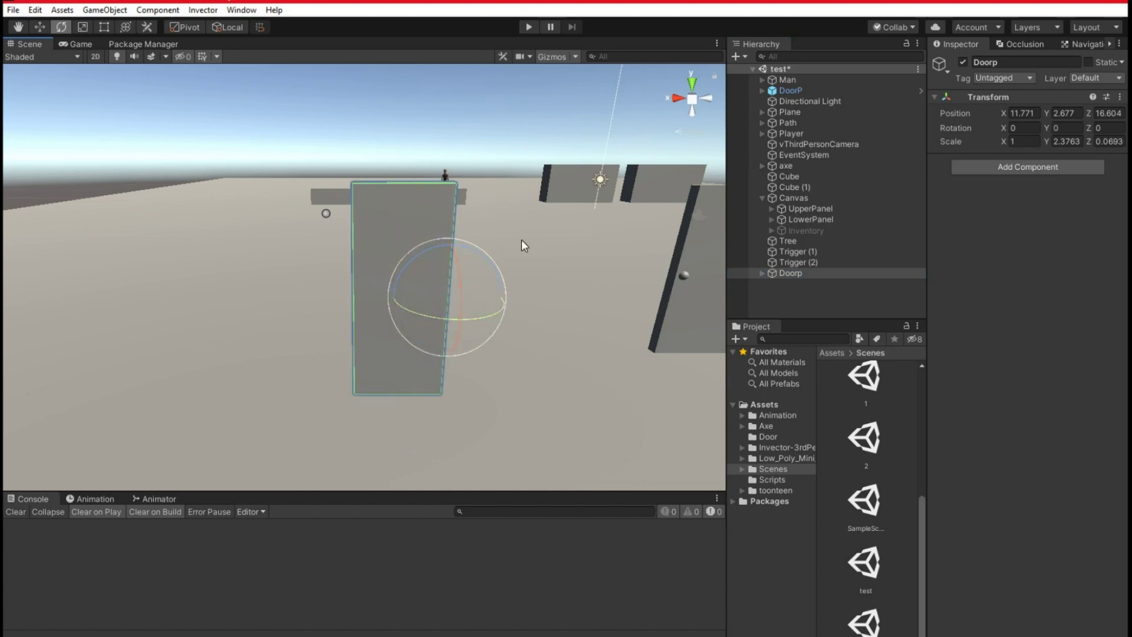
- Try nesting Trigger (1) and Trigger (2) under Doorp, and take them back out to the scene root
click(791, 263)
ctrl+click(791, 251)
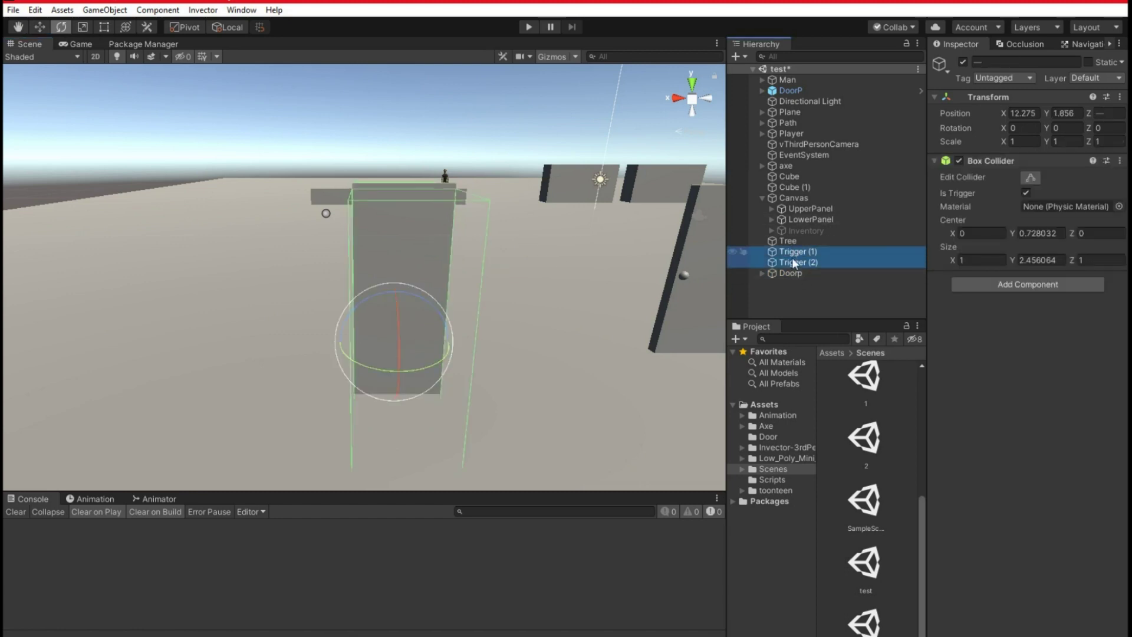
drag(791, 263, 790, 275)
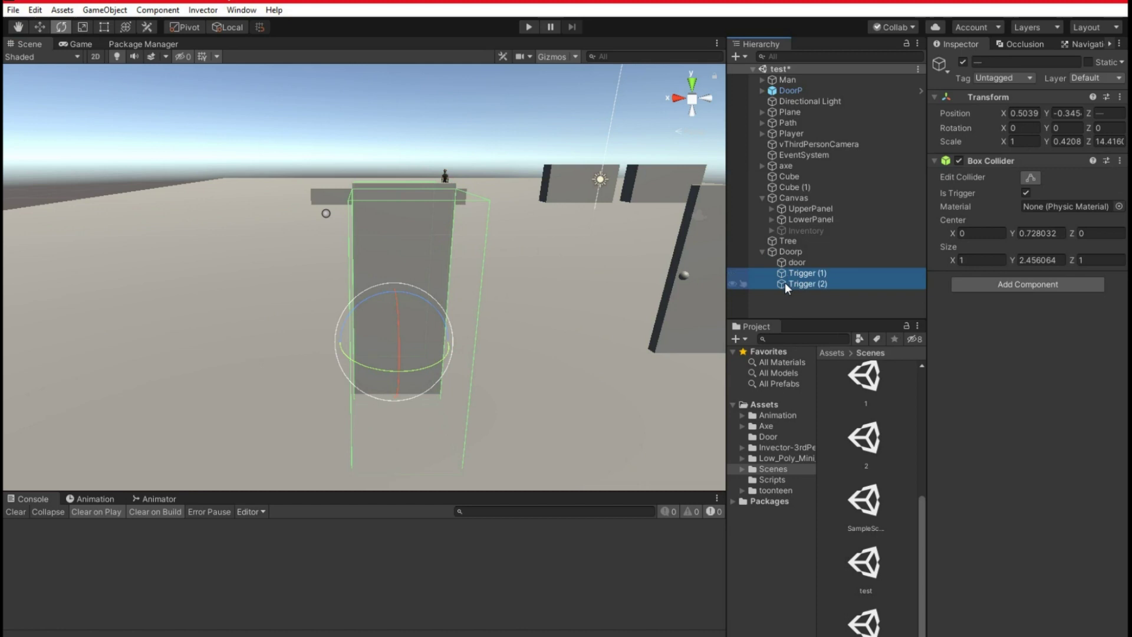
click(762, 251)
click(762, 251)
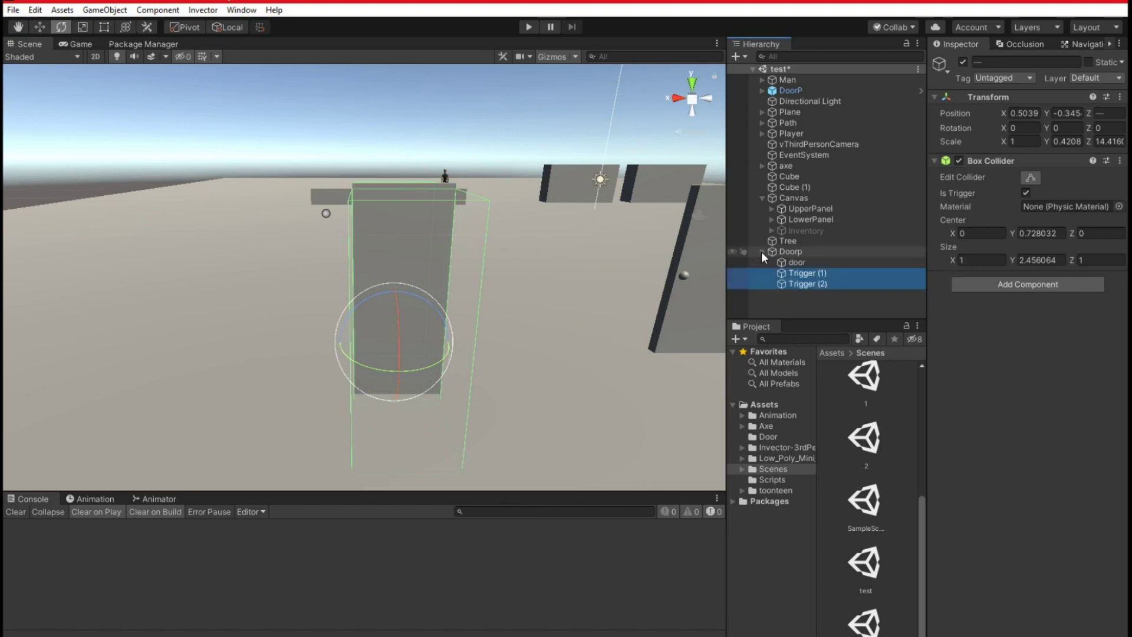
drag(796, 269, 789, 248)
click(789, 275)
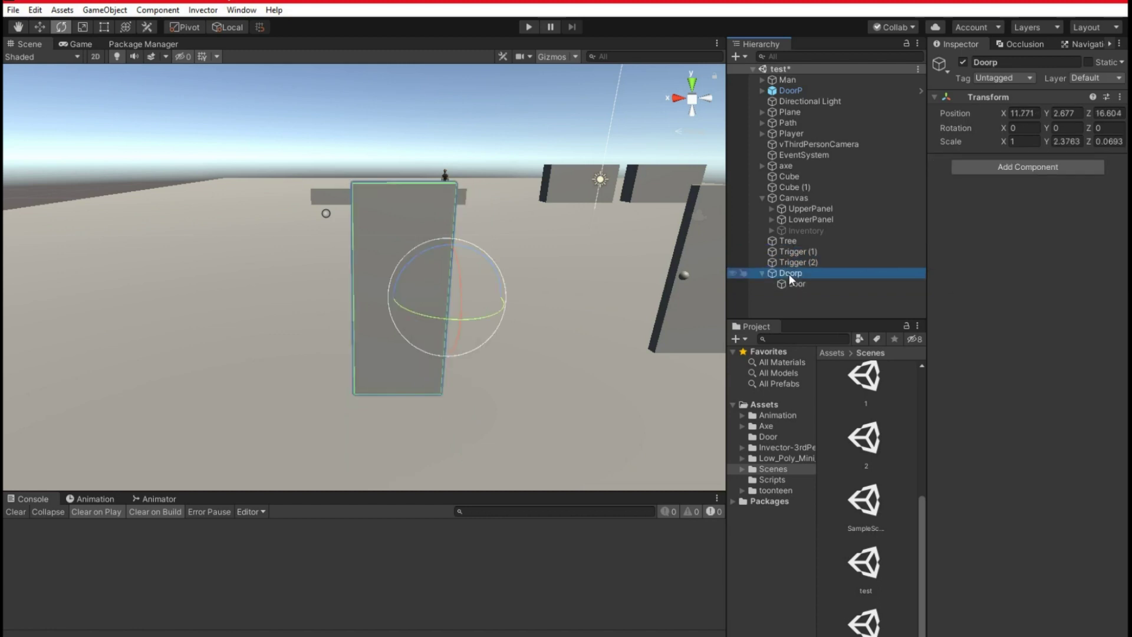
- Parent both triggers to Doorp again, test-rotate Doorp together with them, and undo the rotation
click(788, 252)
click(795, 259)
click(795, 255)
click(795, 260)
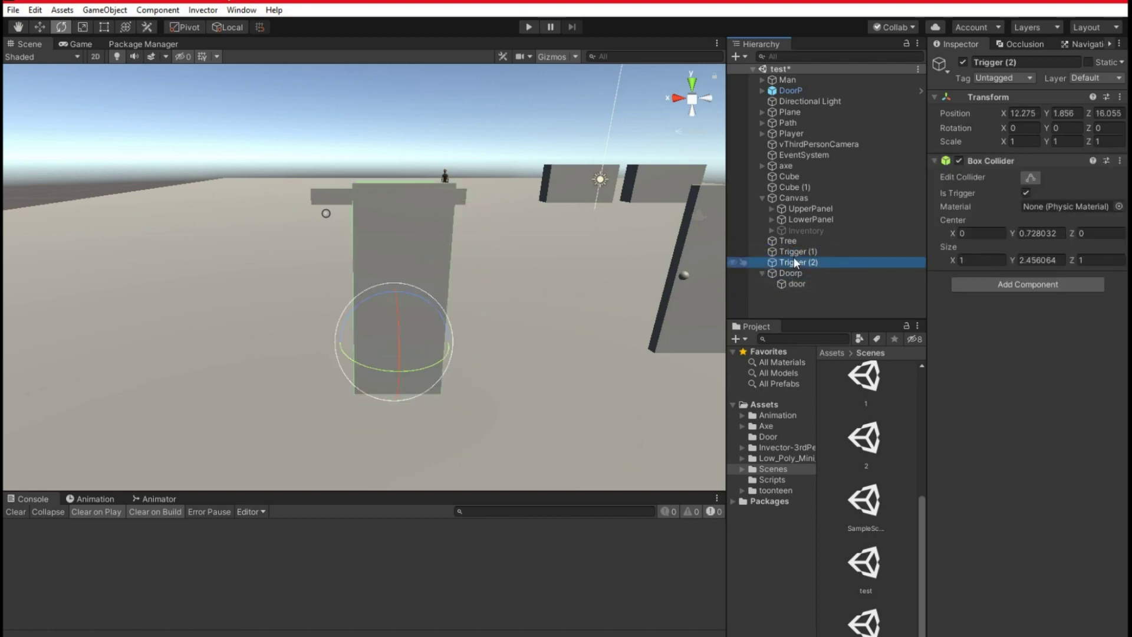
ctrl+click(795, 254)
drag(793, 260, 795, 288)
click(774, 254)
drag(472, 309, 489, 328)
key(ctrl+z)
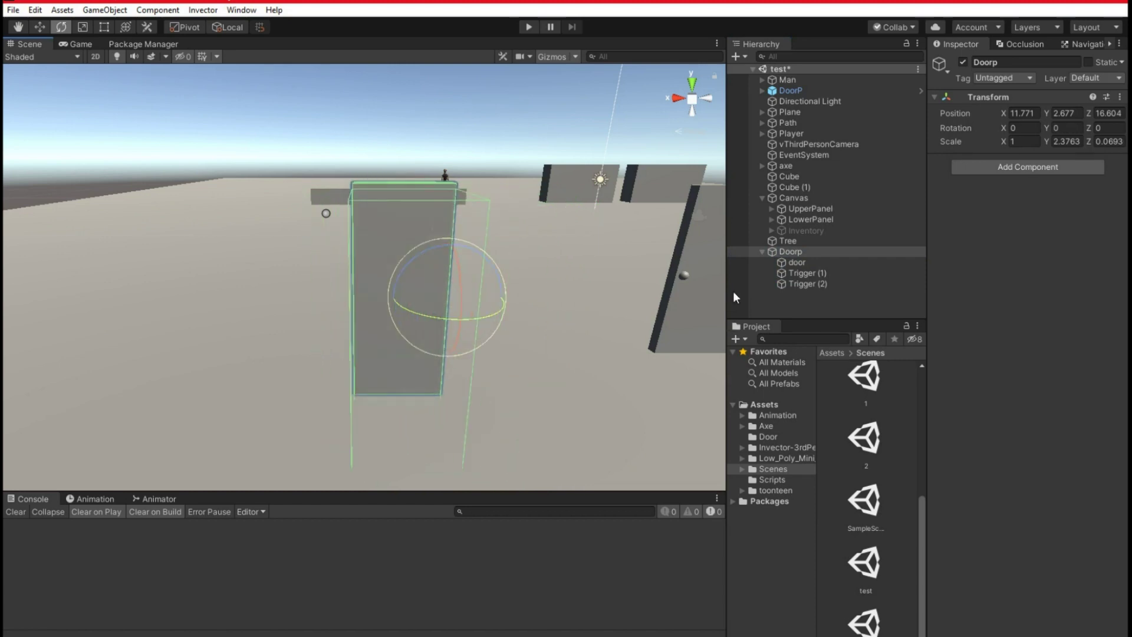
- Move Trigger (1) and Trigger (2) out of Doorp to the scene root, and collapse Doorp
click(792, 272)
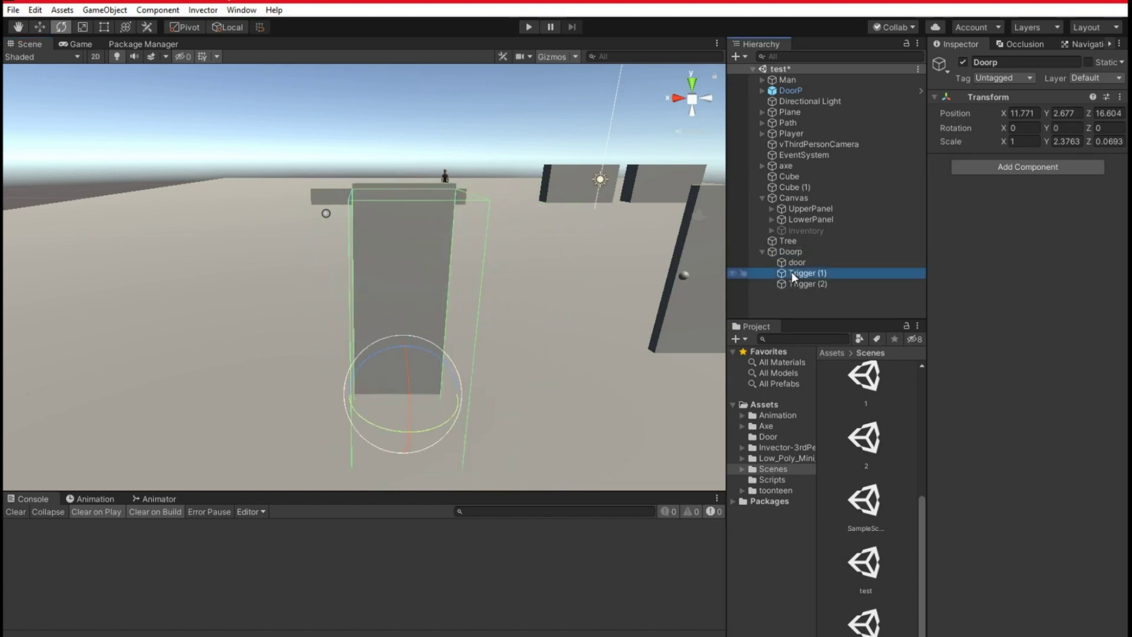
shift+click(791, 283)
drag(790, 271, 781, 247)
click(763, 273)
- Create another empty game object at the scene root and name it DoorMain
click(806, 284)
right_click(805, 285)
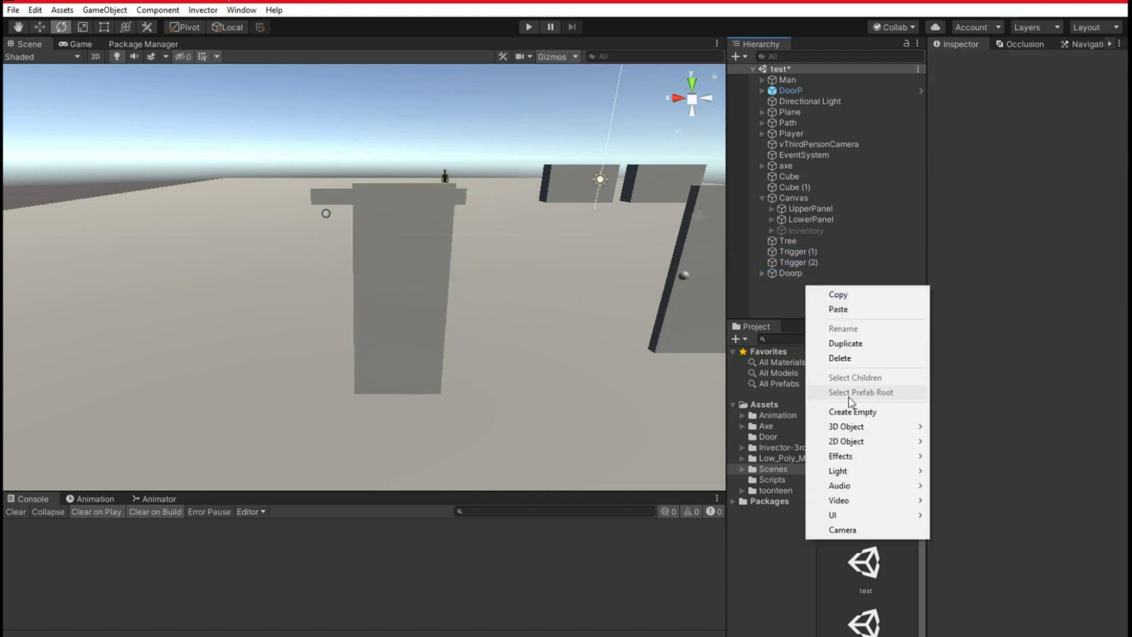
click(896, 411)
click(806, 285)
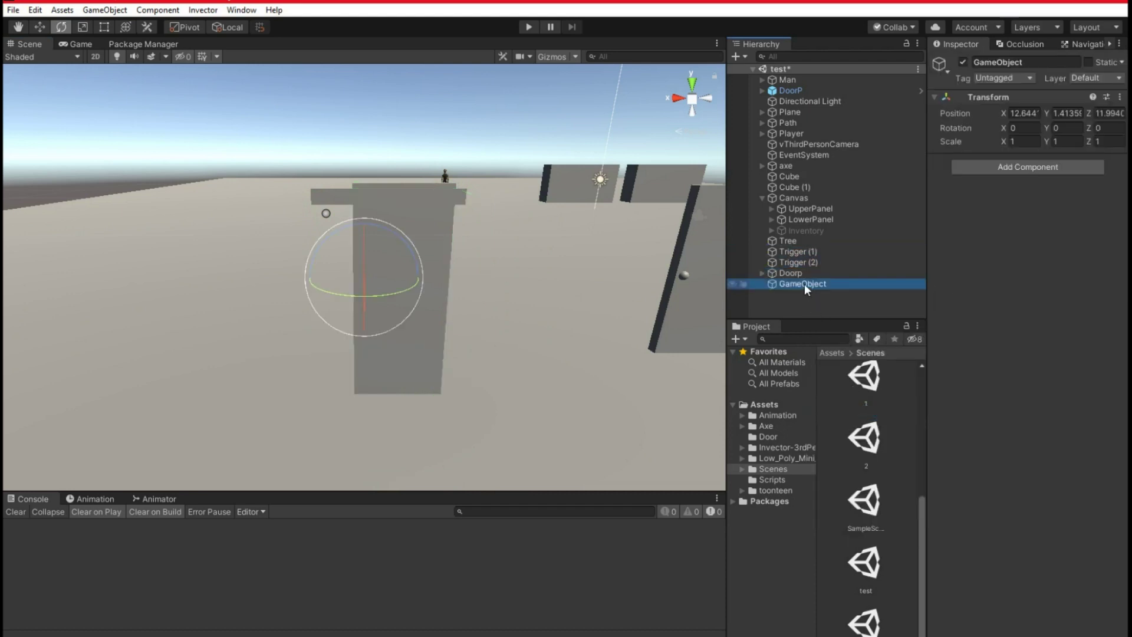
text(D)
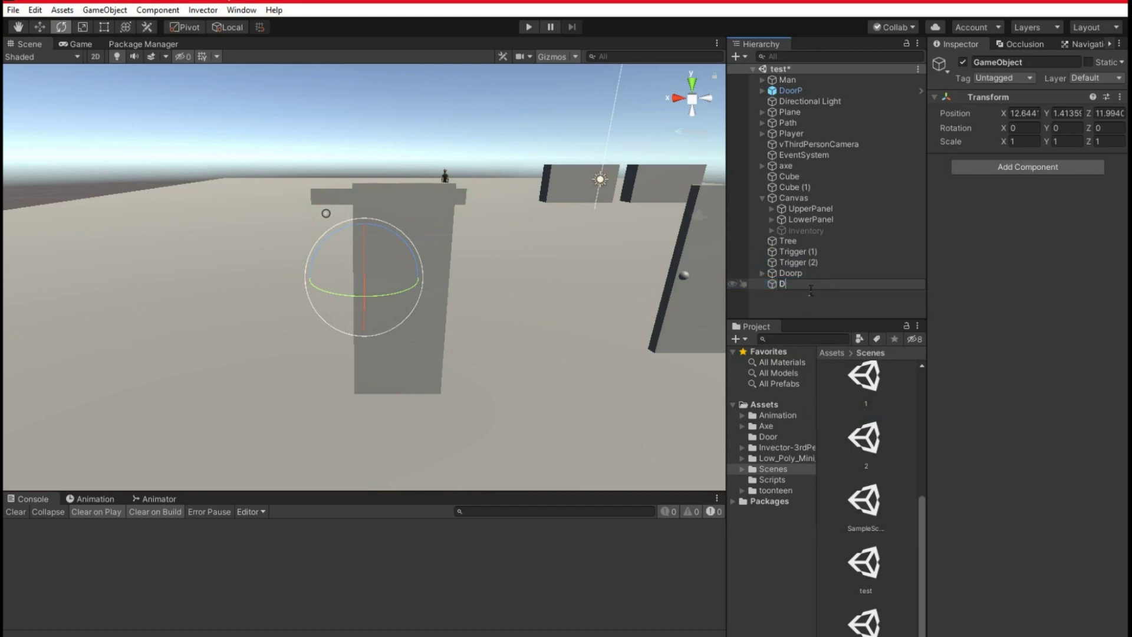
text(oorMain)
key(Return)
- Try grouping both triggers and Doorp under DoorMain at its default position, and undo the grouping
click(795, 274)
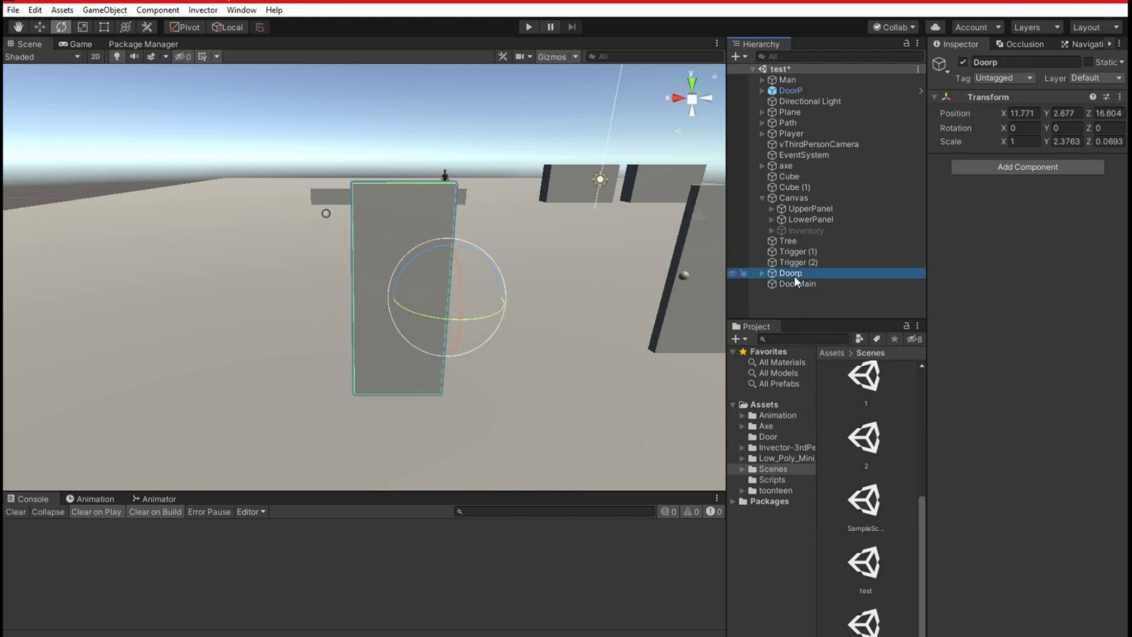
drag(794, 287, 791, 271)
click(789, 251)
shift+click(789, 270)
drag(789, 271, 790, 283)
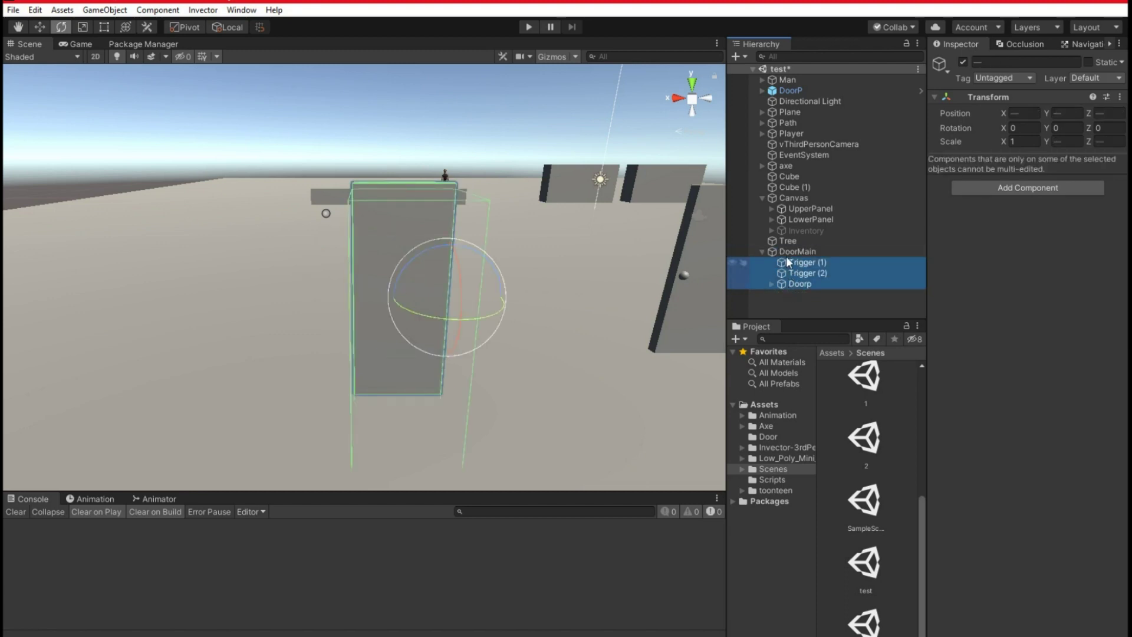
click(787, 254)
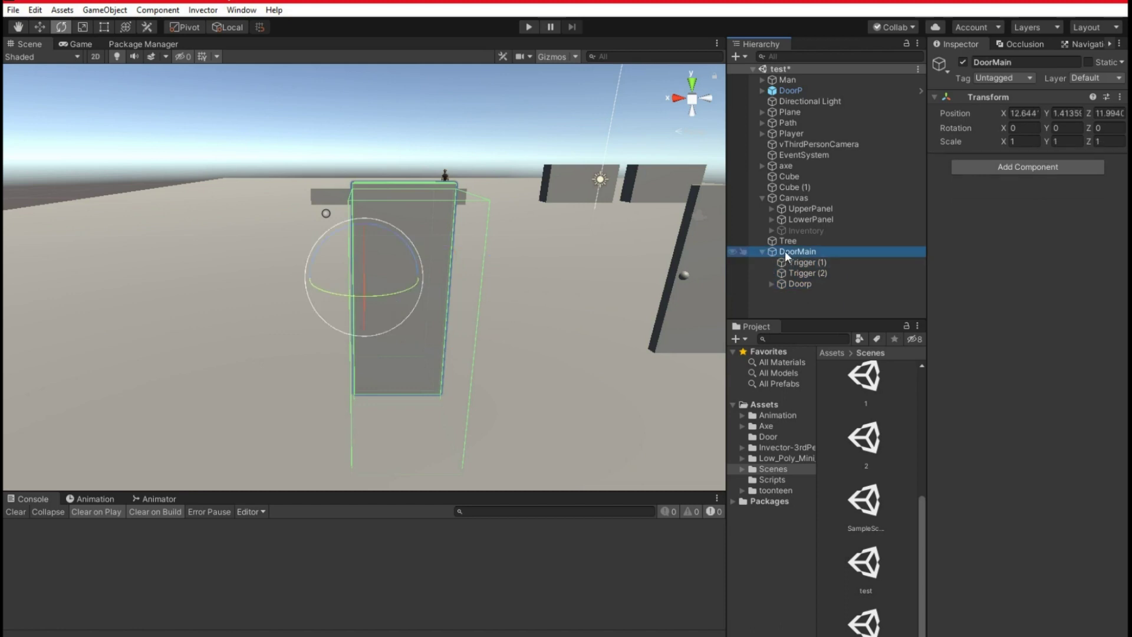
key(ctrl+z)
click(791, 256)
key(ctrl+z)
key(ctrl+z)
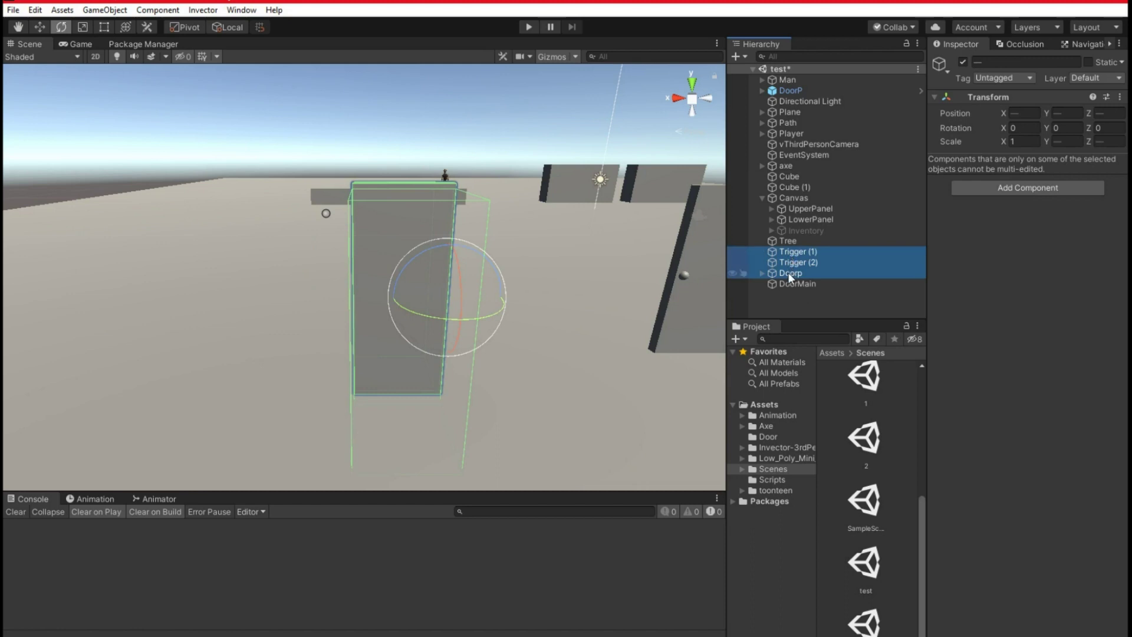
- Paste the copied door panel transform values onto DoorMain
click(787, 282)
right_click(1103, 101)
click(1072, 190)
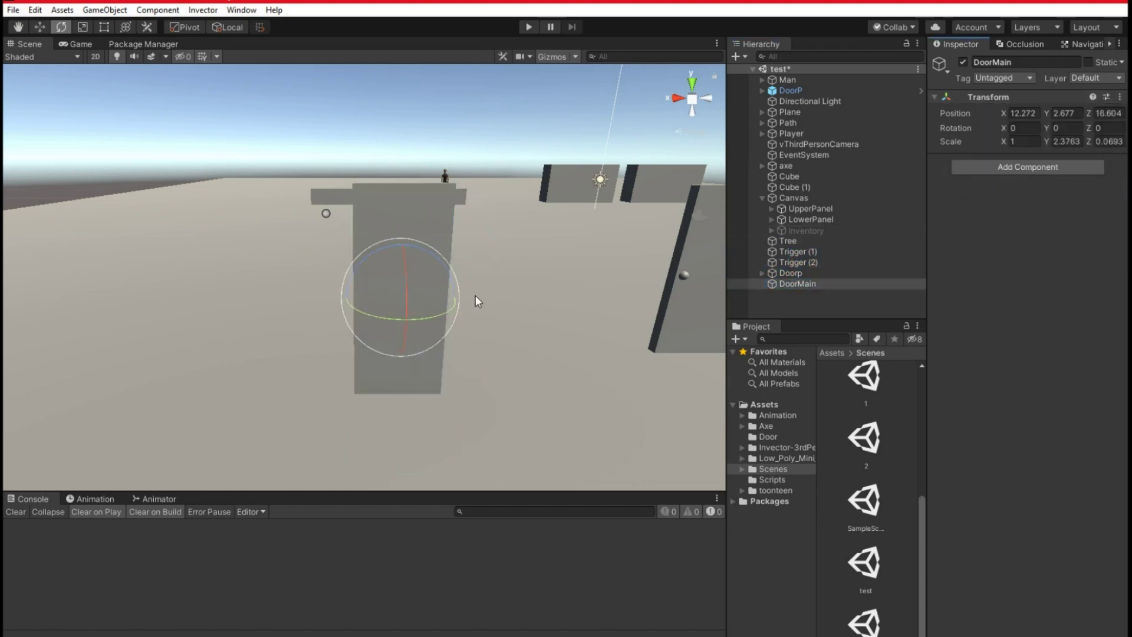
- Make Trigger (1), Trigger (2) and Doorp children of DoorMain, and select DoorMain
click(788, 273)
shift+click(787, 250)
drag(787, 248, 789, 284)
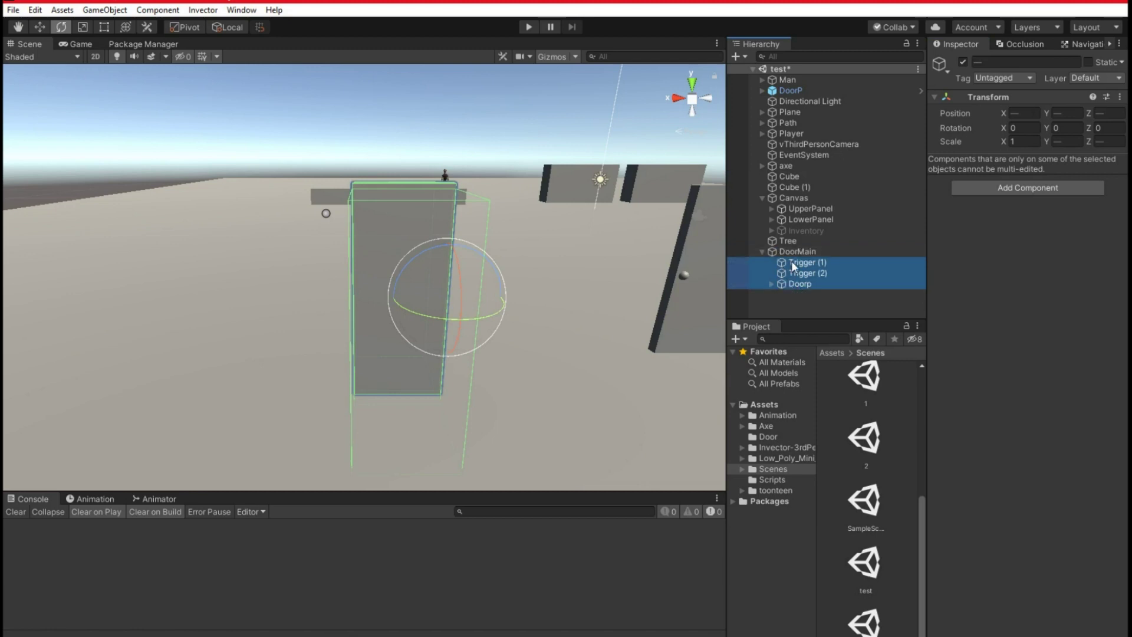
click(791, 261)
click(787, 250)
right_drag(443, 236, 722, 263)
key(d)
key(w)
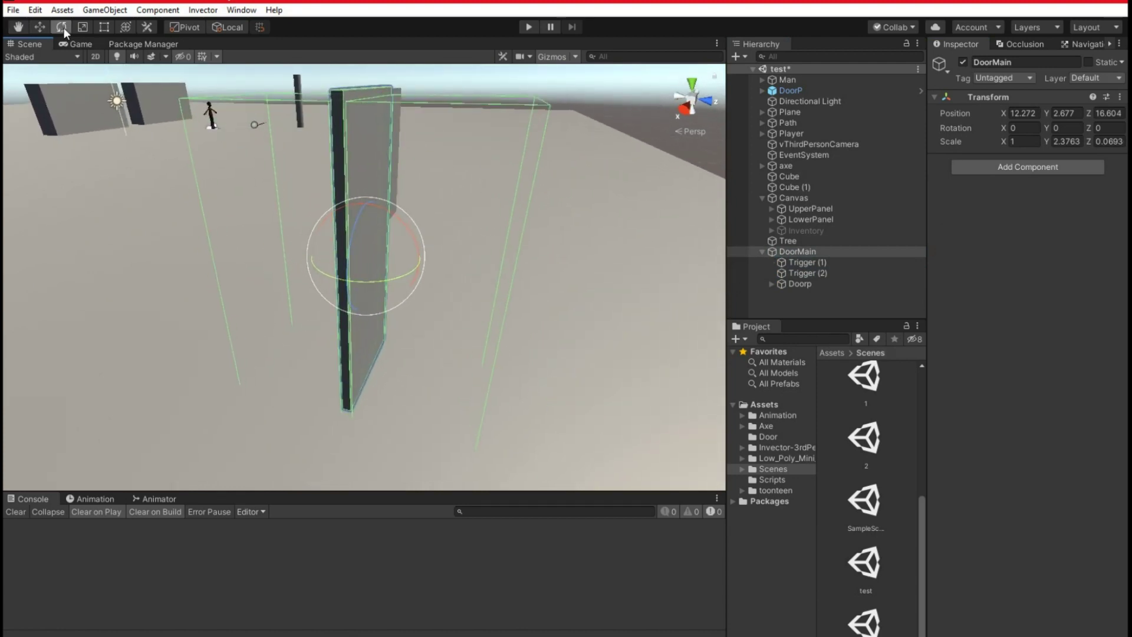
- Move the DoorMain group along the ground to about X 13.075, Z 16.765
click(39, 27)
key(f)
drag(376, 257, 361, 285)
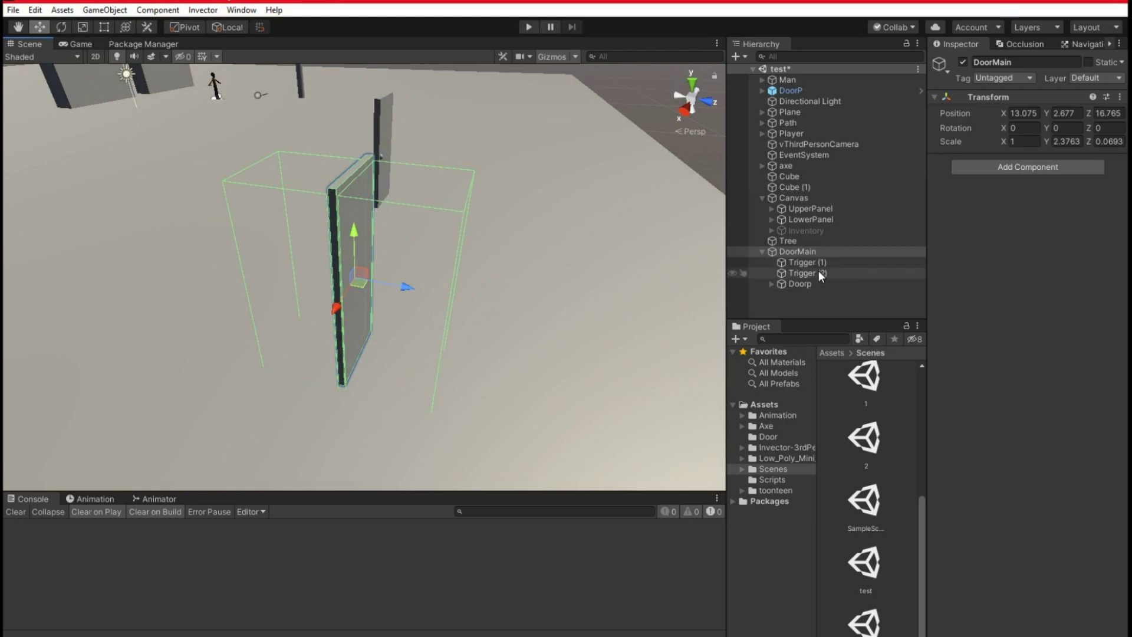
- Try swinging Doorp about its edge pivot while viewing it from two sides, and undo each rotation
click(800, 283)
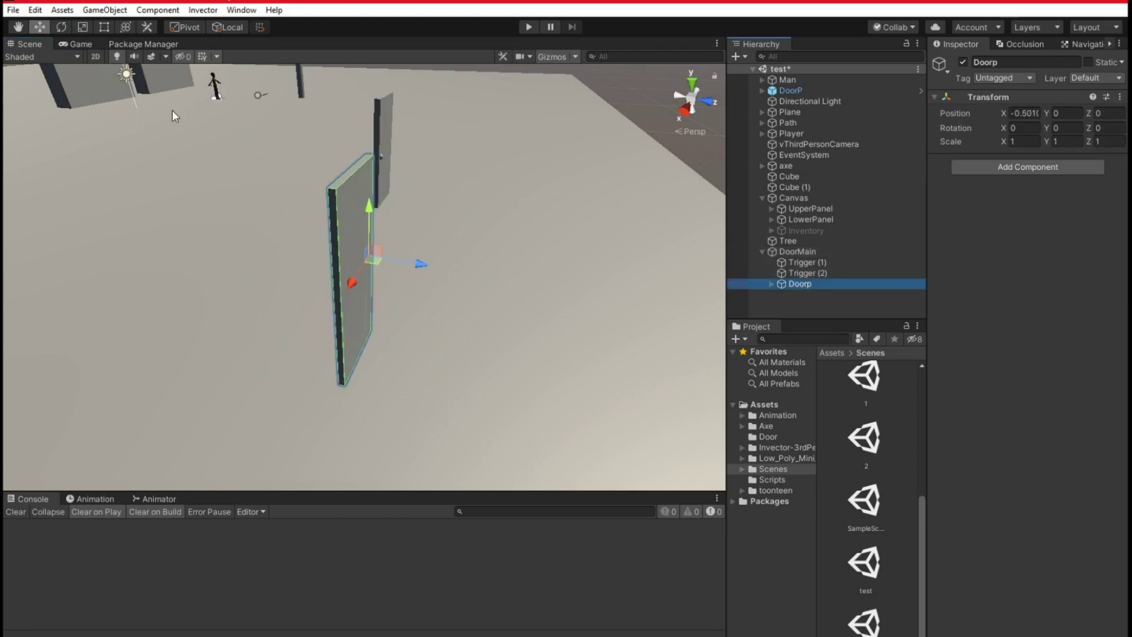
click(61, 27)
drag(370, 285, 430, 346)
key(ctrl+z)
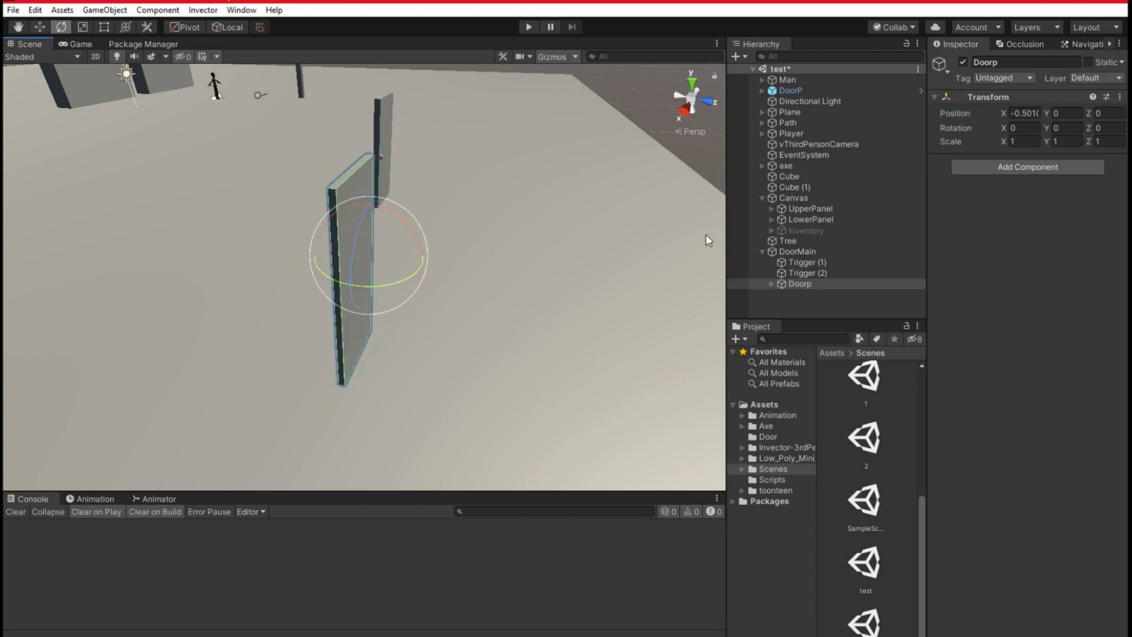
key(d)
right_drag(506, 262, 333, 274)
right_drag(526, 303, 402, 253)
drag(291, 210, 353, 230)
key(ctrl+z)
right_drag(365, 234, 472, 263)
- Try rotating Doorp by about -18.7 degrees around Y, and undo the rotation
click(795, 283)
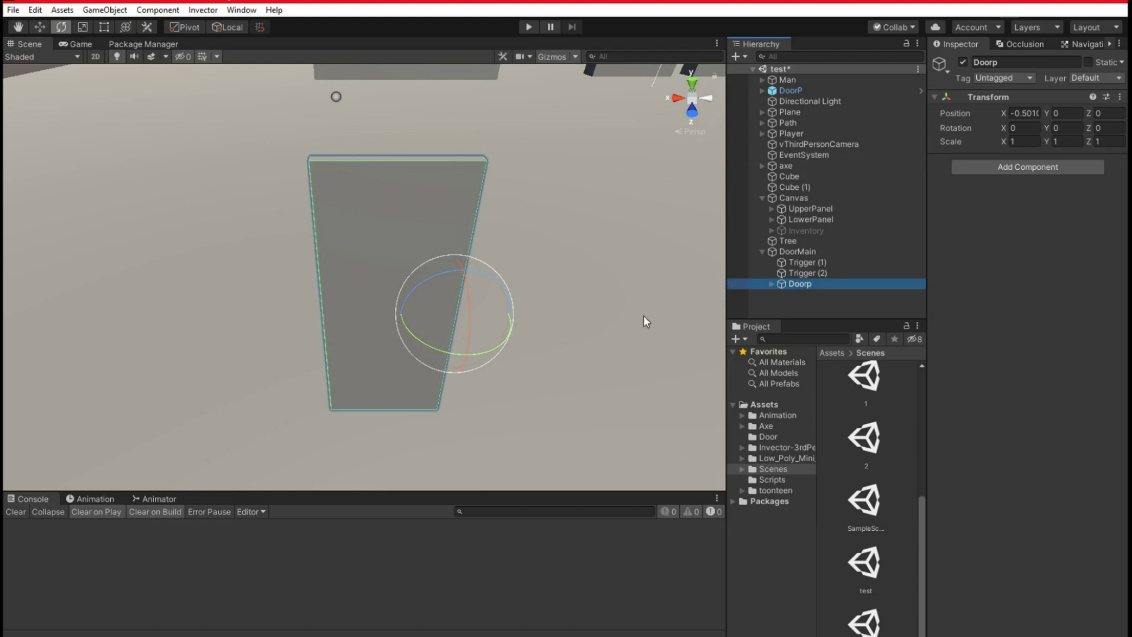
click(40, 27)
click(61, 27)
drag(437, 346, 467, 363)
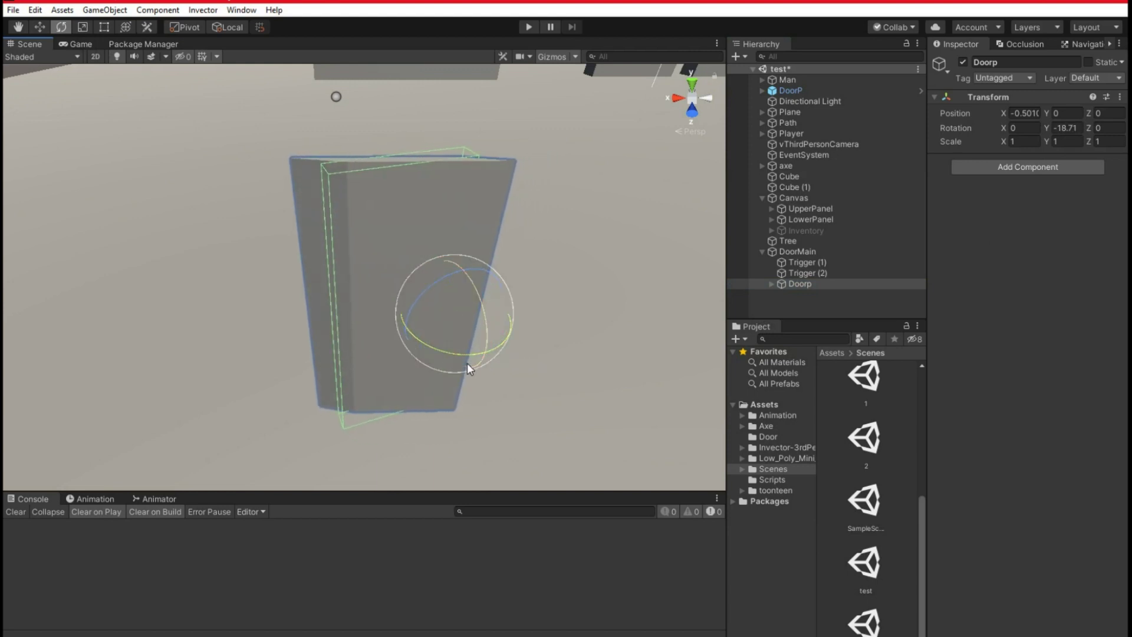
key(ctrl+z)
- Try setting DoorMain's Y scale to 1 with its children still attached, and undo the change
click(788, 251)
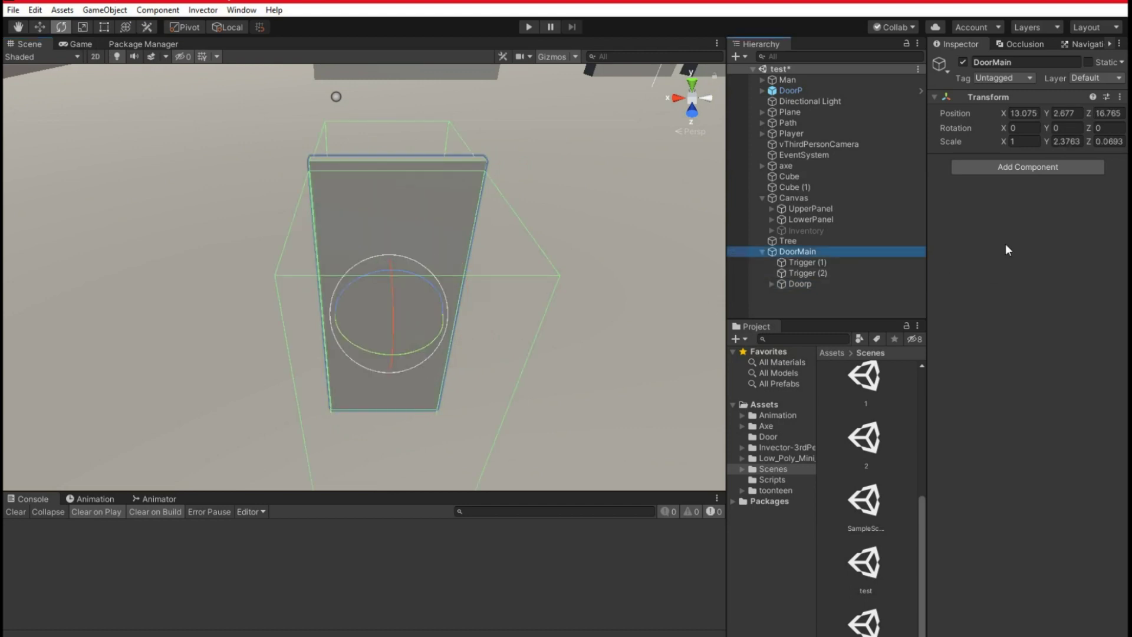
click(1071, 143)
text(1)
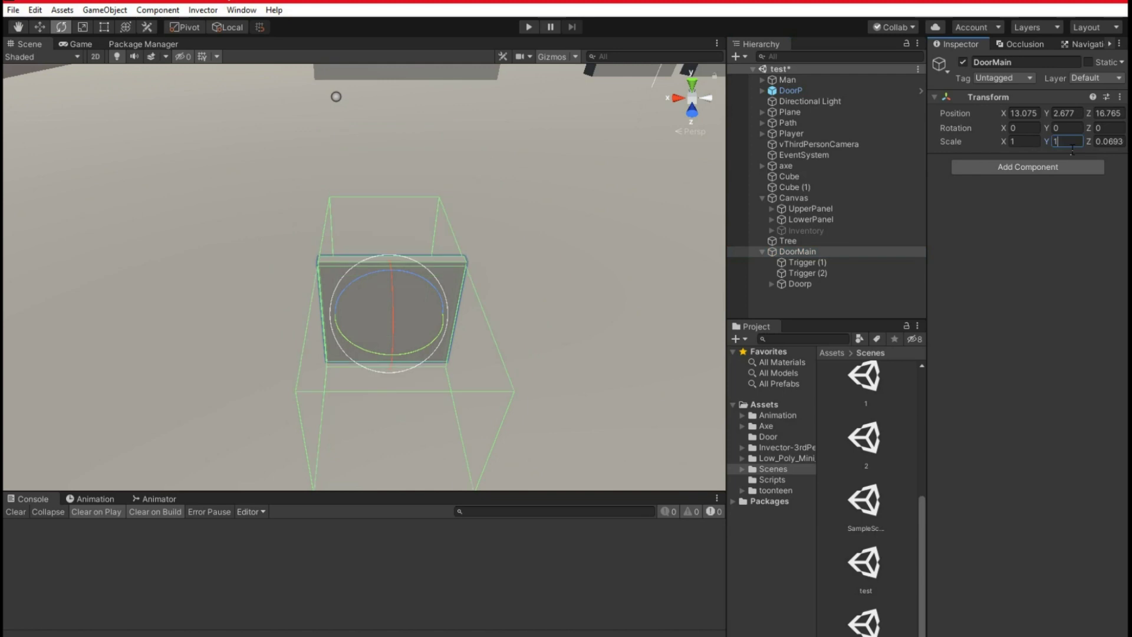
key(ctrl+z)
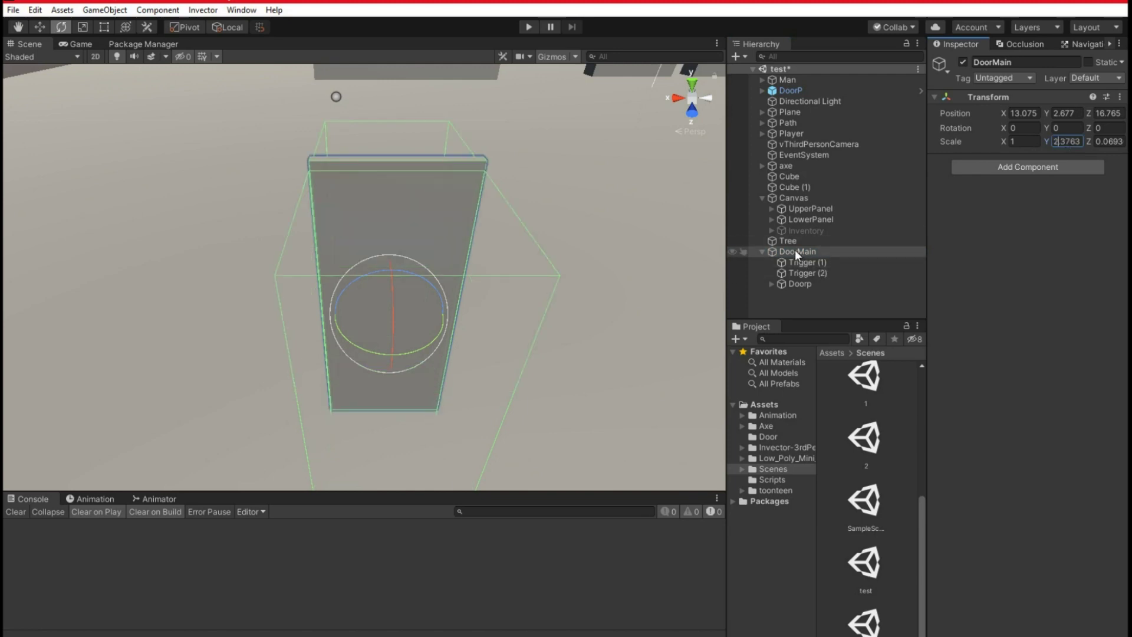
- Move Trigger (1), Trigger (2) and Doorp out of DoorMain to the scene root
click(800, 263)
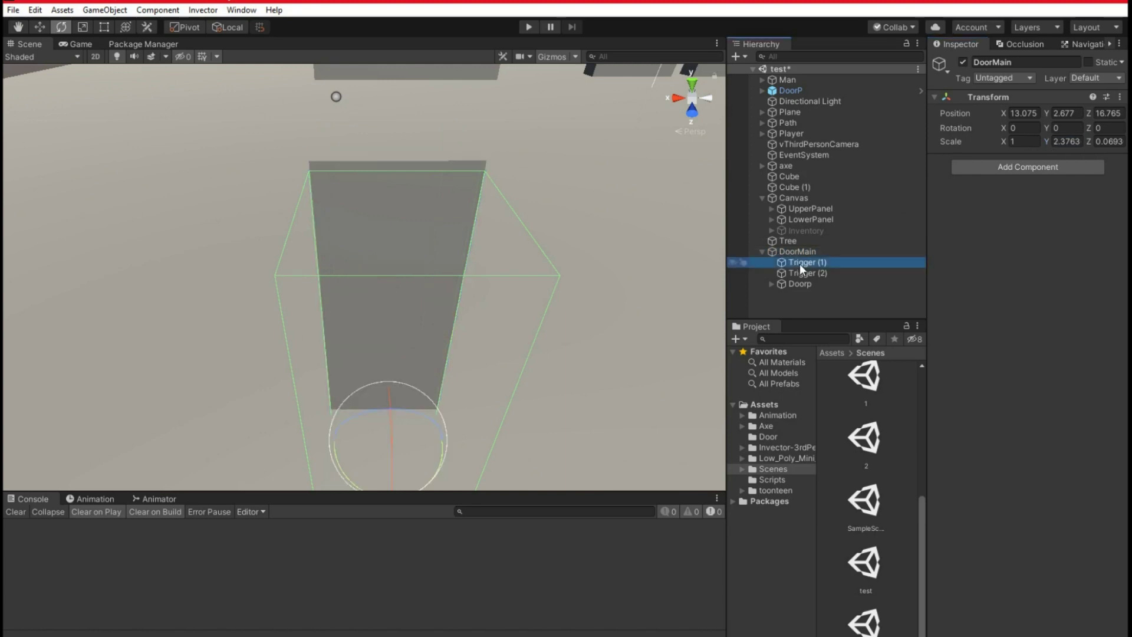
shift+click(798, 286)
drag(799, 285, 799, 248)
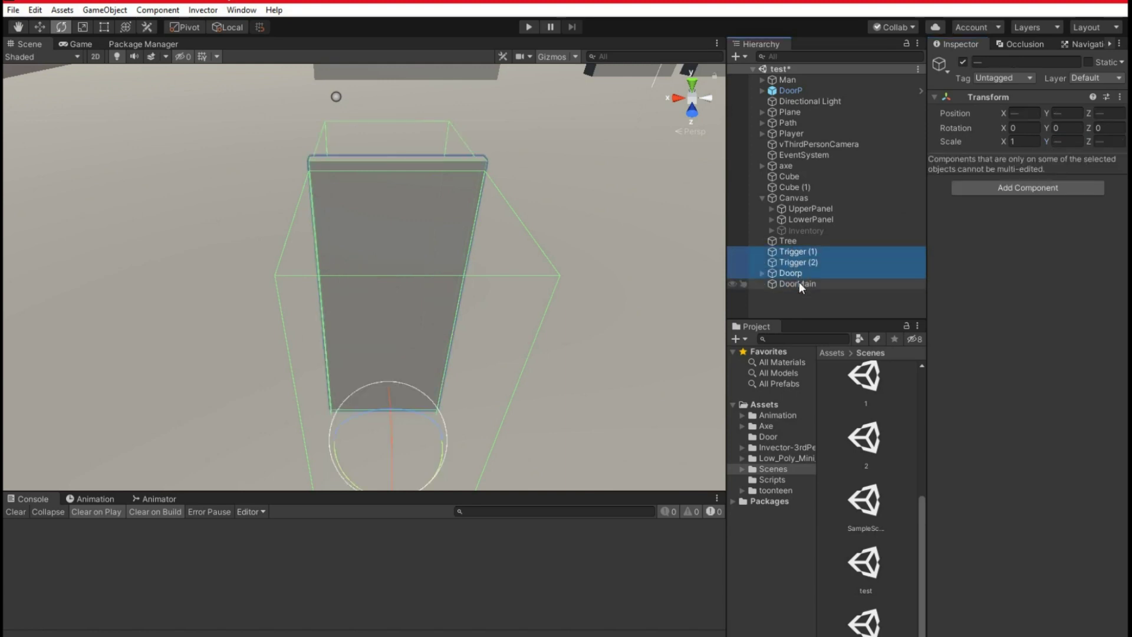
- Set the Y and Z scale of the emptied DoorMain object to 1
click(799, 284)
click(1072, 142)
text(1)
key(Tab)
text(1)
click(782, 242)
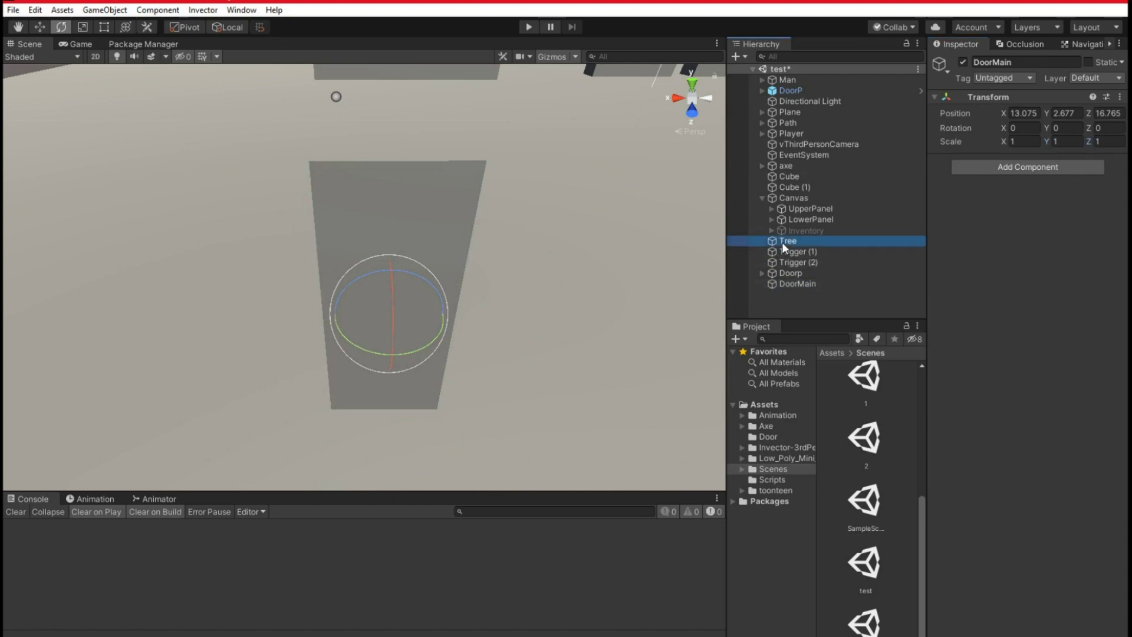
- Make Trigger (1), Trigger (2) and Doorp children of the rescaled DoorMain, and select DoorMain
click(784, 252)
shift+click(788, 273)
drag(788, 271, 788, 285)
click(788, 255)
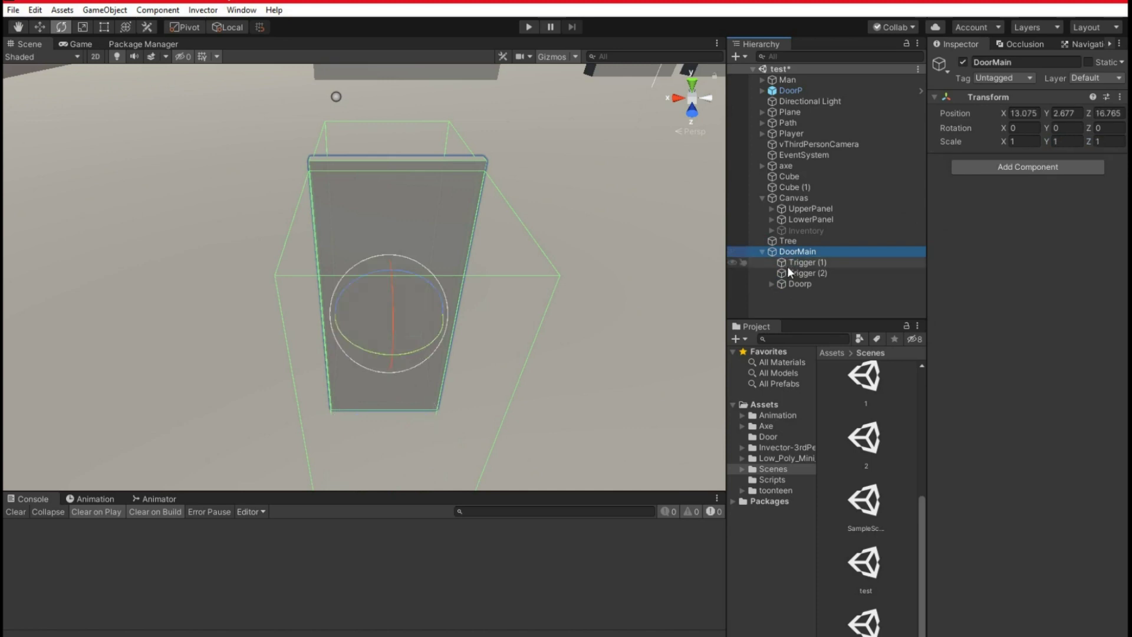
- Try rotating Doorp around its vertical axis under the rescaled parent, and undo the rotation
click(794, 284)
drag(437, 344, 465, 371)
key(ctrl+z)
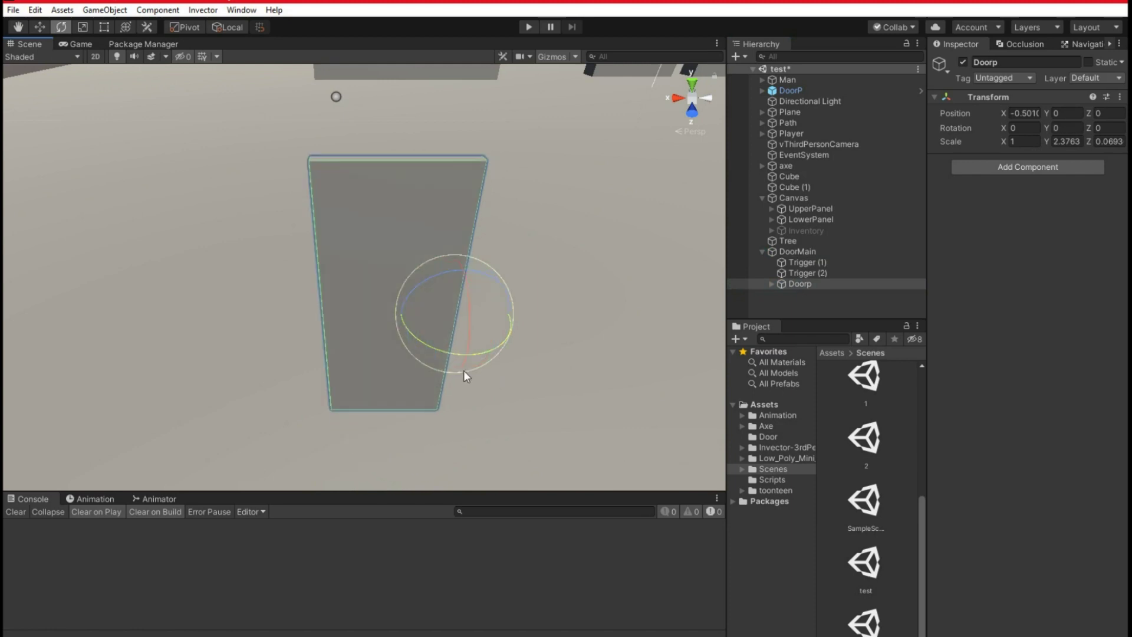
- Try a Y scale of 2 on DoorMain, and set it back to 1
click(796, 252)
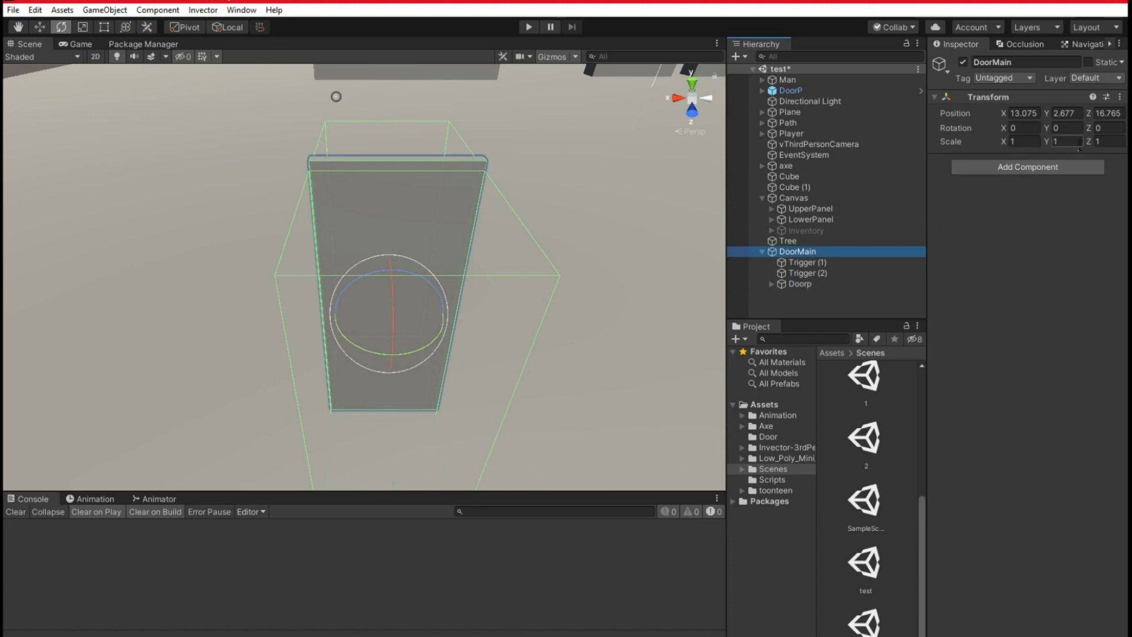
click(1067, 142)
text(2)
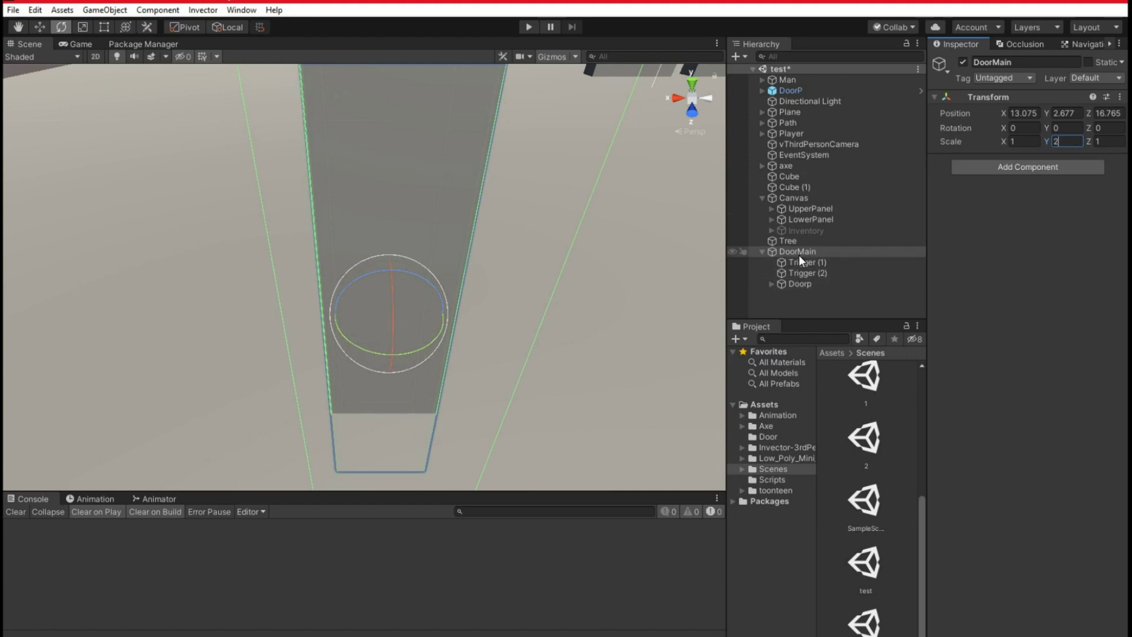
text(11)
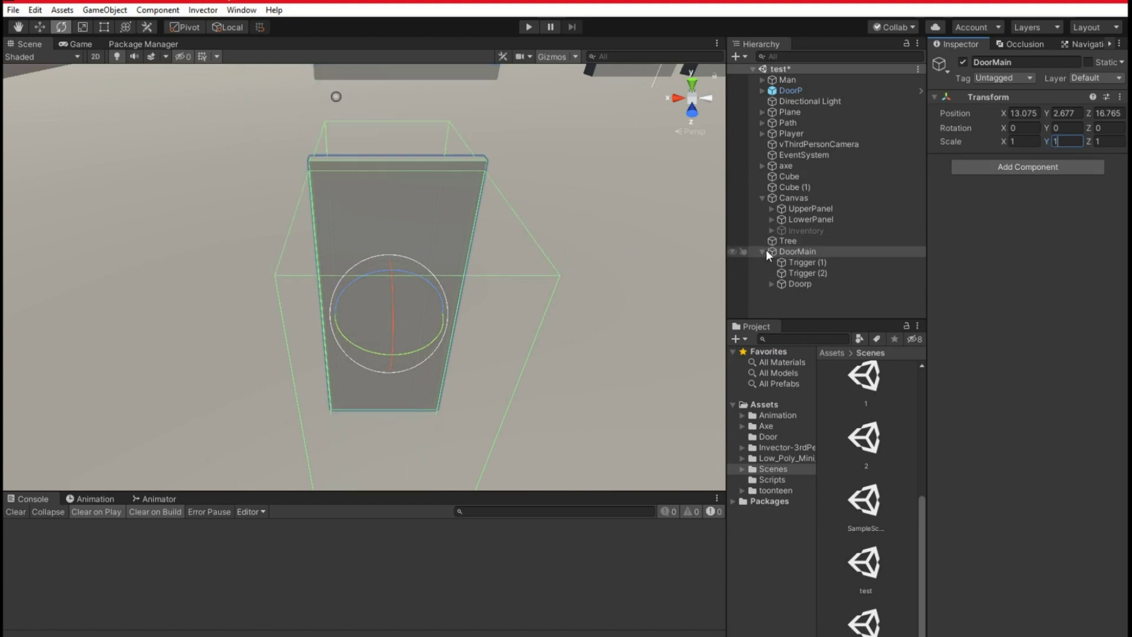
- Try swinging Doorp slightly on its edge pivot once more, and undo the rotation
click(795, 283)
mouse_move(445, 353)
mouse_down()
mouse_move(555, 360)
mouse_move(457, 368)
mouse_up()
key(ctrl+z)
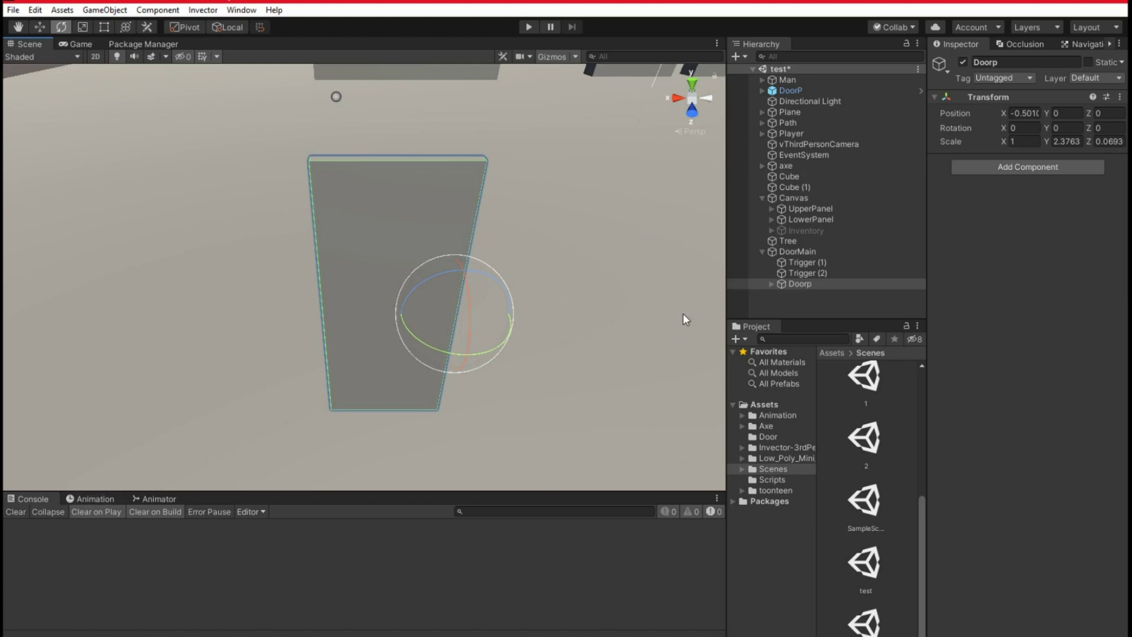
- Create an animation clip named dooropen for Doorp in the Scenes folder
click(801, 284)
click(94, 499)
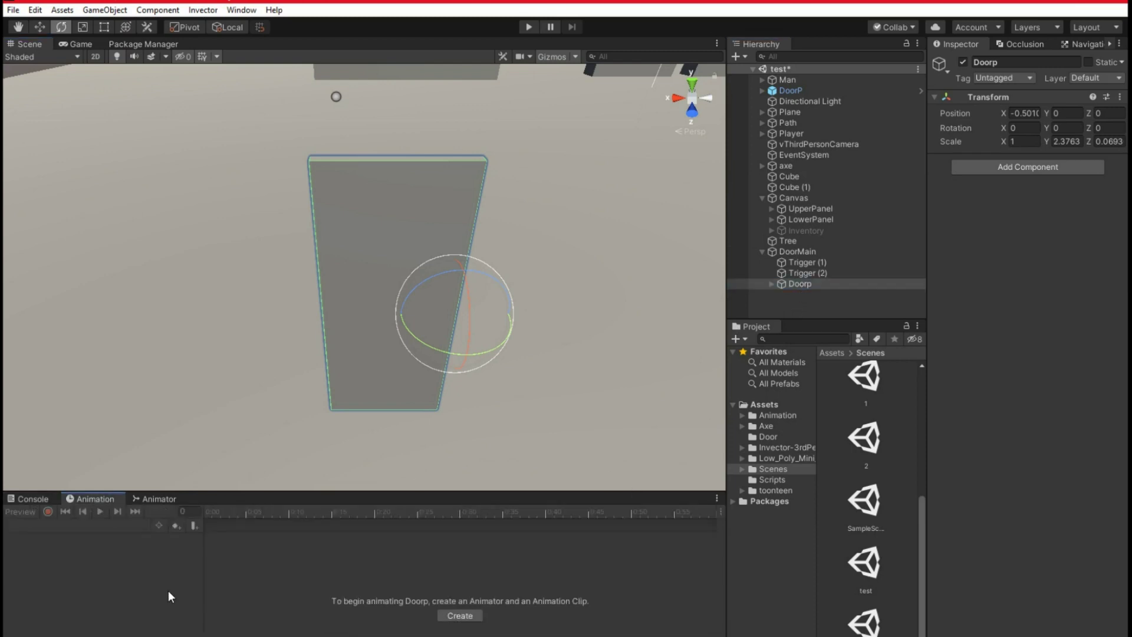
click(460, 616)
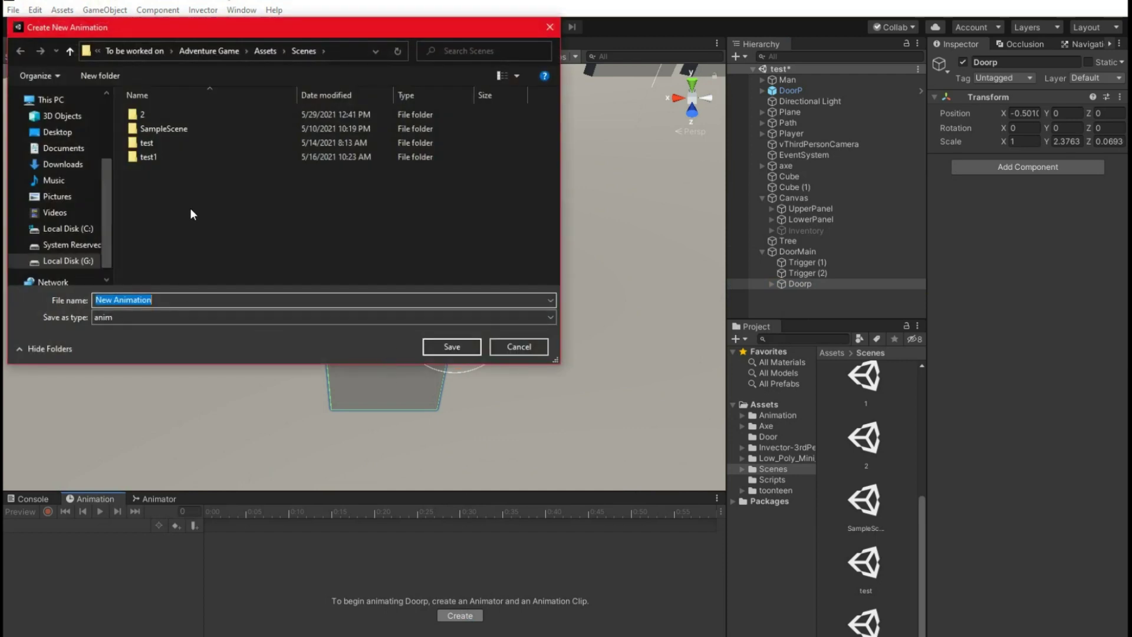
text(dooropen)
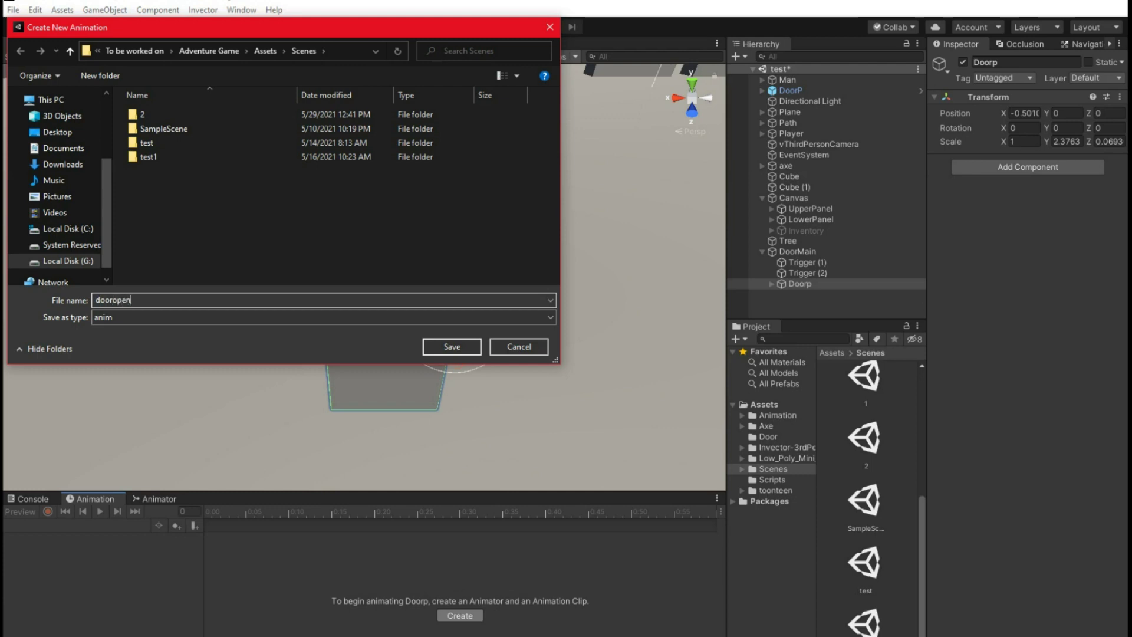
click(442, 346)
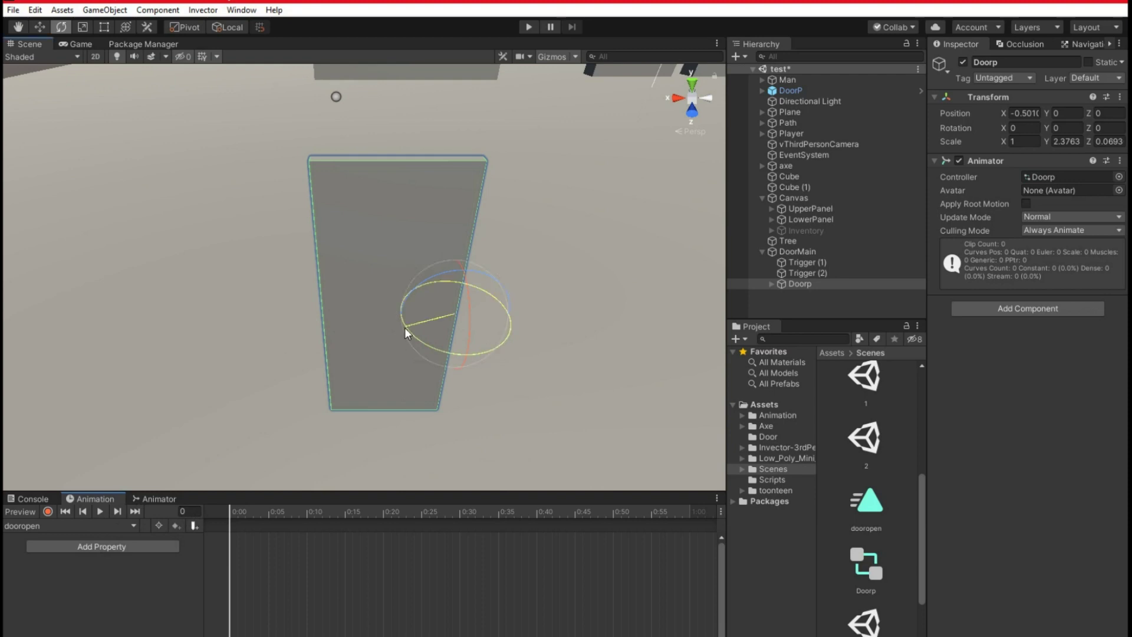
- Try a Y rotation of -90 on Doorp as the open position, and set it back to 0
drag(404, 328, 468, 392)
click(1064, 127)
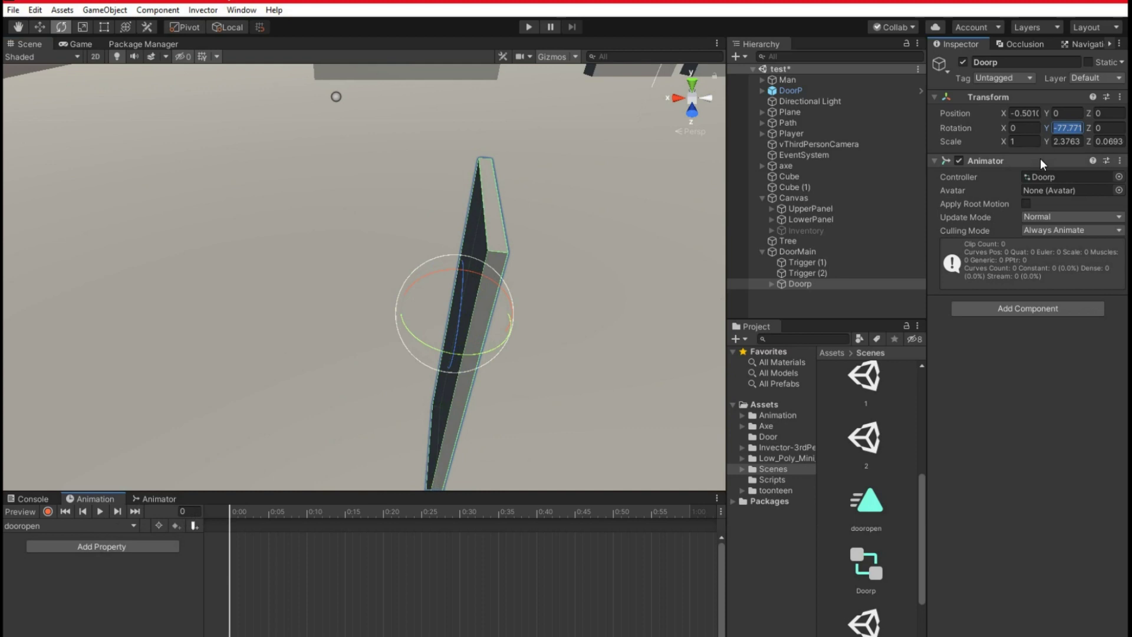
text(-09)
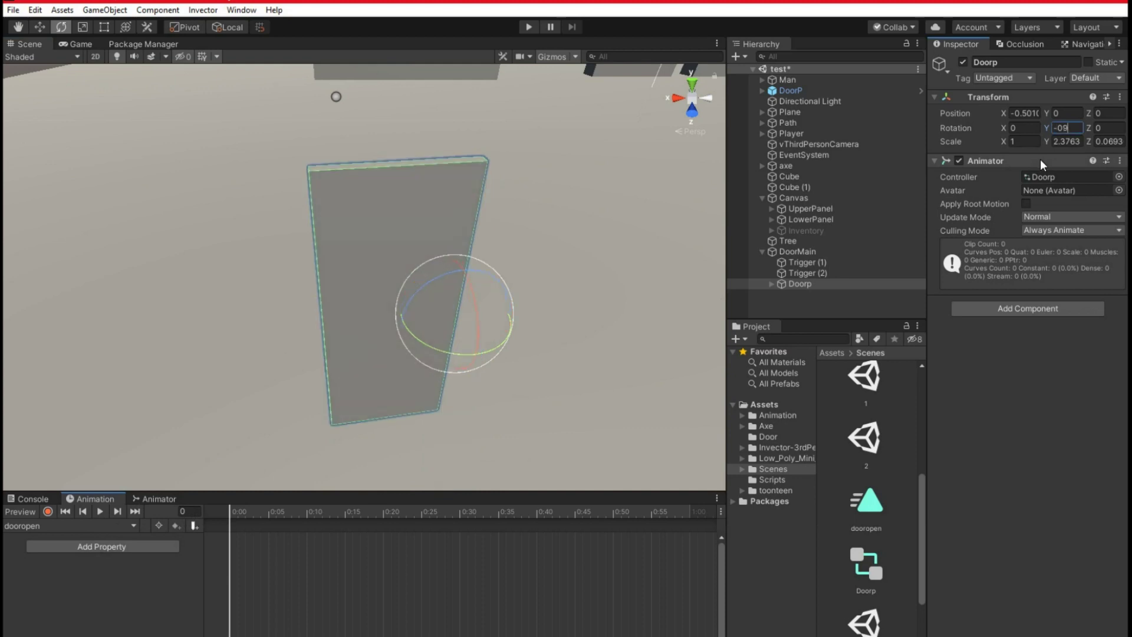
key(BackSpace)
key(BackSpace)
text(90)
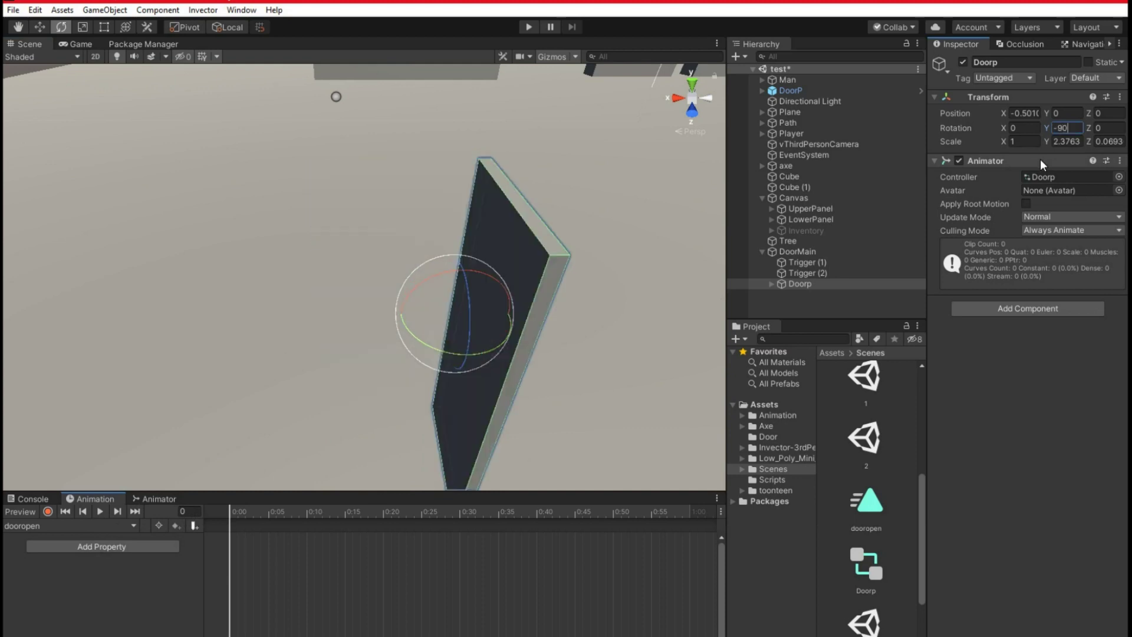
right_drag(597, 348, 564, 323)
key(d)
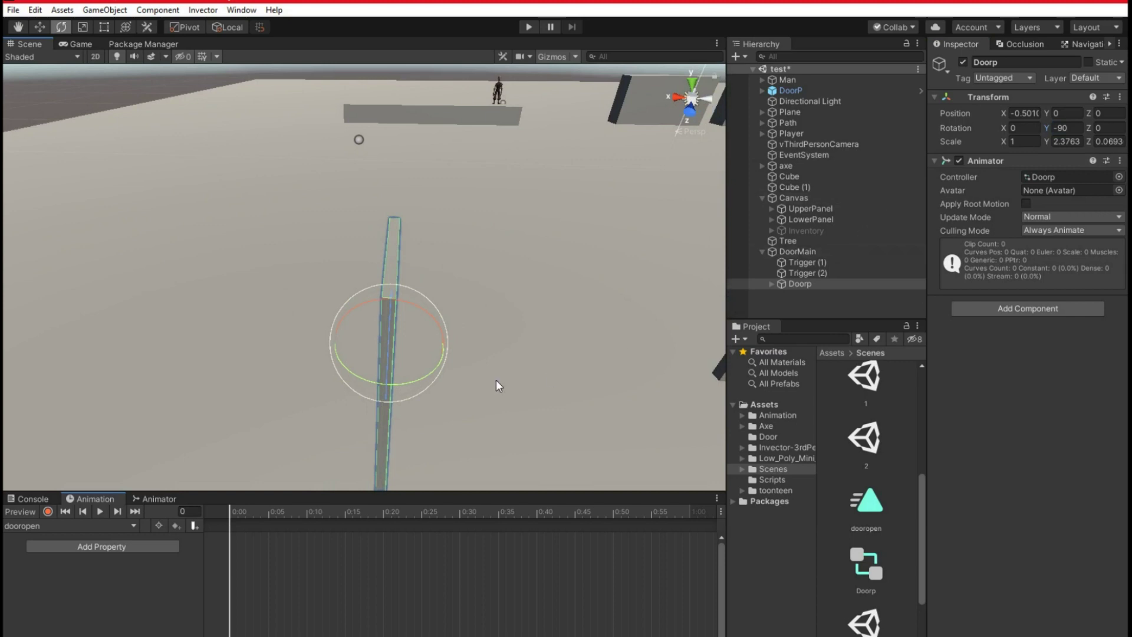
click(1062, 128)
text(0)
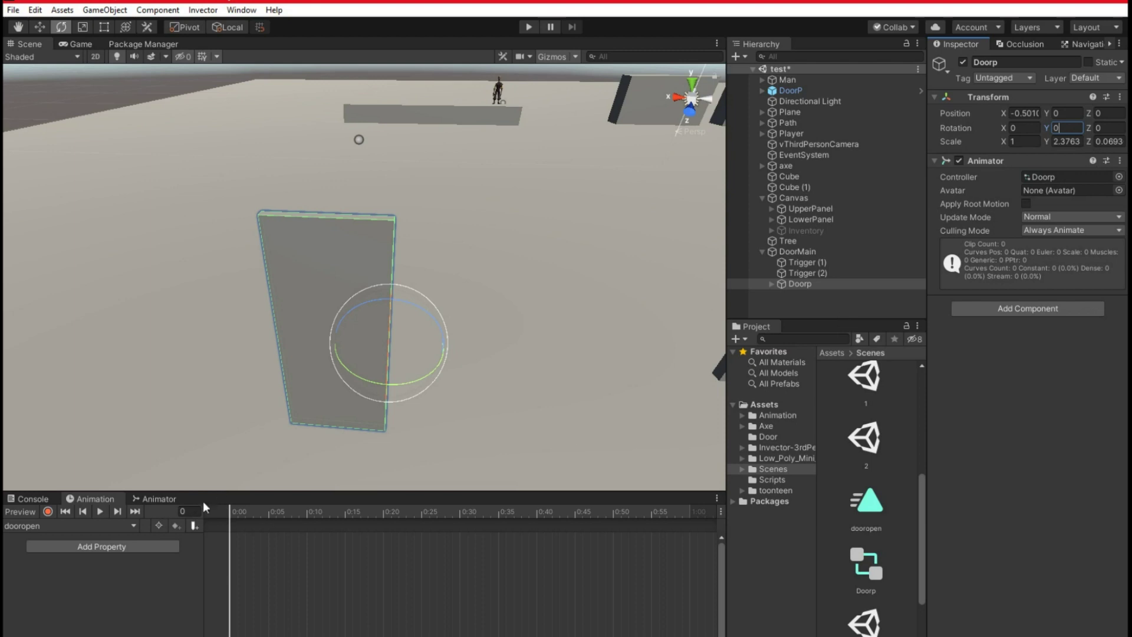
- Start recording the dooropen clip and key Doorp's Y rotation at -30 on frame 20
click(48, 512)
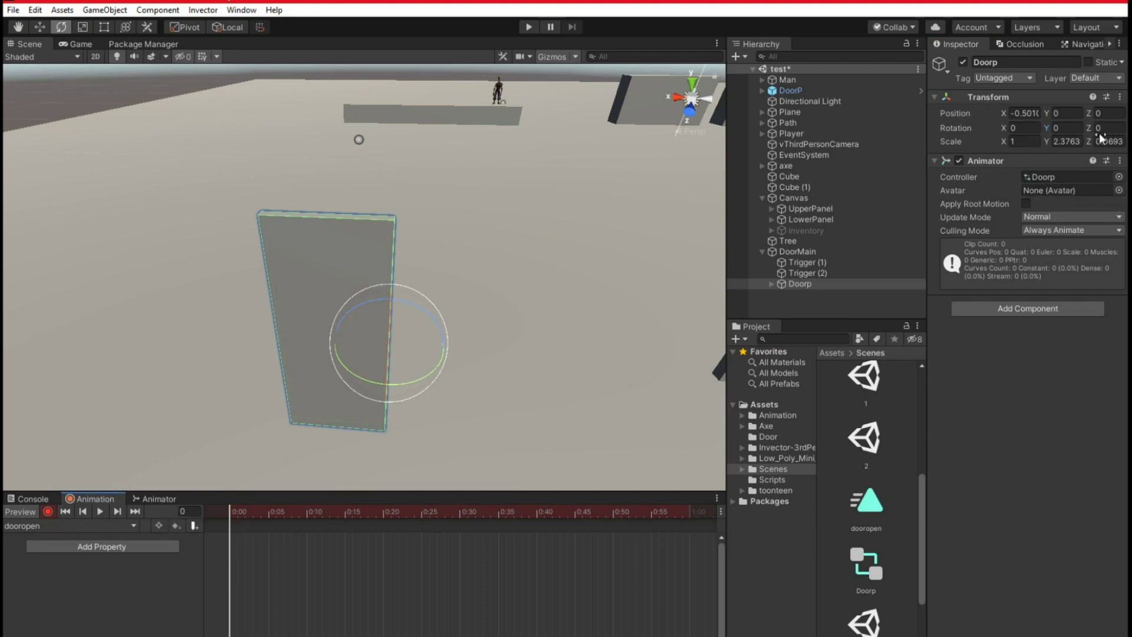
click(189, 512)
text(20)
key(Return)
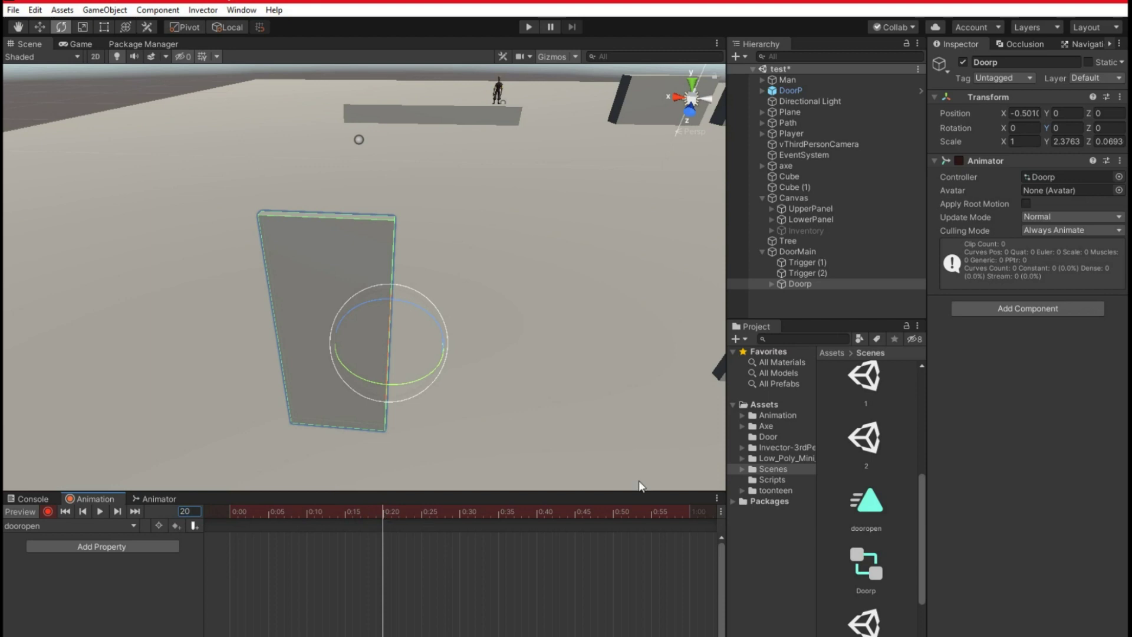
click(1029, 128)
click(1069, 128)
text(-30)
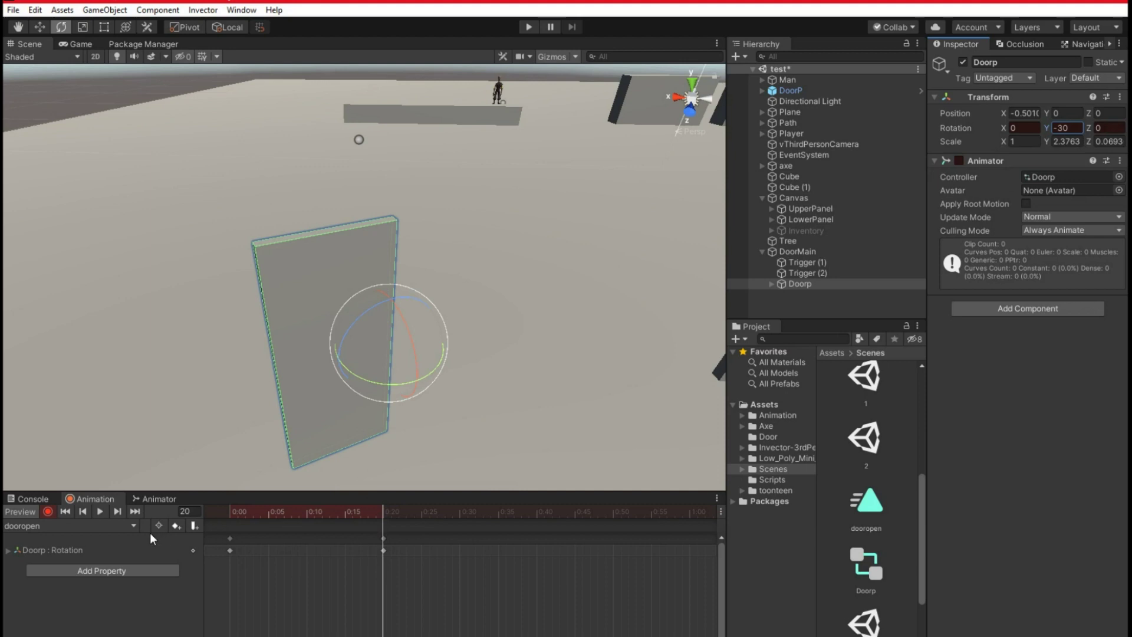
- Play back the dooropen clip, stop it, and return to frame 20
click(101, 512)
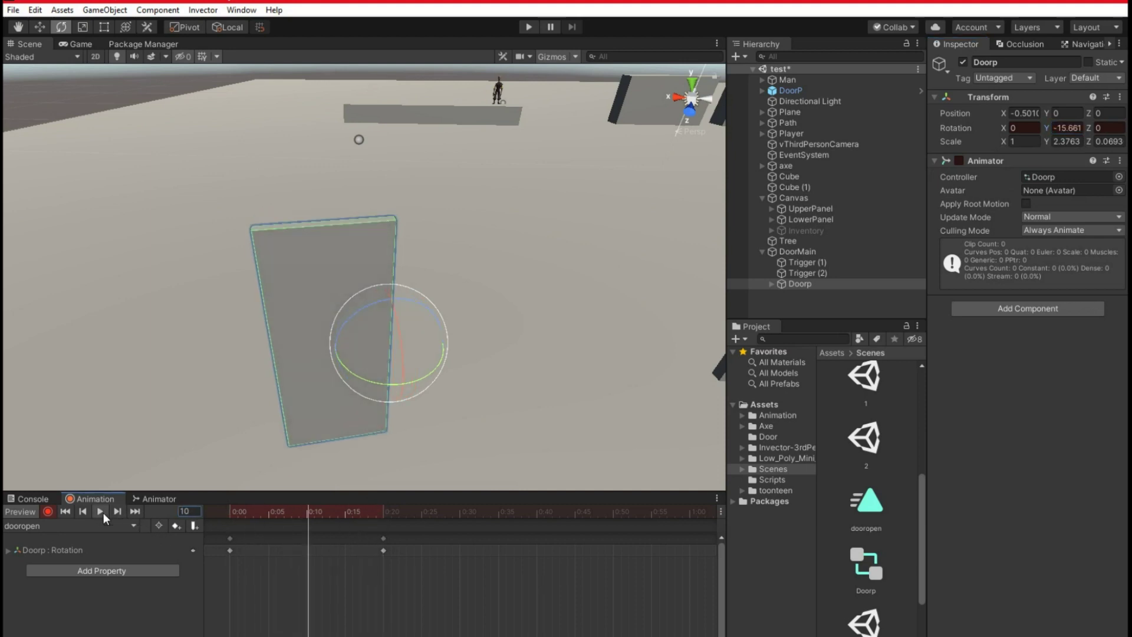
click(101, 512)
click(192, 512)
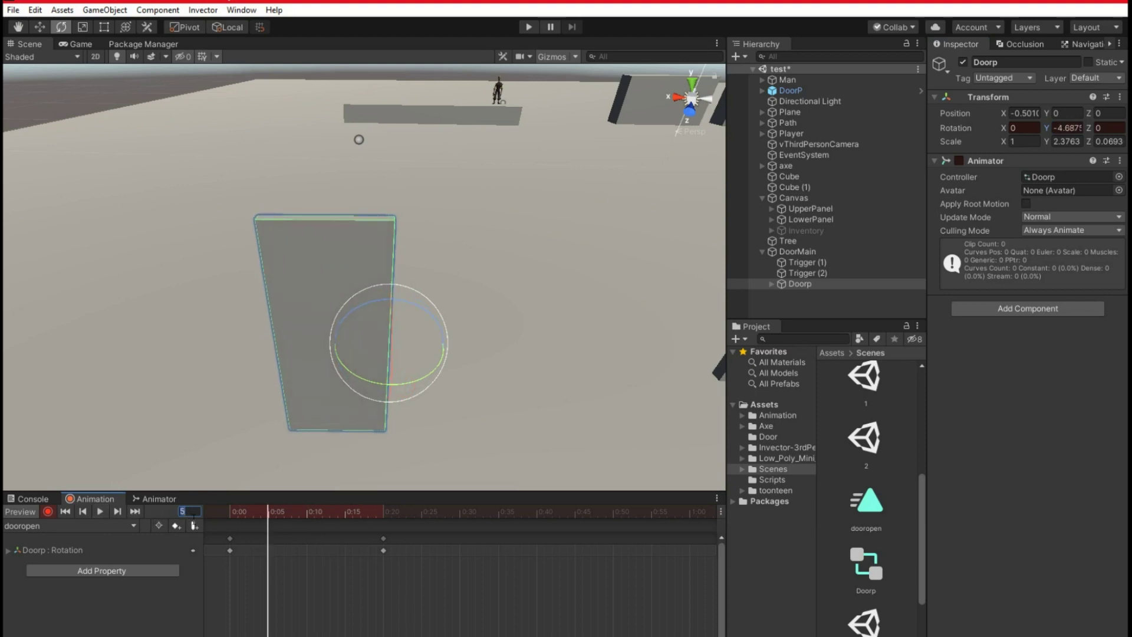
text(20)
key(Return)
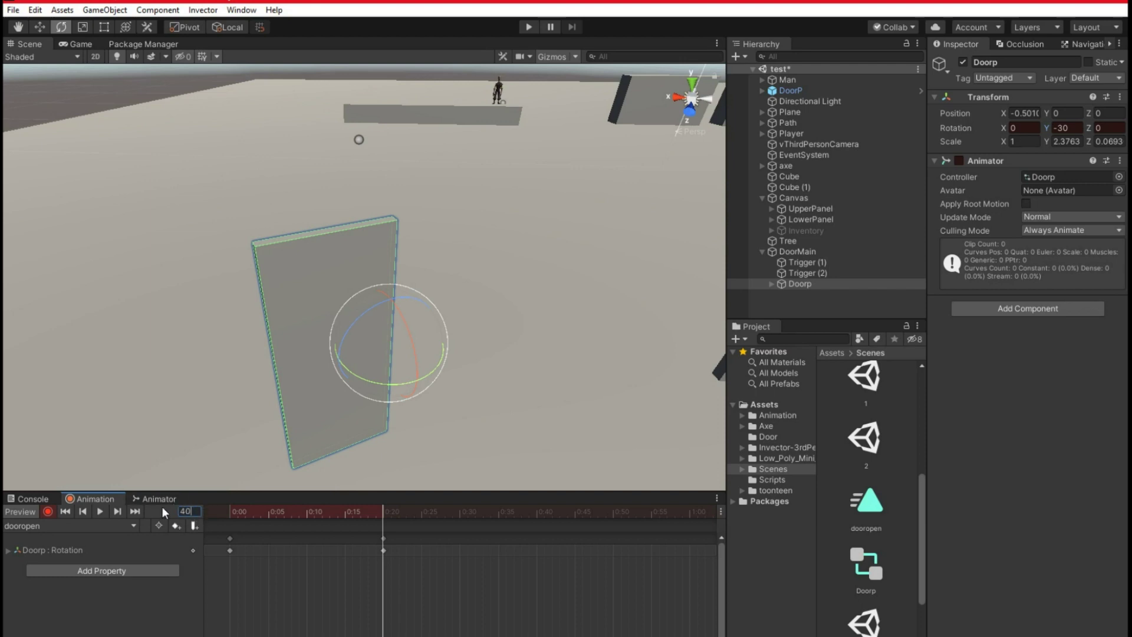
- Key Doorp's Y rotation at -60 on frame 40 of the dooropen clip
key(Return)
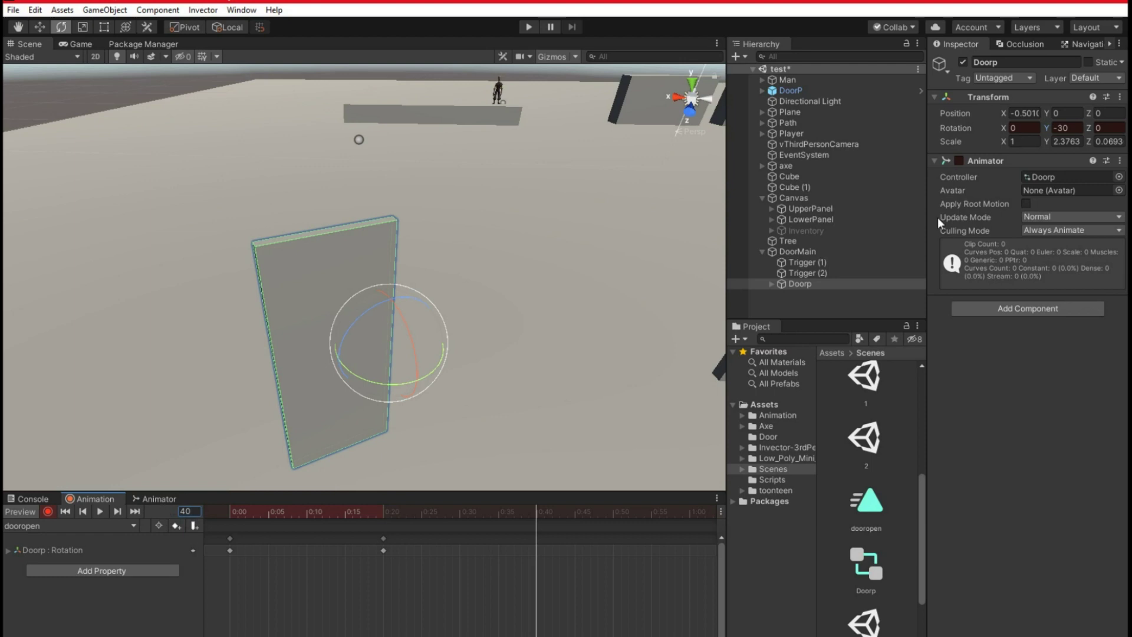
click(1059, 129)
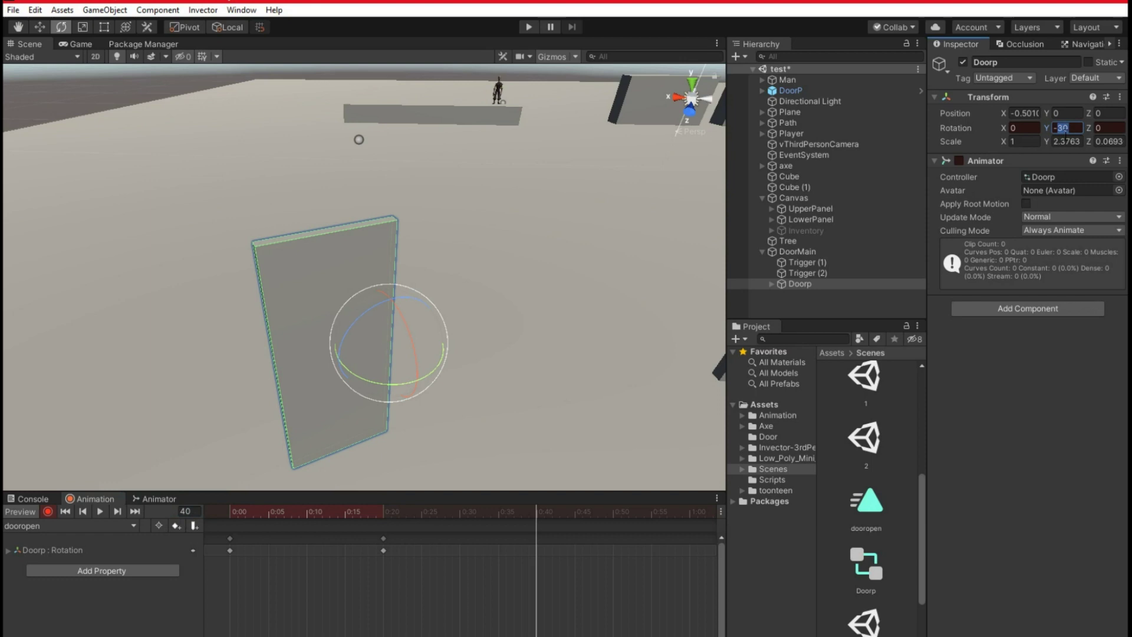
text(-60)
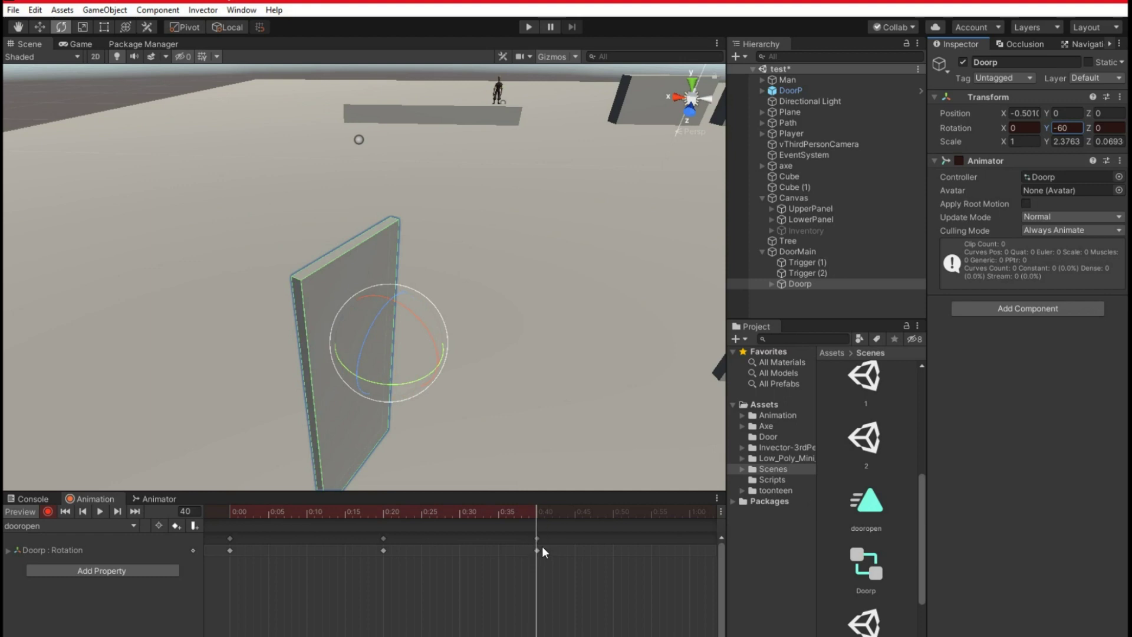
- Key Doorp's Y rotation at -90 on frame 60 of the dooropen clip, and end keyframe recording
click(190, 511)
text(60)
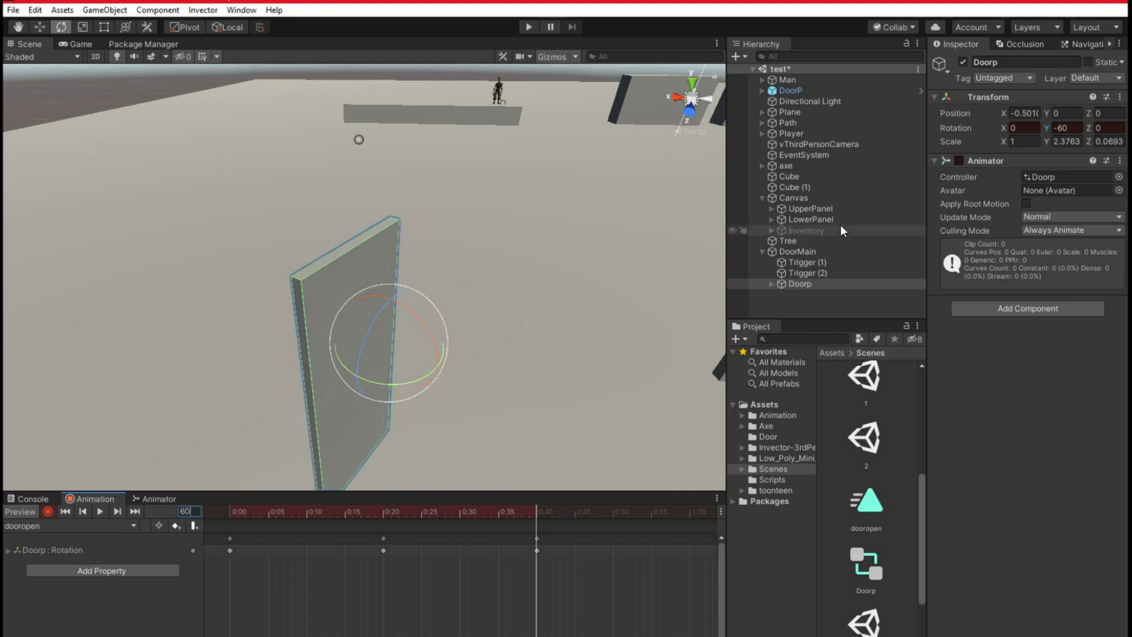
click(1065, 128)
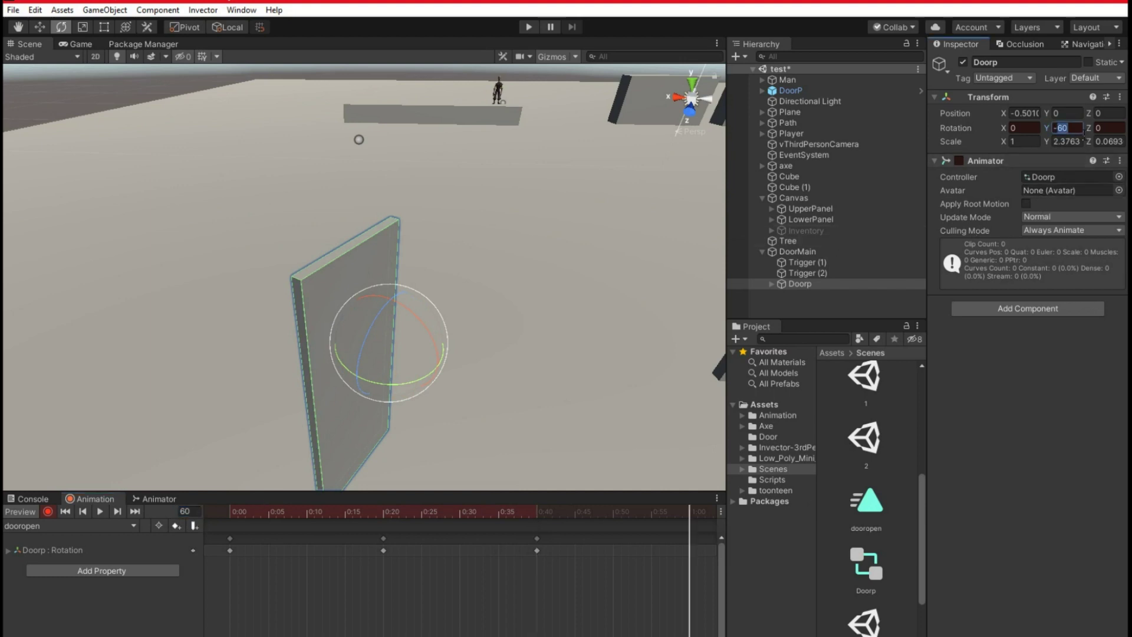
text(-90)
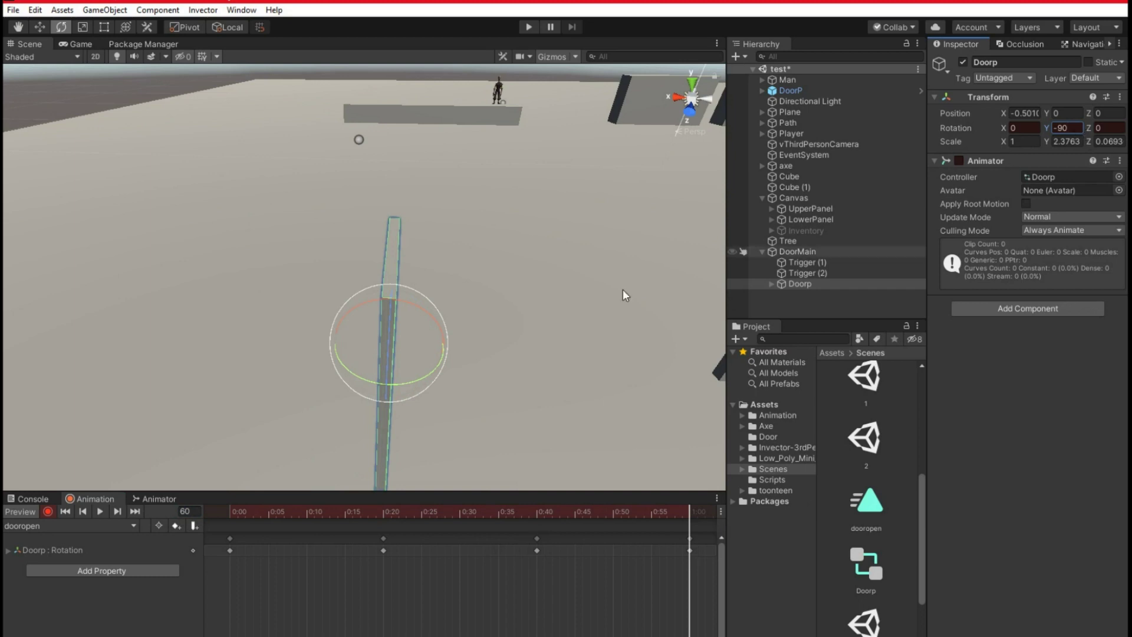
click(48, 512)
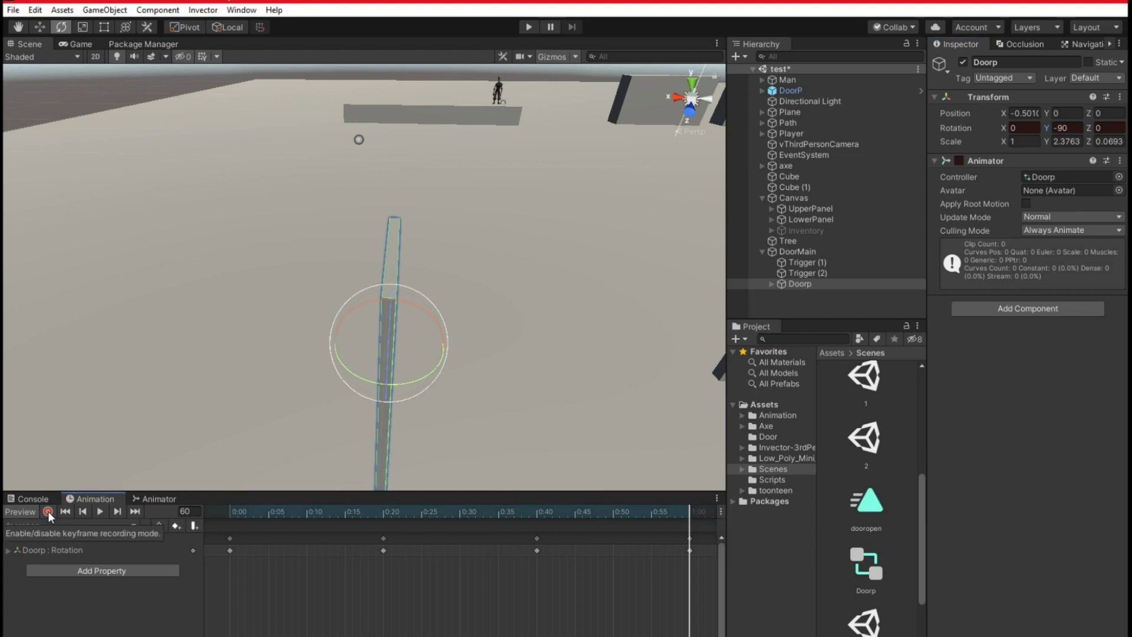
- Play back the finished dooropen clip and clear the console
click(99, 512)
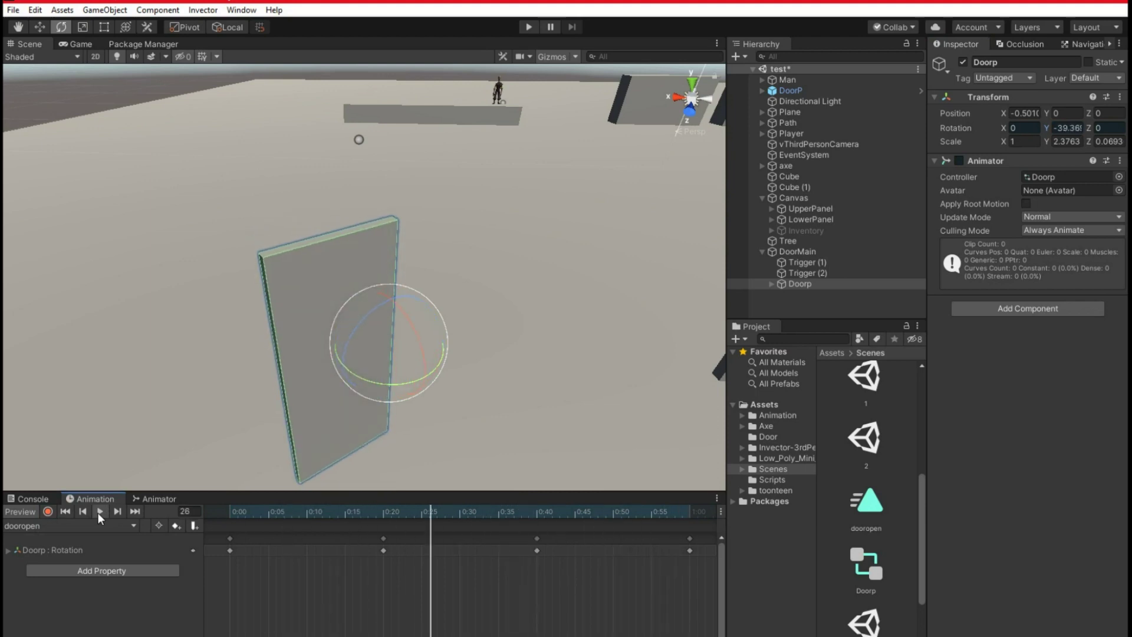
click(29, 498)
click(17, 512)
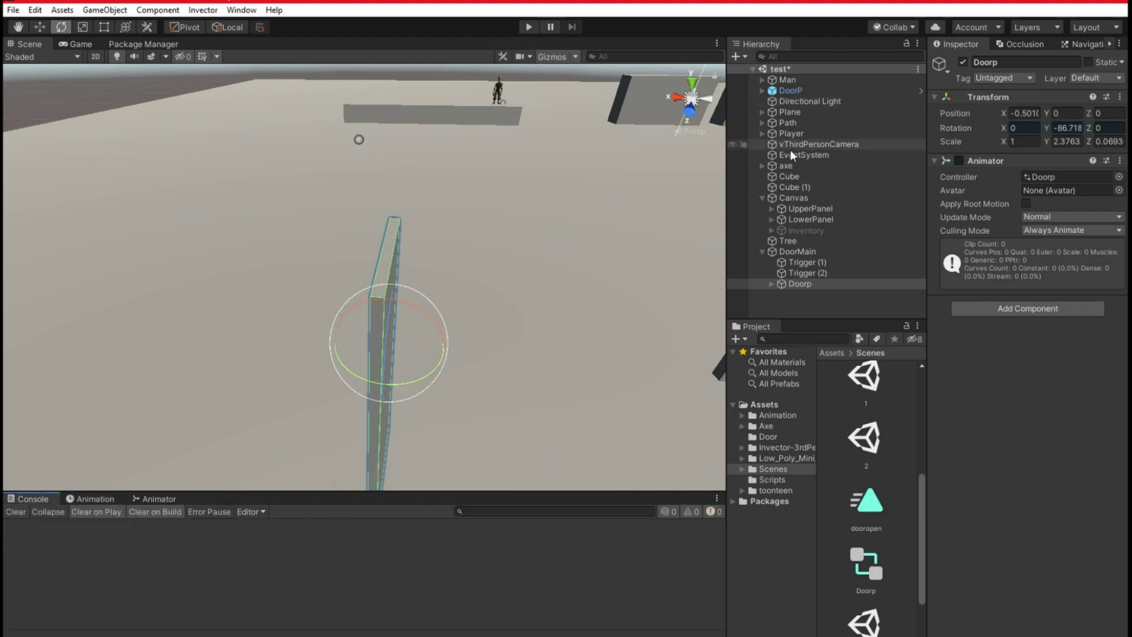
- Open the Doorp animator controller's state graph and move the dooropen state clear of Any State
click(1042, 177)
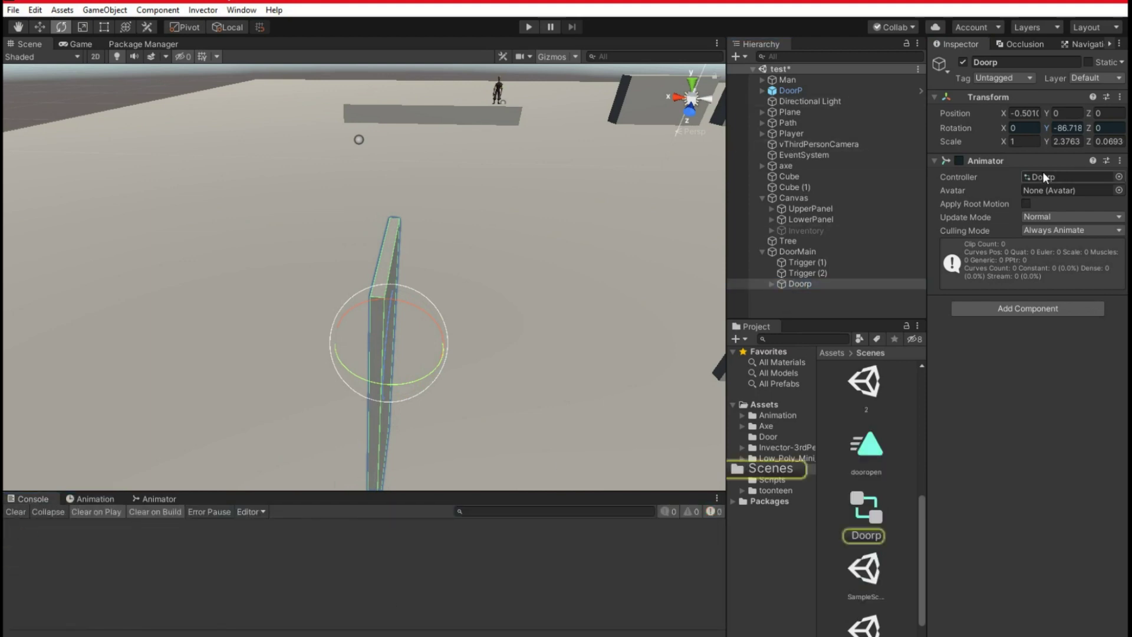
click(863, 513)
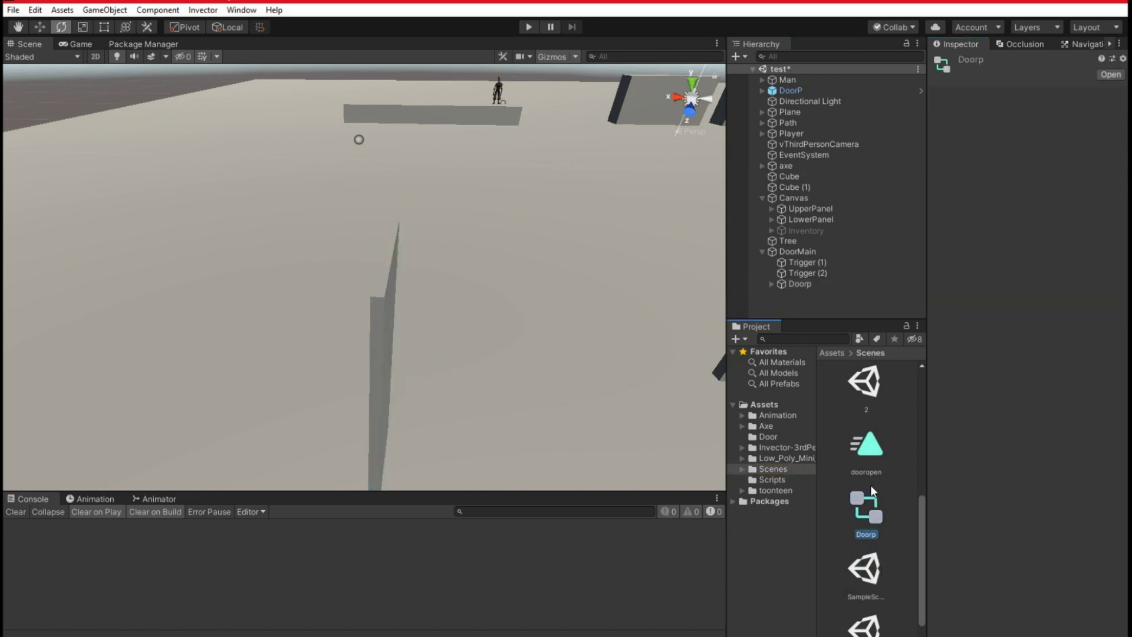
click(809, 285)
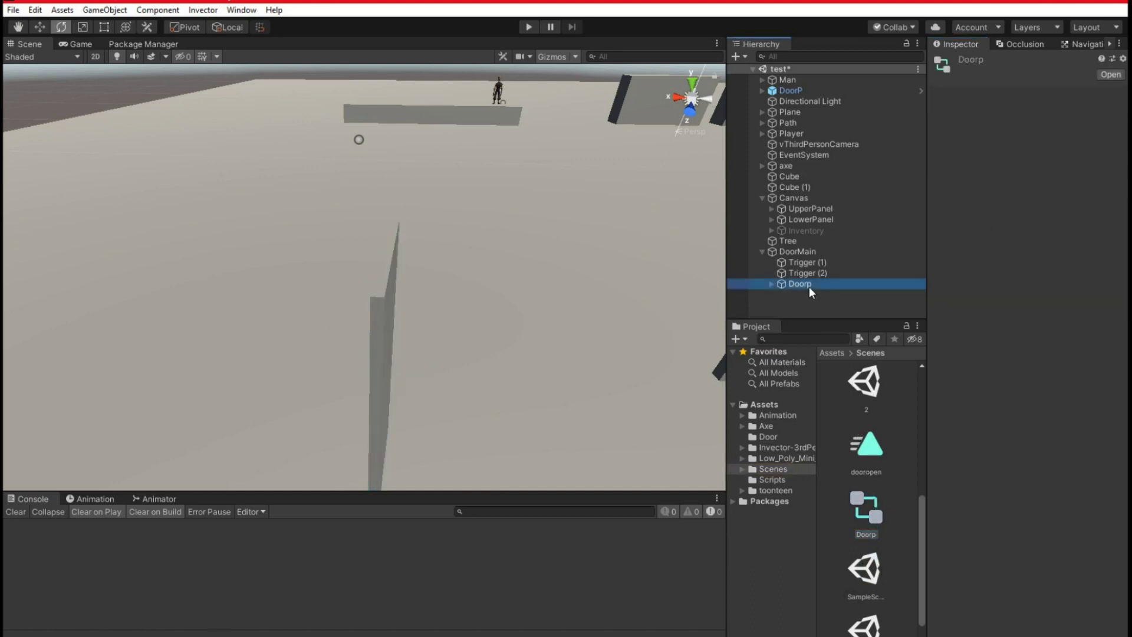
click(855, 507)
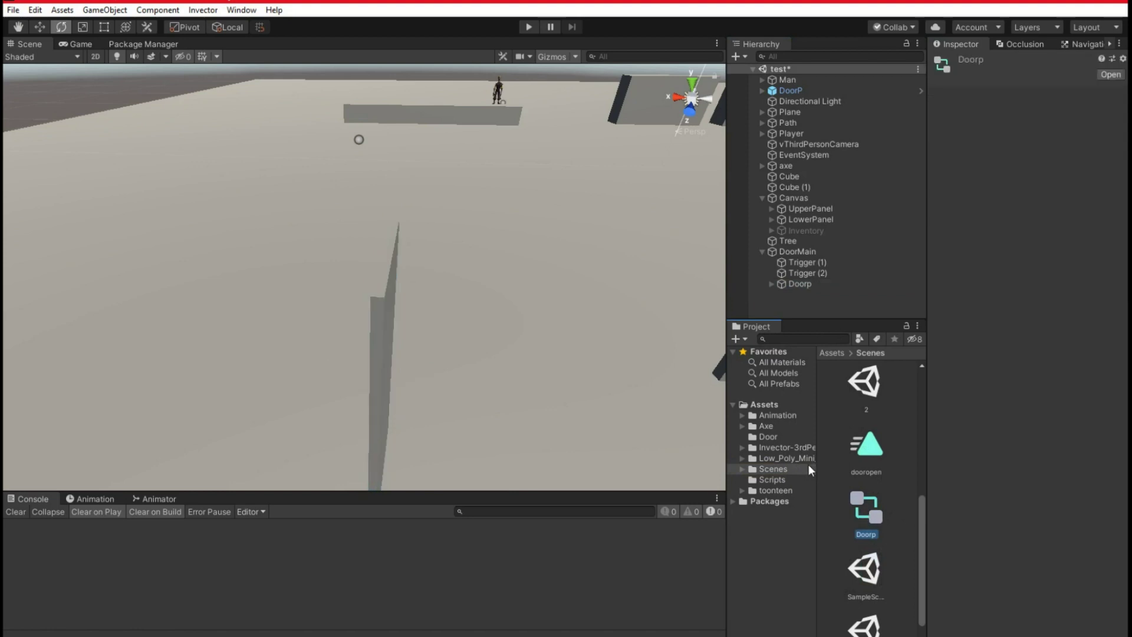
click(129, 500)
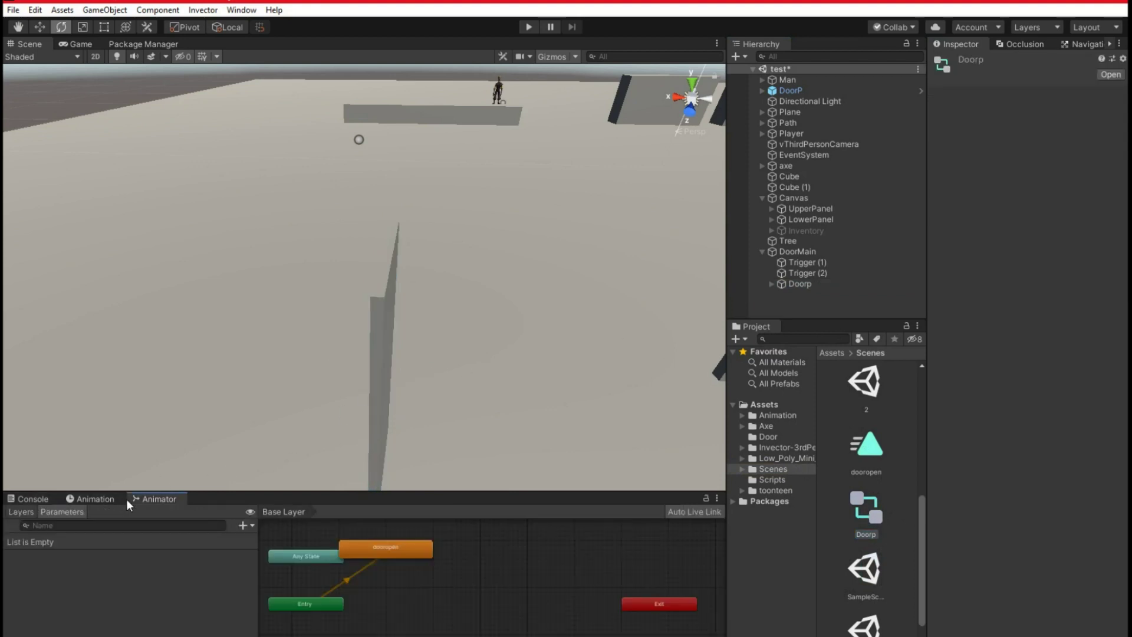
drag(385, 545, 456, 568)
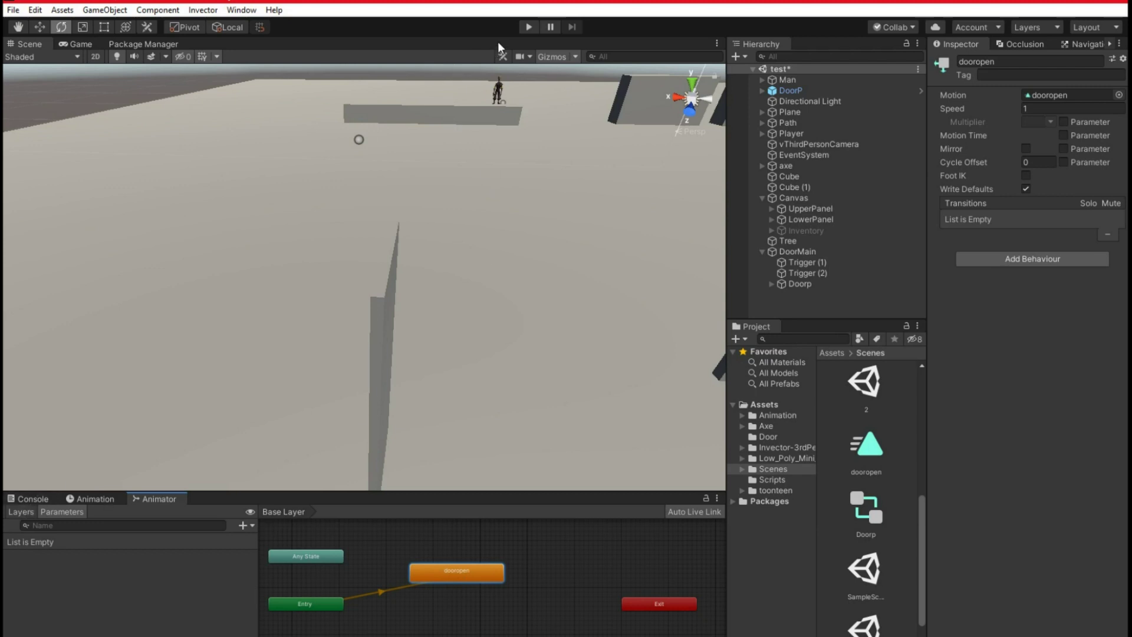
- Run the scene to check how the door animates in the game, and stop it
click(529, 27)
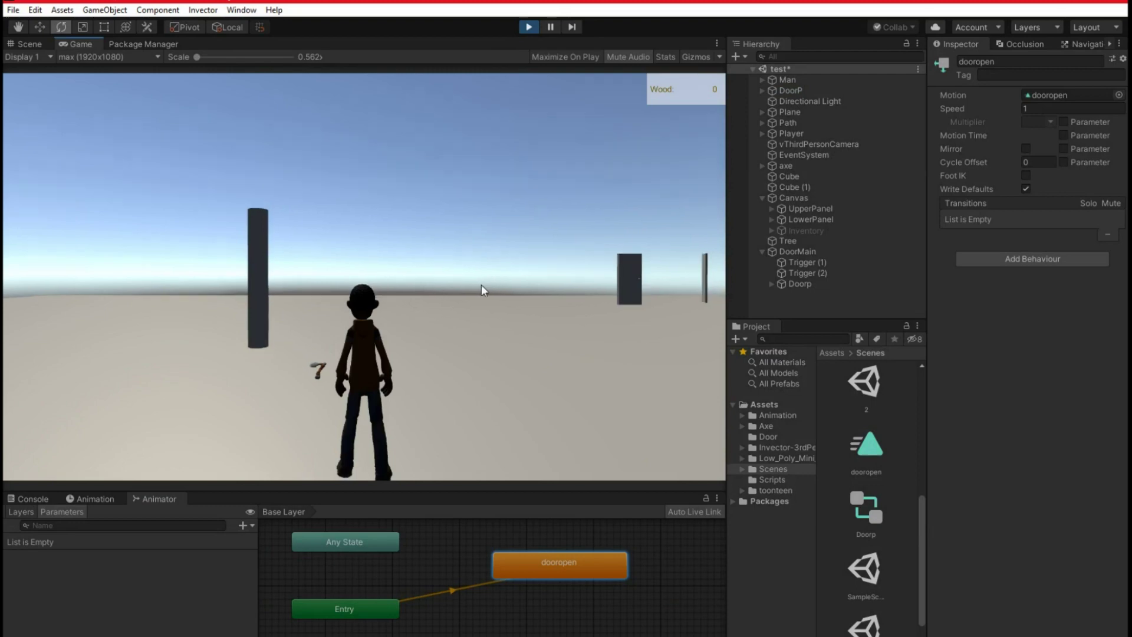
key(w)
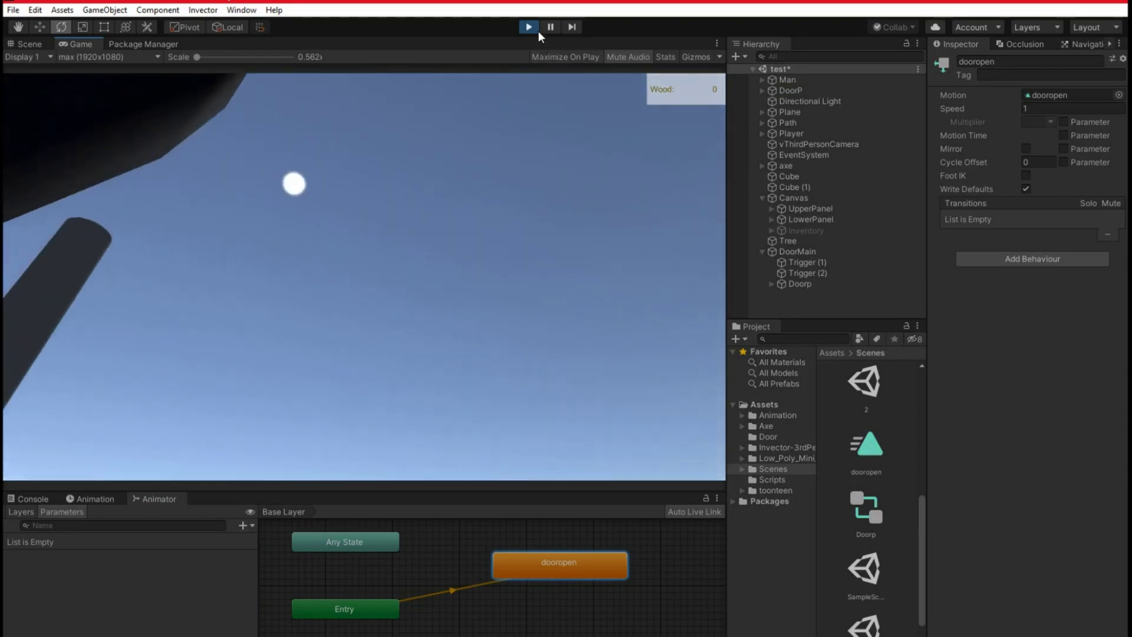
click(529, 27)
- Turn off Loop Time for the dooropen clip
right_drag(600, 329, 449, 326)
click(421, 330)
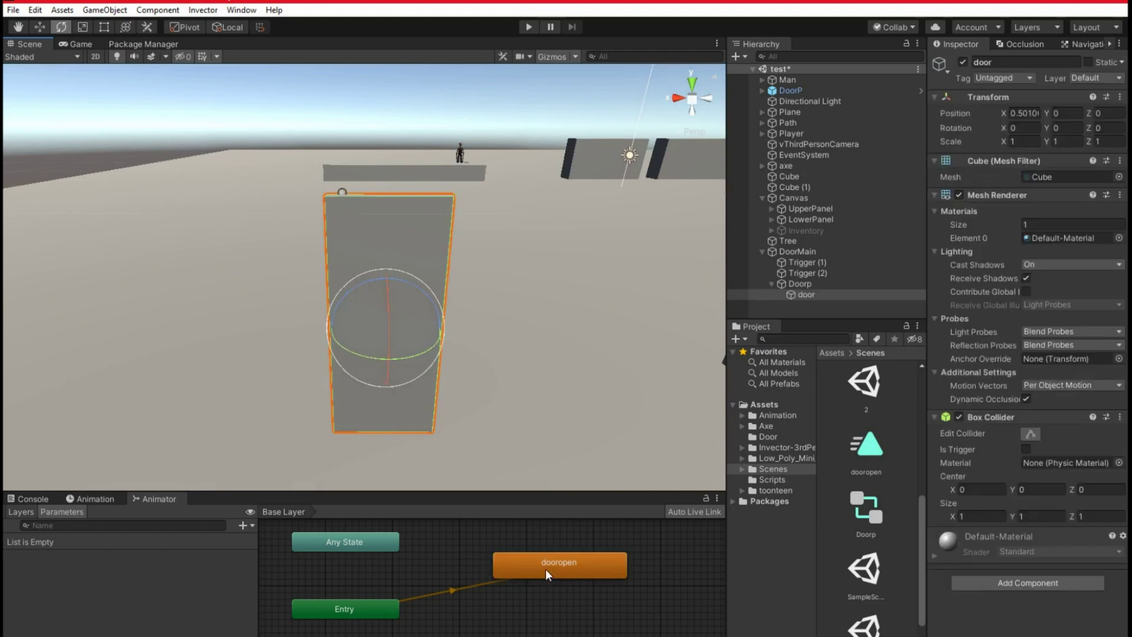
click(860, 455)
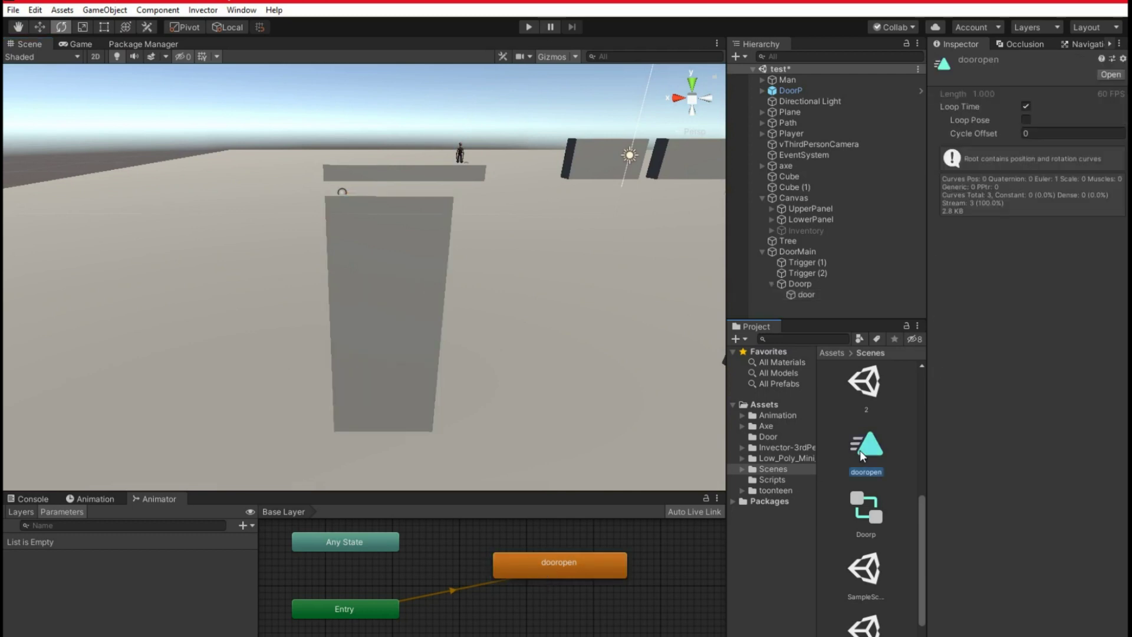
click(1025, 109)
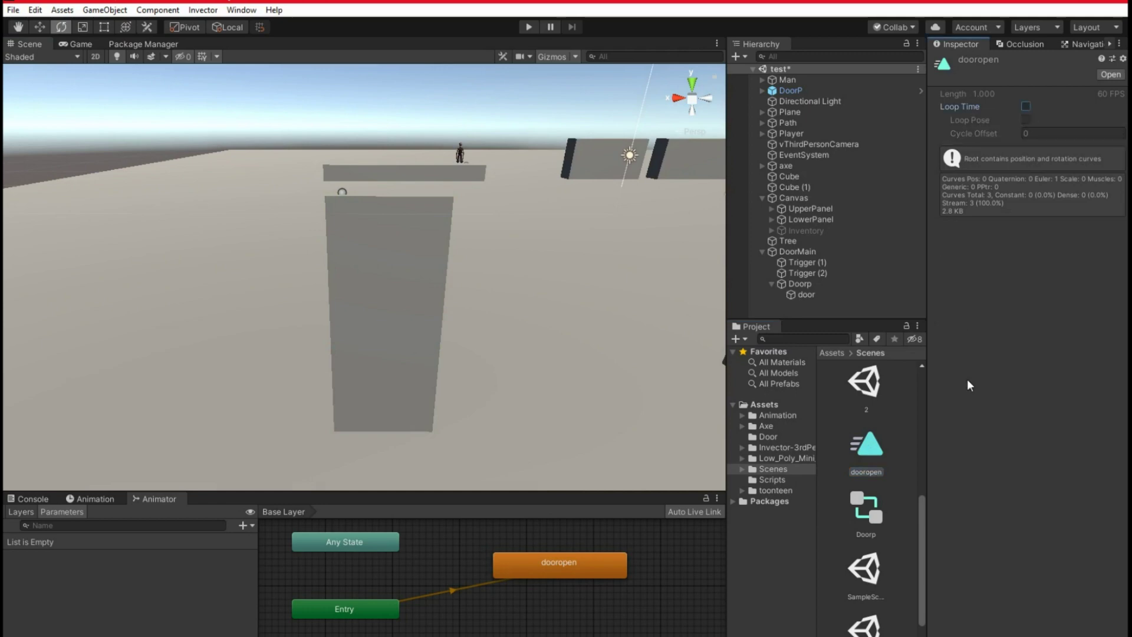
- Run the scene again to check the door with looping turned off, and stop it
click(529, 27)
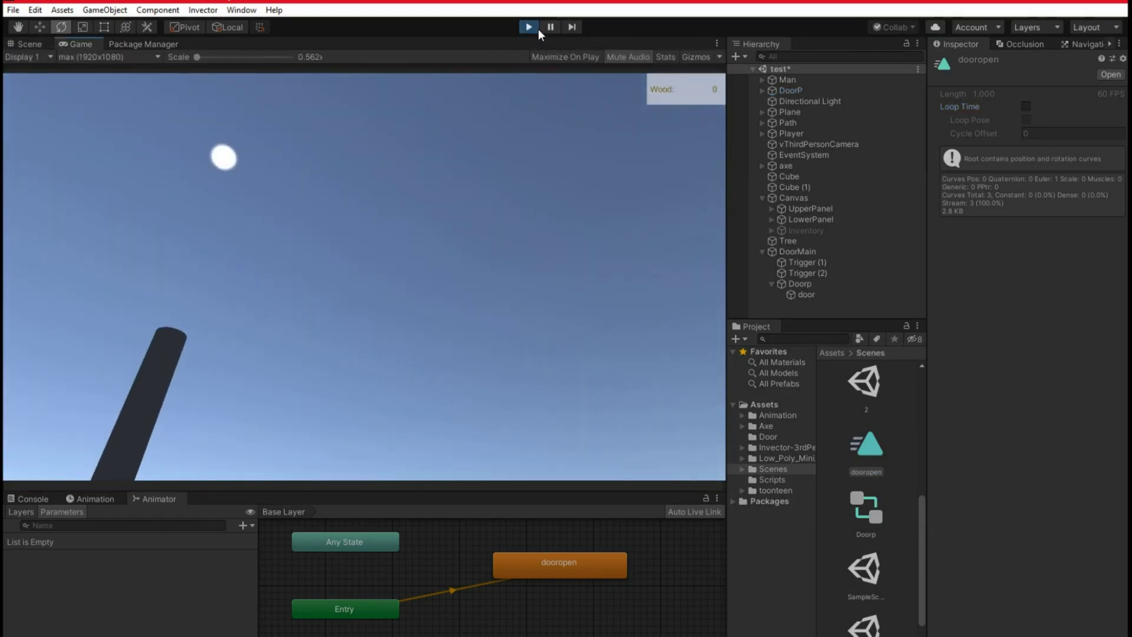
click(529, 27)
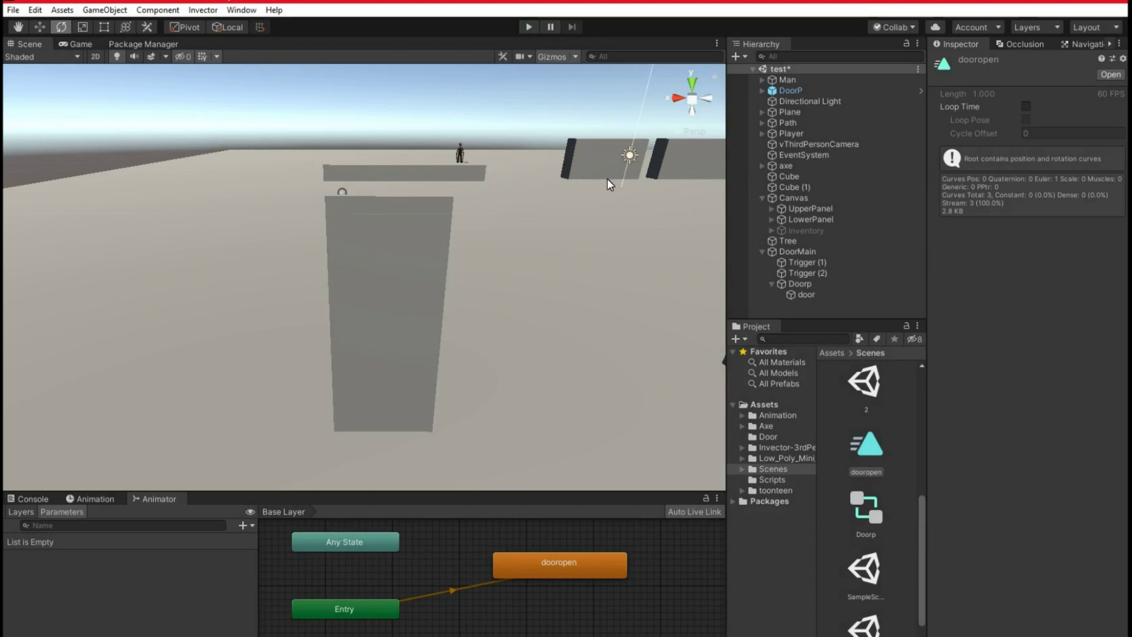
right_drag(576, 257, 569, 289)
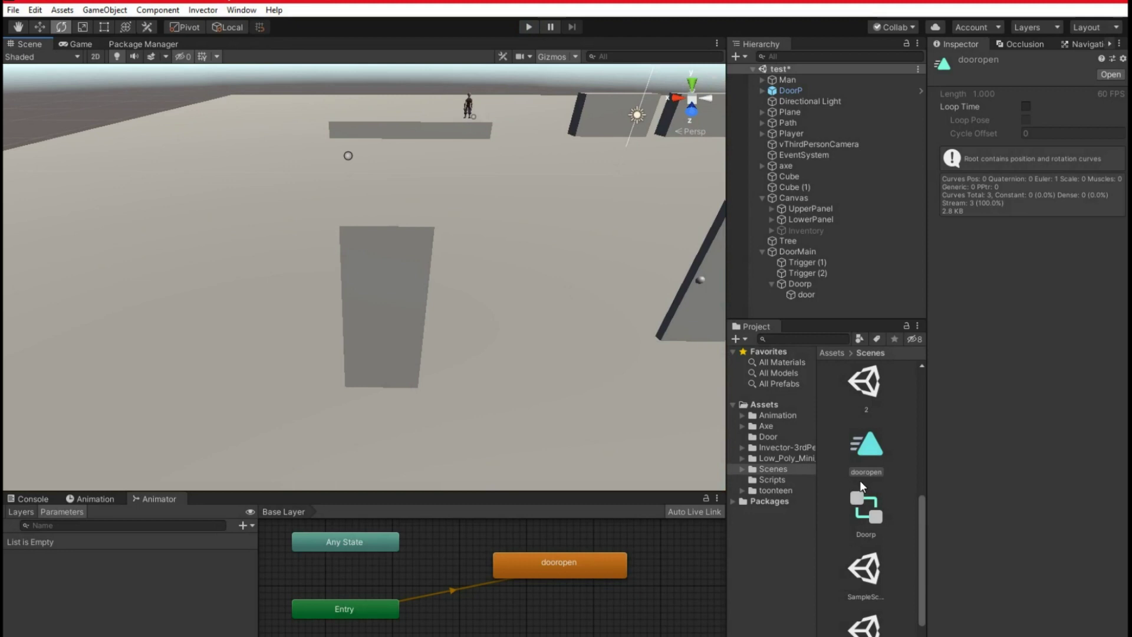
- Create a new animation clip for Doorp and save it as doorclose in the Scenes folder
click(85, 500)
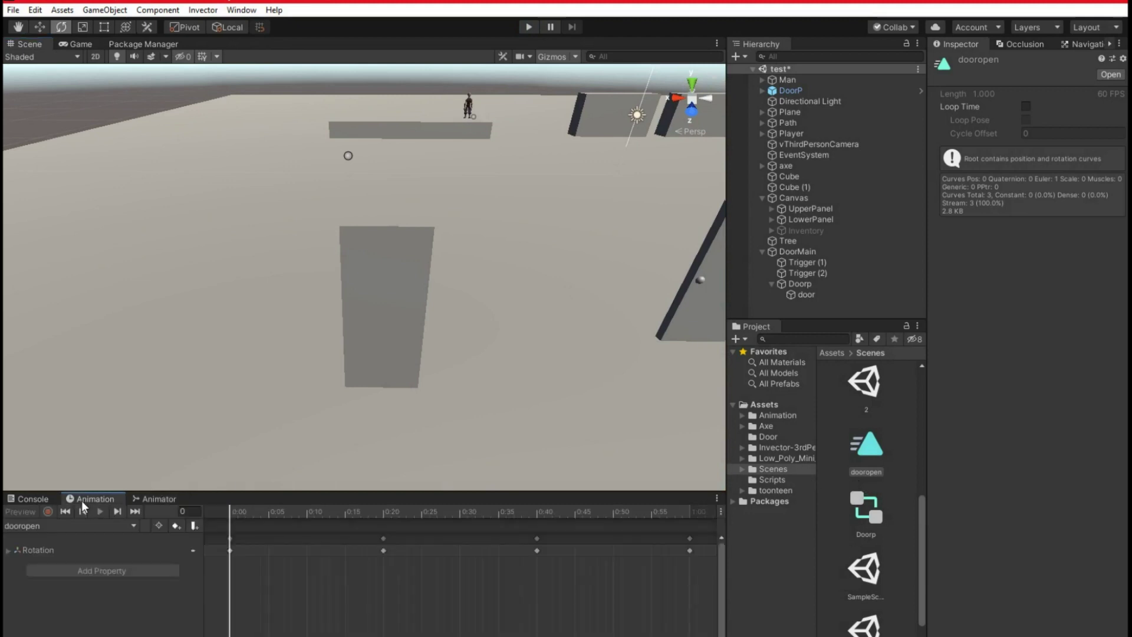
click(802, 285)
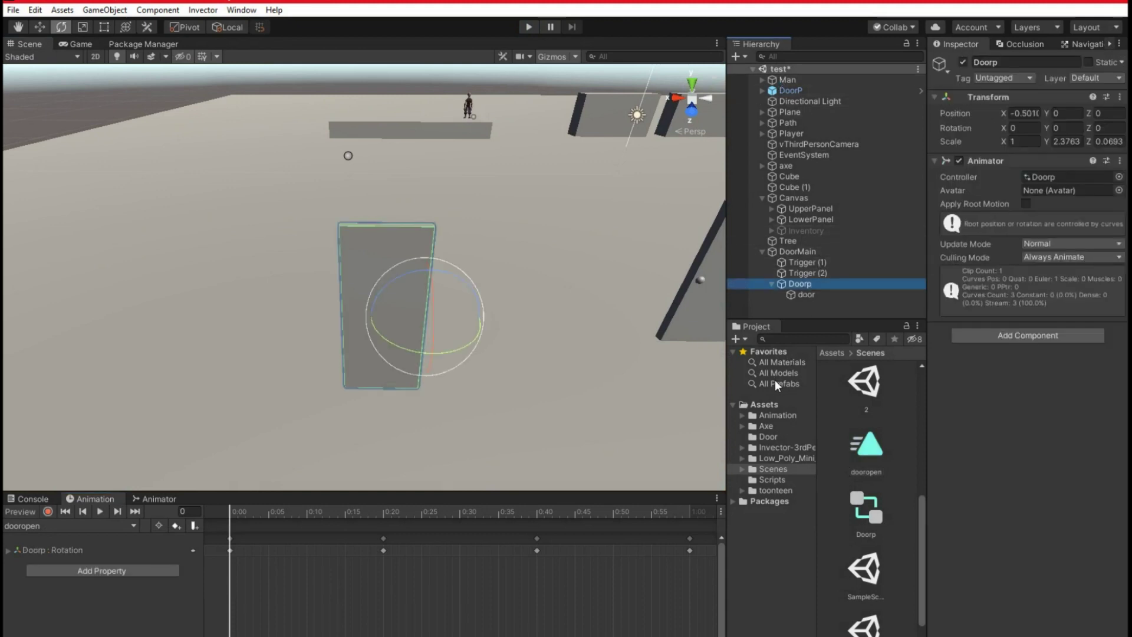
click(801, 292)
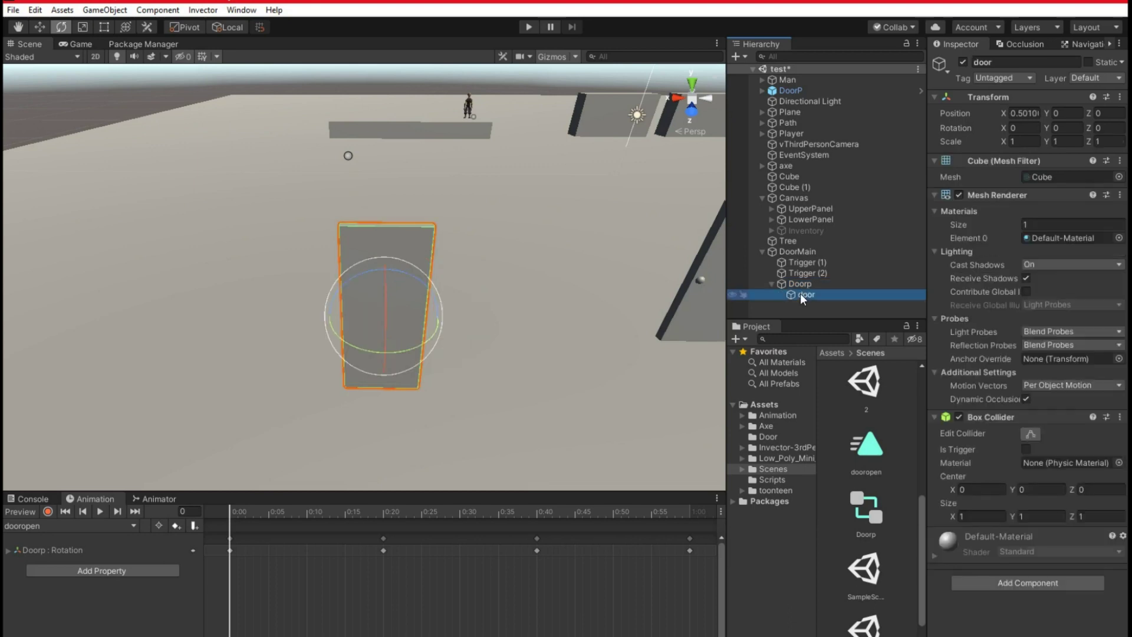
click(798, 284)
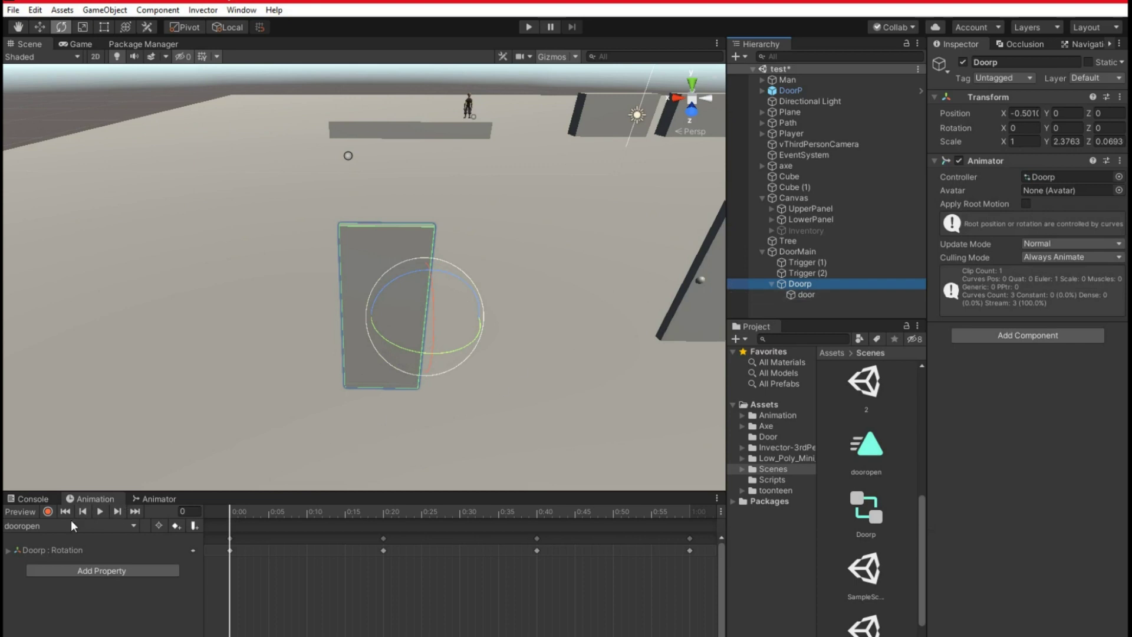
click(40, 526)
click(52, 557)
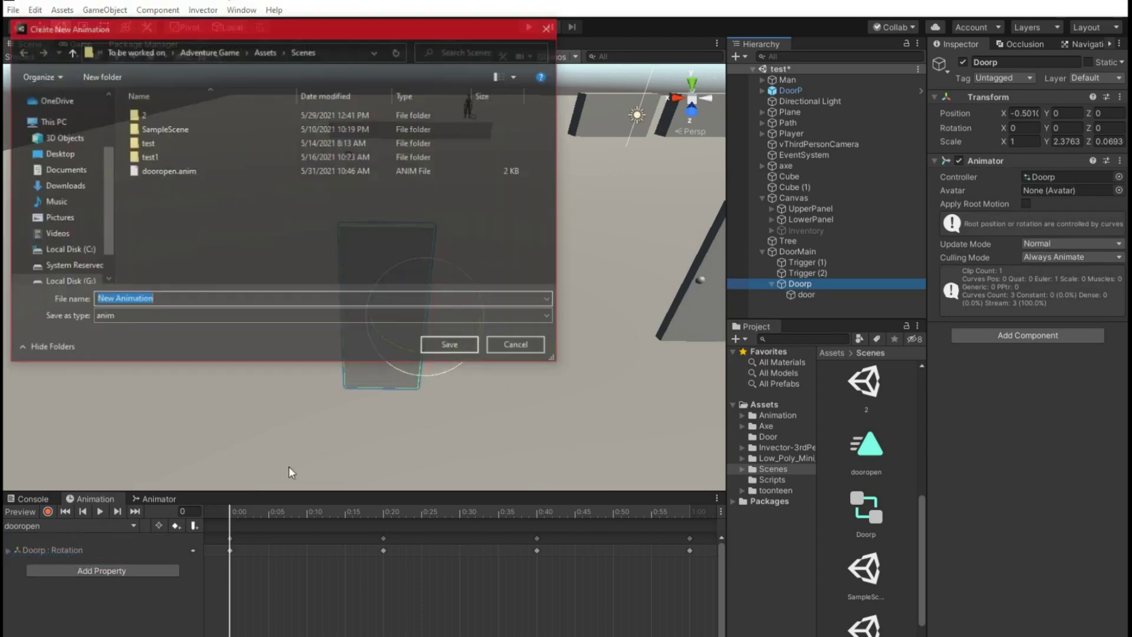
text(doo)
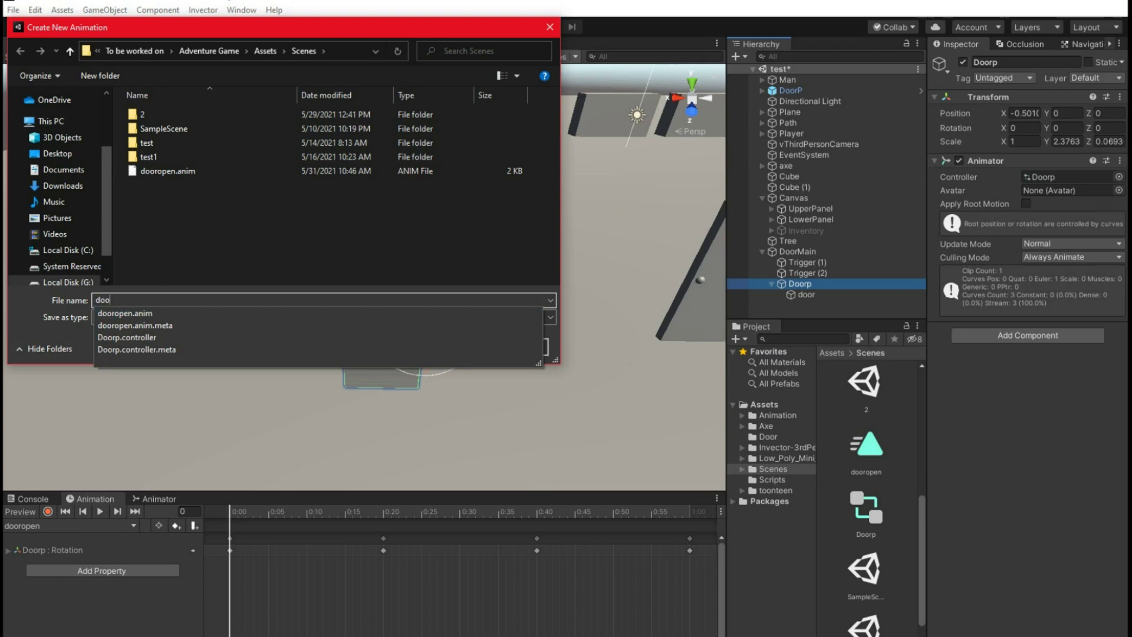
text(rclose)
click(461, 347)
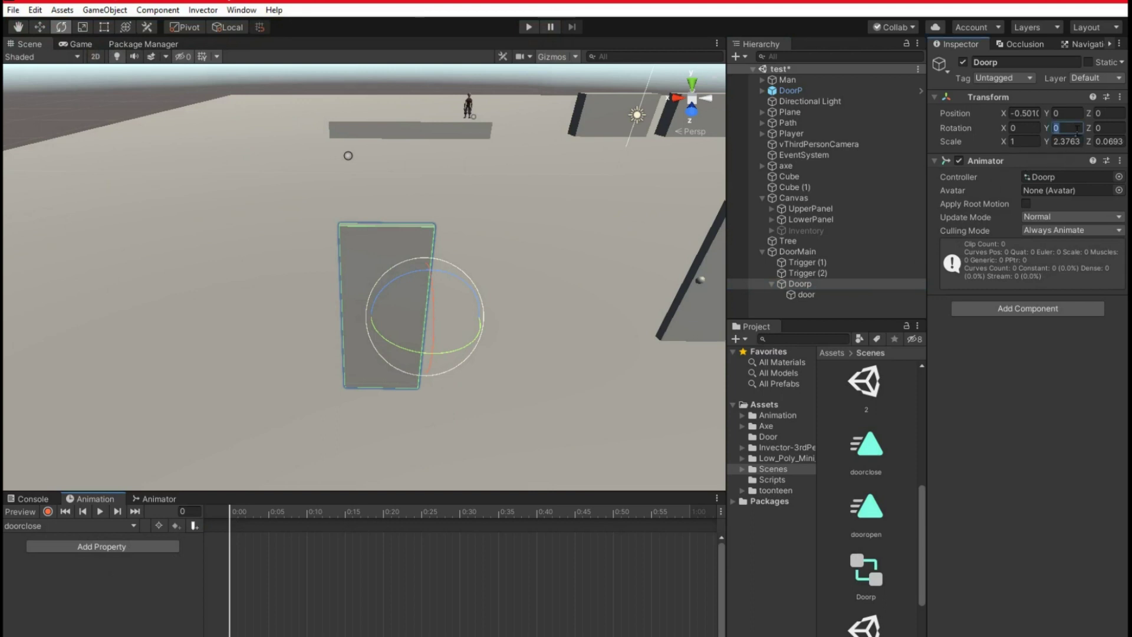
- Start recording the doorclose clip with Doorp's Y rotation at -90, and key it at -60 on frame 20
text(-90)
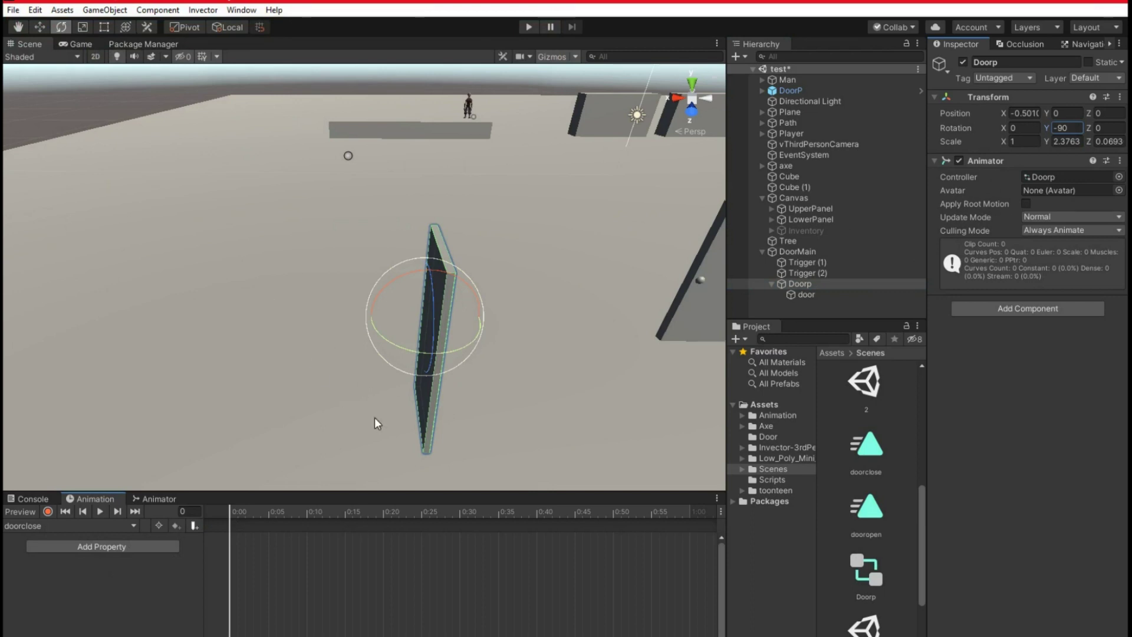
click(49, 513)
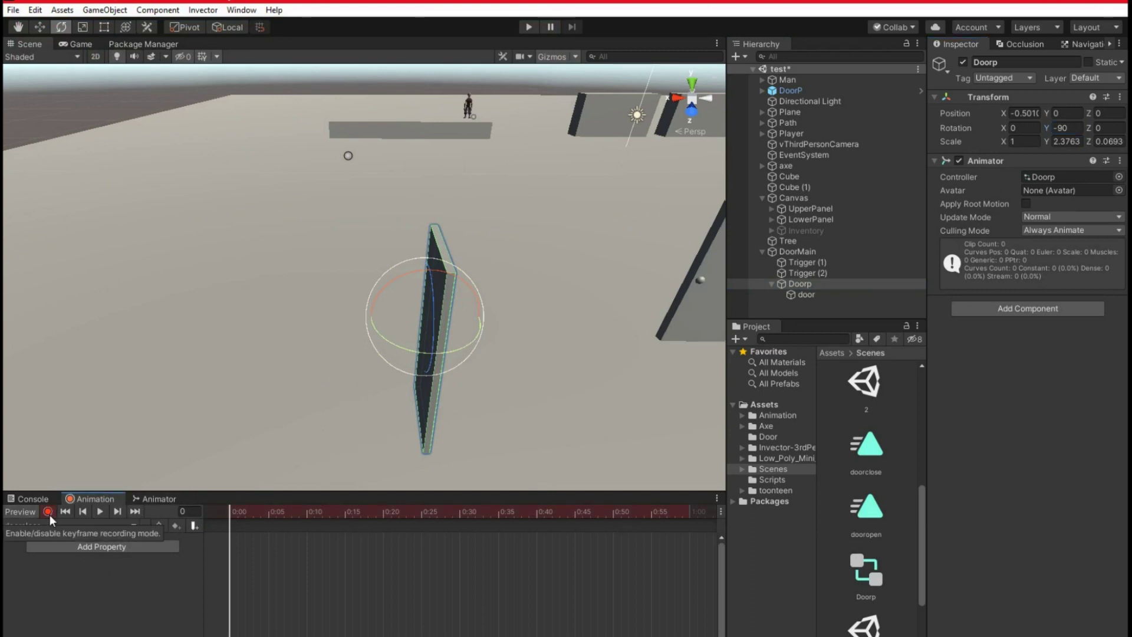
click(198, 517)
text(20)
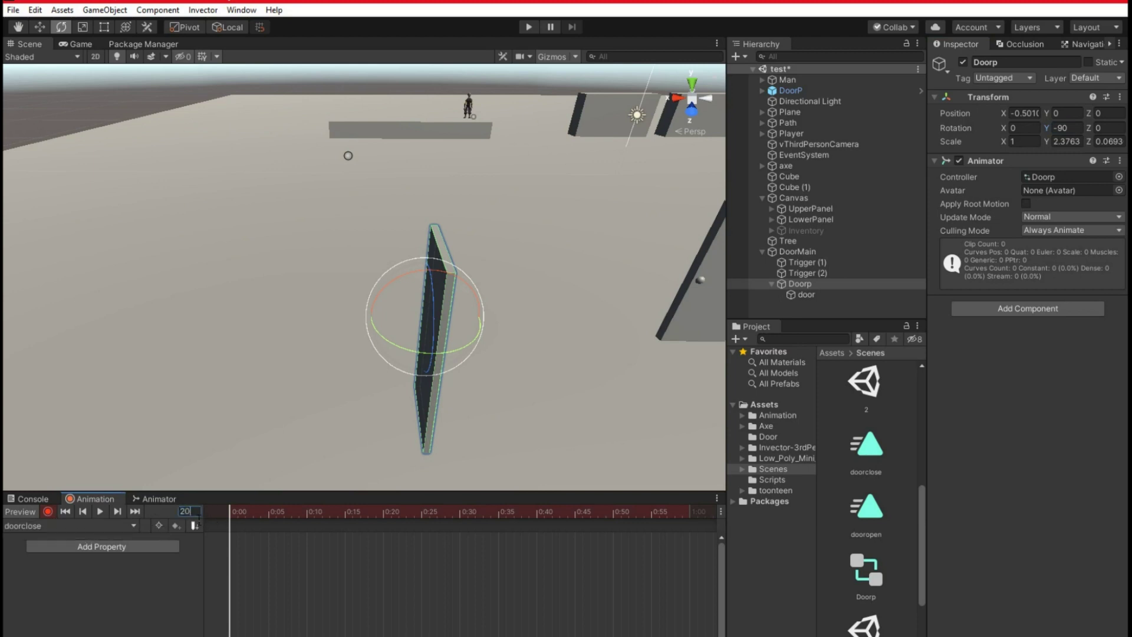
key(Return)
click(1077, 129)
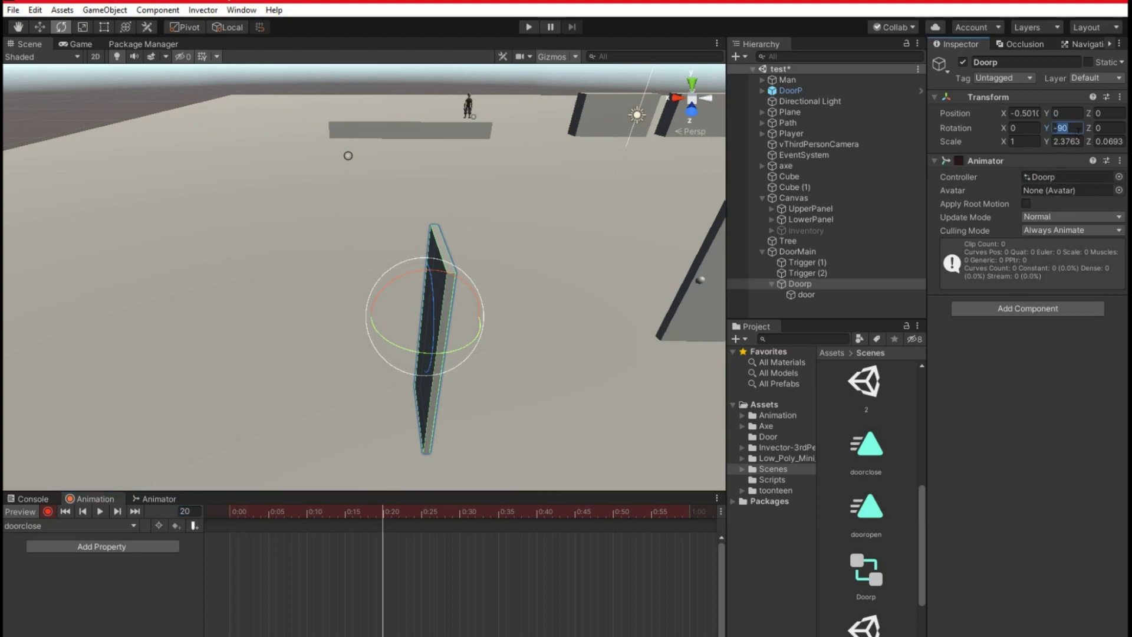
text(-60)
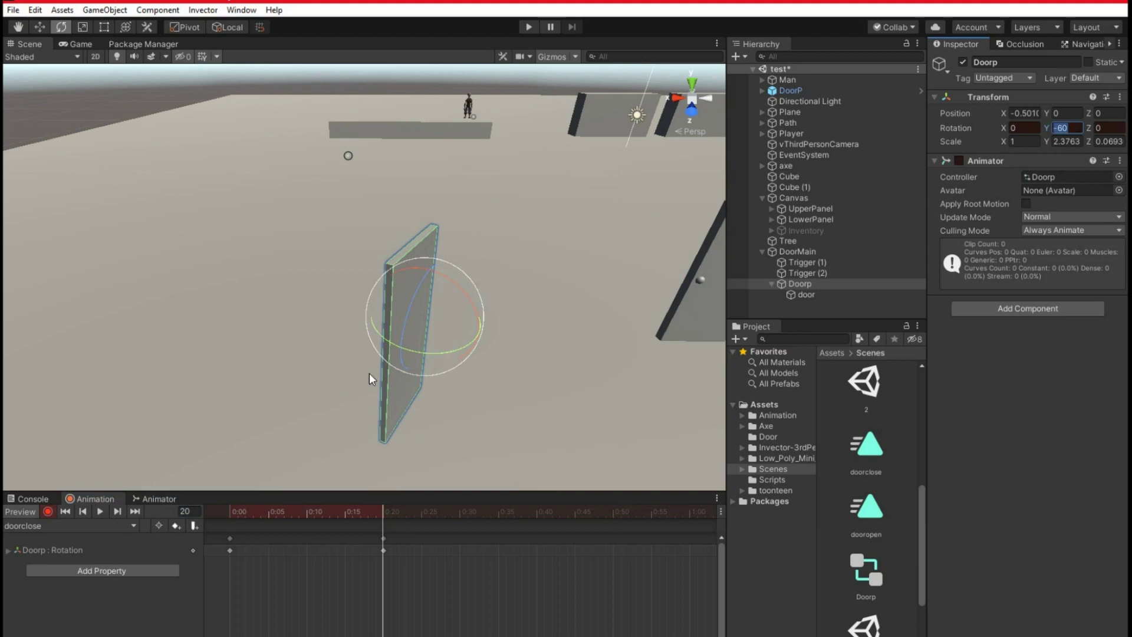
- Key Doorp's Y rotation at -30 on frame 40 of the doorclose clip
click(194, 512)
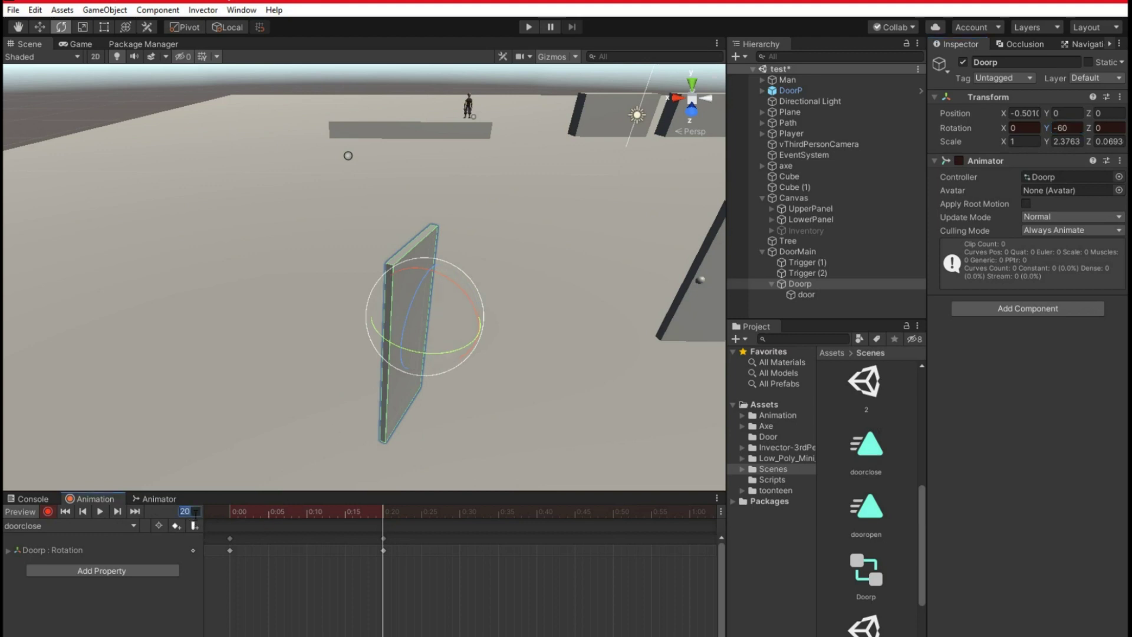
text(40)
key(Return)
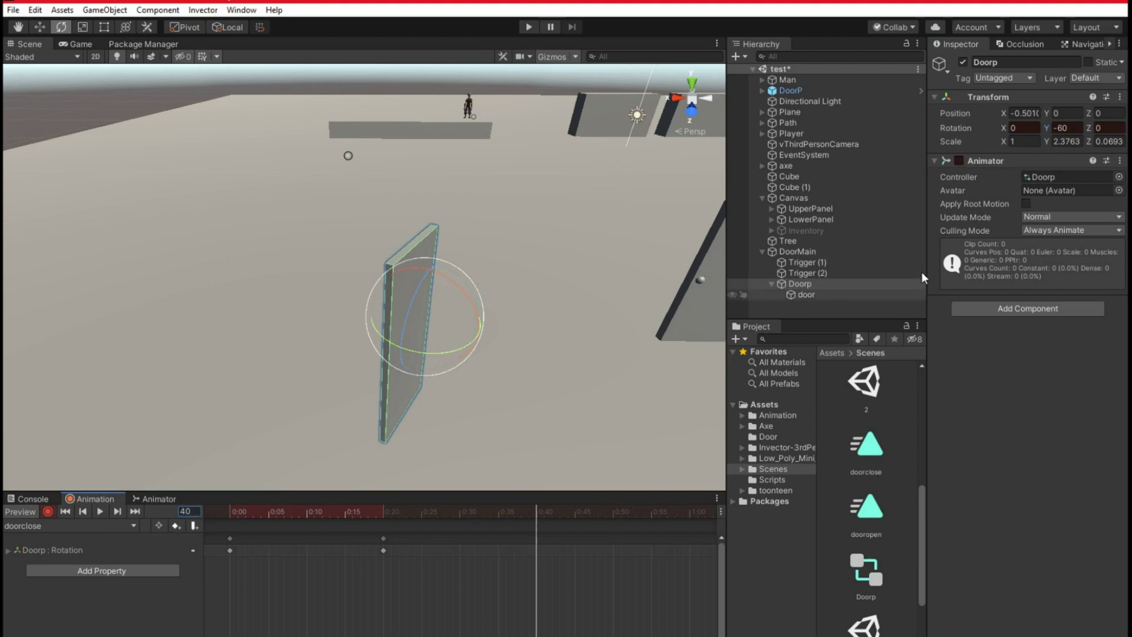
click(1065, 130)
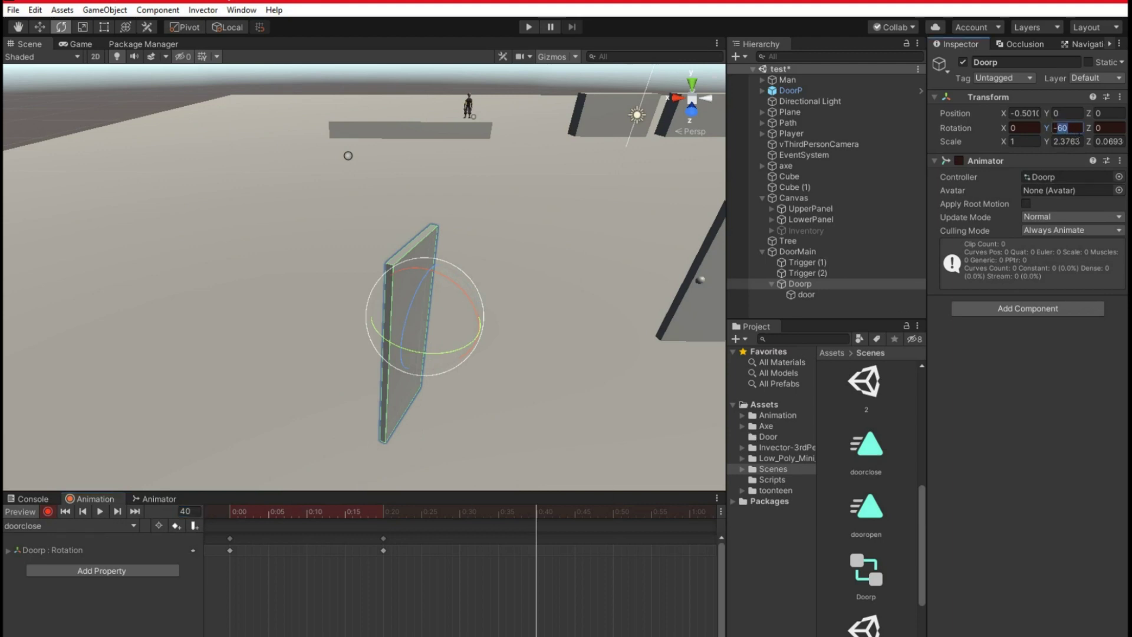
text(-30)
key(Return)
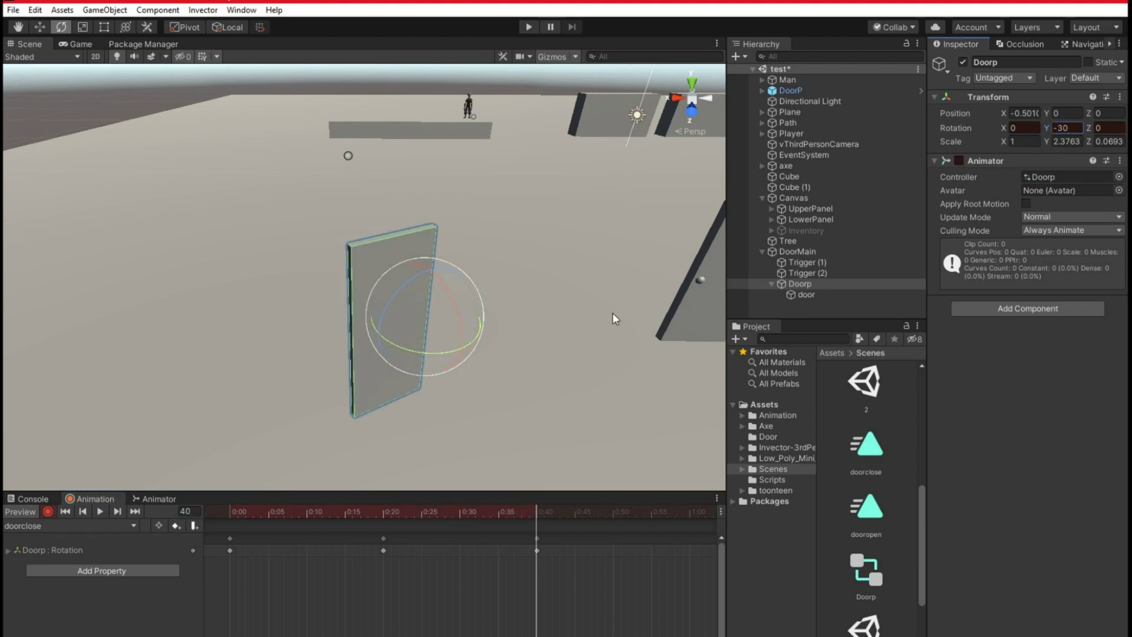
- Key Doorp's Y rotation at 0 on frame 60 and stop recording the doorclose clip
click(194, 512)
text(60)
key(Return)
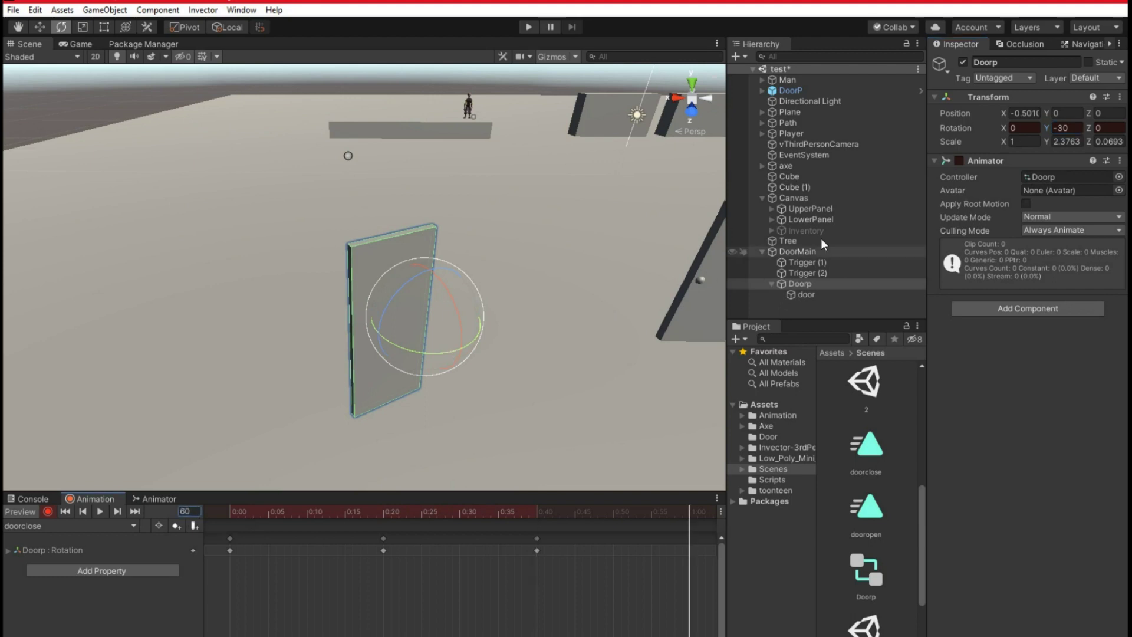
click(1069, 129)
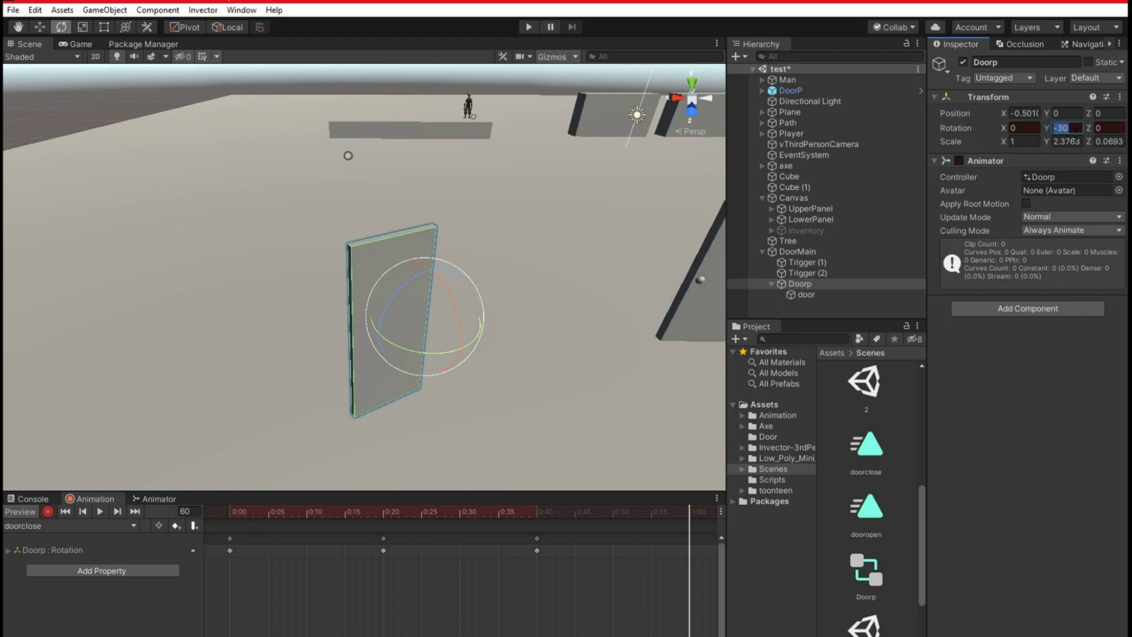
text(0)
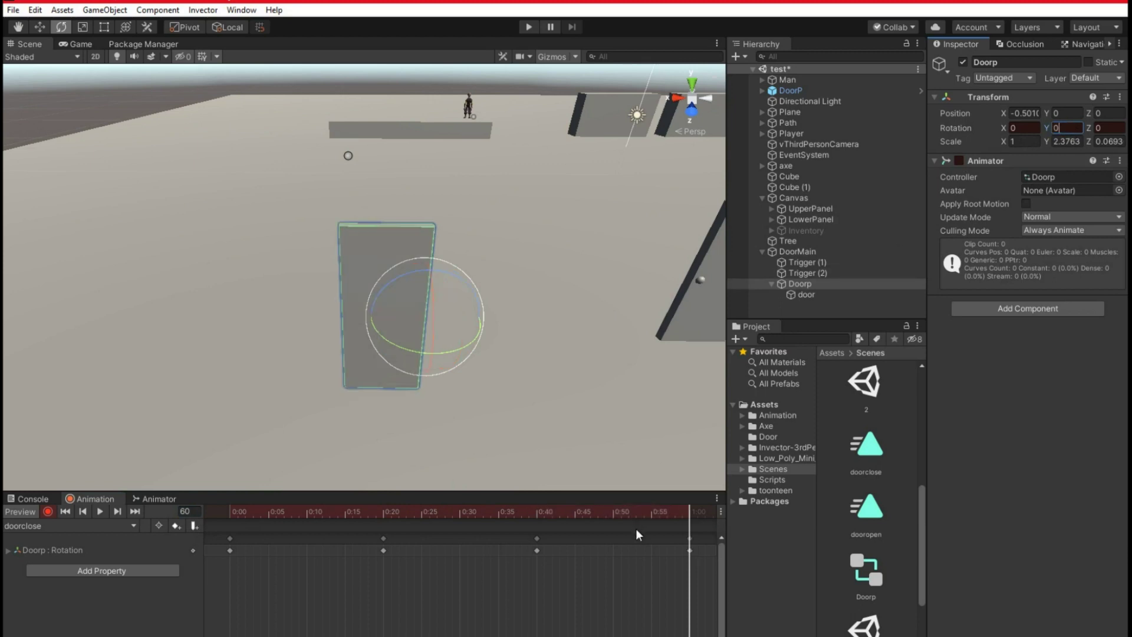
click(48, 511)
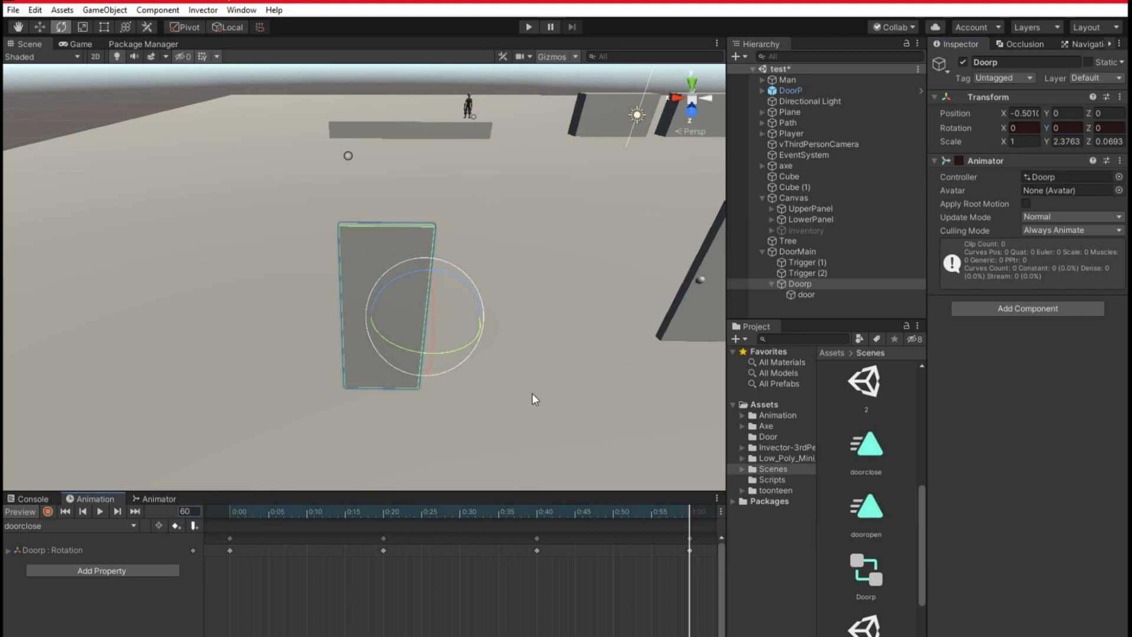
- Play back the doorclose clip to preview the door's closing motion, and clear the console
click(100, 511)
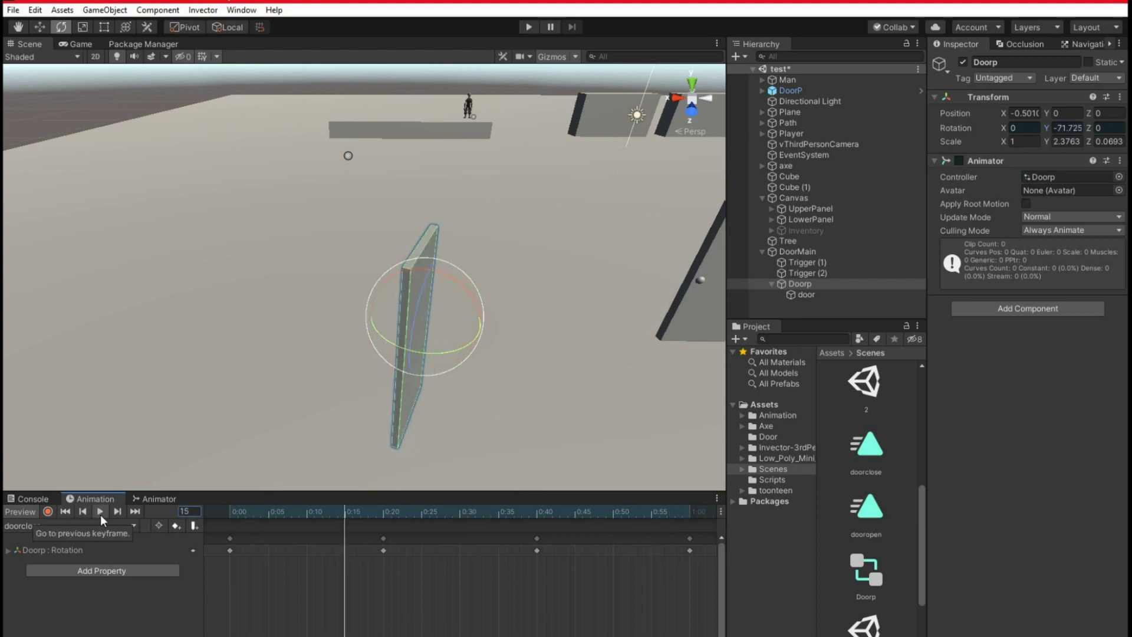
click(44, 497)
click(16, 512)
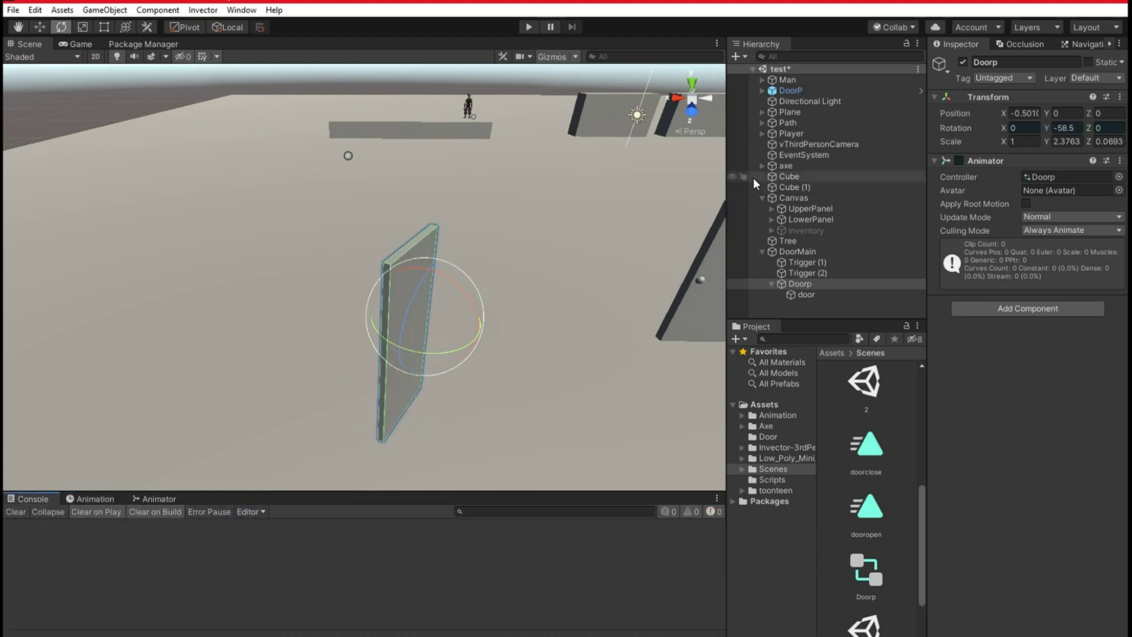
- Open the Doorp controller's state graph and align the doorclose state directly below dooropen
click(801, 283)
click(873, 450)
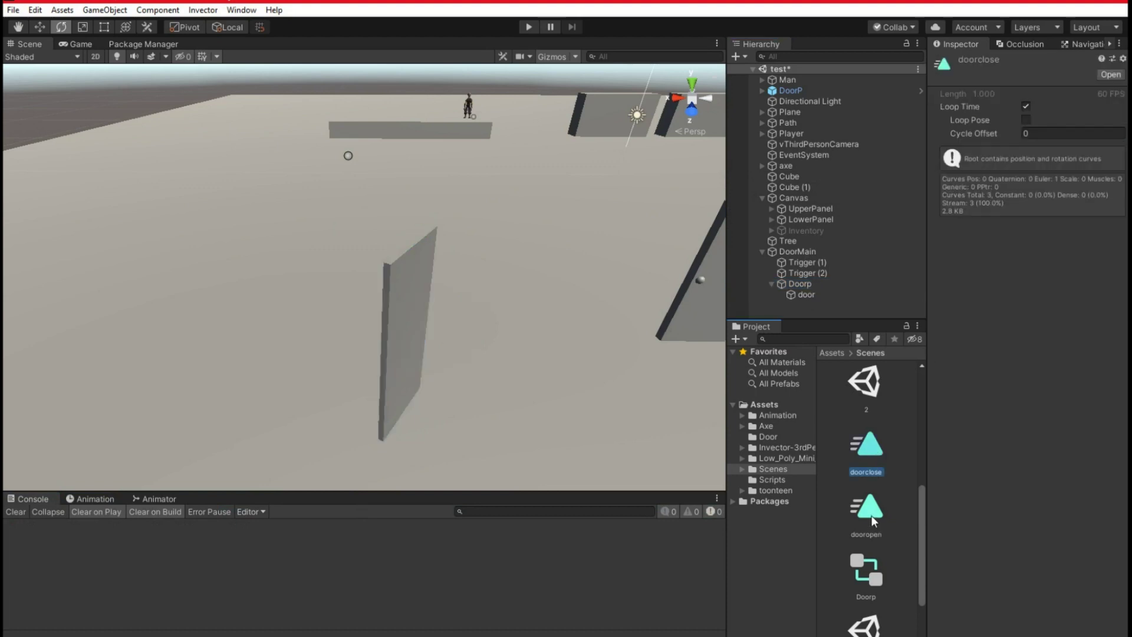
click(868, 571)
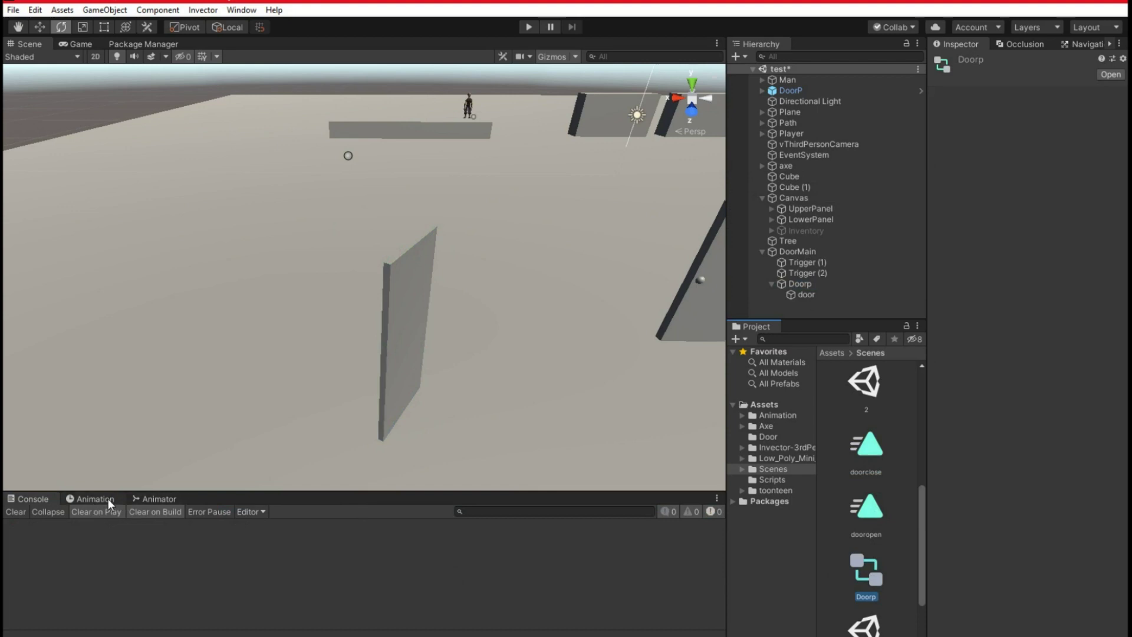
click(149, 499)
click(593, 610)
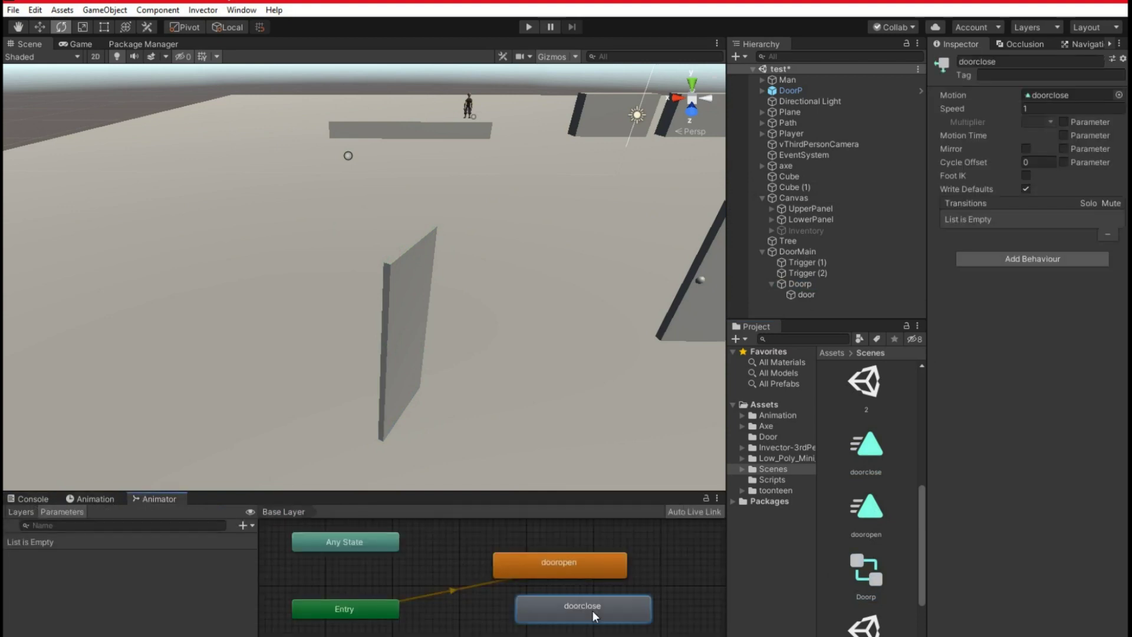
drag(594, 617, 590, 627)
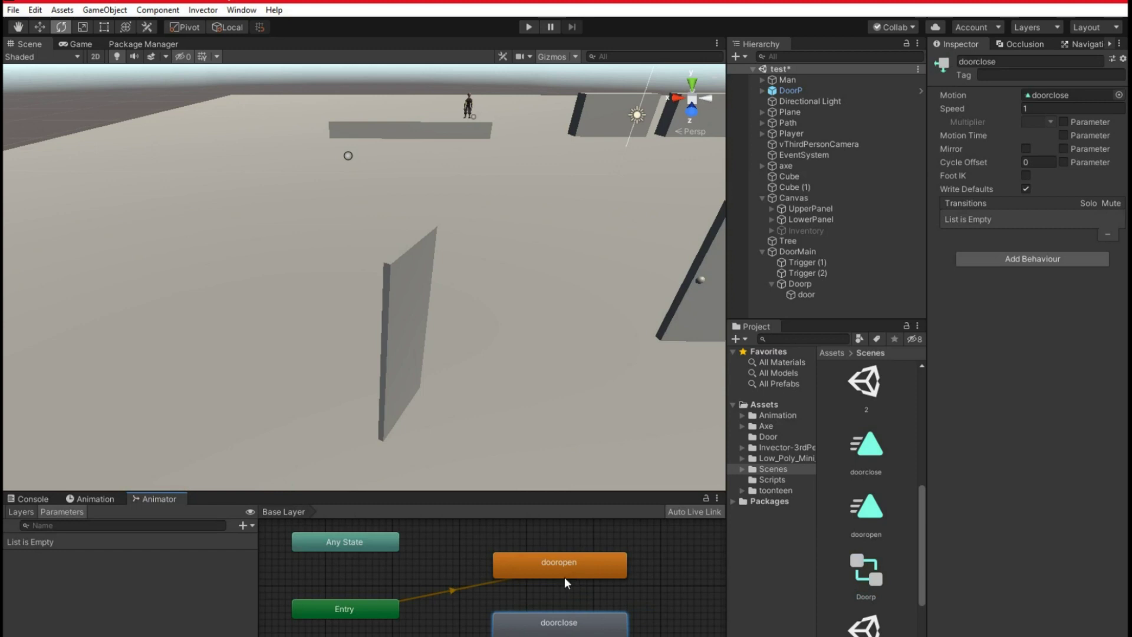
click(539, 573)
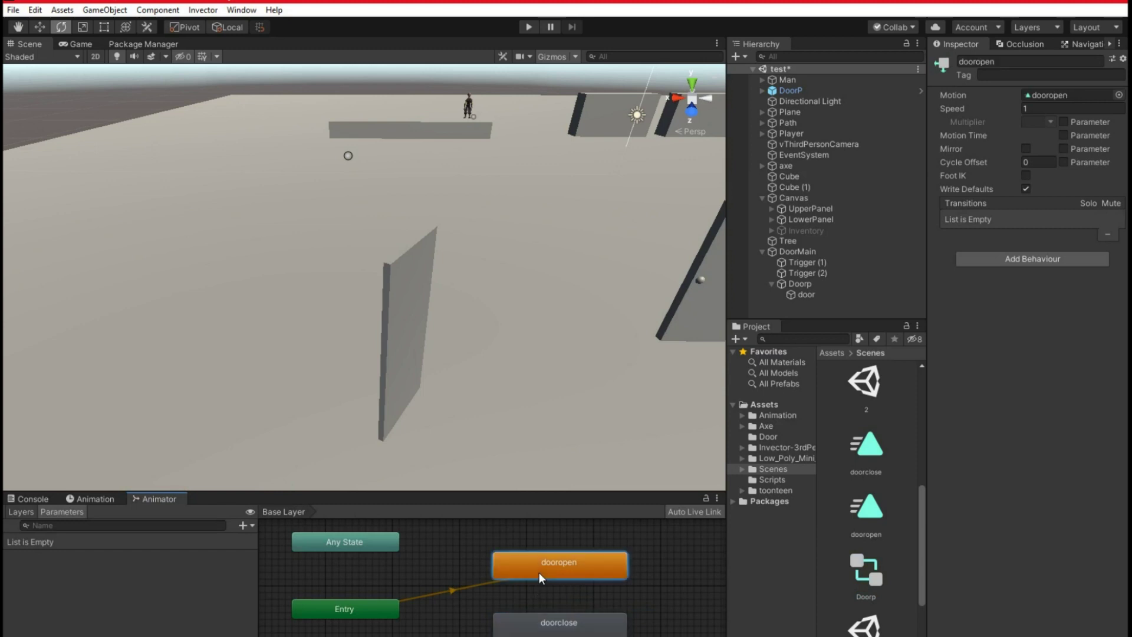
click(555, 630)
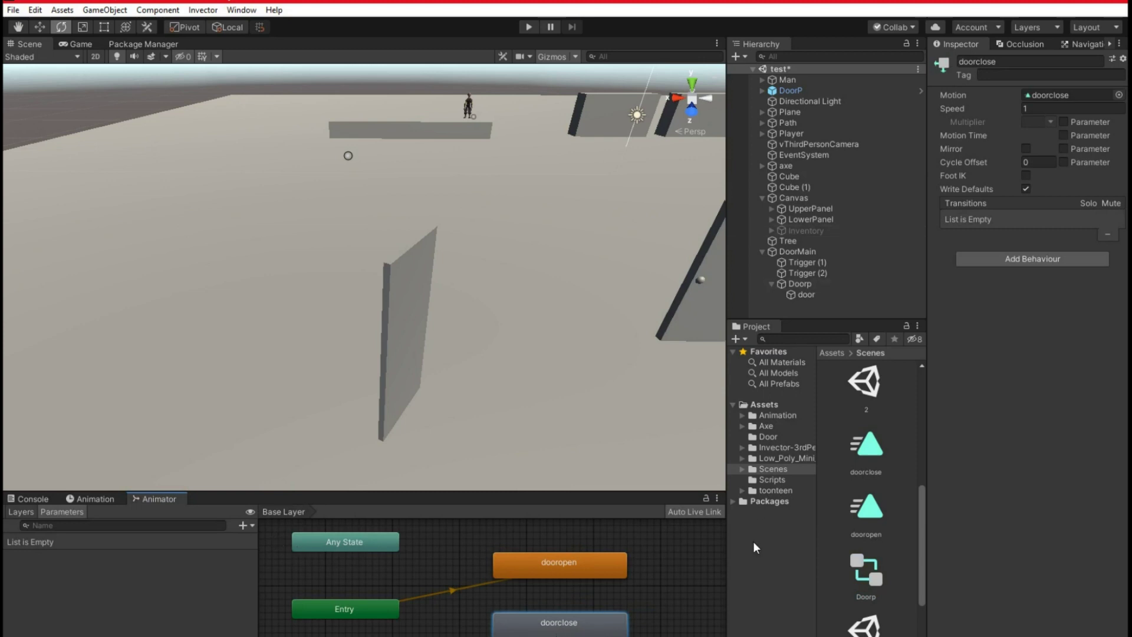
- Turn off Loop Time for the doorclose clip and collapse the DoorMain object's children
click(867, 447)
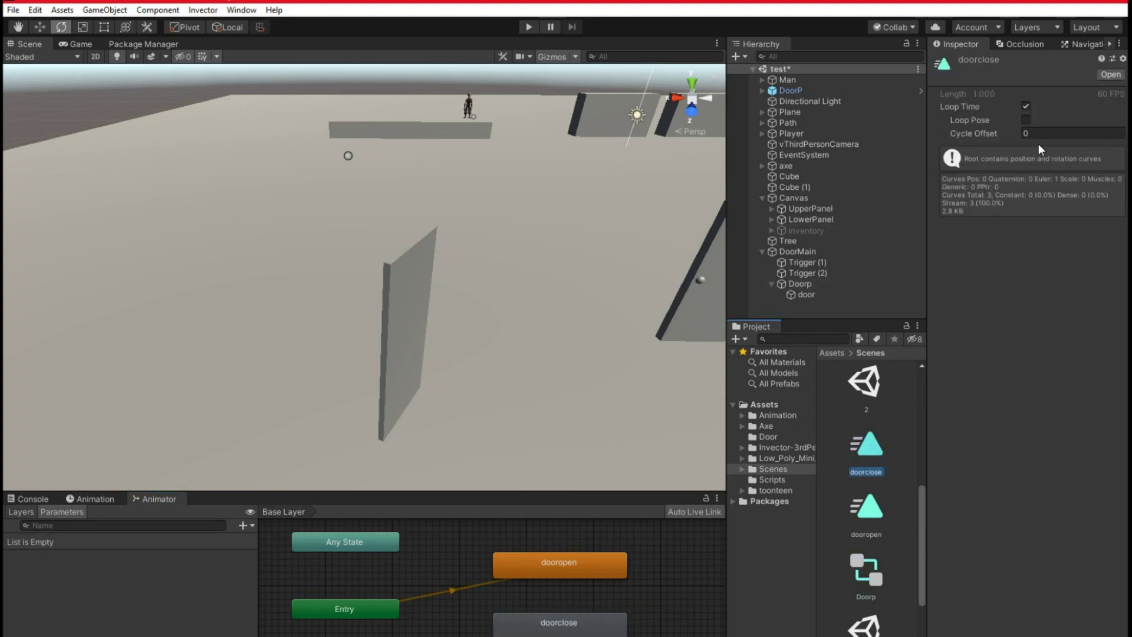
click(1026, 106)
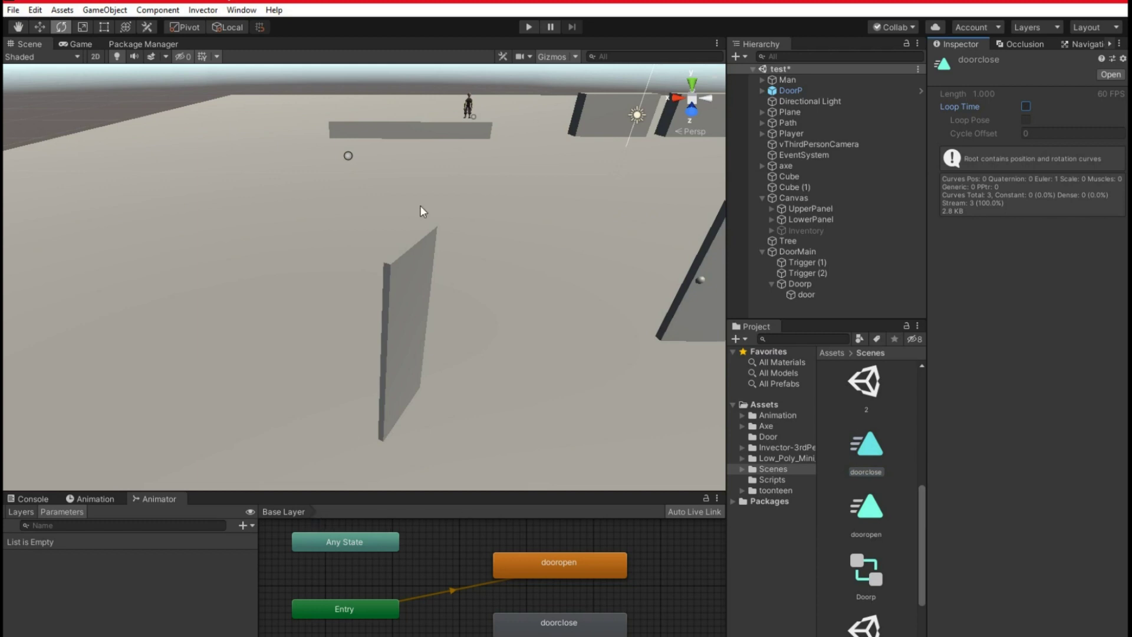
click(763, 251)
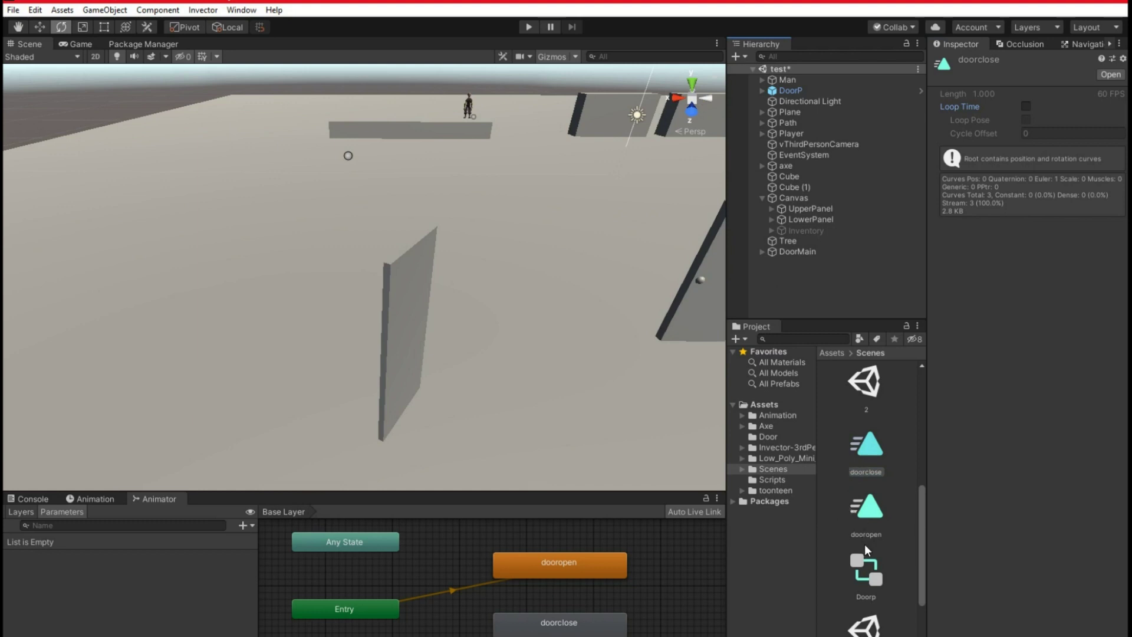
- Review the existing DoorSide1 and DoorSide2 scripts from the Scripts folder in Visual Studio, and return to Unity
scroll(844, 516, up, 5)
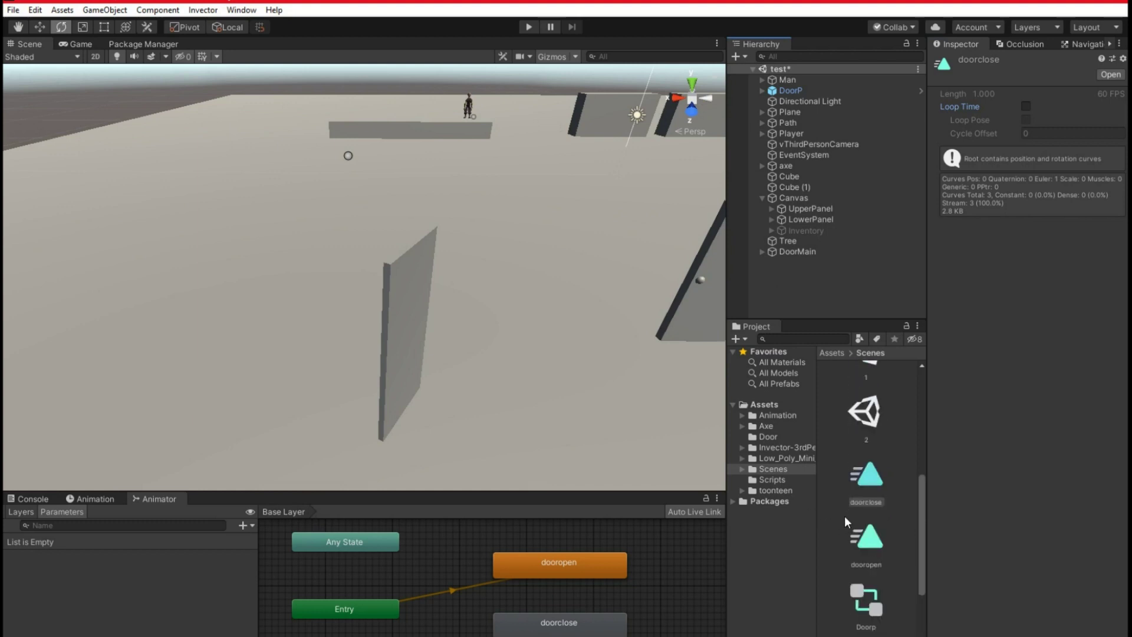
scroll(873, 454, up, 2)
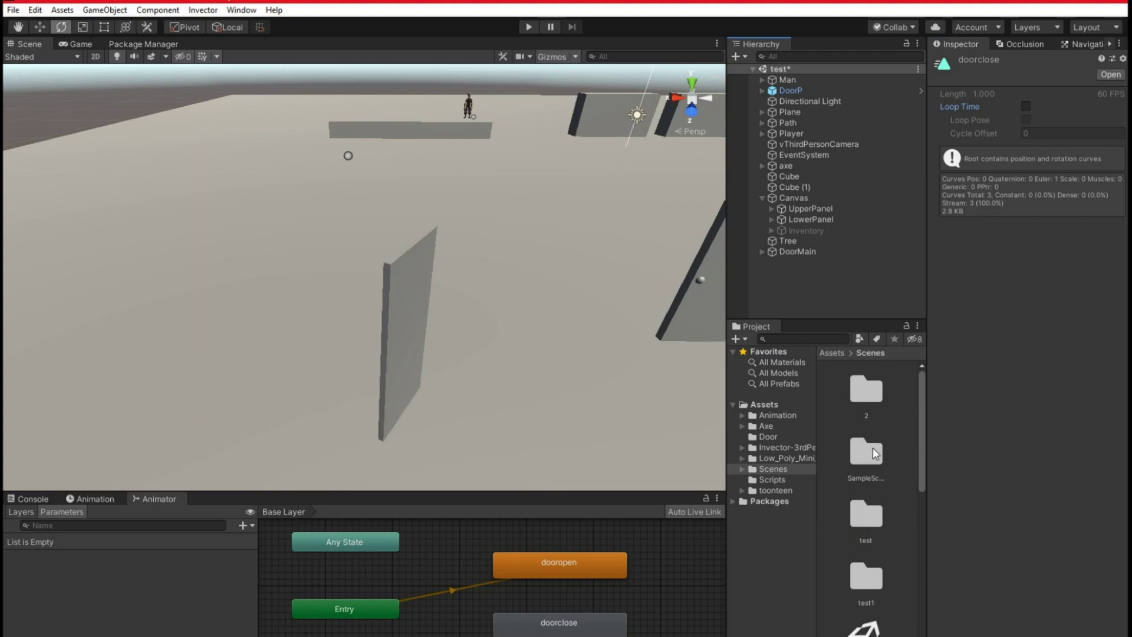
click(773, 479)
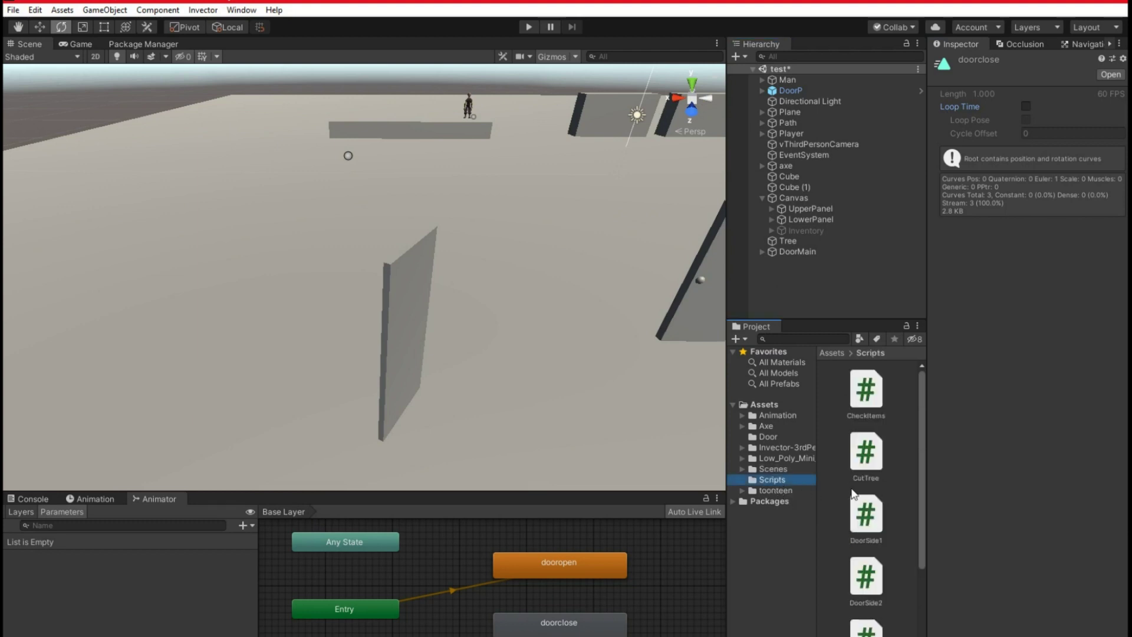
scroll(873, 564, down, 3)
scroll(872, 564, up, 2)
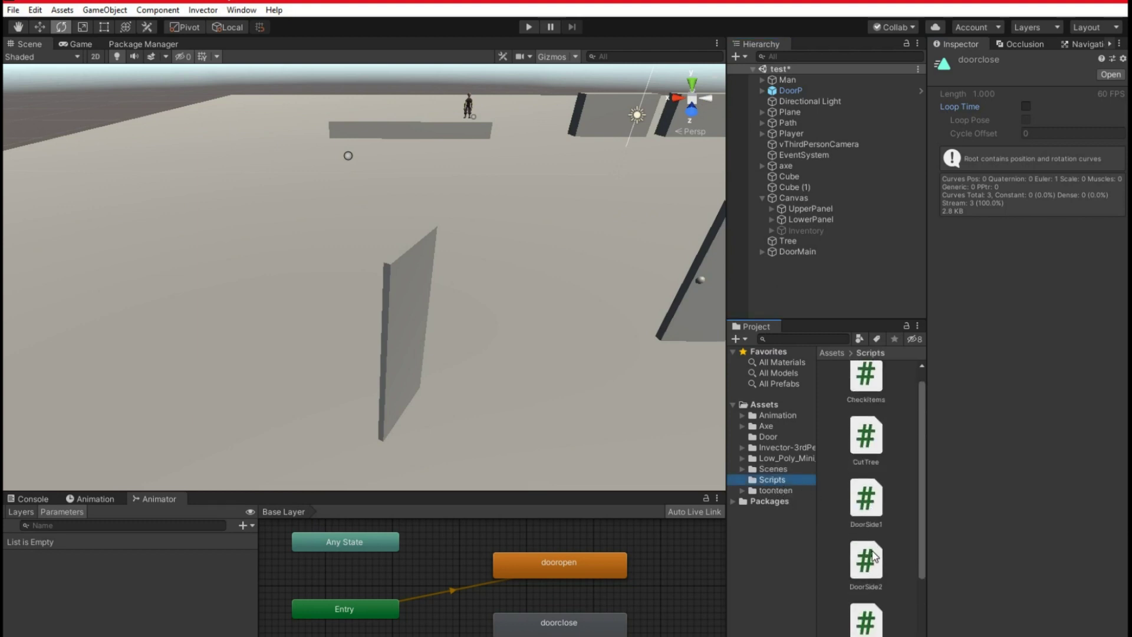
click(870, 507)
double_click(870, 507)
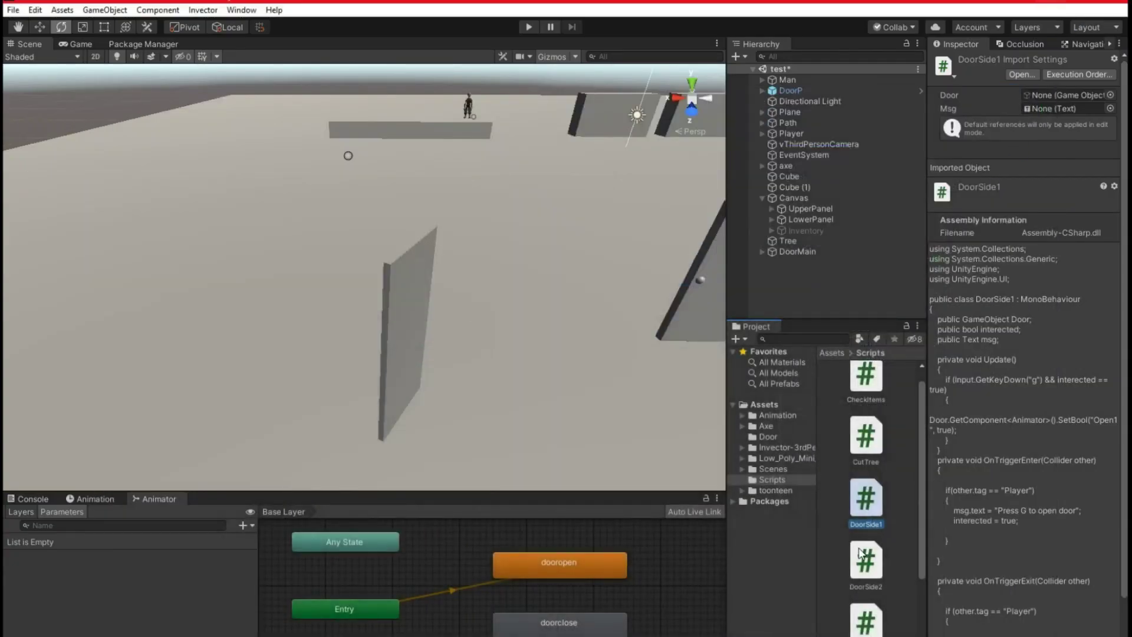
click(865, 559)
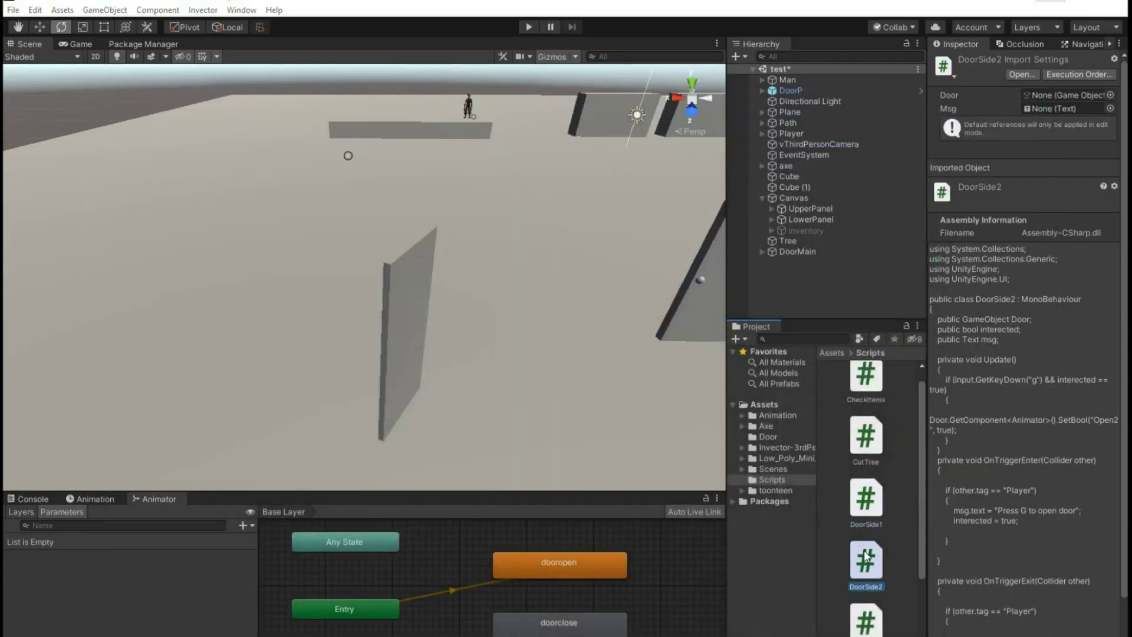
double_click(866, 559)
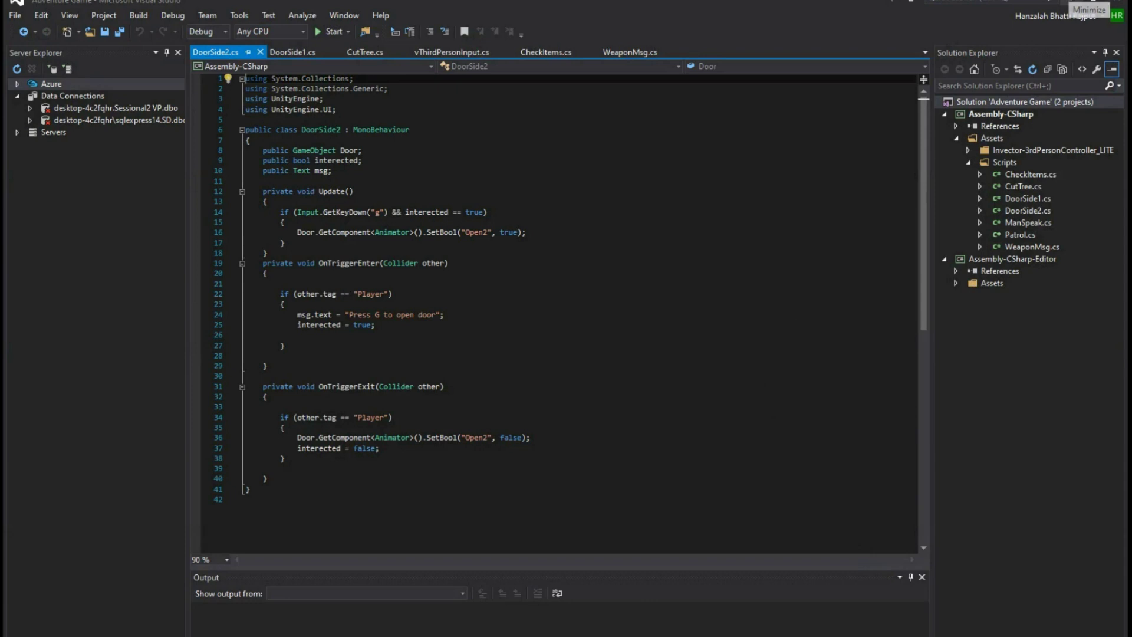
click(1071, 2)
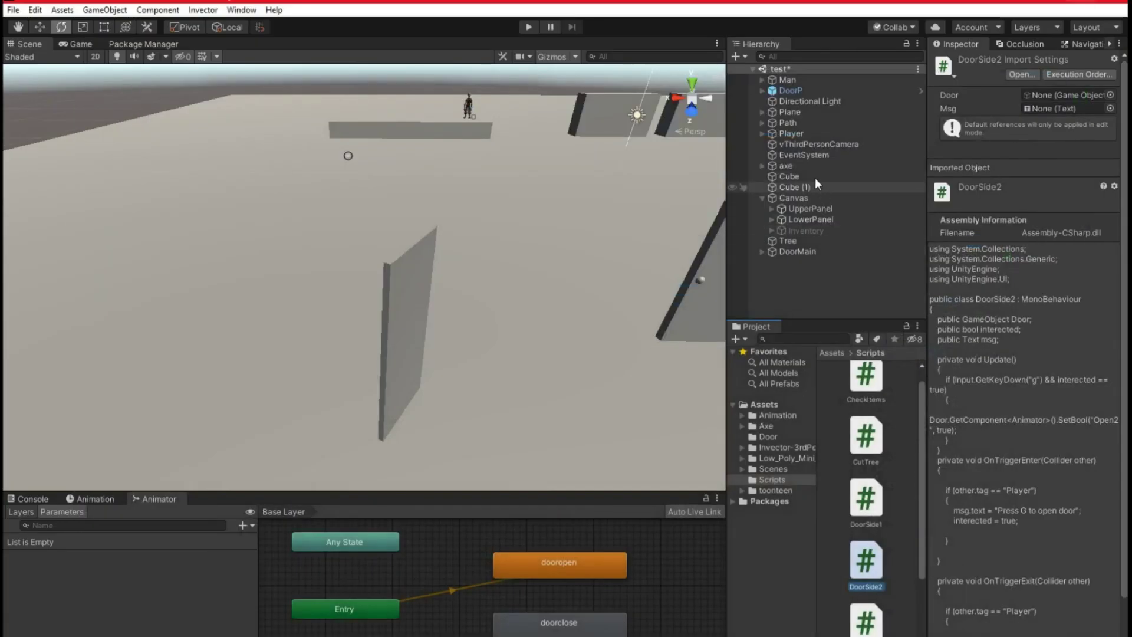
- Bring up the animator controller of the Door inside the DoorP prefab and enlarge its state graph
click(788, 92)
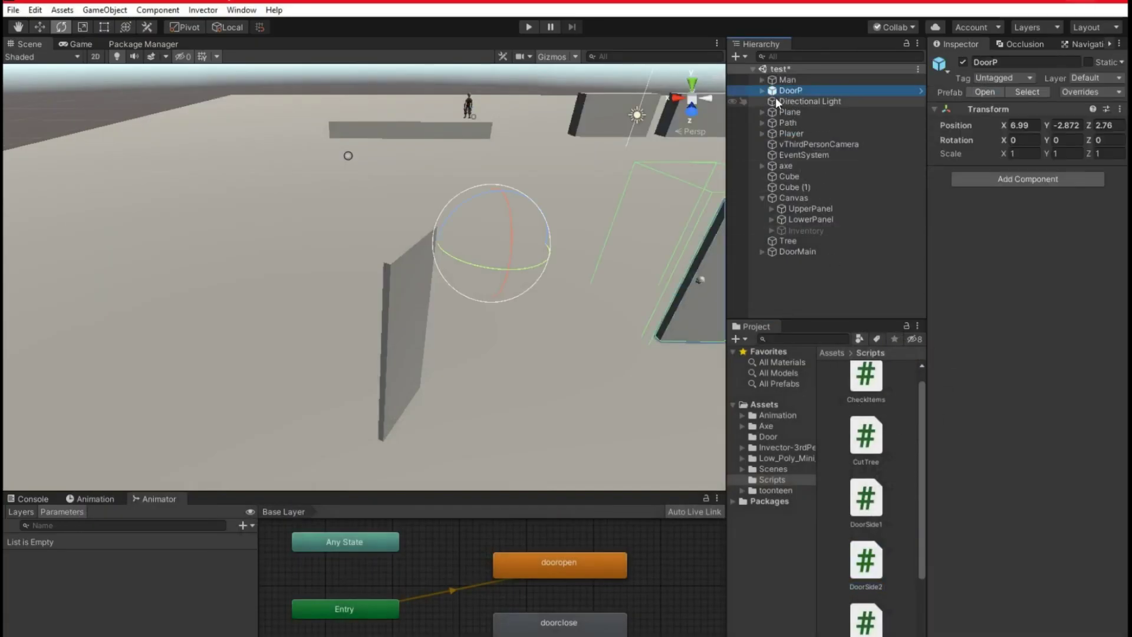
click(762, 90)
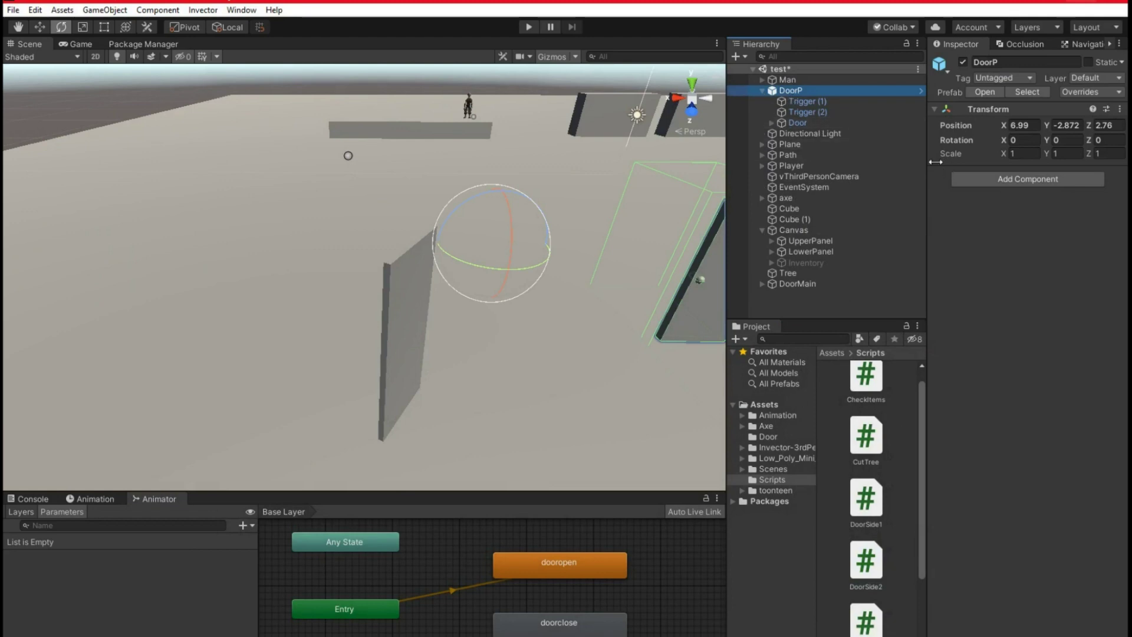
click(798, 123)
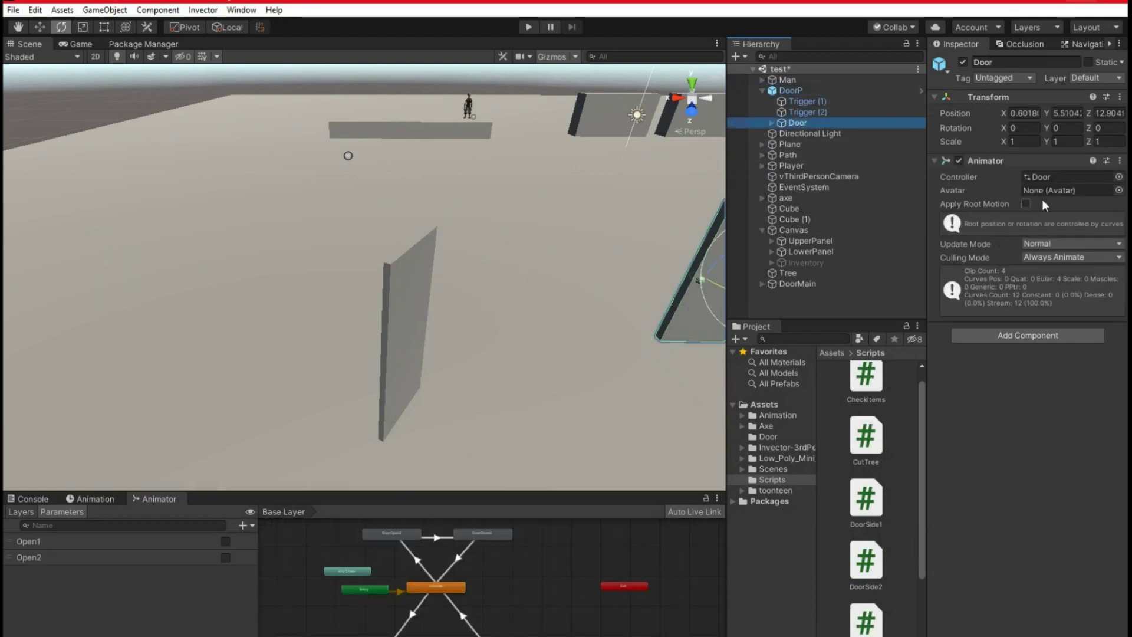
click(1049, 177)
click(867, 392)
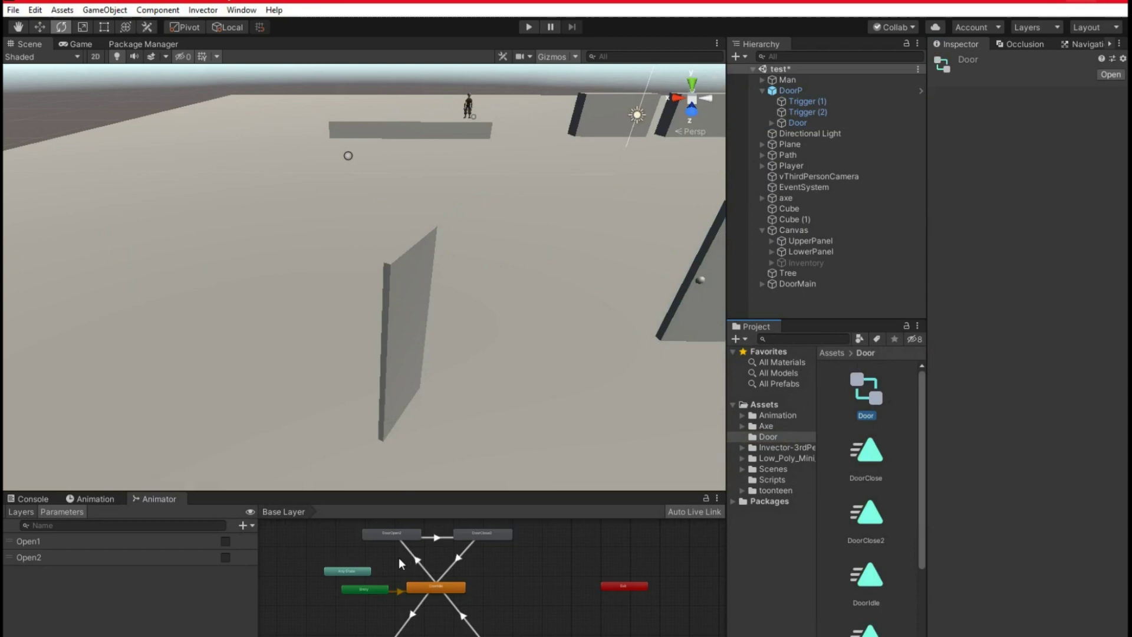
drag(484, 493, 466, 216)
scroll(460, 318, up, 3)
middle_drag(458, 335, 546, 491)
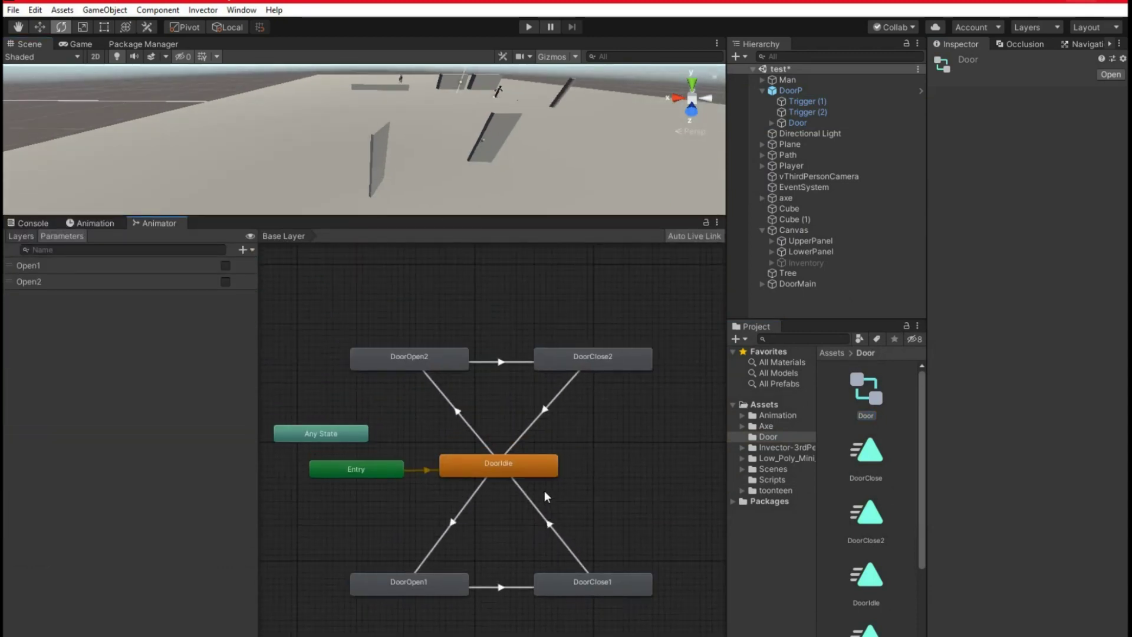
- Examine the DoorOpen2, DoorClose2, DoorIdle, DoorOpen1 and DoorClose1 states in the reference Door controller
click(425, 354)
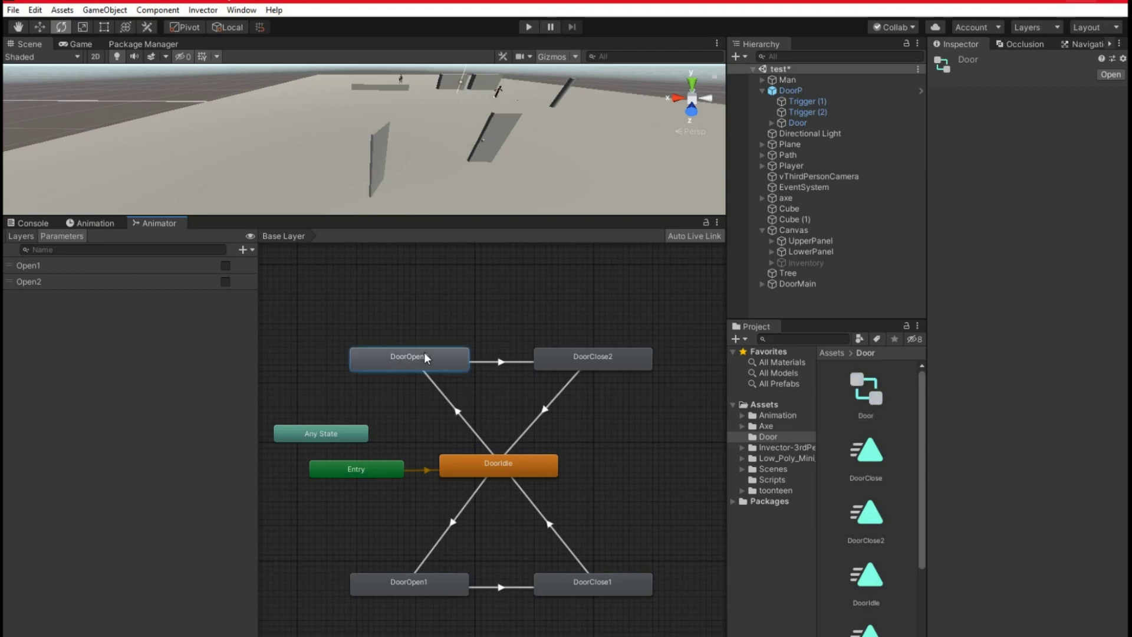
click(630, 359)
click(508, 469)
click(396, 583)
click(617, 593)
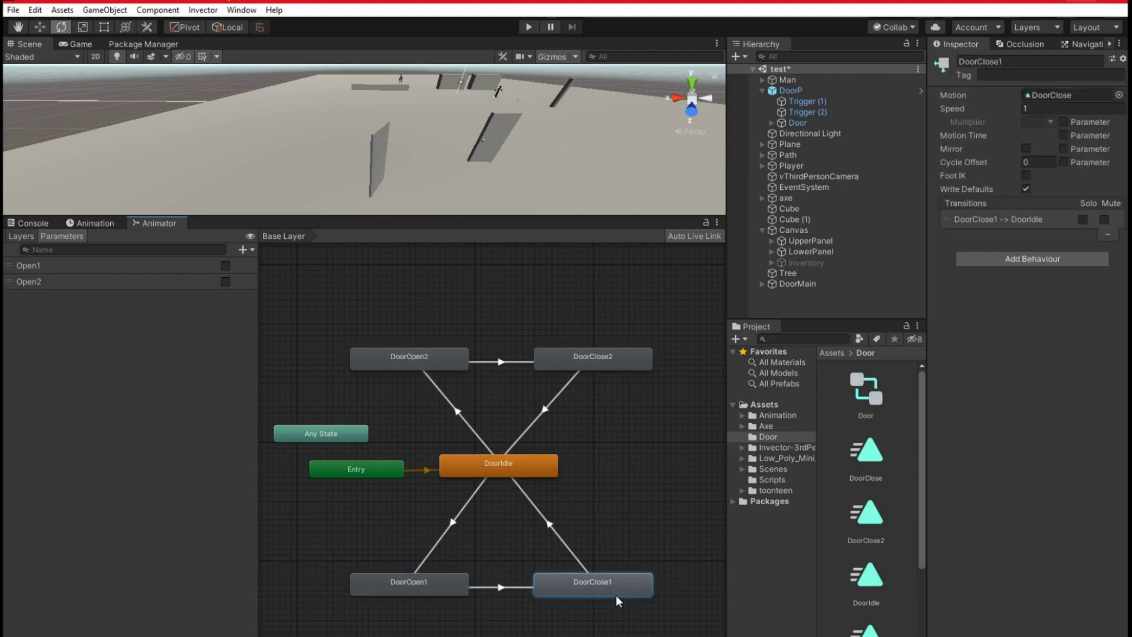
click(517, 461)
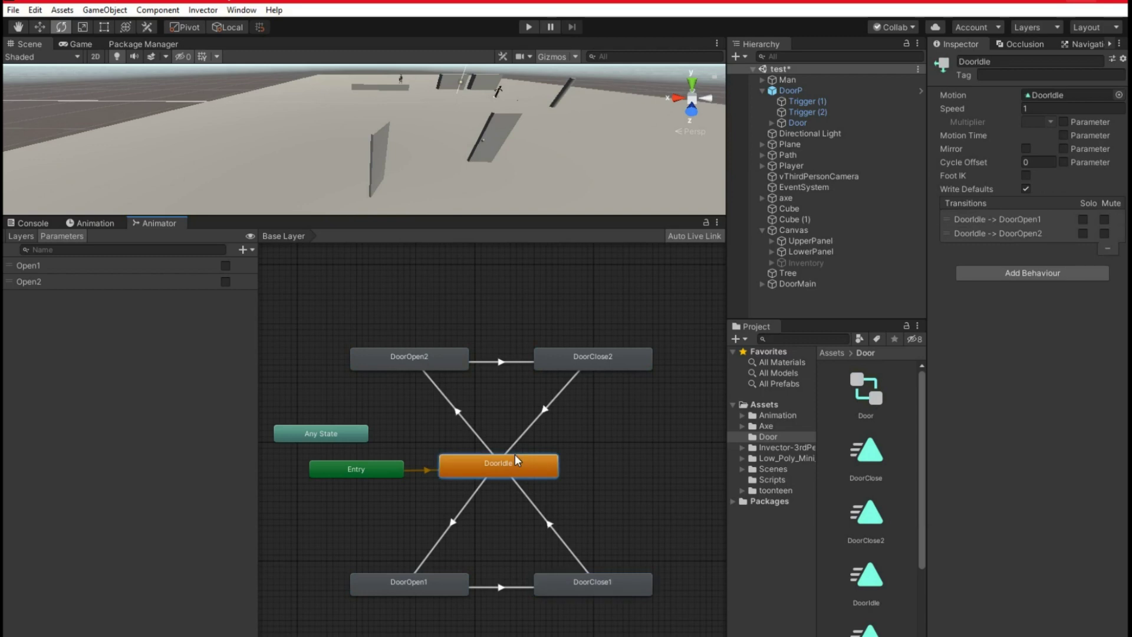
- Examine the DoorOpen2 state and compare the doors in the scene with the Door controller's state graph
click(441, 369)
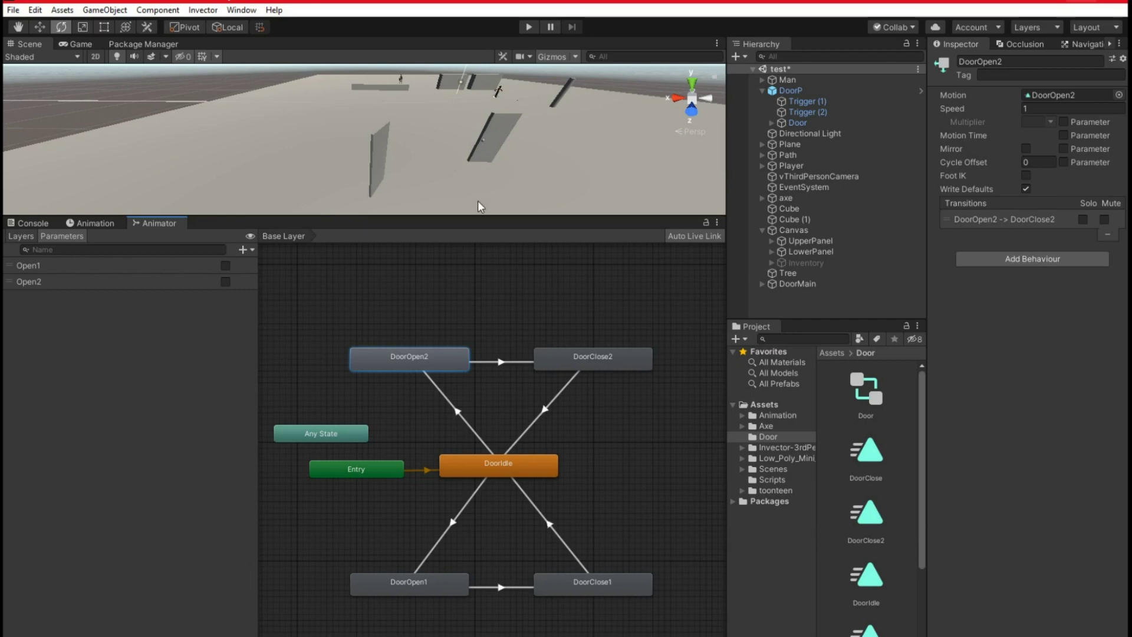
drag(478, 223, 478, 470)
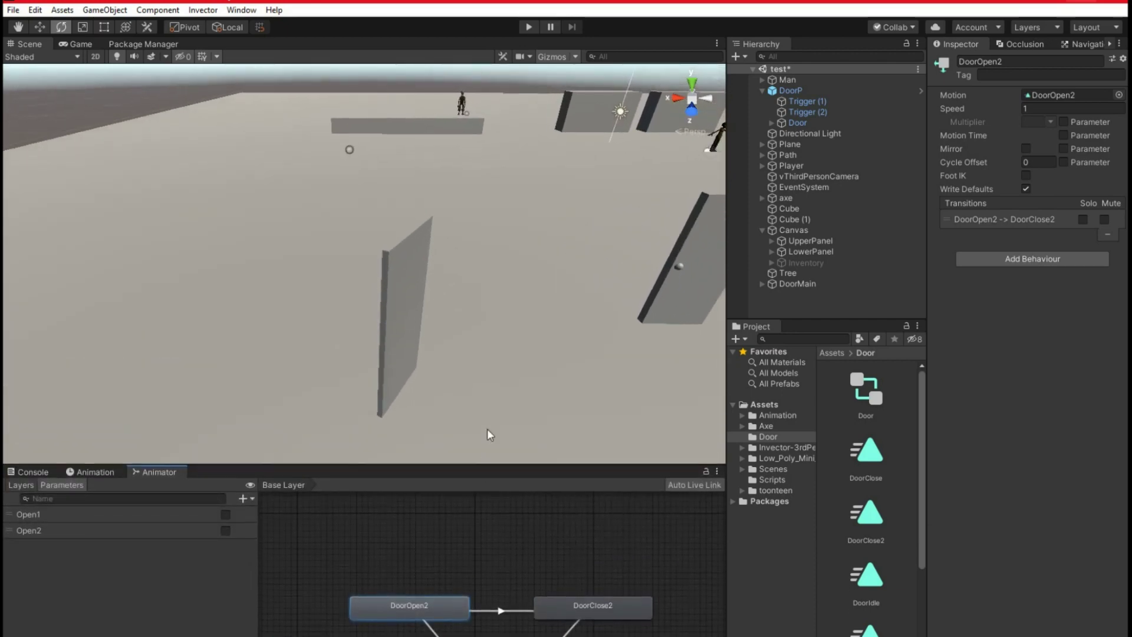
alt+drag(487, 430, 638, 233)
scroll(488, 299, up, 8)
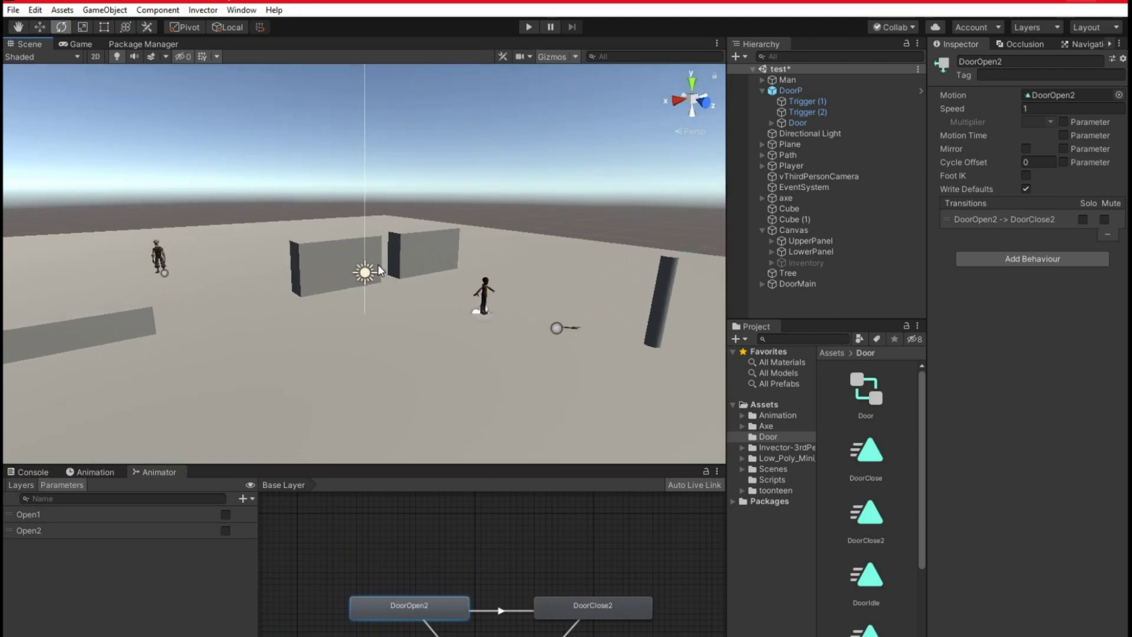
alt+drag(444, 345, 470, 540)
drag(461, 468, 472, 290)
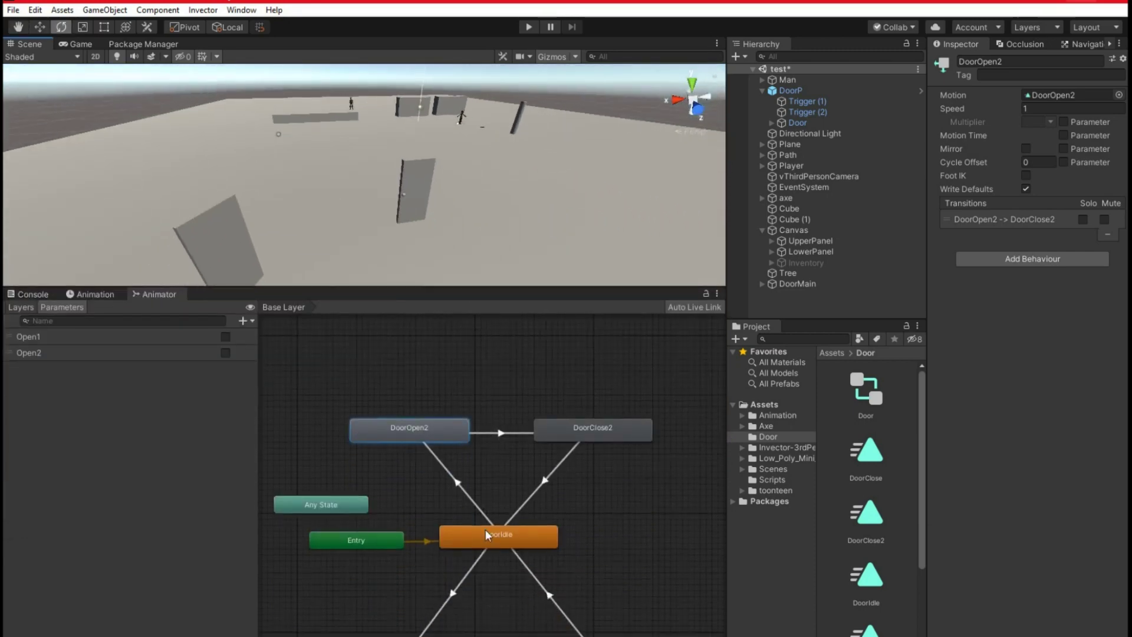
middle_drag(494, 497, 498, 455)
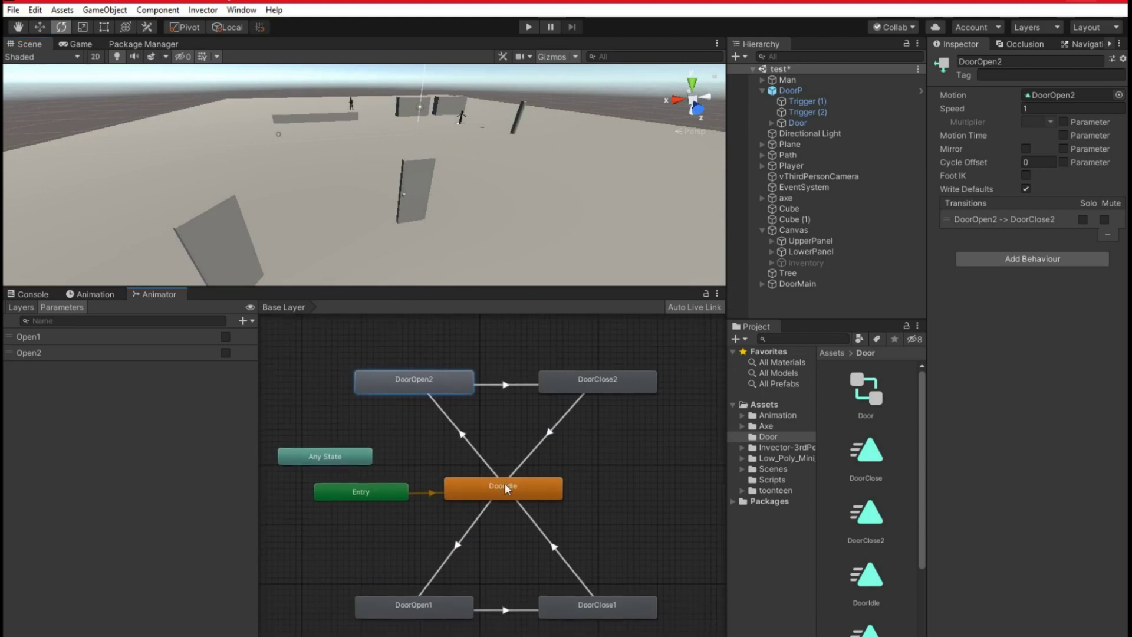
- Delete the DoorMain object from the test scene
click(799, 284)
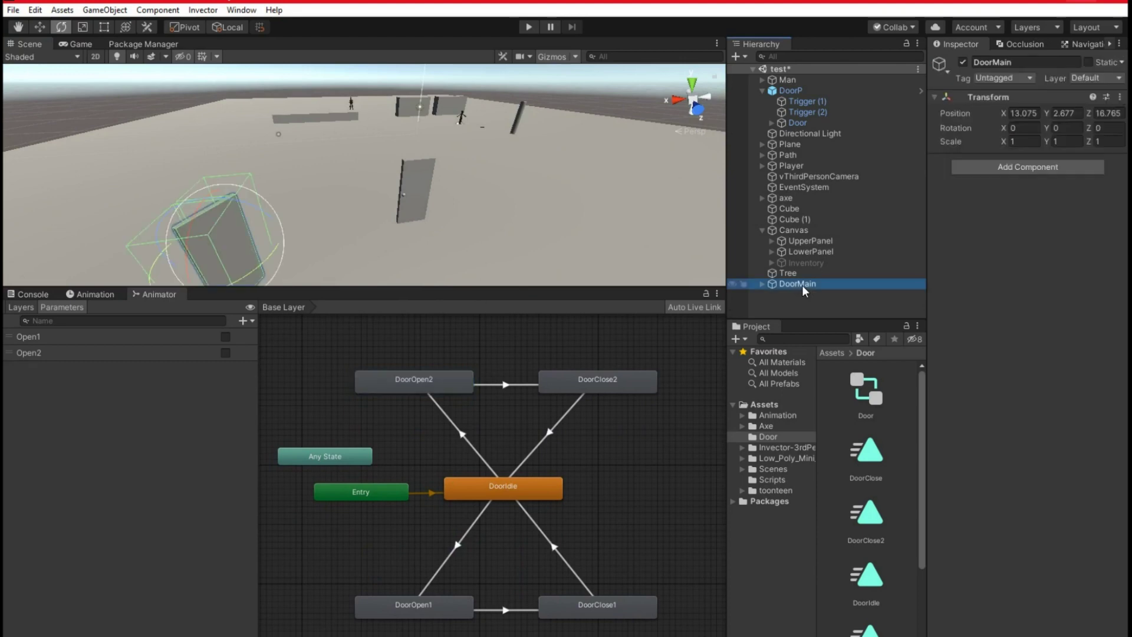
right_click(800, 285)
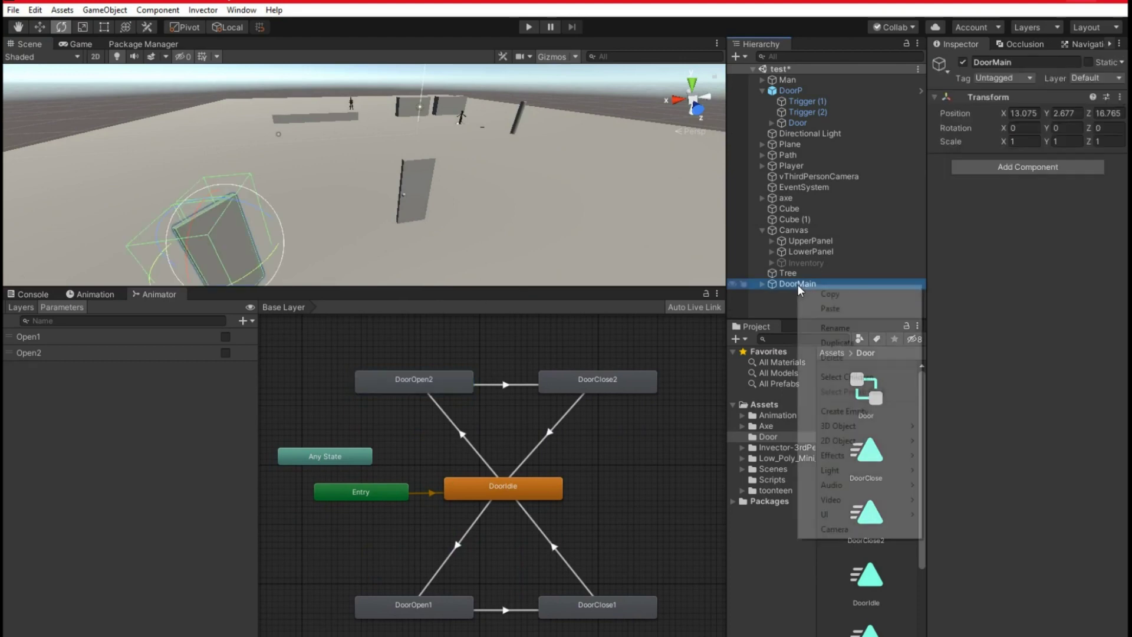
click(843, 356)
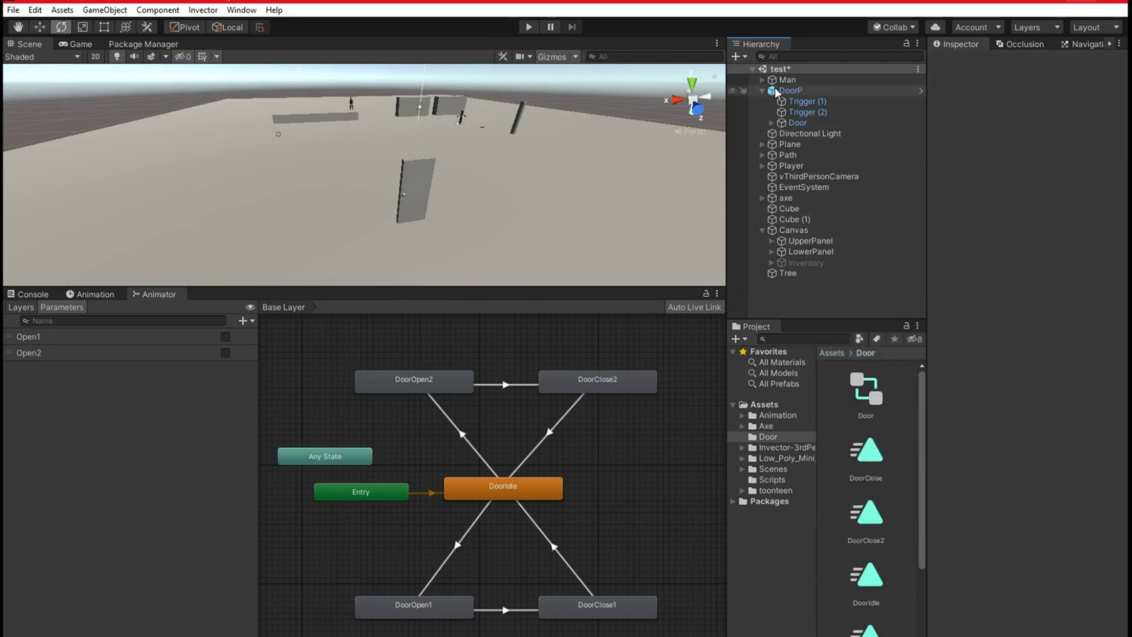
- Look through the project's Door, Animation and Scripts folders for the deleted door's leftover animation assets
click(766, 404)
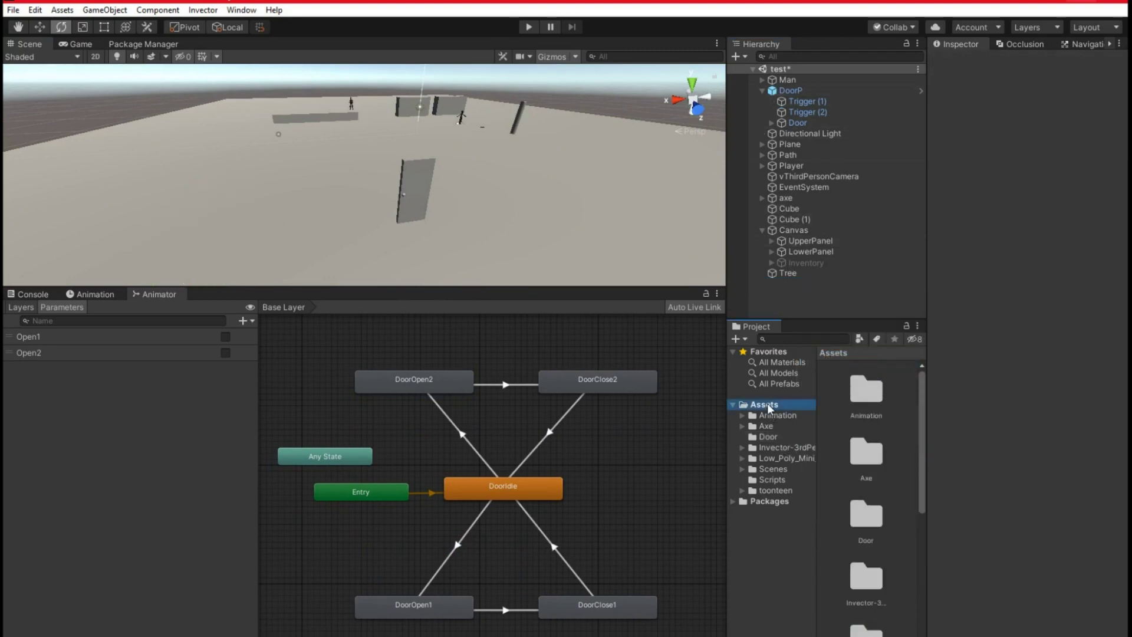
scroll(862, 501, down, 3)
scroll(863, 501, up, 3)
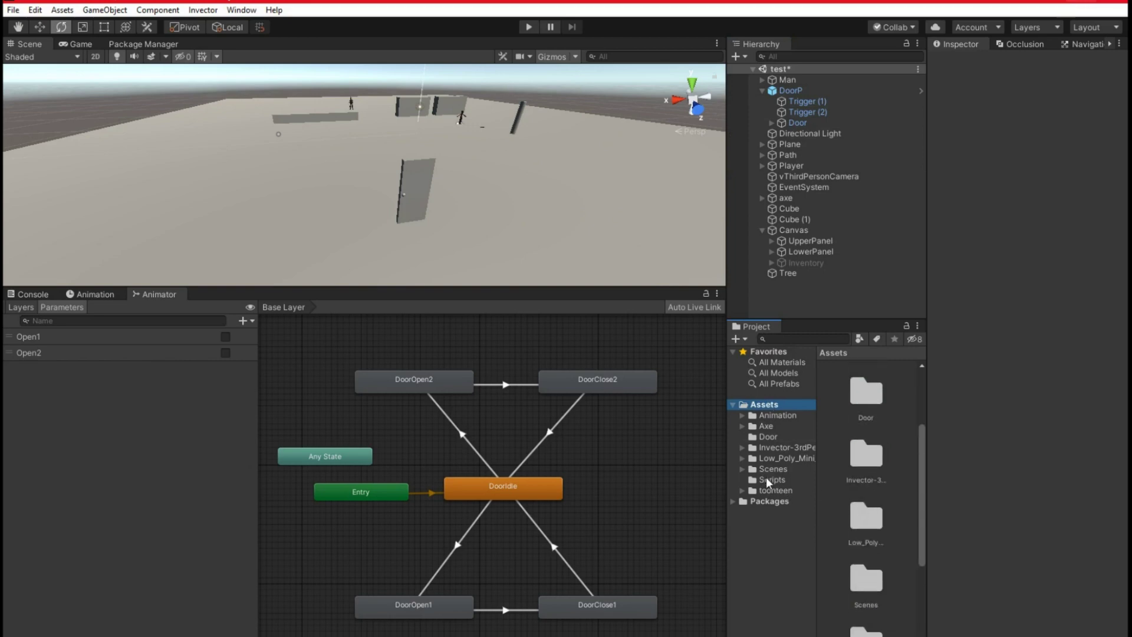
click(770, 439)
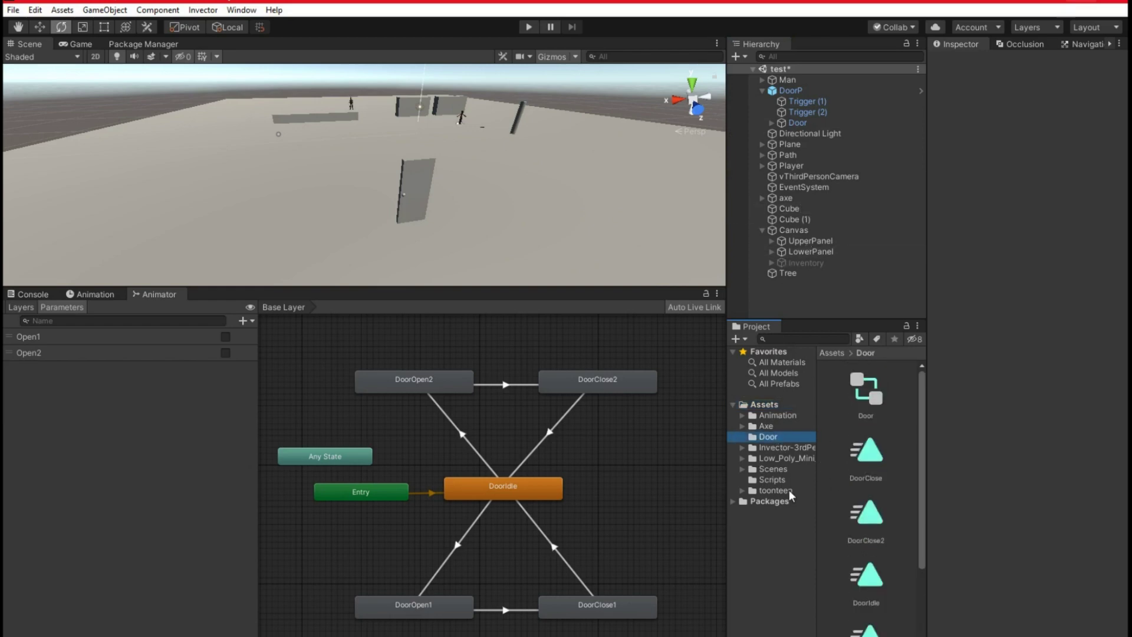
click(764, 416)
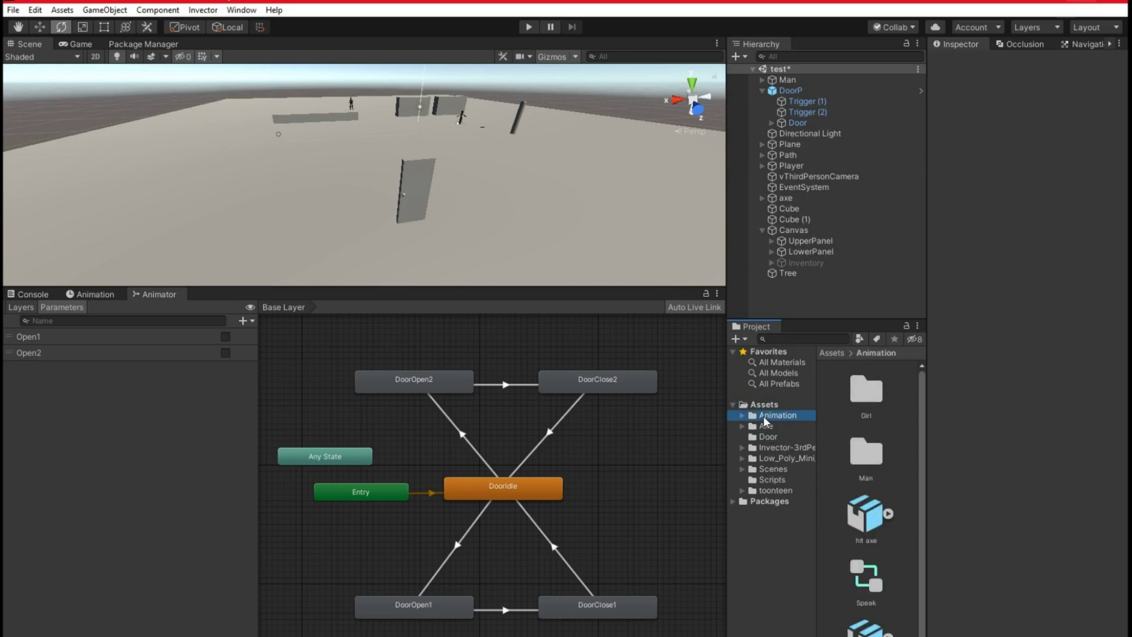
click(767, 500)
click(769, 490)
click(768, 480)
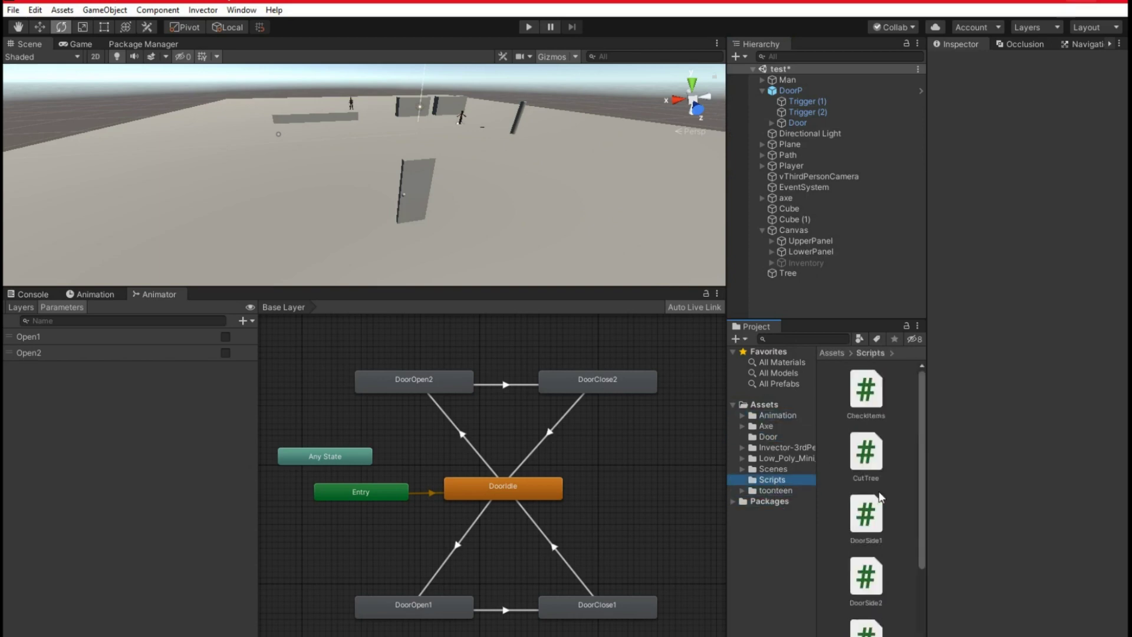
- Delete the doorclose and dooropen clips and the Doorp animator controller from the Scenes folder
click(779, 470)
scroll(861, 515, down, 2)
scroll(885, 507, down, 3)
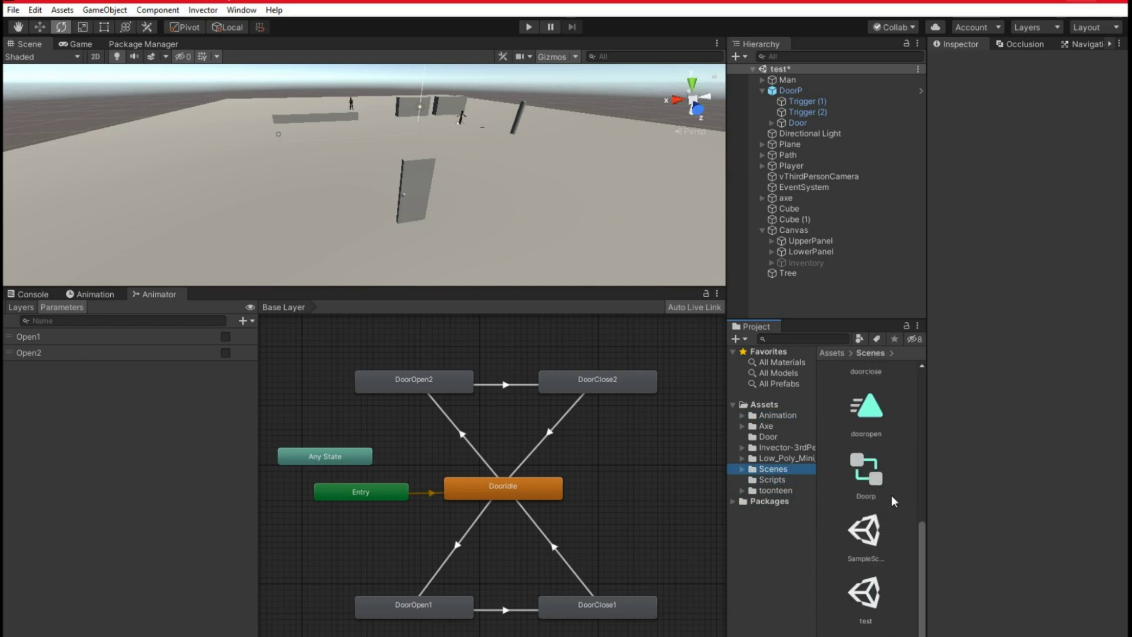
scroll(893, 468, up, 1)
click(873, 494)
ctrl+click(874, 406)
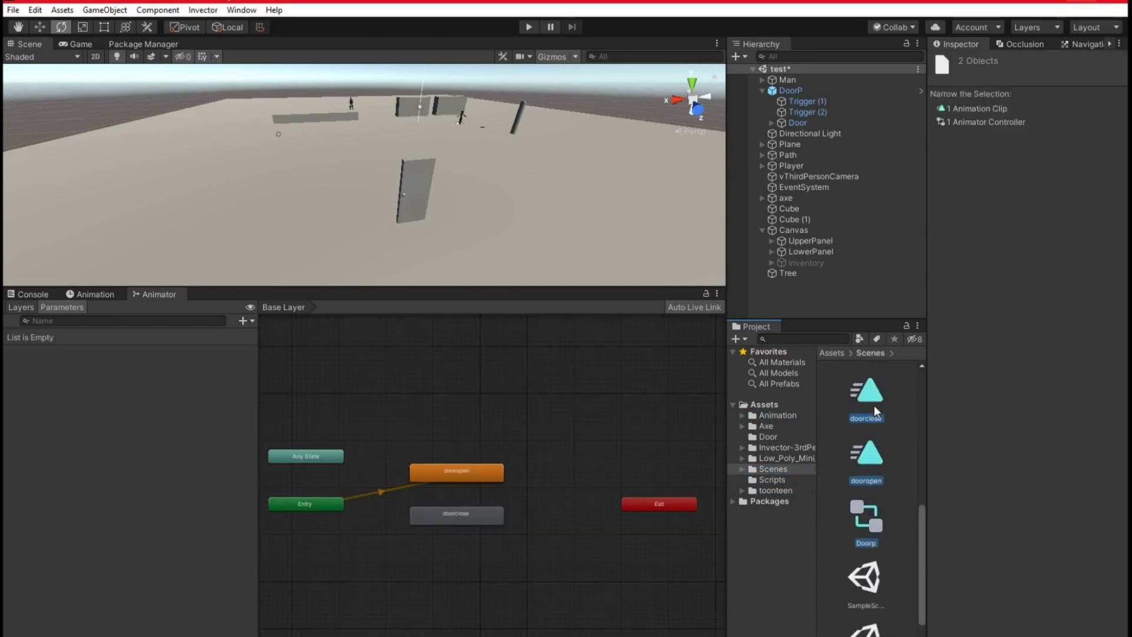
key(Delete)
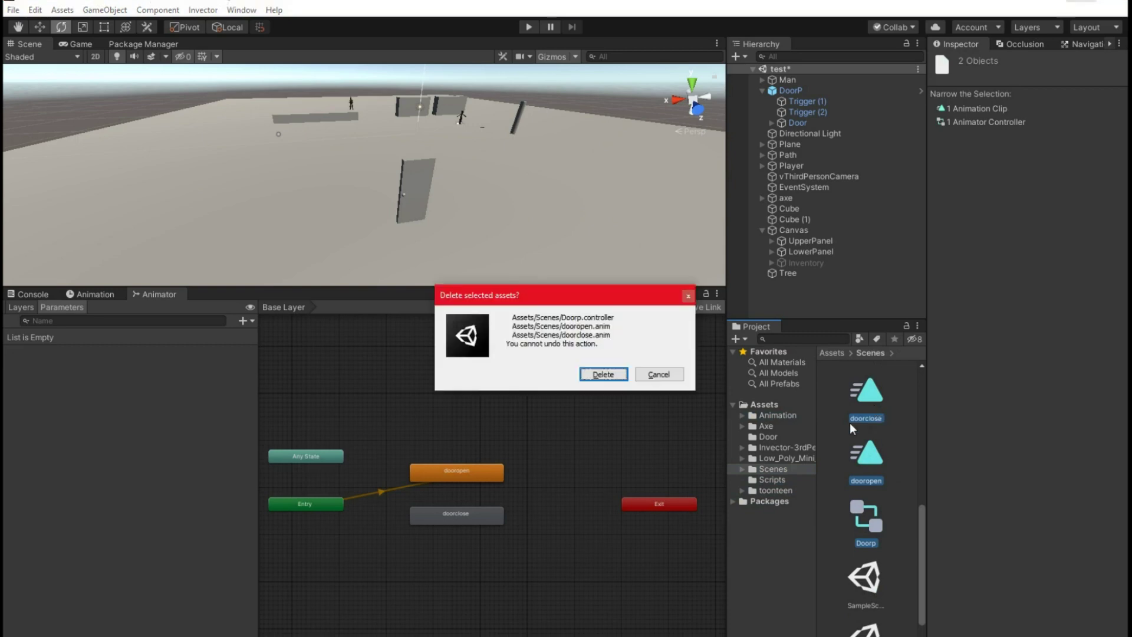
click(601, 379)
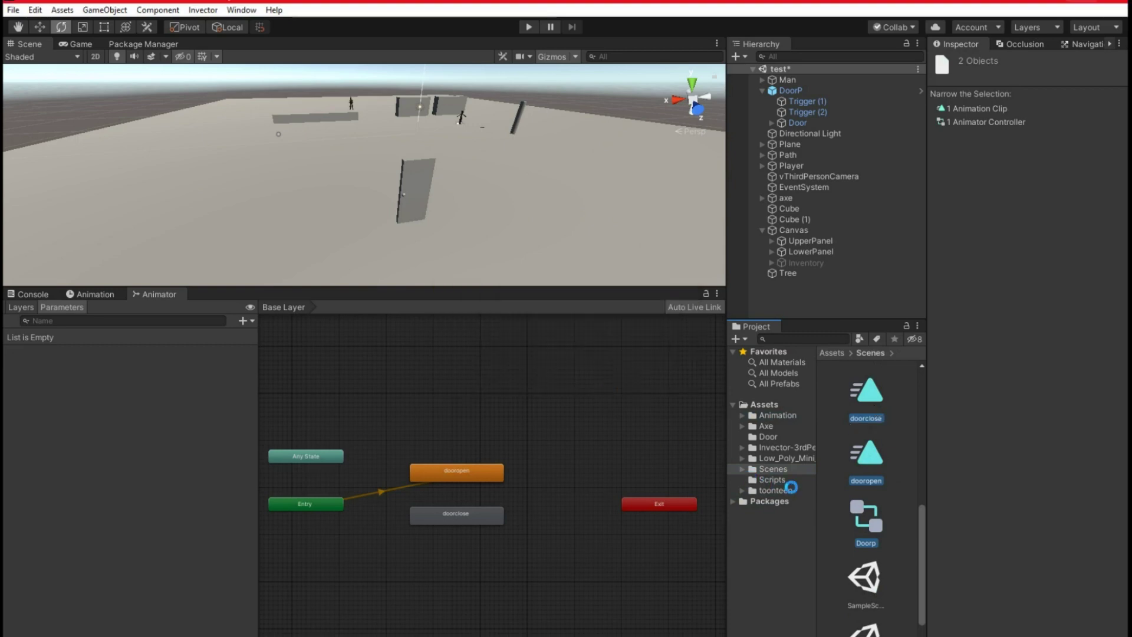
- Inspect the DoorClose and DoorClose2 clips in the Door folder and frame DoorP's Door object in the scene
click(767, 437)
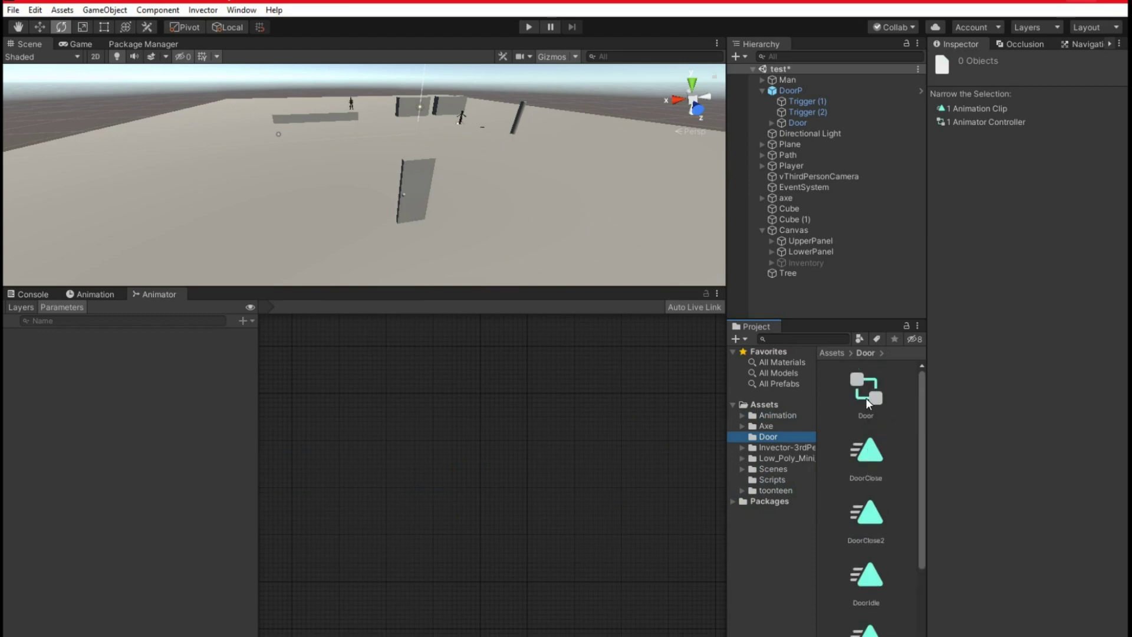
click(868, 458)
click(868, 518)
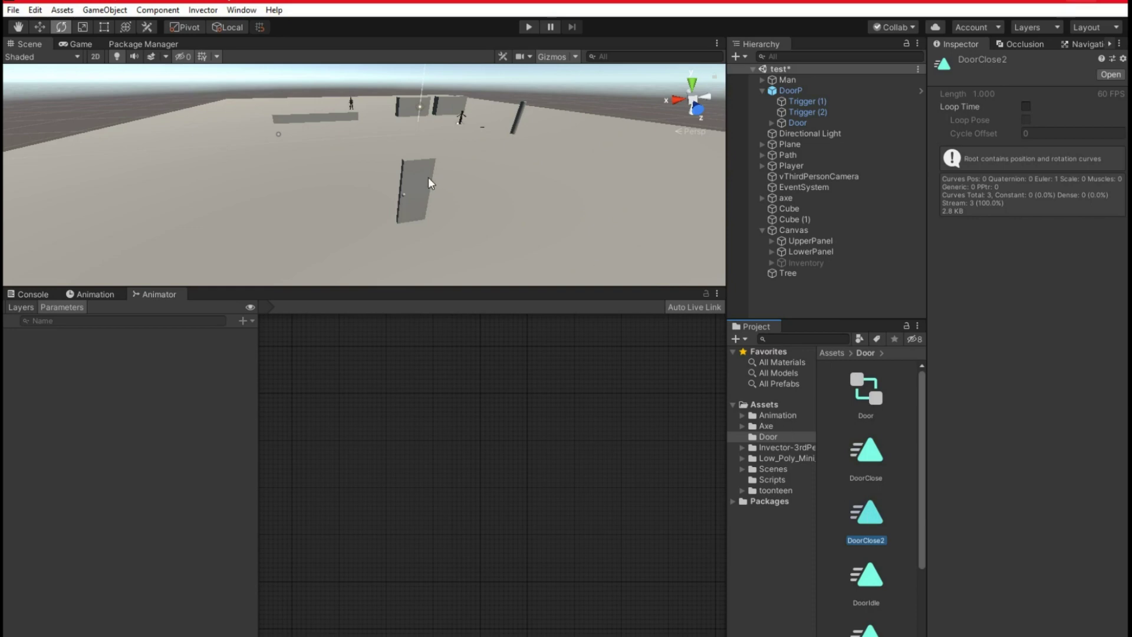
click(792, 124)
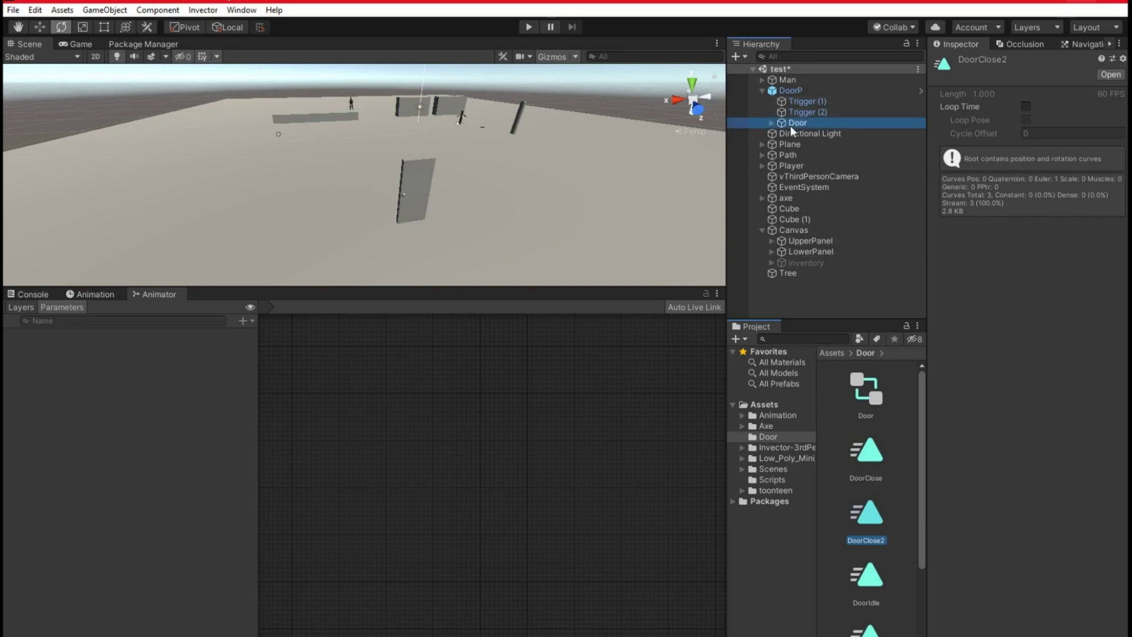
double_click(790, 126)
right_drag(528, 183, 445, 218)
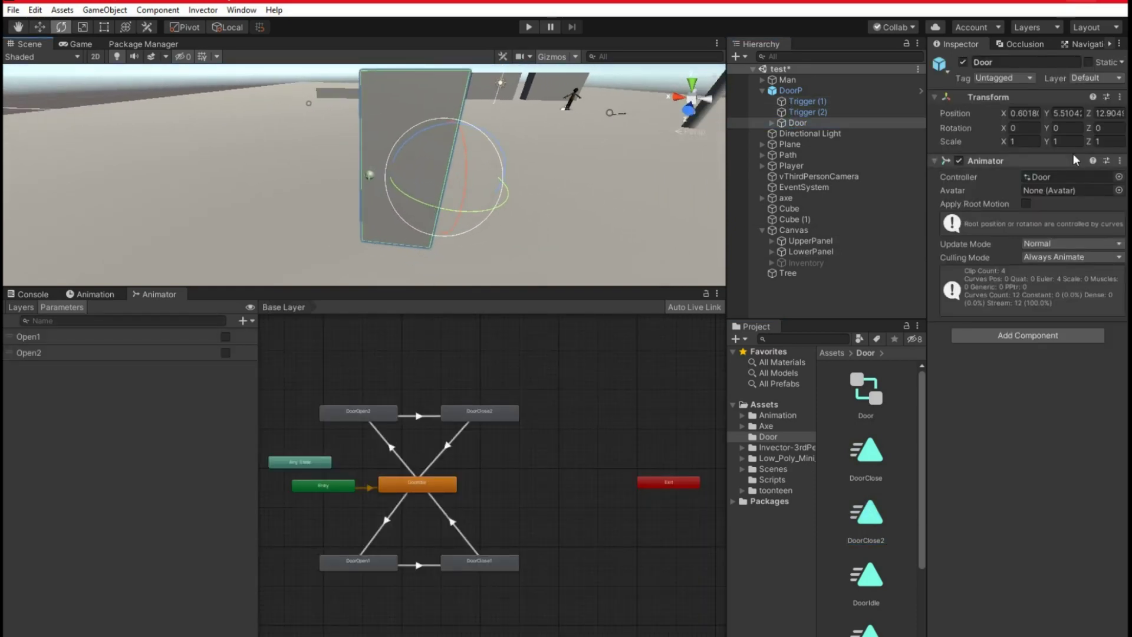
- Try a slight rotation of the Door about its Y axis, check the DoorIdle state, and reset Rotation Y to 0
drag(429, 205, 425, 235)
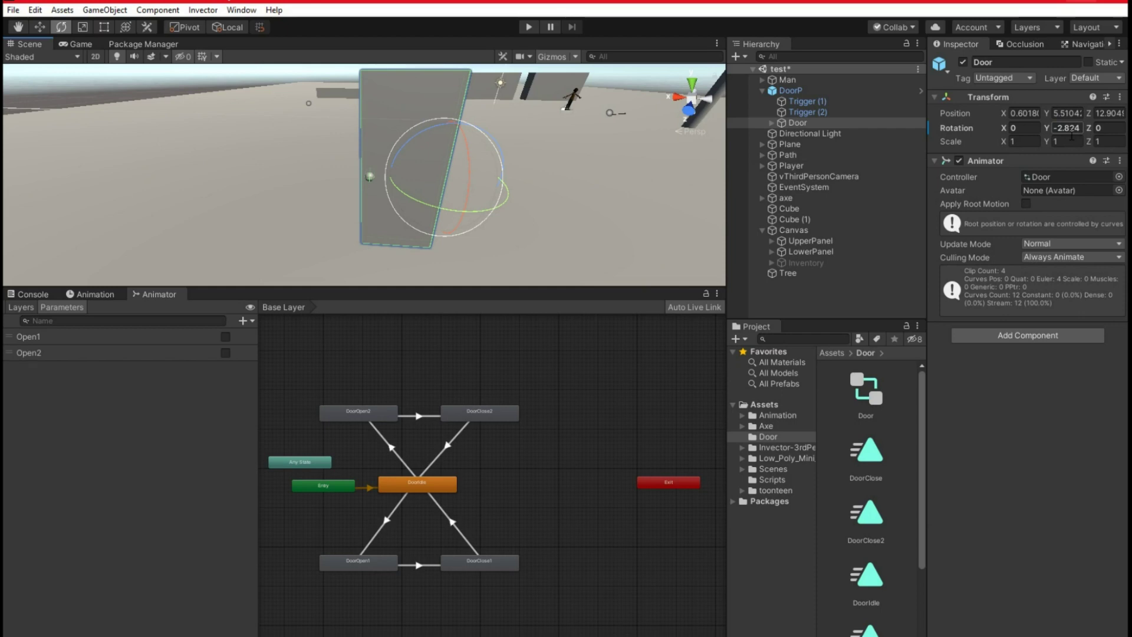
click(433, 481)
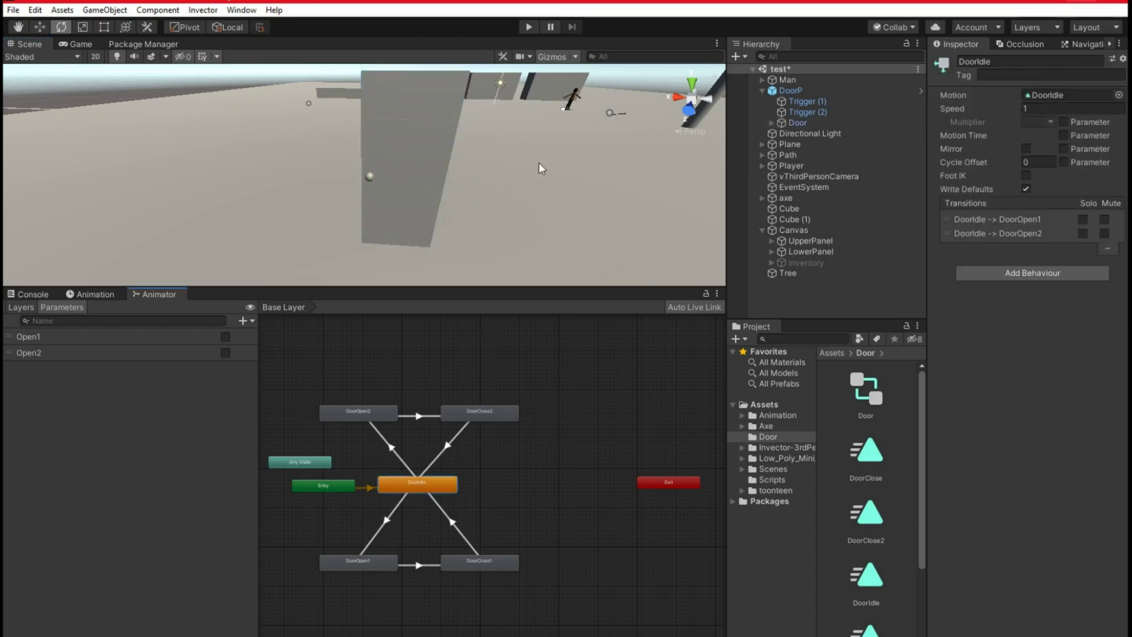
click(793, 92)
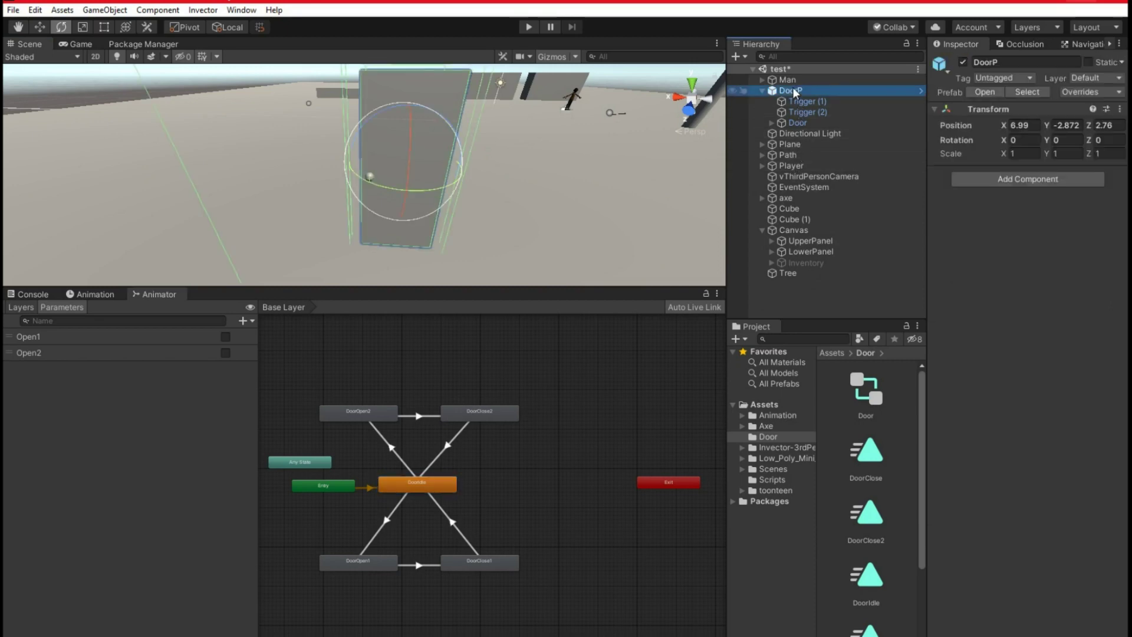
click(798, 122)
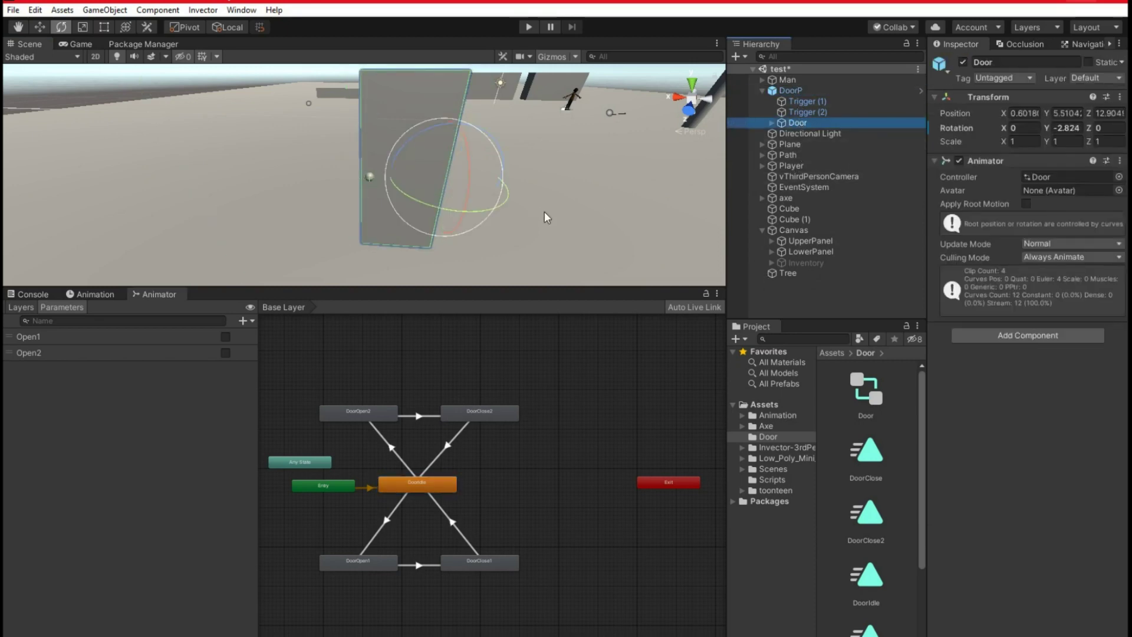
click(1061, 128)
text(0)
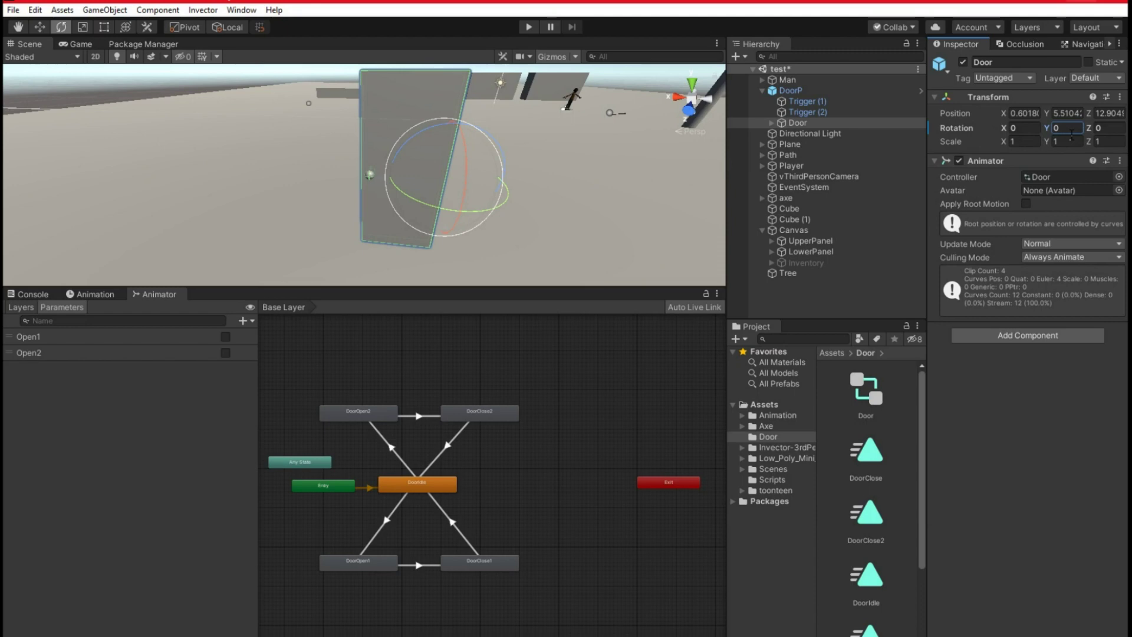
- Enlarge the scene view and inspect the colliders and door scripts on Trigger (2) and Trigger (1) of DoorP
click(42, 294)
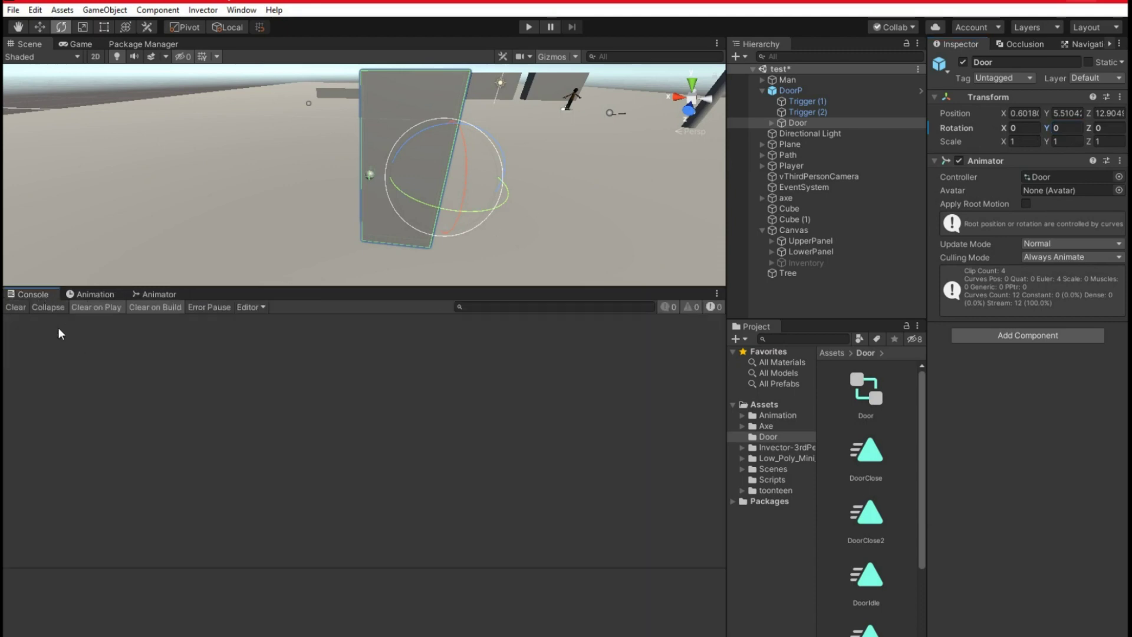
drag(386, 296, 398, 471)
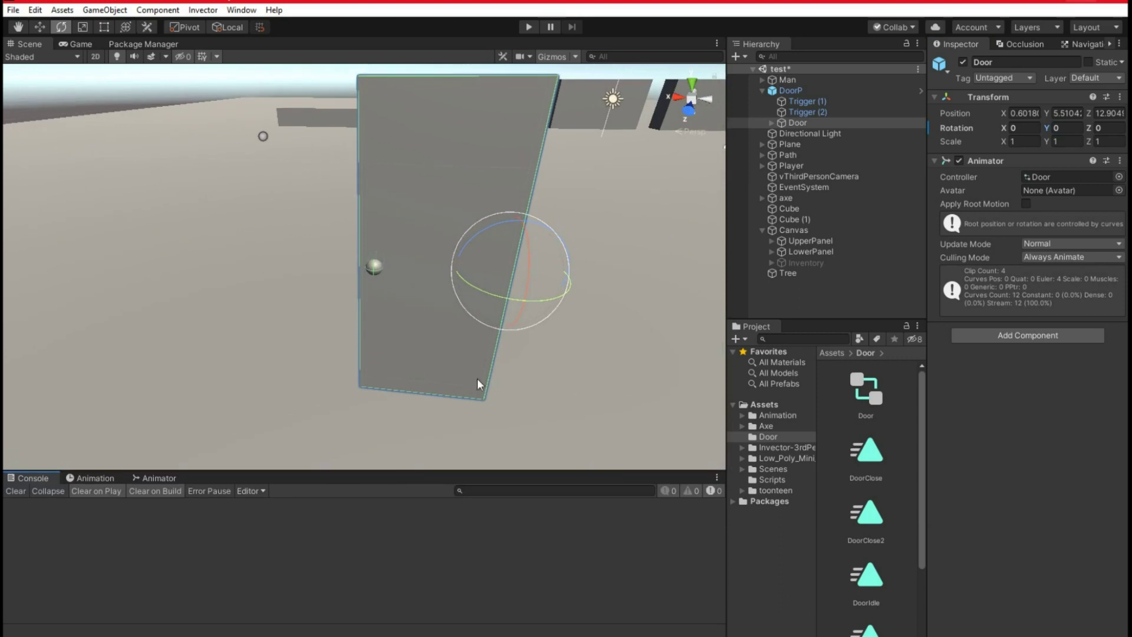
click(790, 91)
click(805, 113)
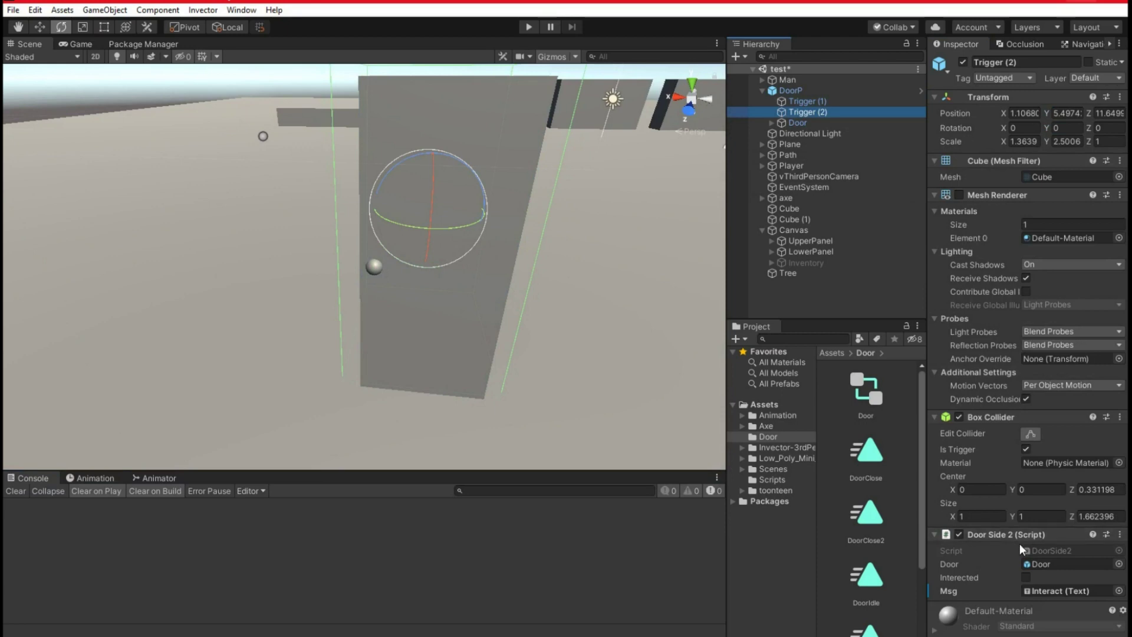
click(808, 101)
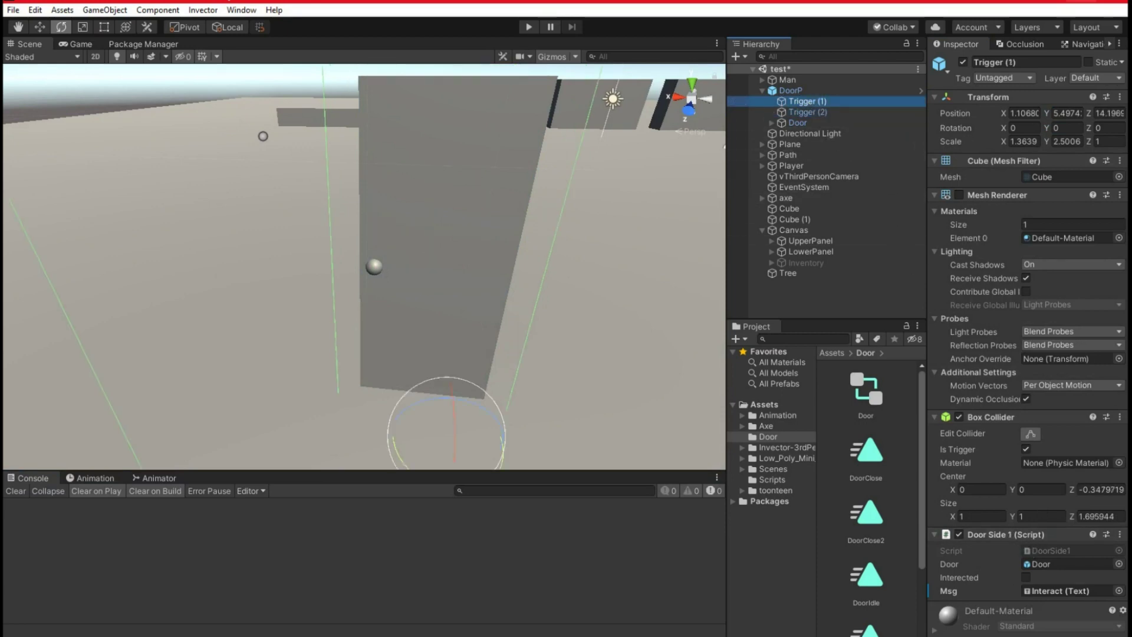
- Switch to Visual Studio and review the Door, interected and msg fields and the three method declarations in DoorSide2.cs
key(super)
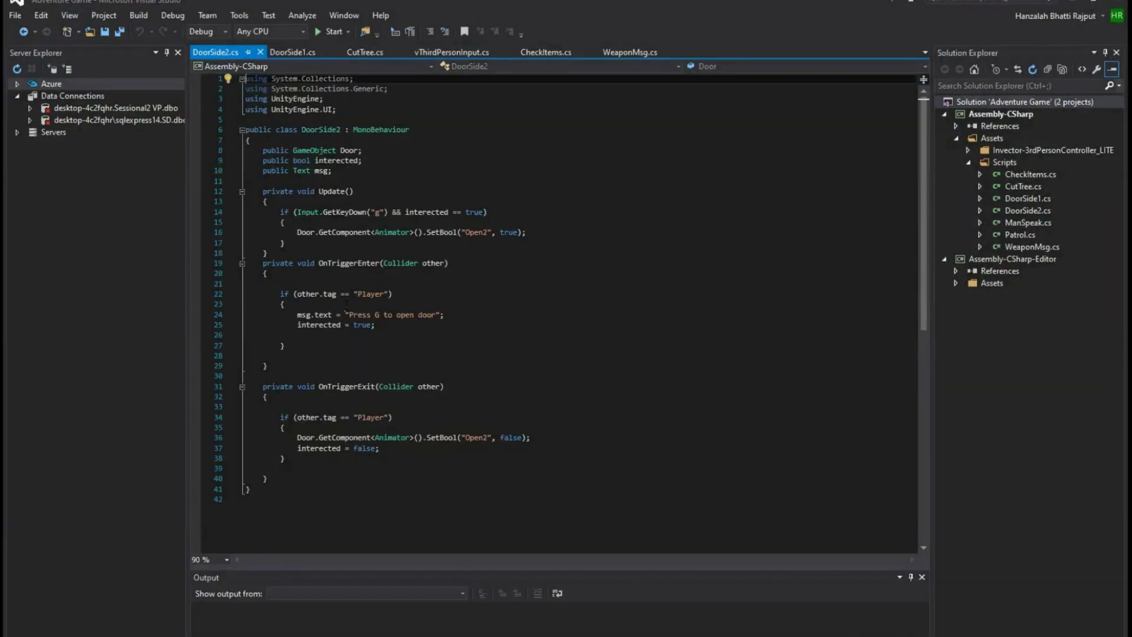
drag(263, 150, 370, 179)
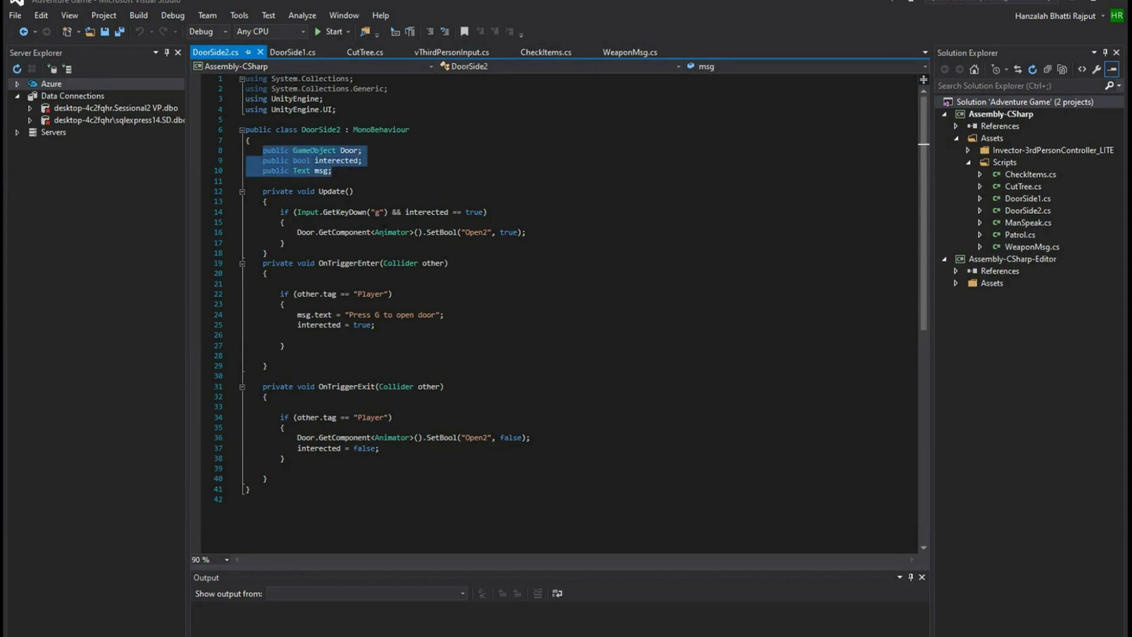
click(336, 162)
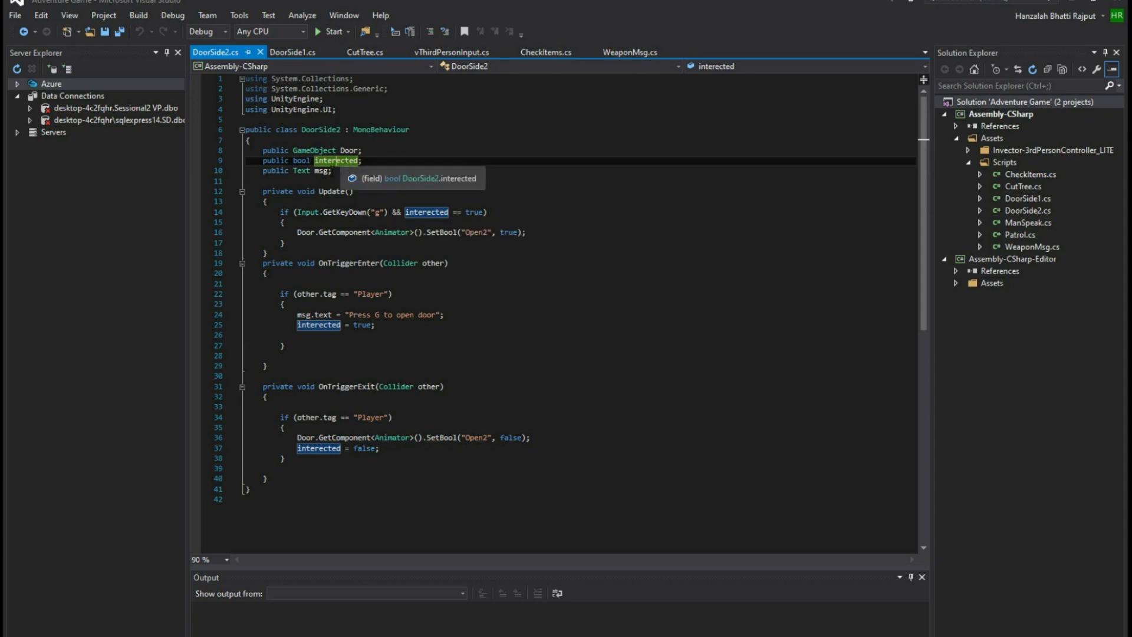
click(321, 171)
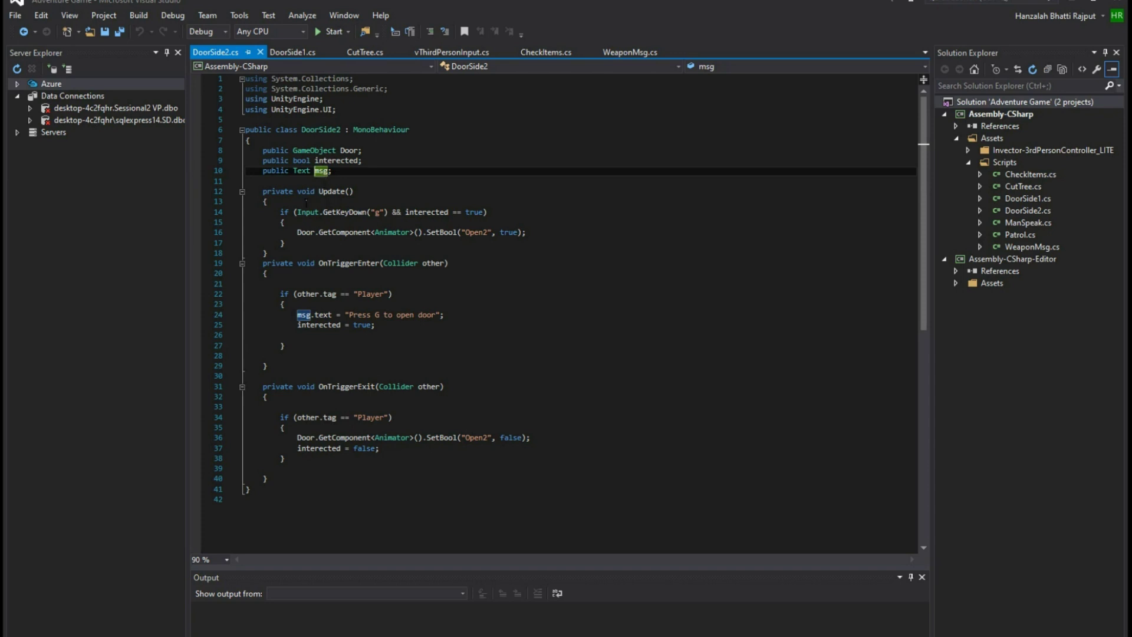
click(331, 192)
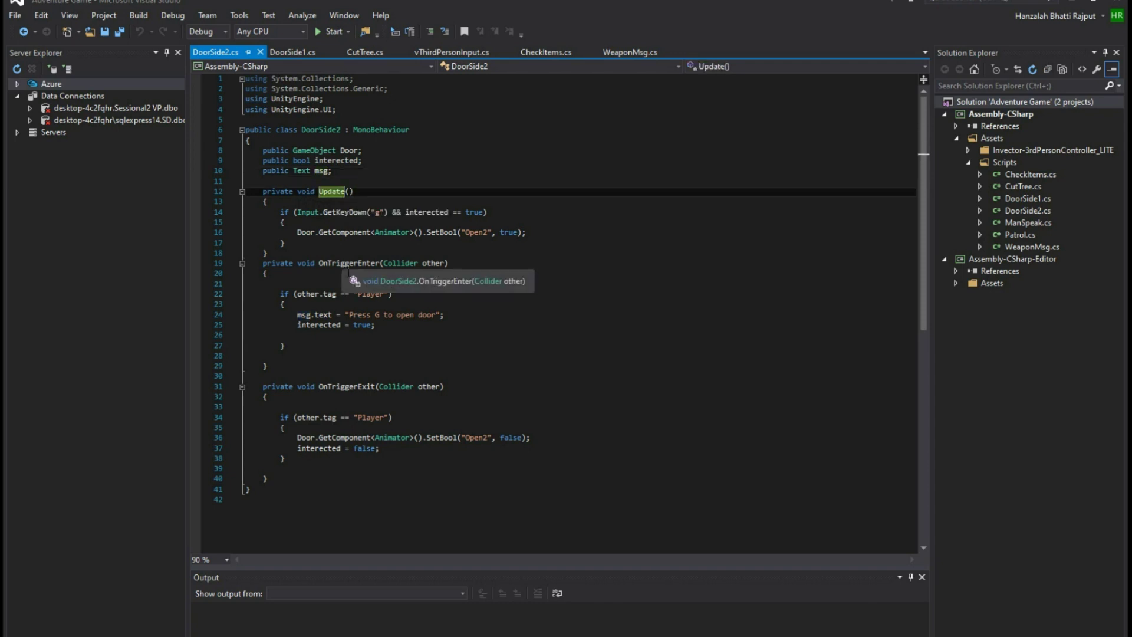
click(345, 263)
click(348, 387)
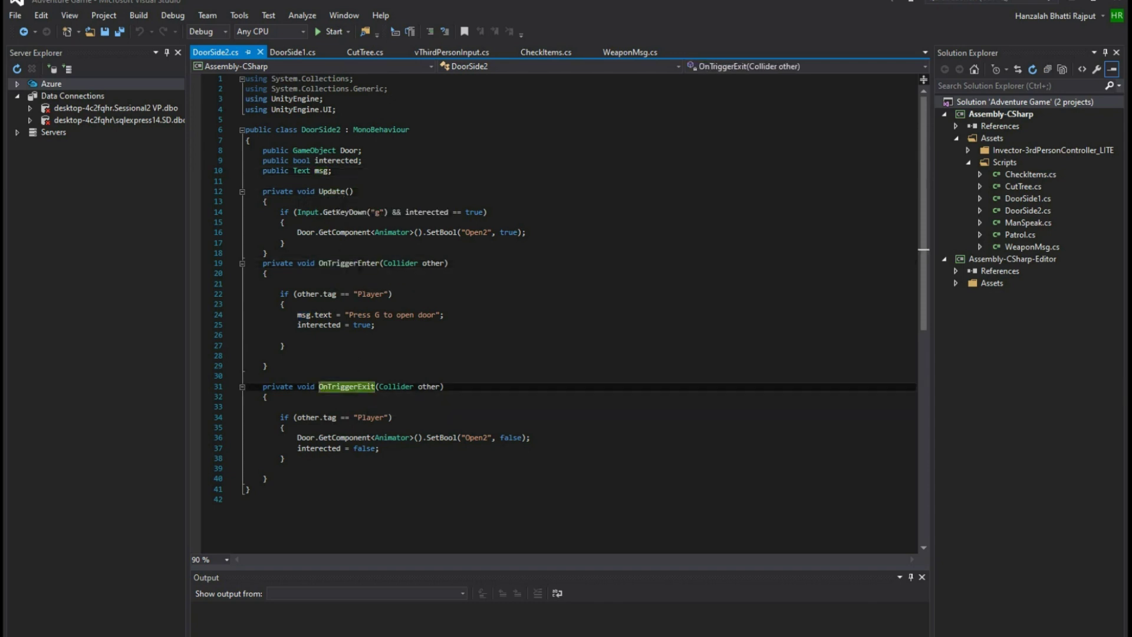
- Examine how OnTriggerEnter and OnTriggerExit in DoorSide2.cs check the Player tag and set the door's state and interected flag
click(349, 263)
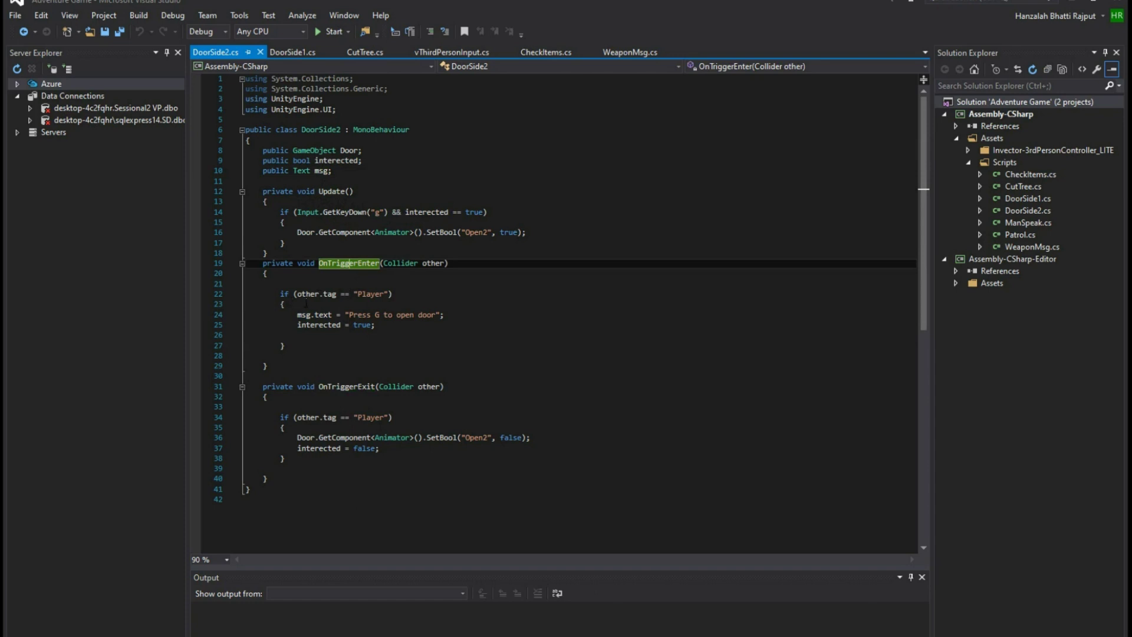
click(306, 293)
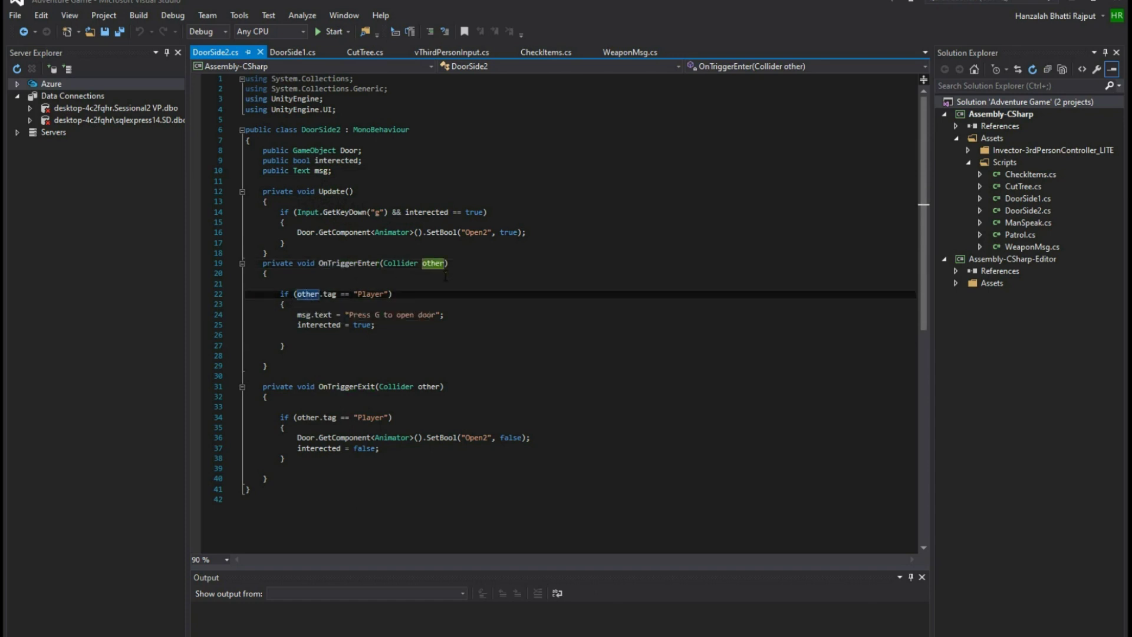
click(368, 295)
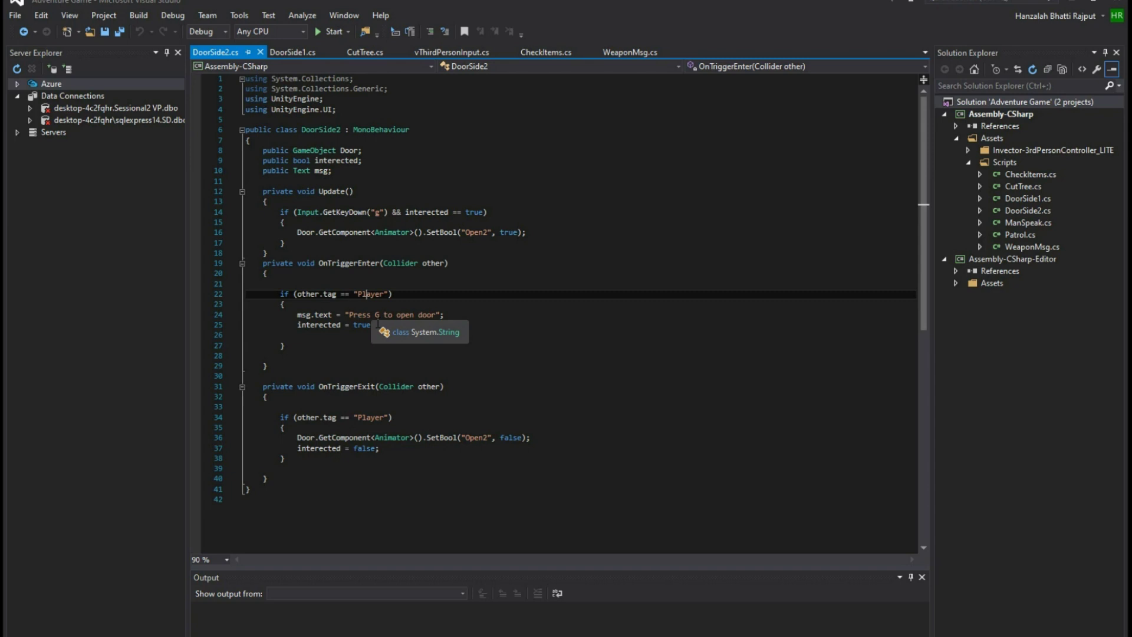
double_click(350, 394)
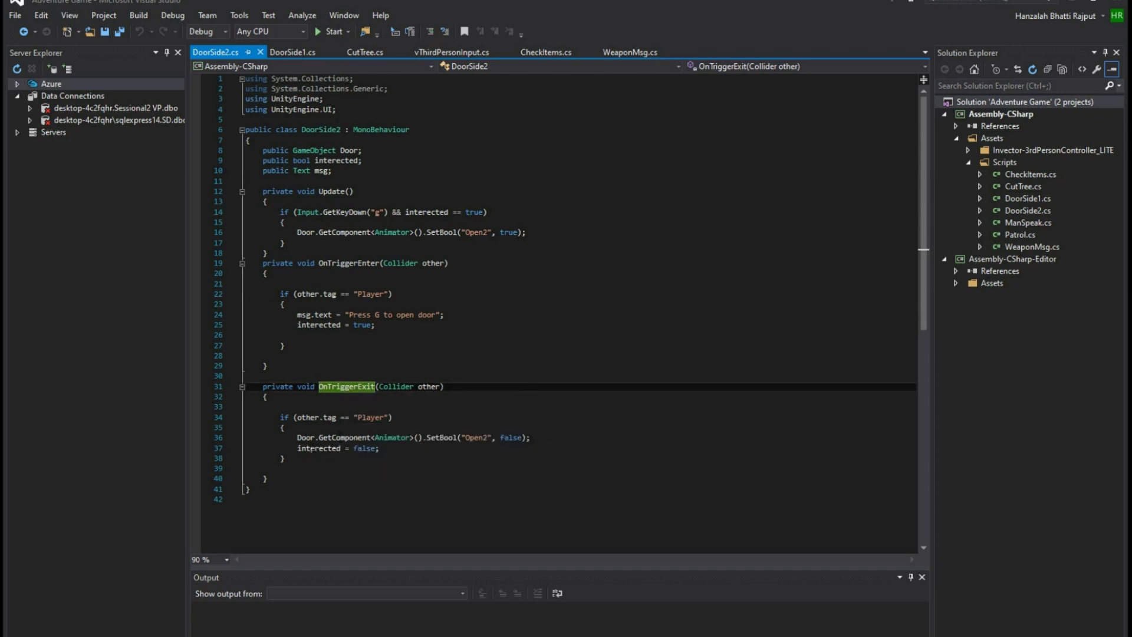
click(307, 438)
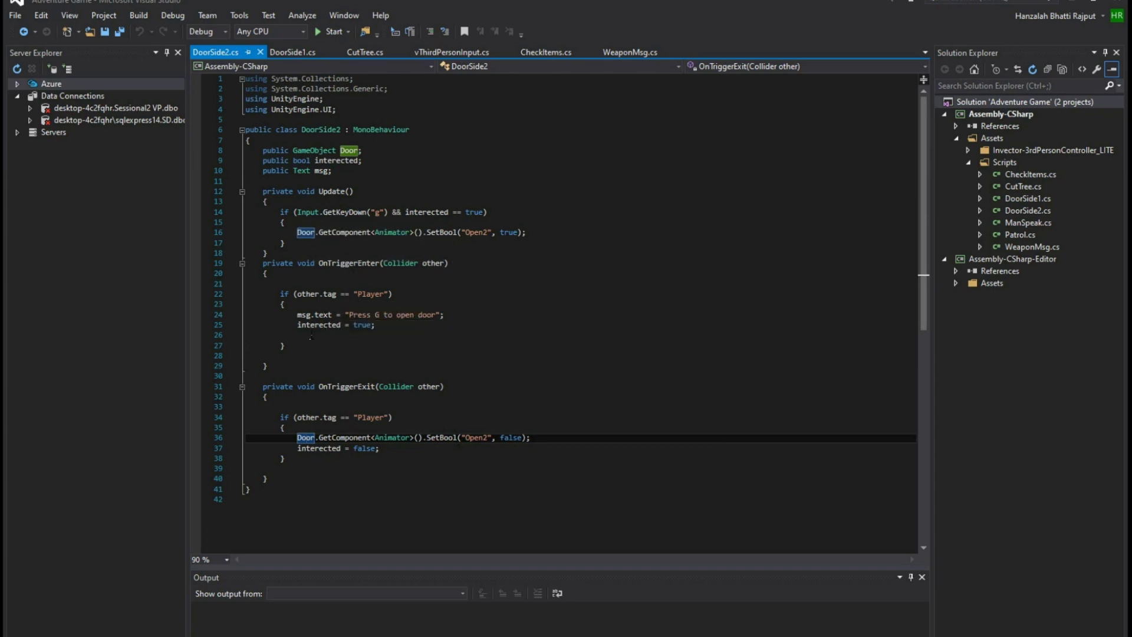
click(354, 325)
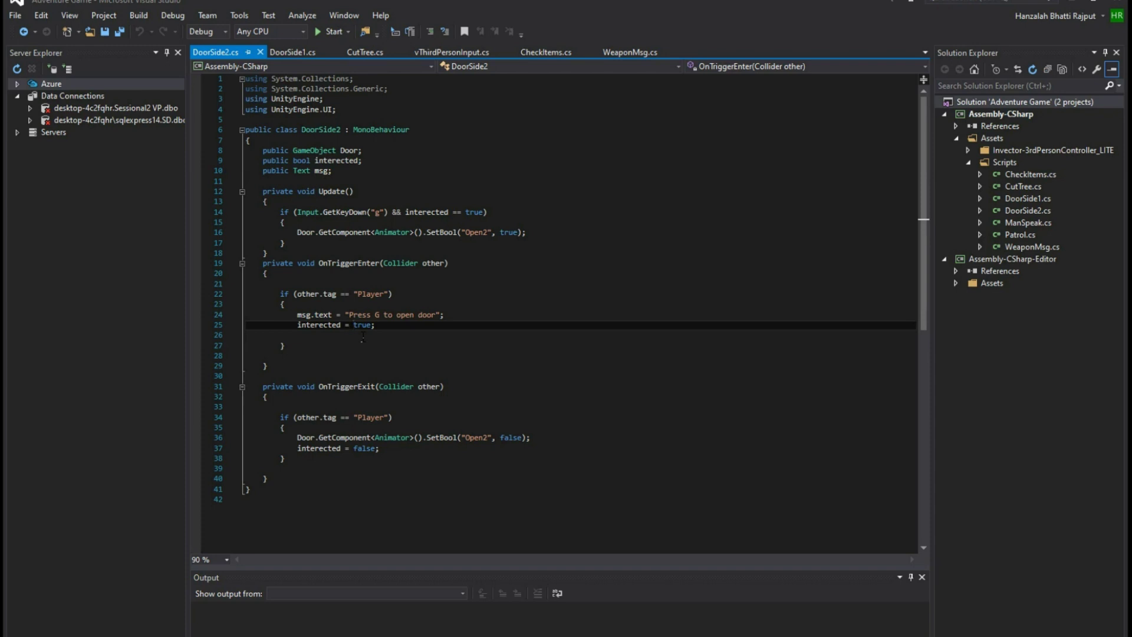
- Examine the key and interected condition in Update and compare the "Open2" SetBool calls in Update and OnTriggerExit
click(297, 212)
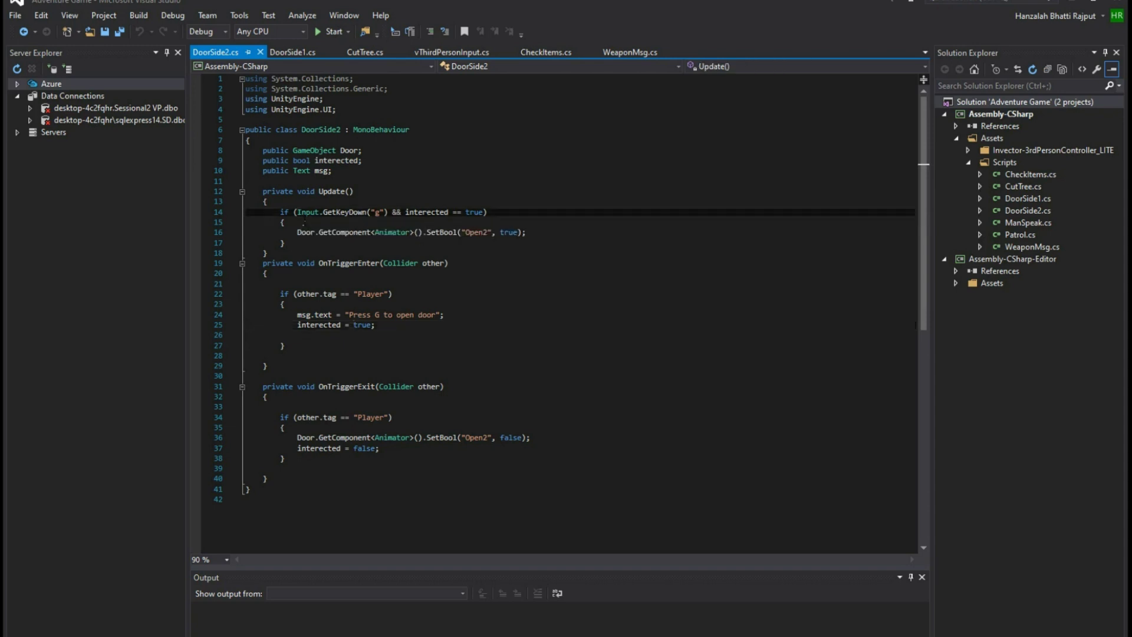
drag(297, 213, 393, 213)
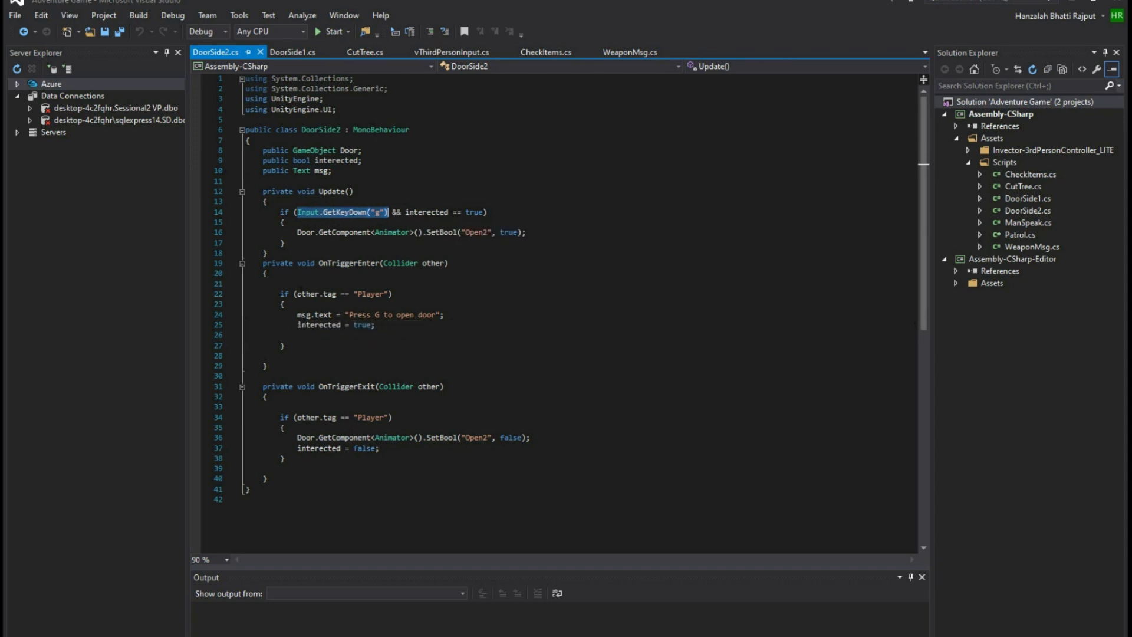
drag(297, 325, 408, 329)
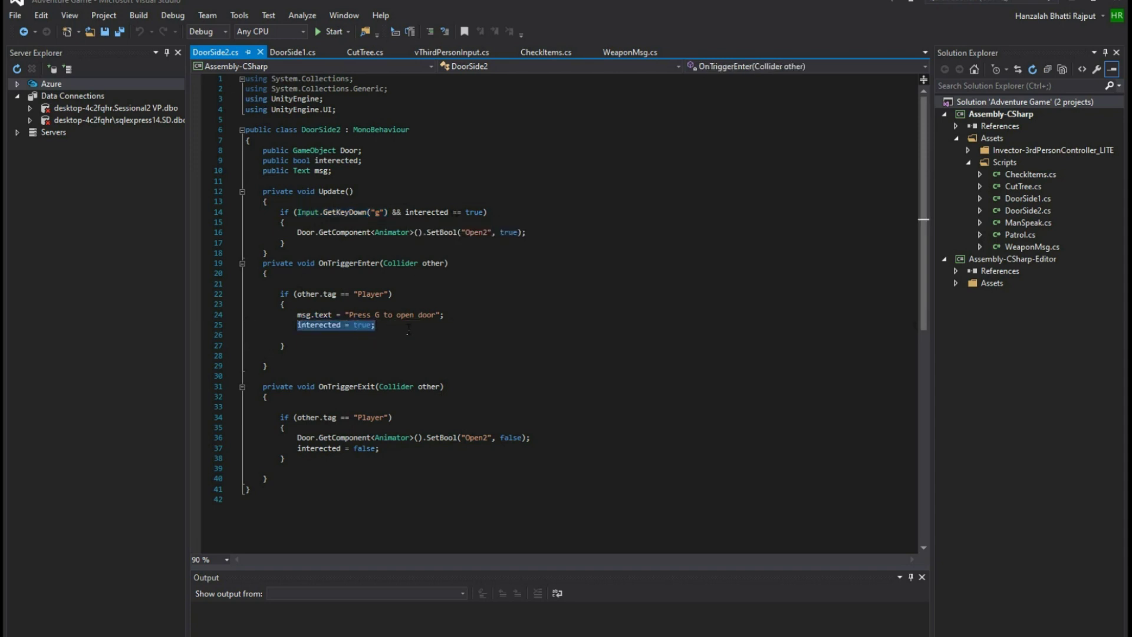
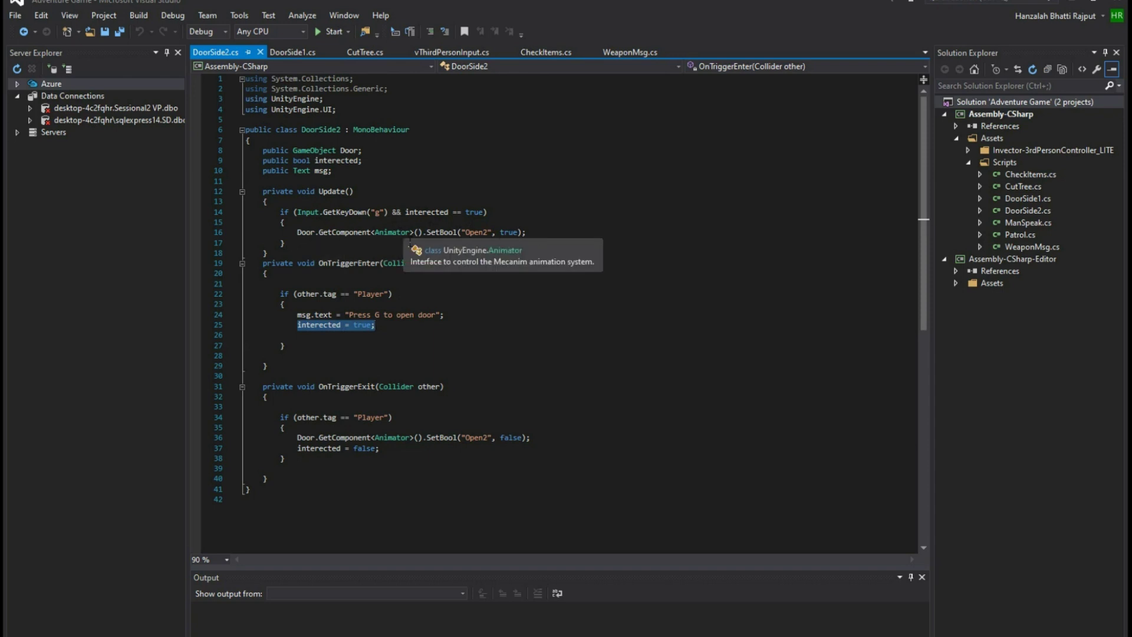
click(450, 232)
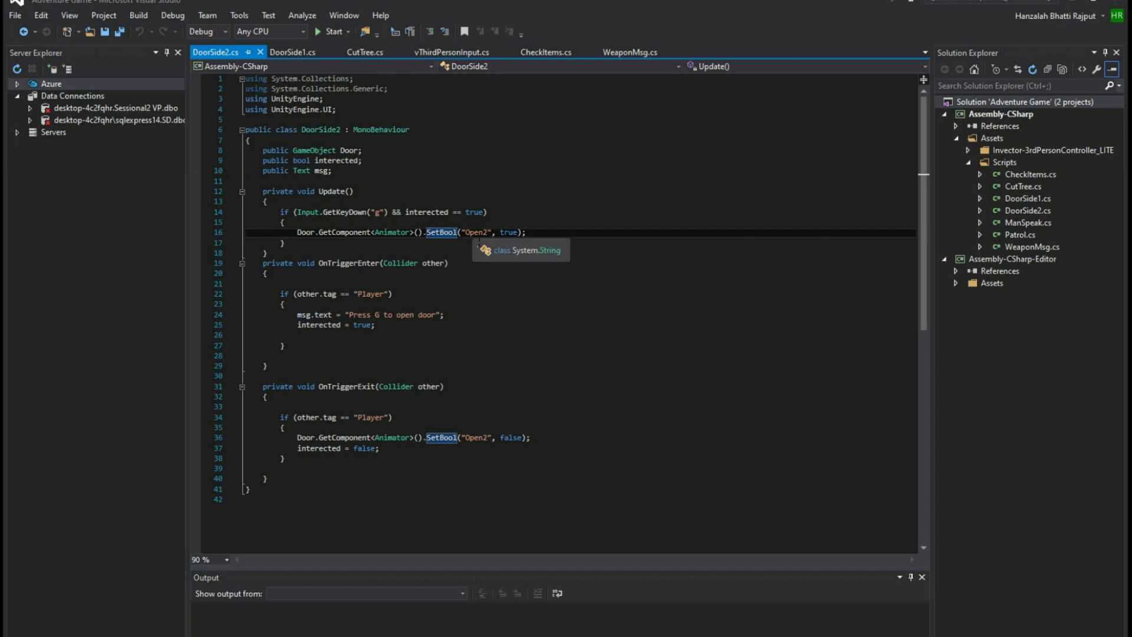
double_click(476, 233)
click(514, 244)
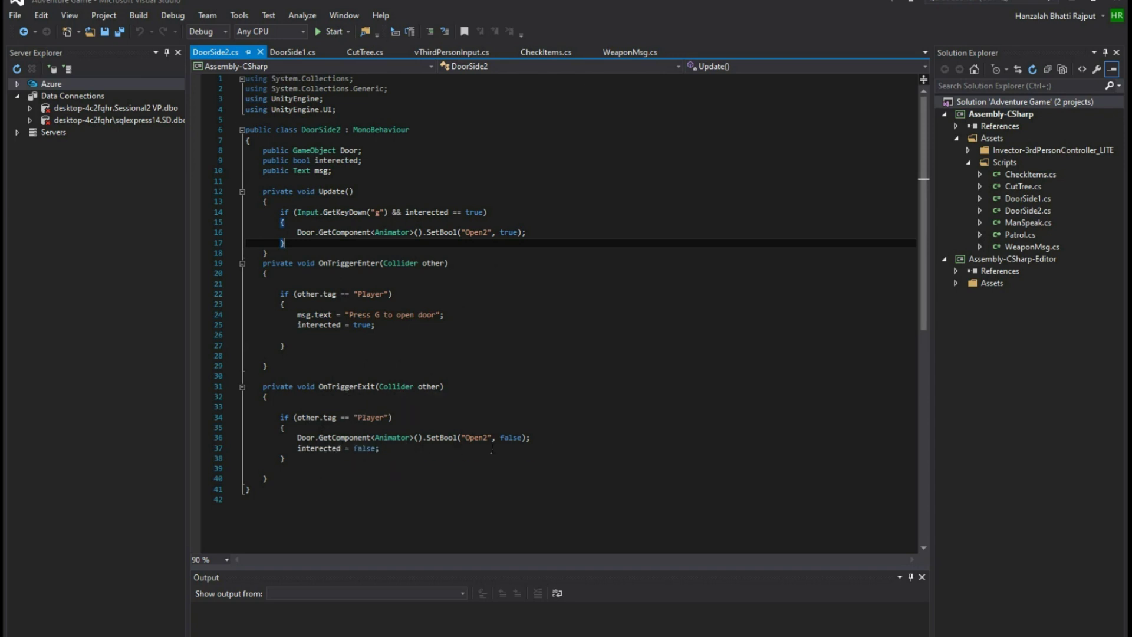
click(504, 438)
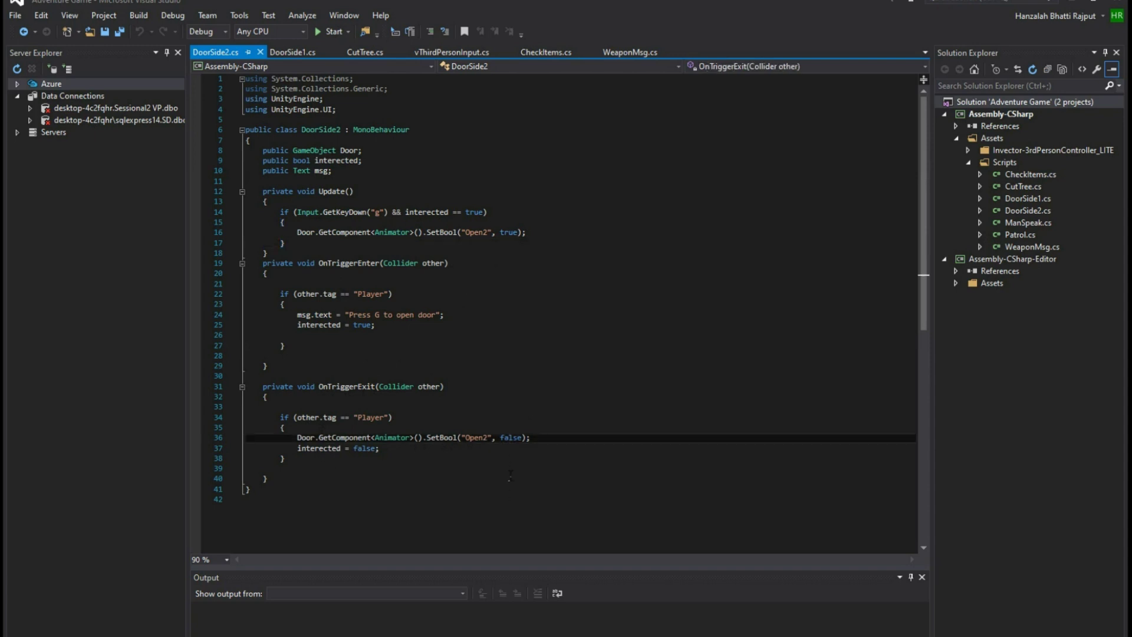
- Switch to Unity, enlarge the Animator view, and compare its Open1 and Open2 parameters with the door scripts on the triggers
key(super)
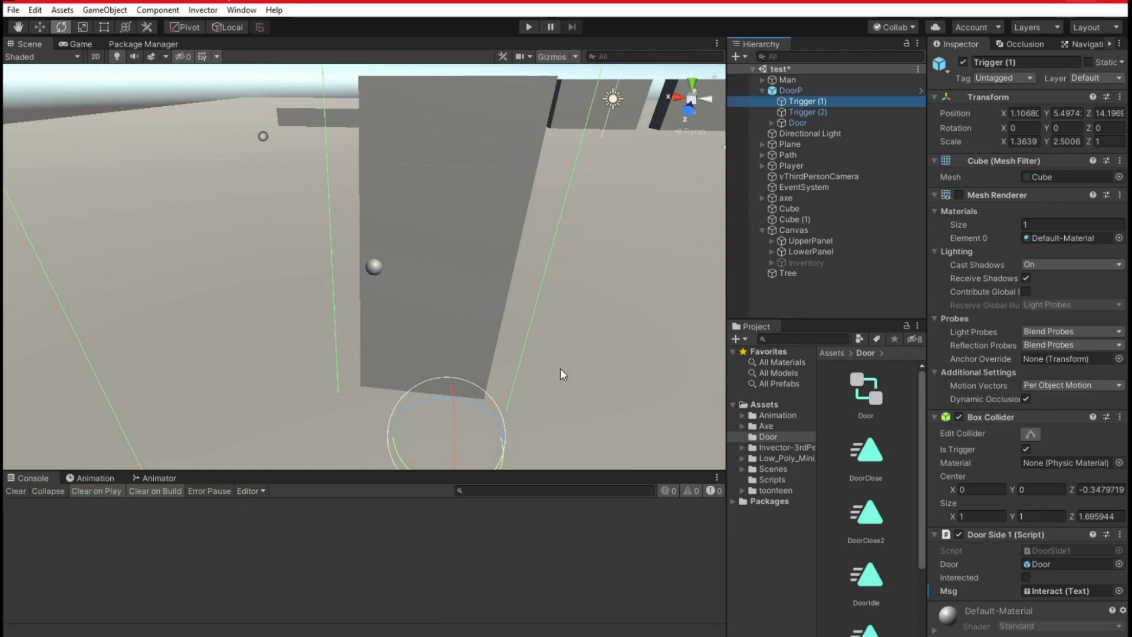
click(155, 478)
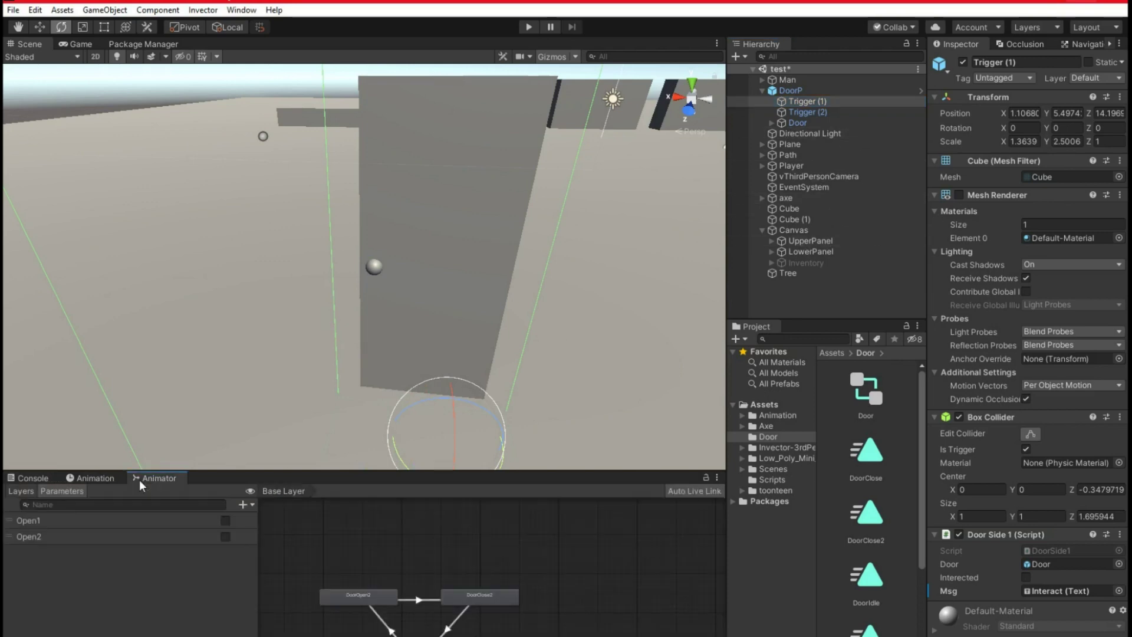
drag(142, 472, 141, 207)
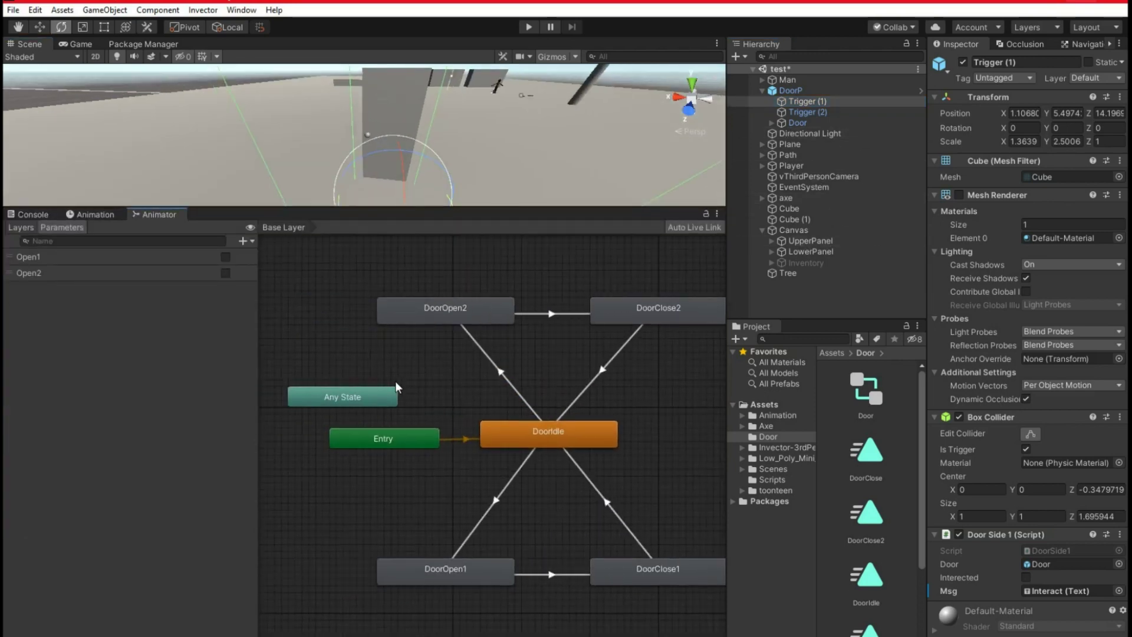
click(25, 256)
click(38, 273)
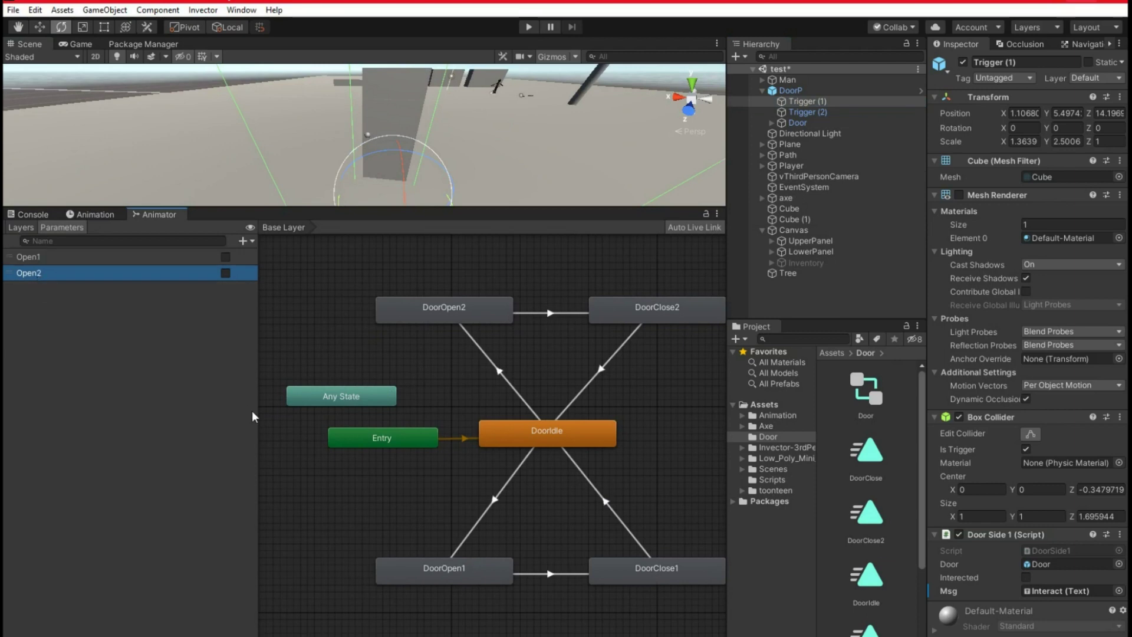
middle_drag(363, 472, 315, 472)
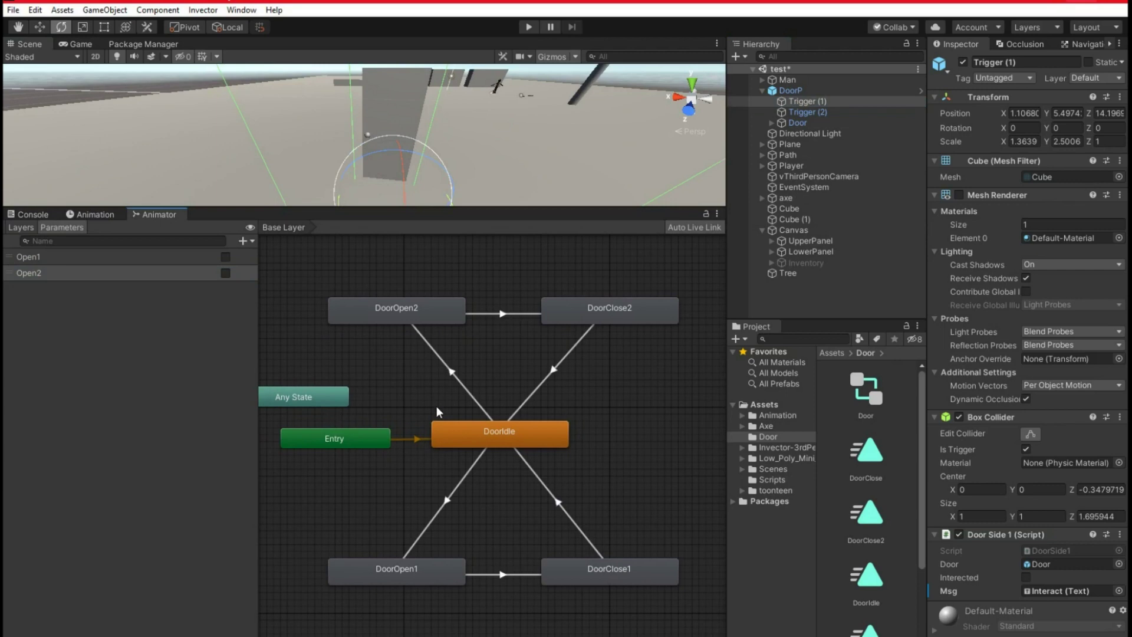
click(69, 258)
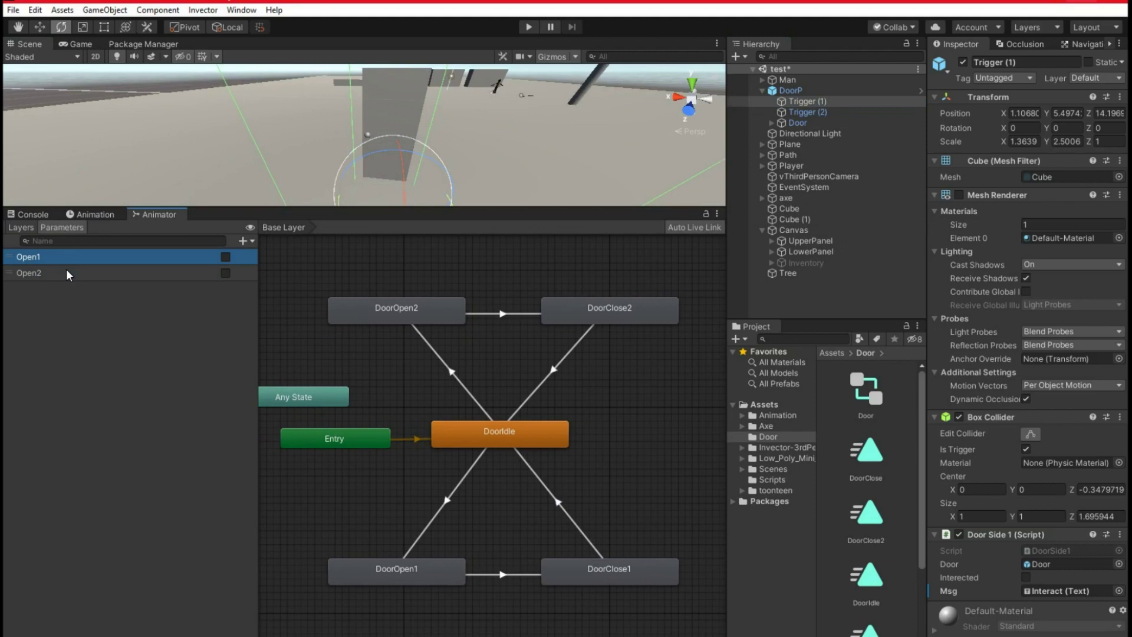
click(67, 275)
click(61, 256)
click(62, 273)
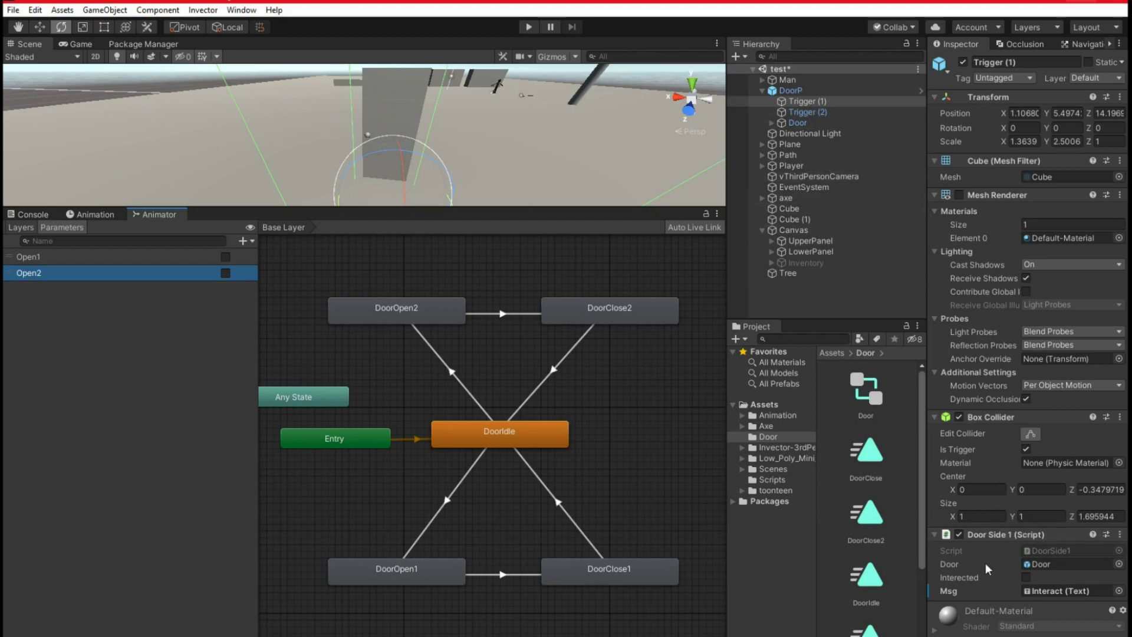
click(808, 113)
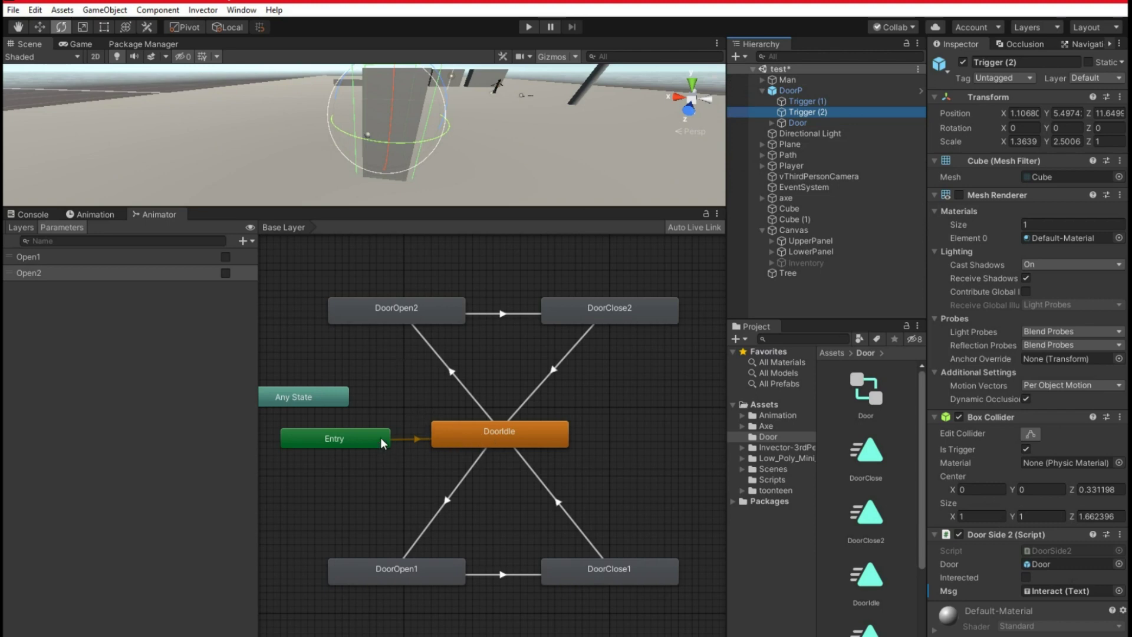
- Inspect the DoorIdle state and the conditions on its transitions to DoorOpen1 and DoorOpen2 and on DoorOpen1 to DoorClose1
click(507, 439)
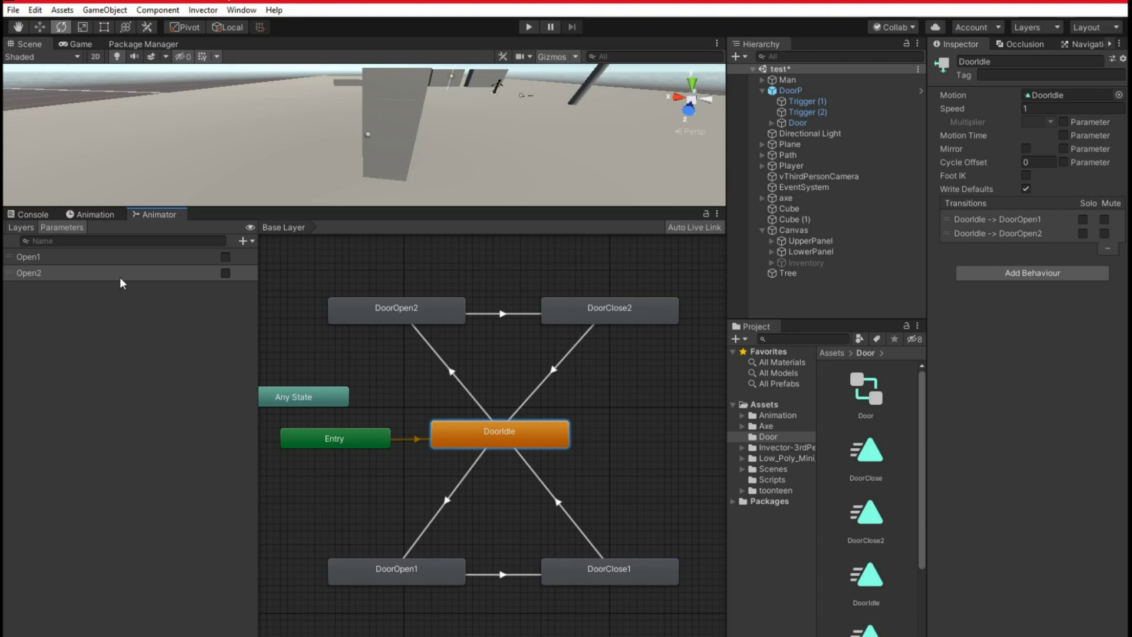
click(42, 258)
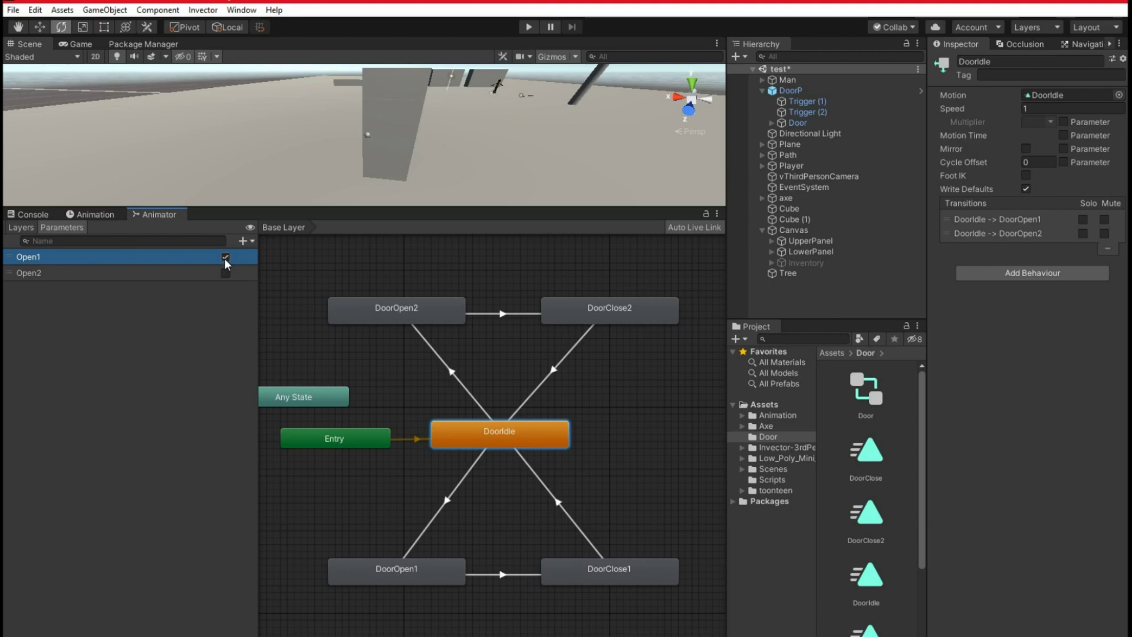
click(451, 371)
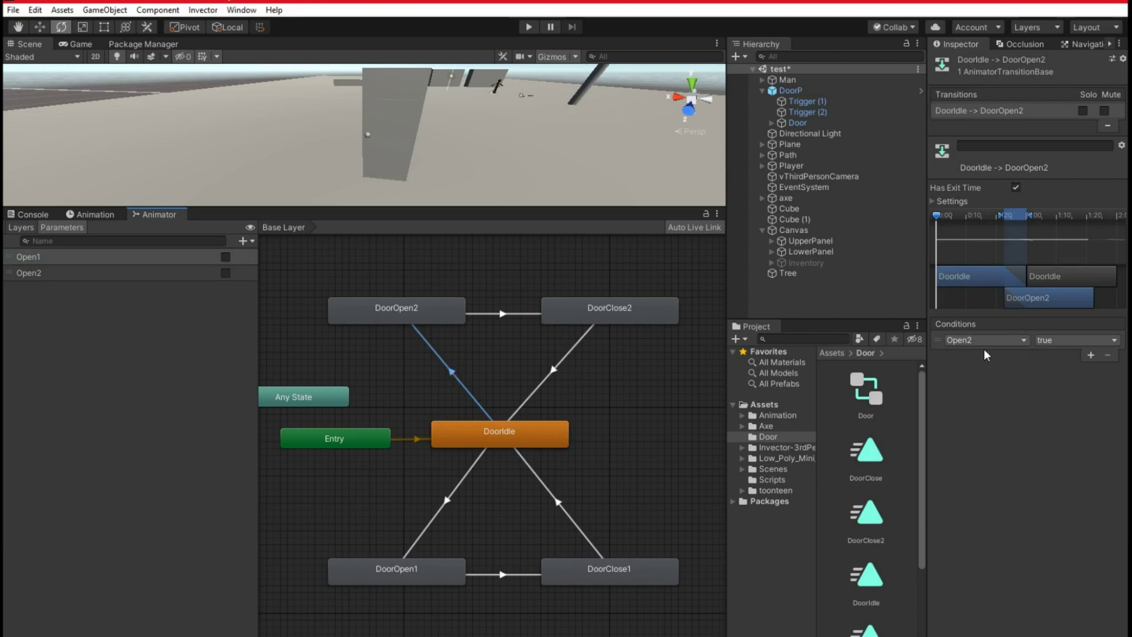
click(449, 496)
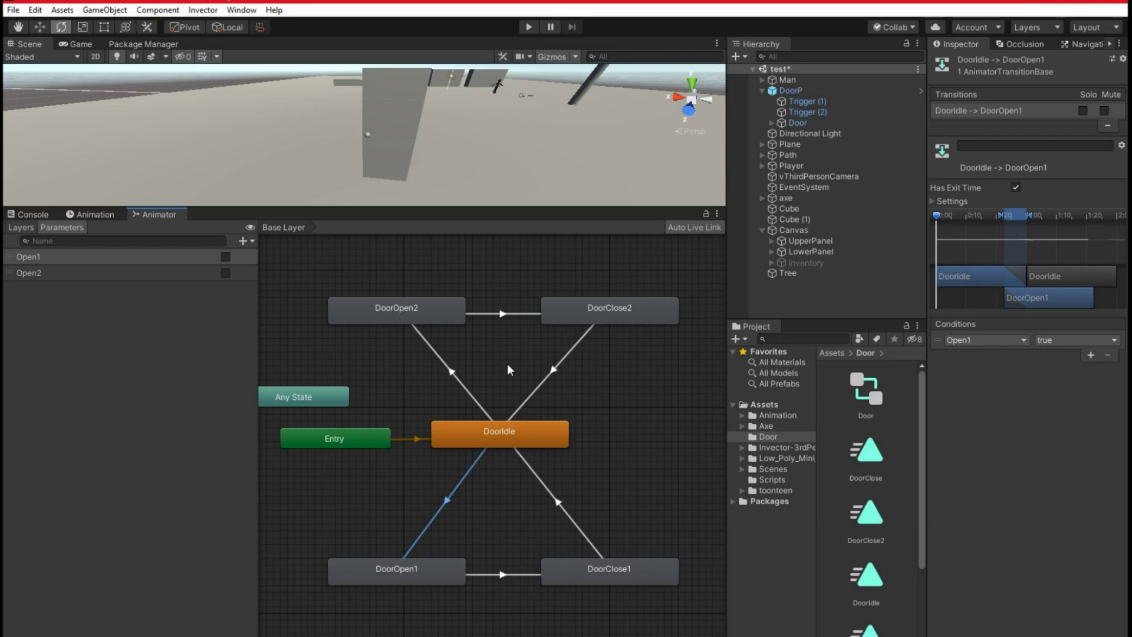
click(398, 581)
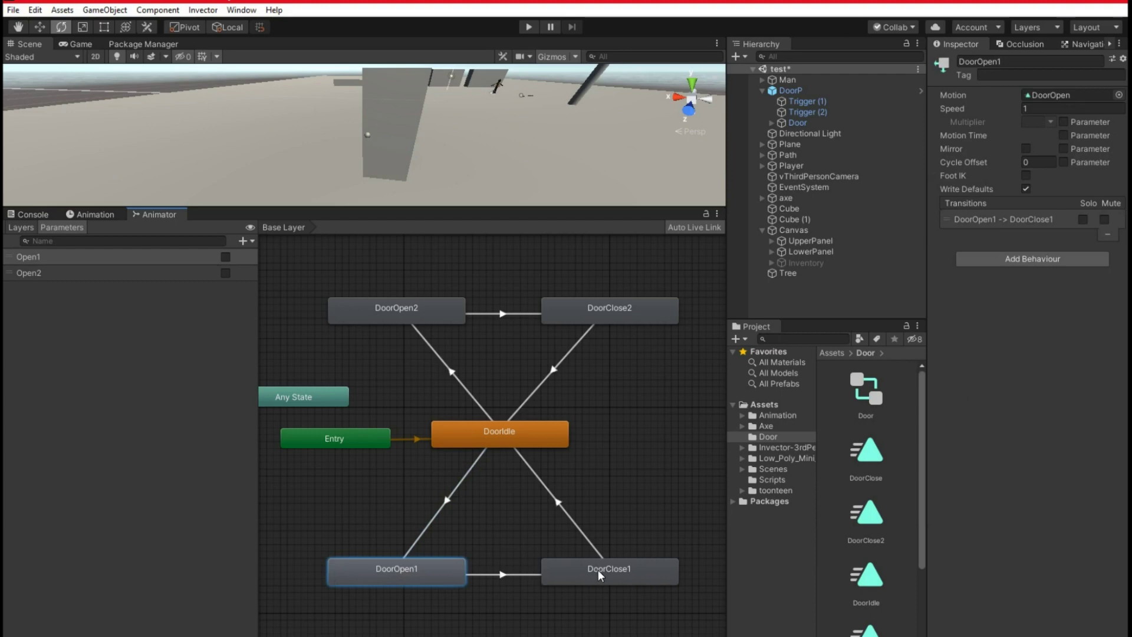
click(506, 576)
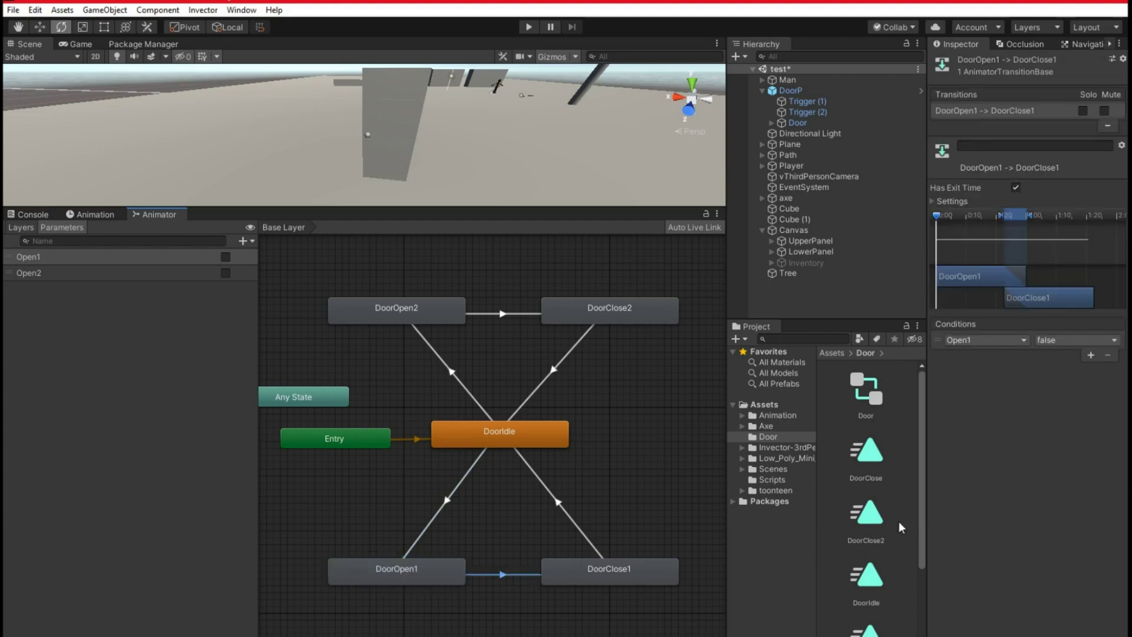
click(410, 577)
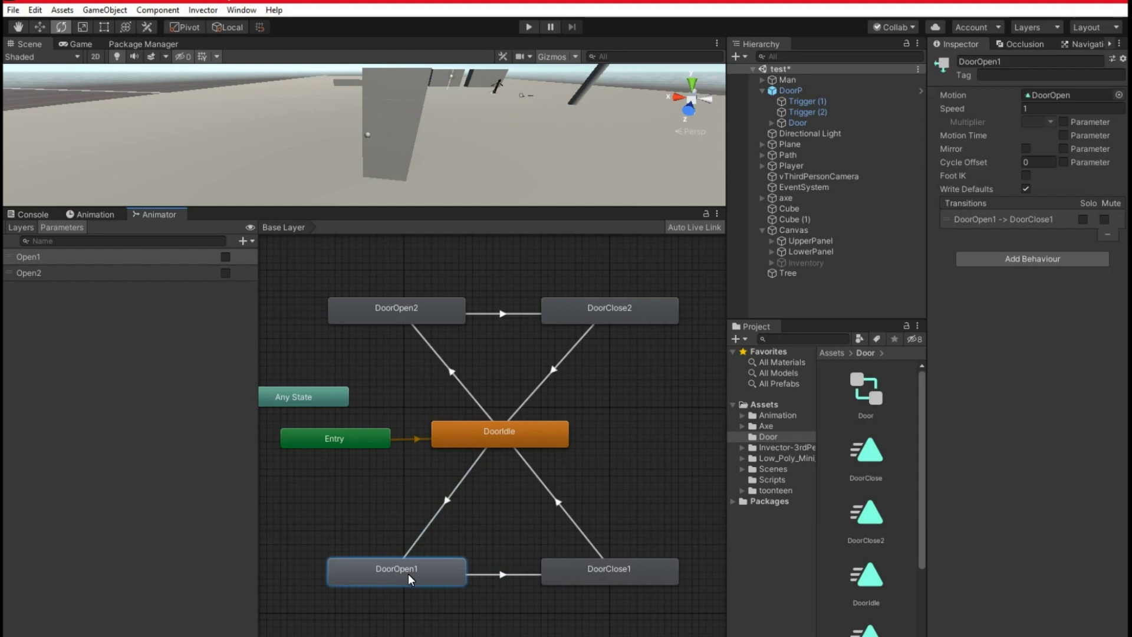
click(500, 575)
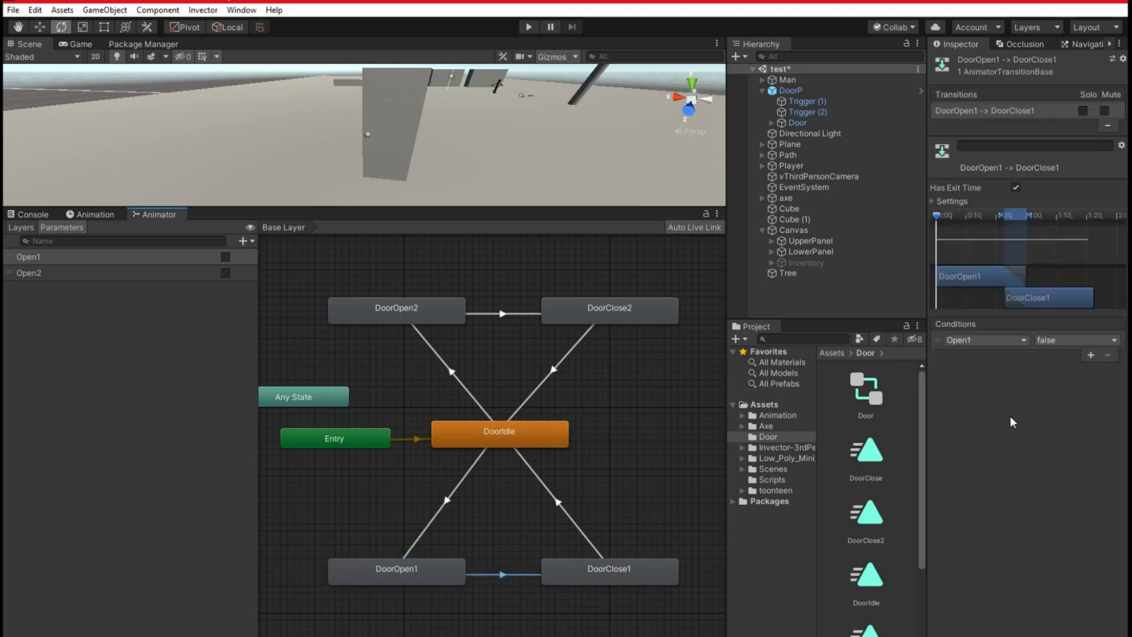
- Examine the Open1 condition on the DoorOpen1 to DoorClose1 transition and the DoorClose1 transition back to DoorIdle
click(978, 340)
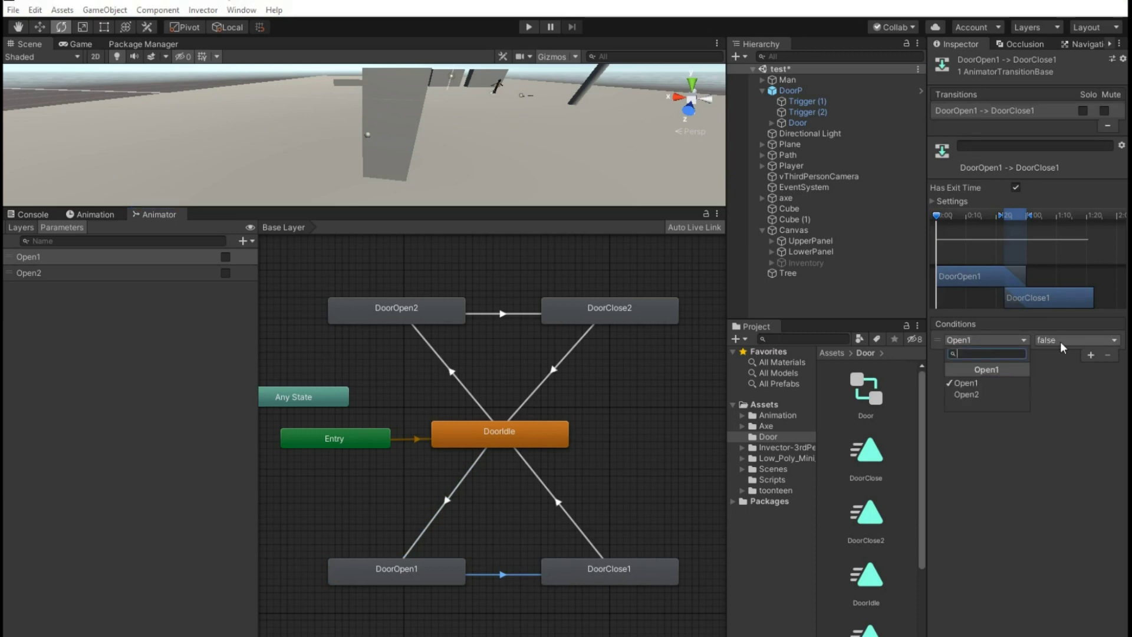
click(1057, 432)
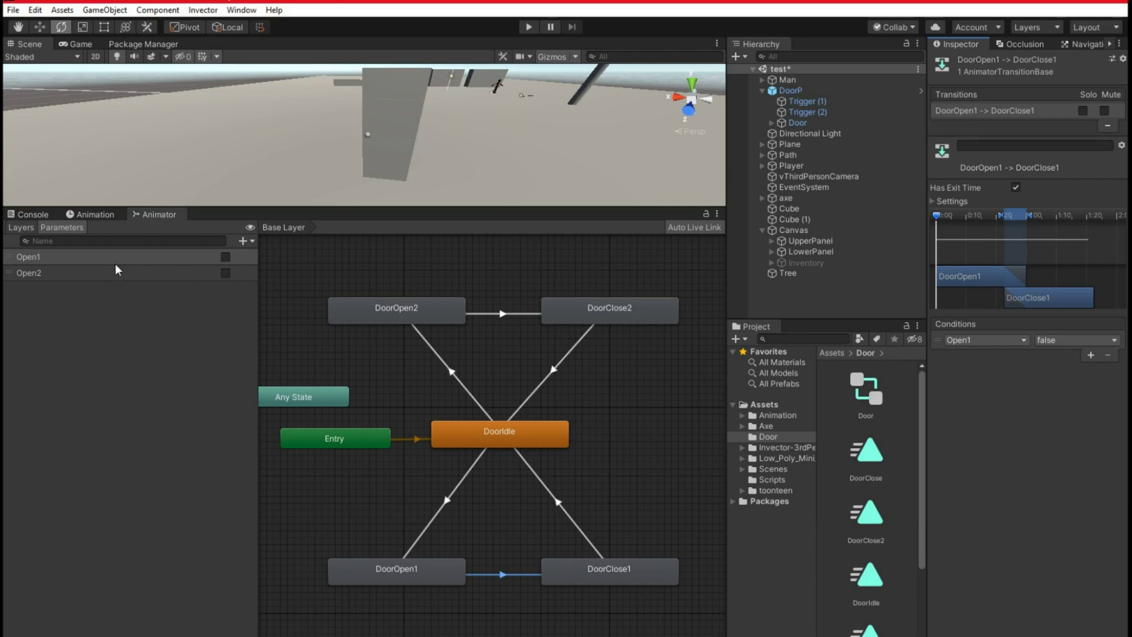
click(225, 258)
click(226, 257)
click(595, 570)
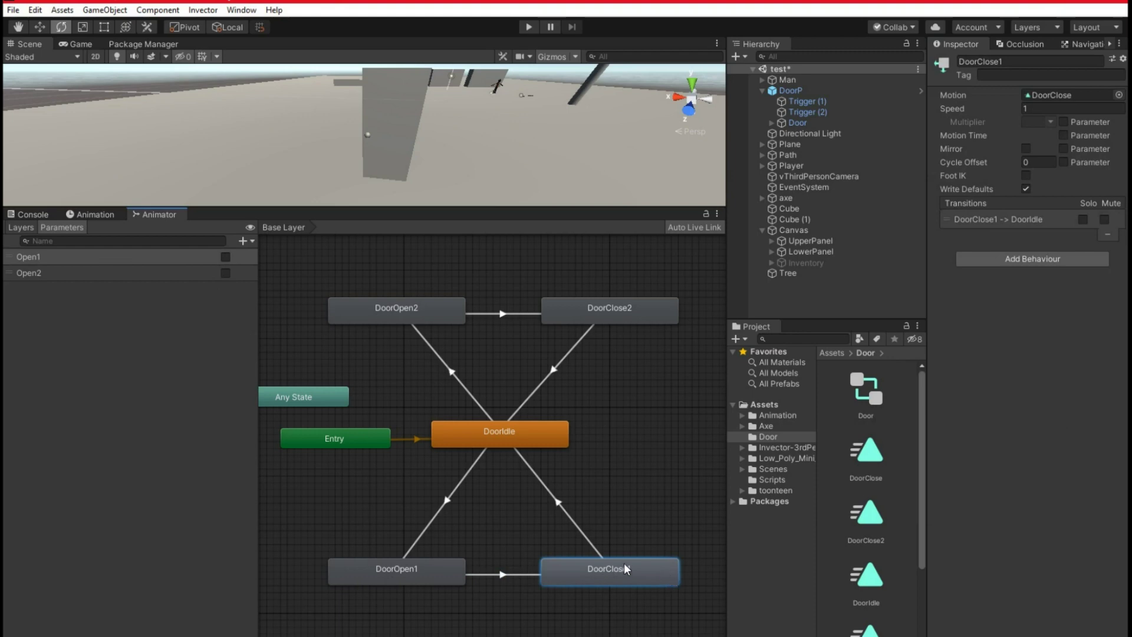
click(505, 434)
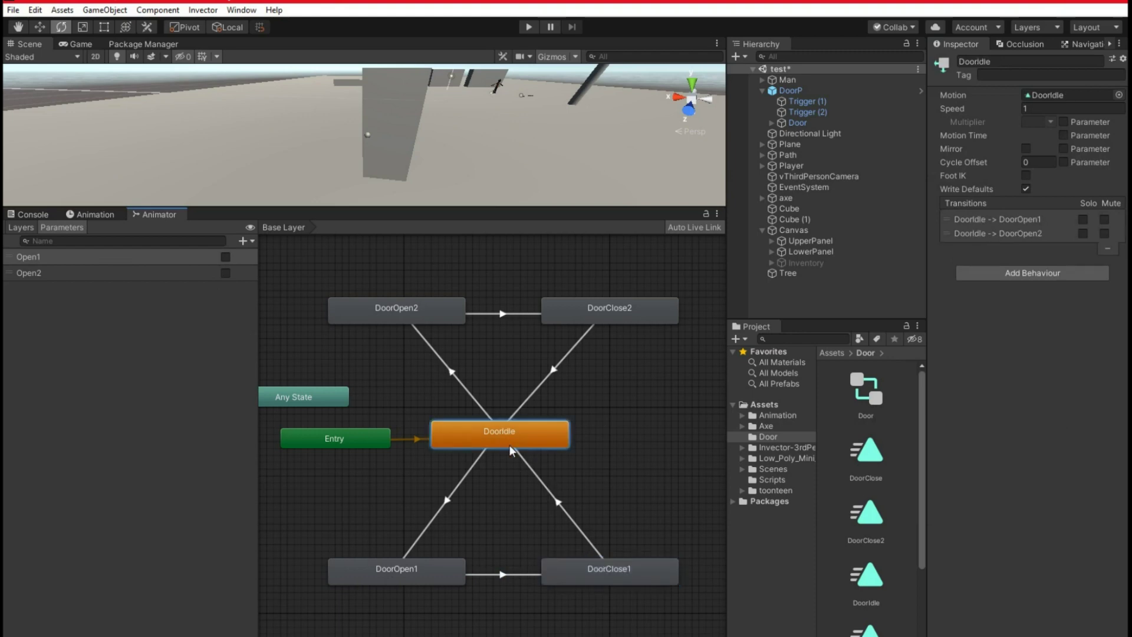
click(609, 577)
click(559, 502)
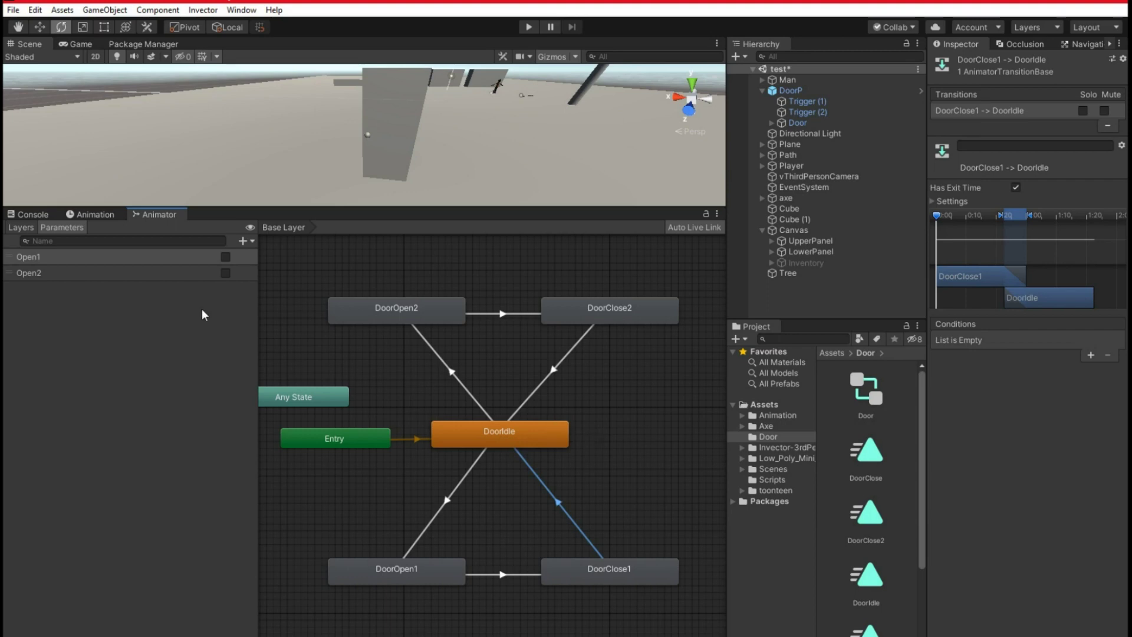
- Inspect the Open2 path from DoorIdle through DoorOpen2 and DoorClose2, including the conditions on the transitions to DoorOpen2 and DoorClose2
click(225, 273)
click(449, 369)
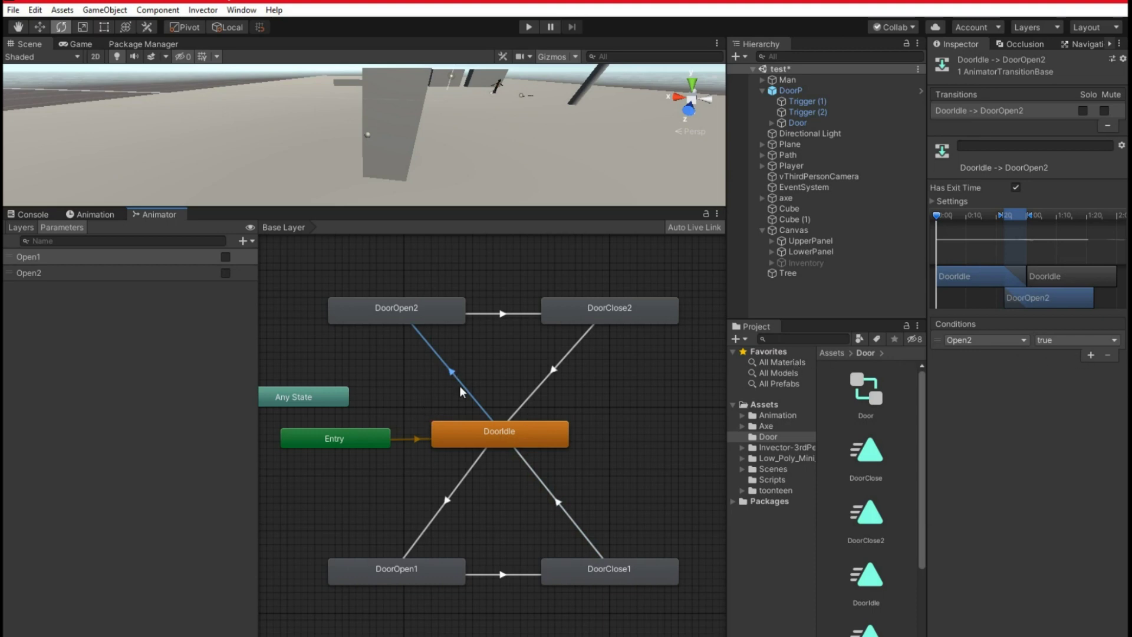
click(372, 312)
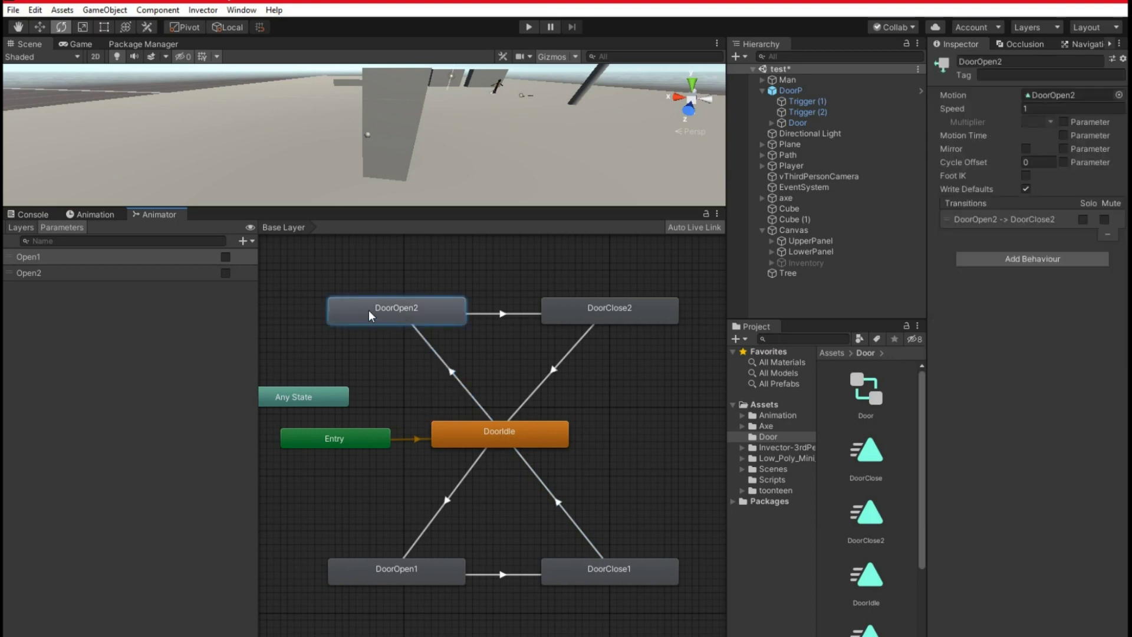
click(511, 314)
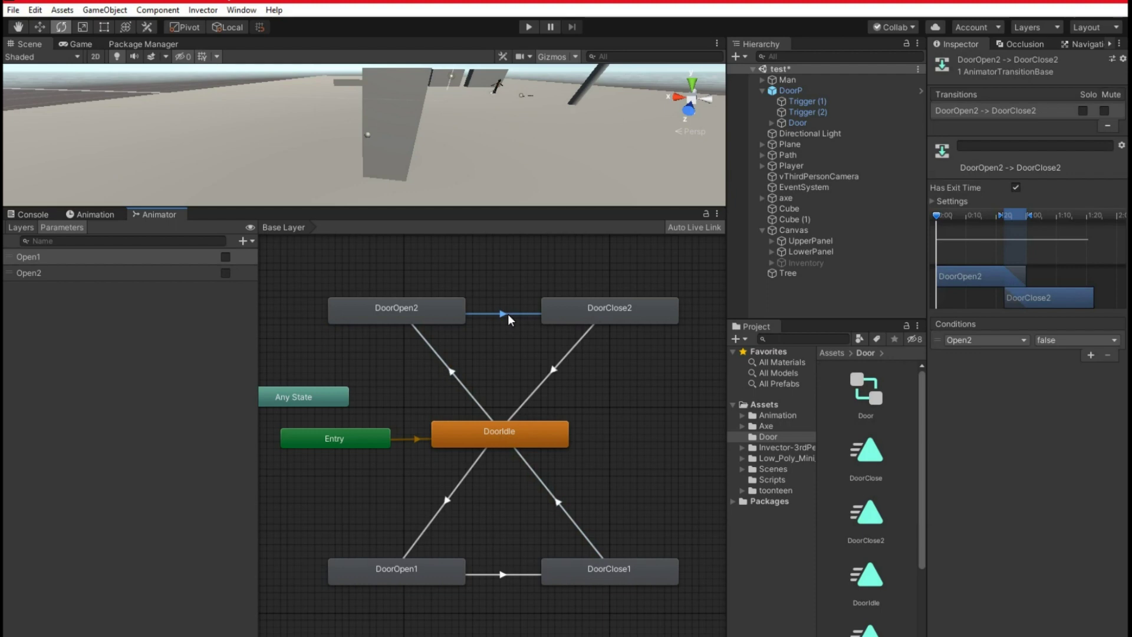
click(606, 307)
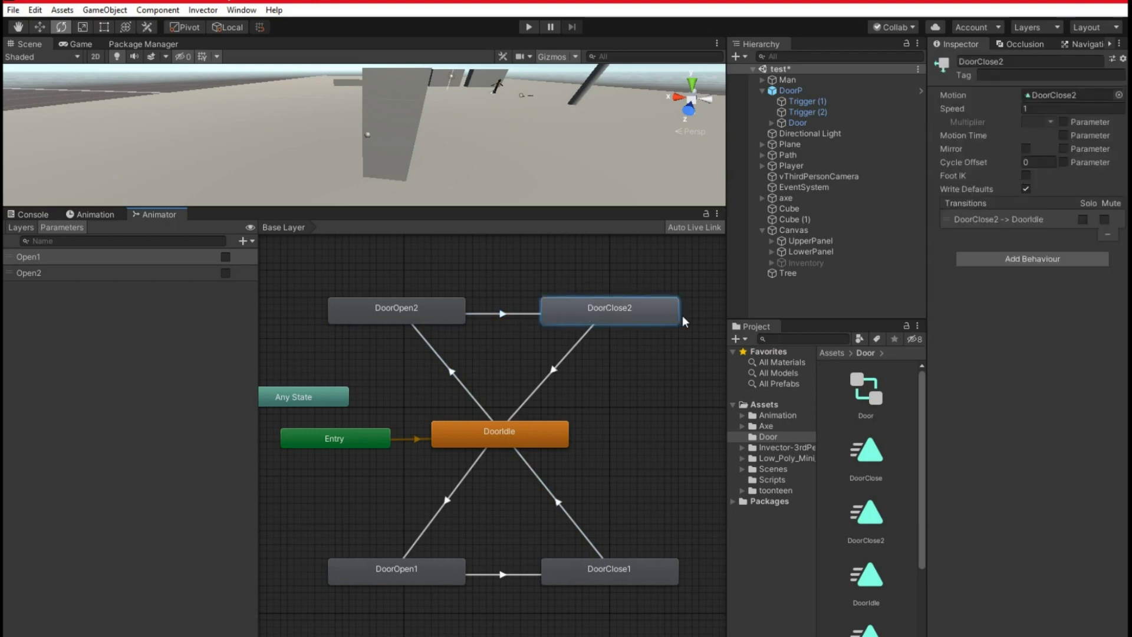
click(522, 436)
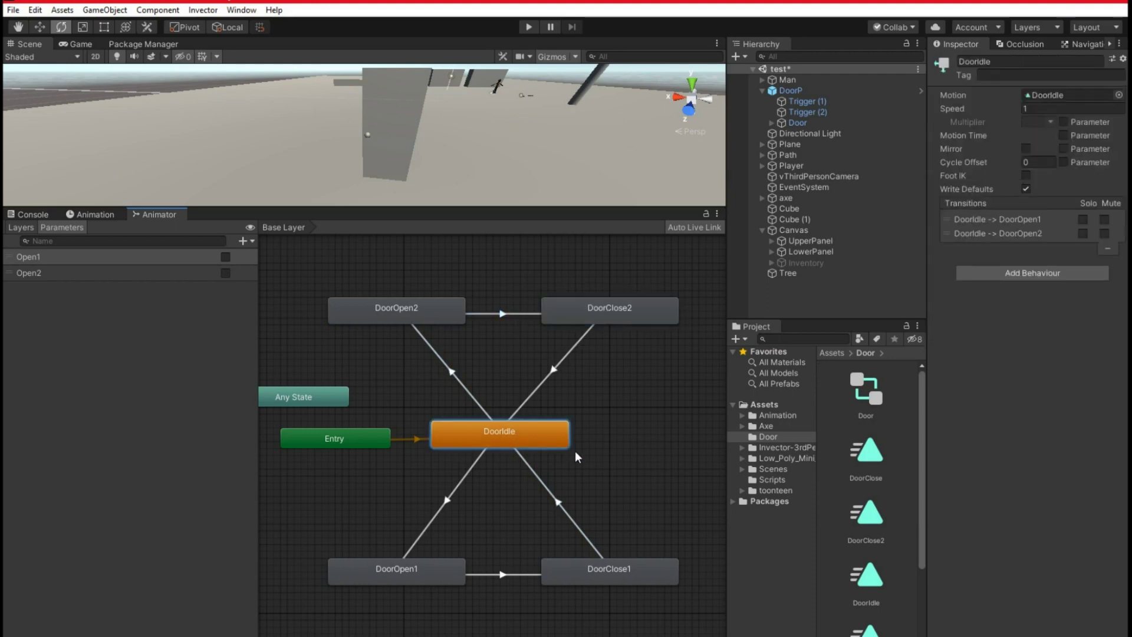
- Enlarge the Scene view, set the handle to Center, and move DoorP across the plane to about X -1.83, Z -11.36
drag(419, 209, 404, 549)
right_drag(408, 377, 356, 314)
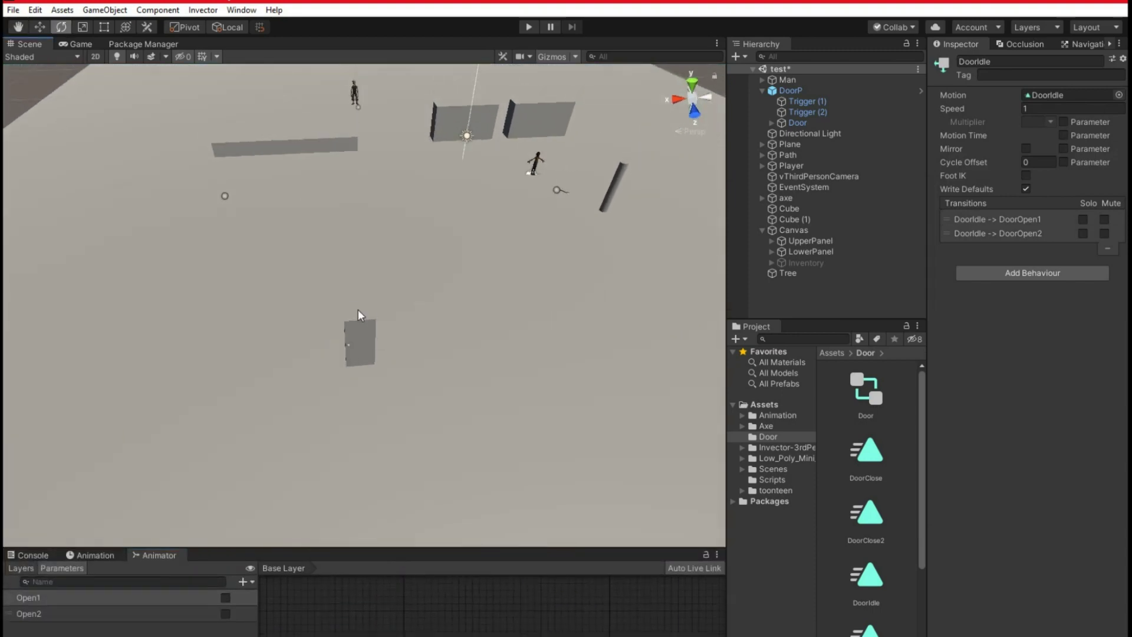
click(359, 335)
key(w)
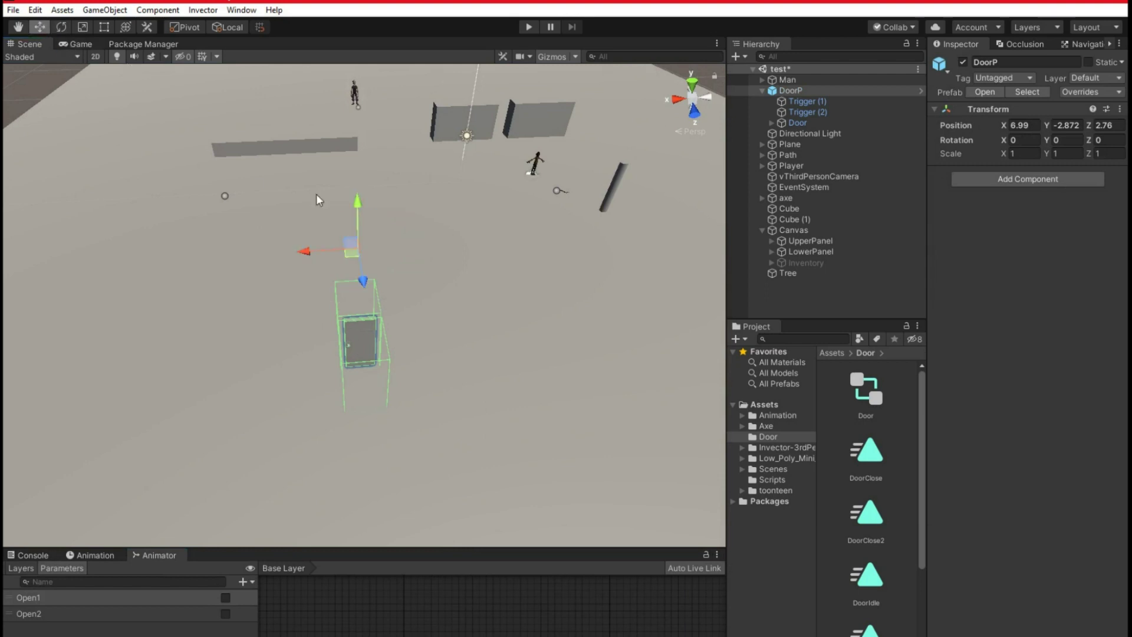
right_drag(334, 289, 432, 230)
key(z)
drag(407, 412, 360, 97)
- Fit DoorP into the gap between the two wall cubes, at about X -4.619, Z -16.5
right_drag(435, 230, 413, 498)
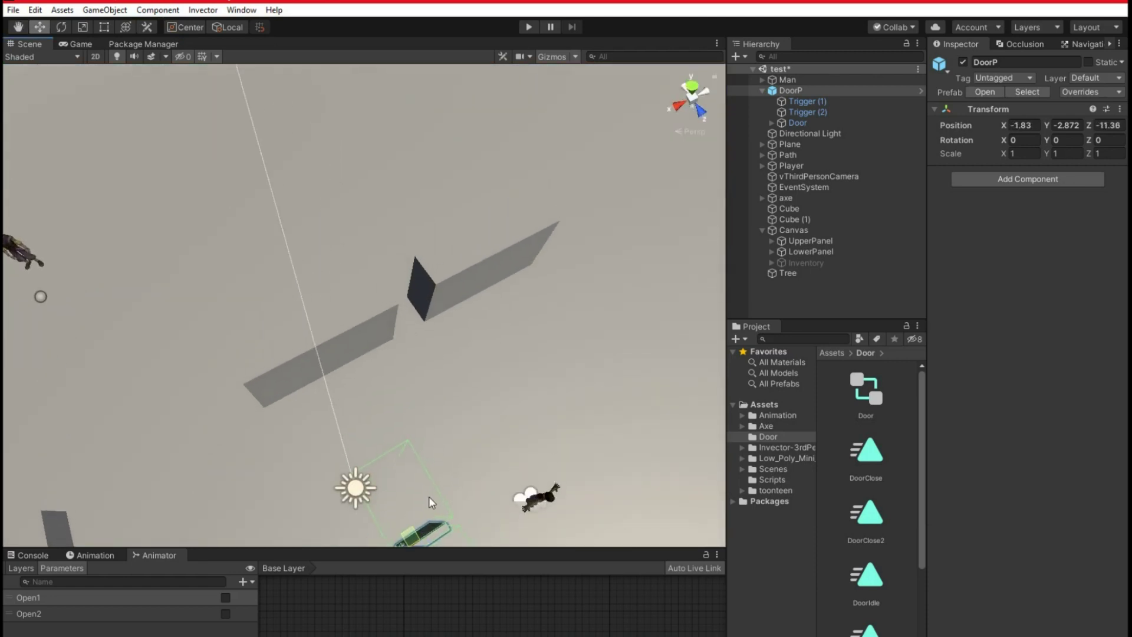
drag(410, 536, 401, 313)
right_drag(454, 331, 379, 304)
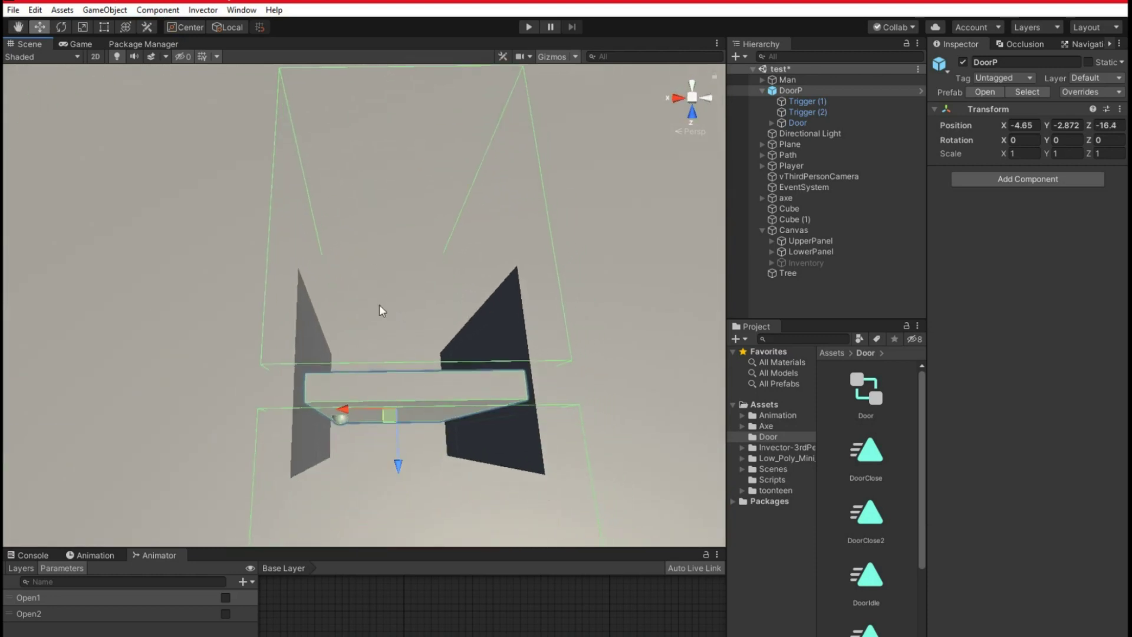
drag(389, 421, 384, 401)
right_drag(411, 470, 420, 340)
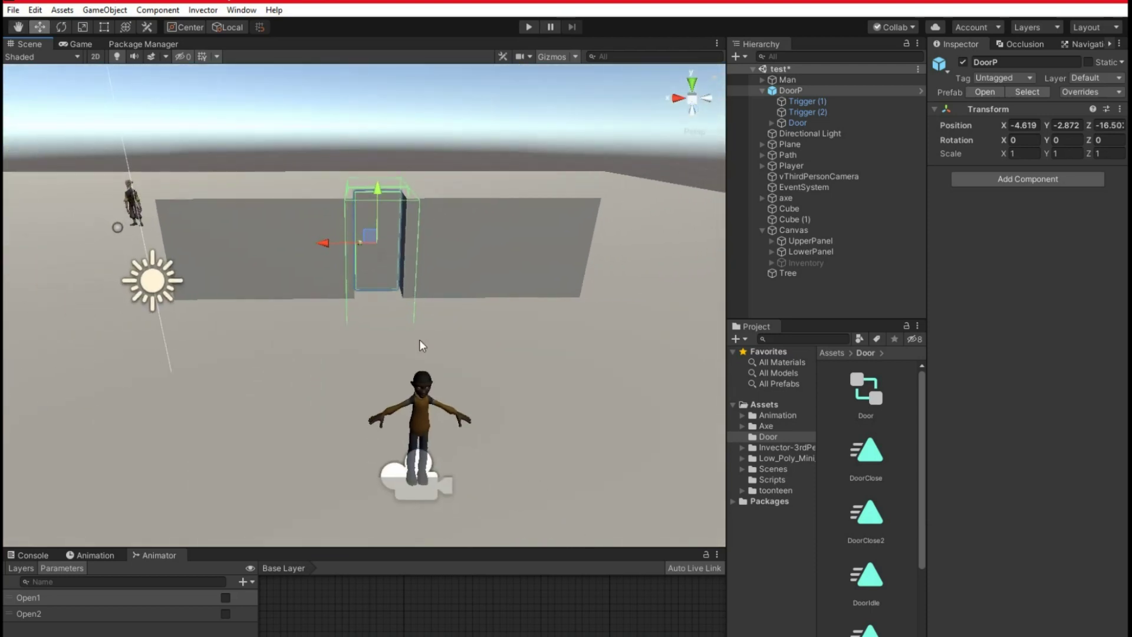
- Play the scene, open the door with the character, and watch the whole Animator graph while walking away from it
click(525, 27)
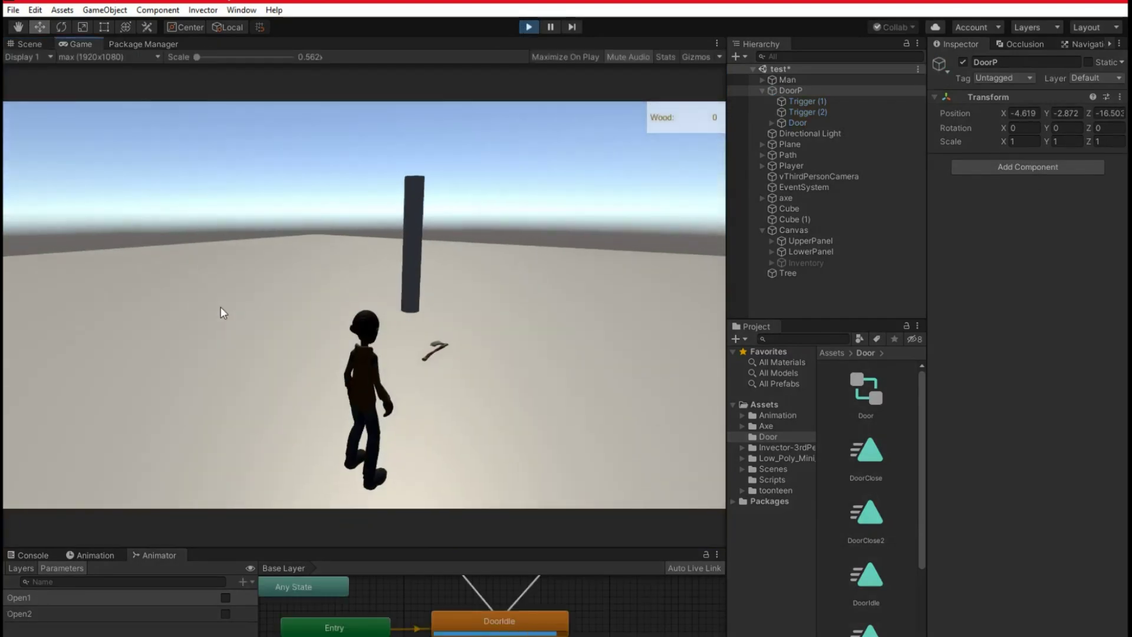
key(w)
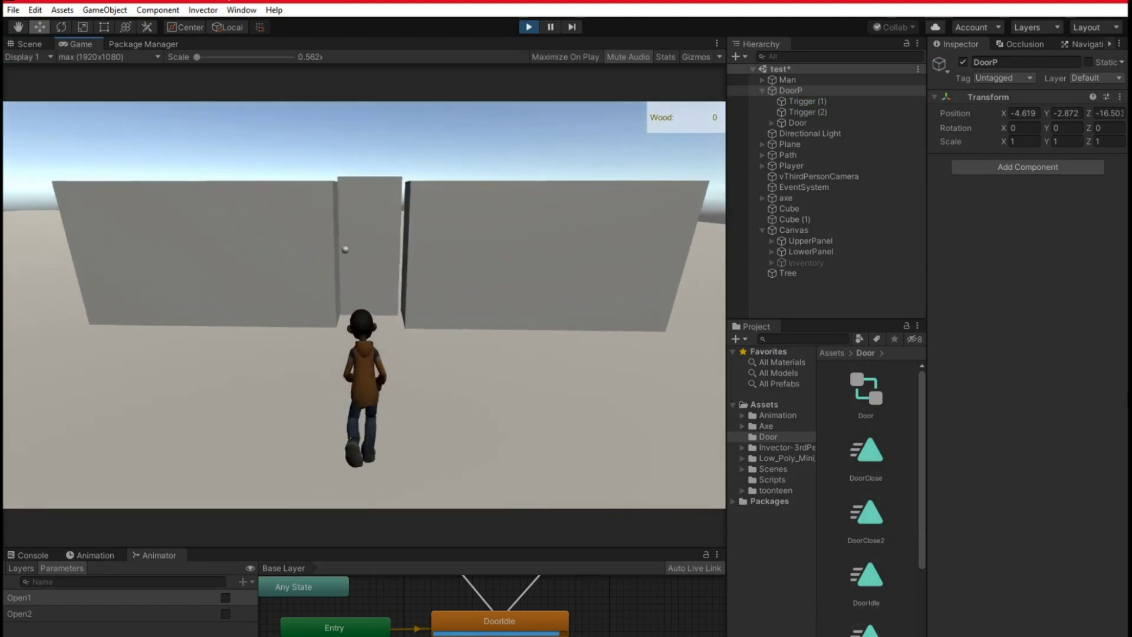
key(g)
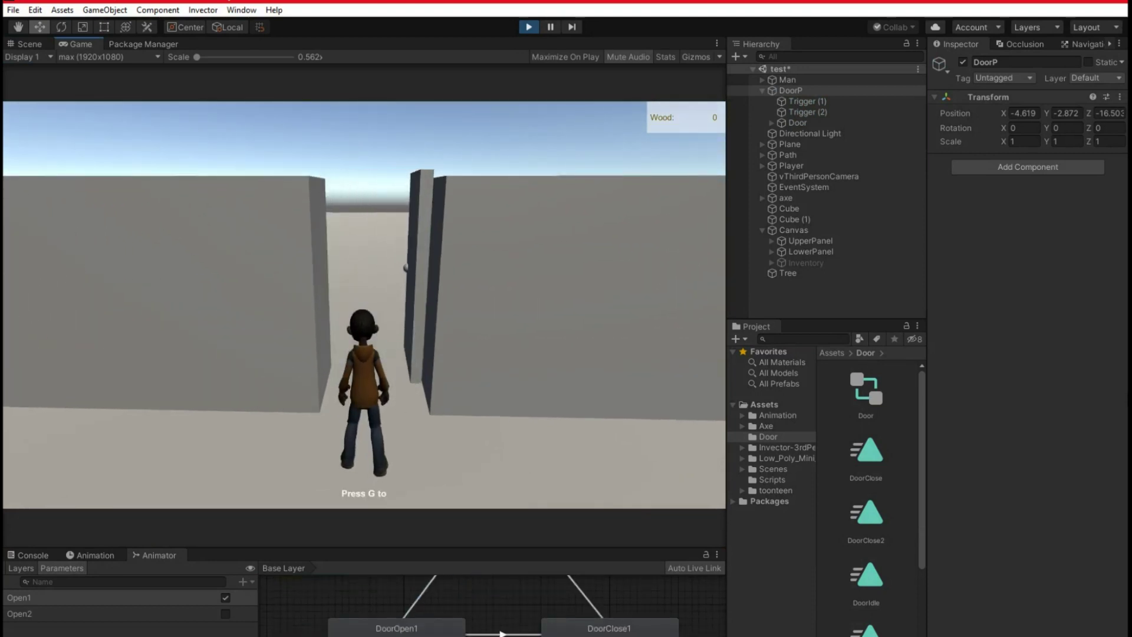
drag(473, 549, 504, 412)
scroll(536, 529, down, 5)
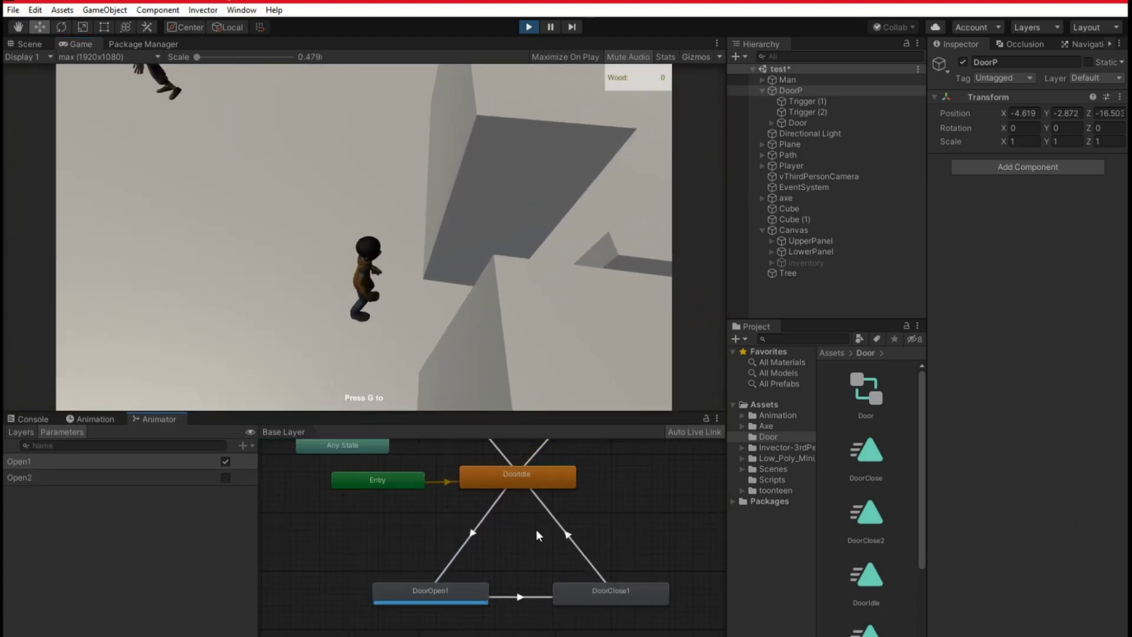
middle_drag(573, 507, 549, 530)
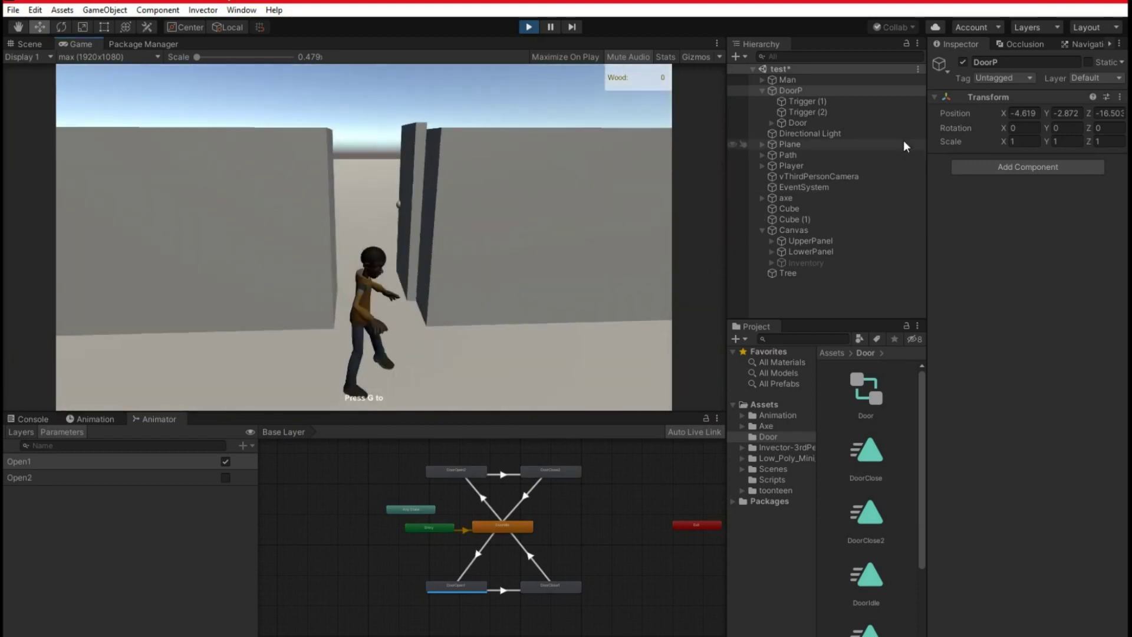
key(s)
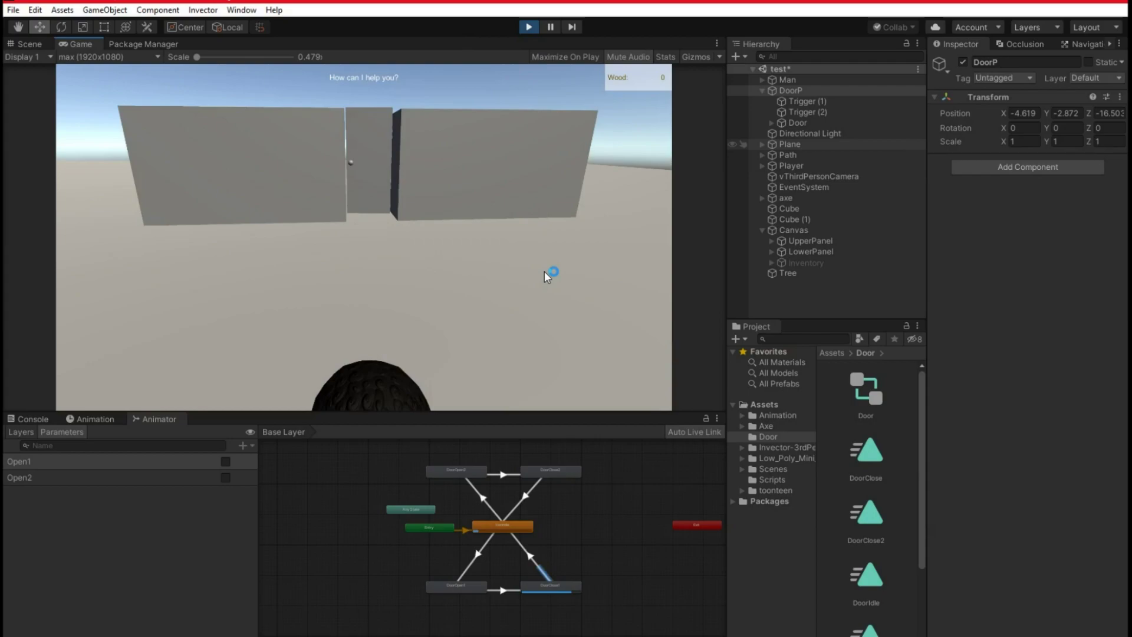
- Close the Unity crash dialog and refresh the desktop
key(alt+Tab)
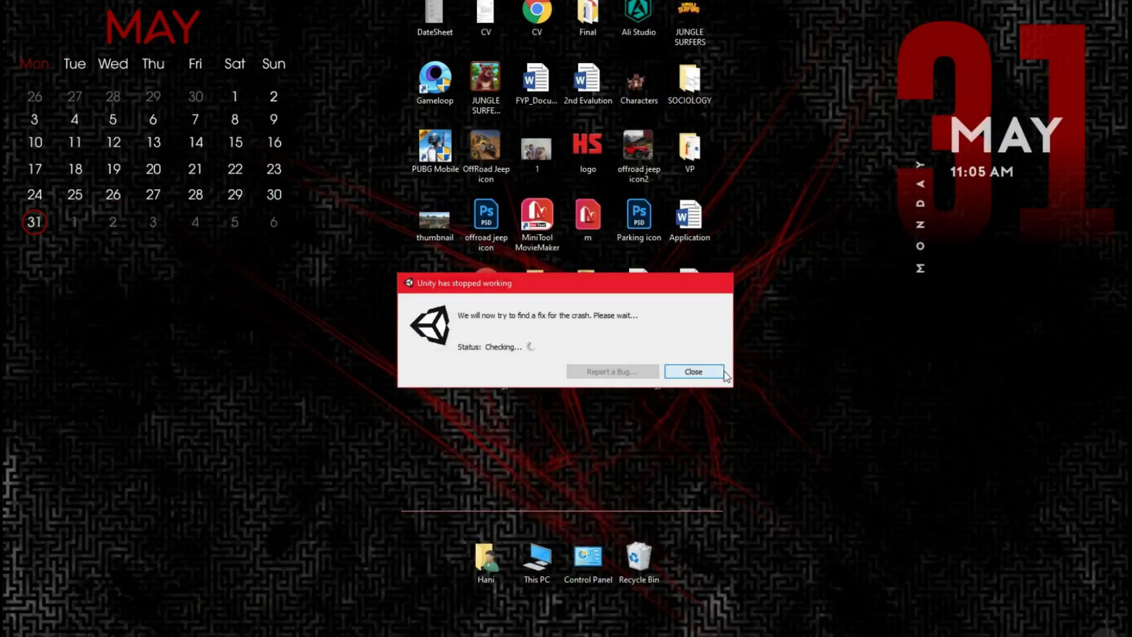
click(723, 373)
double_click(622, 379)
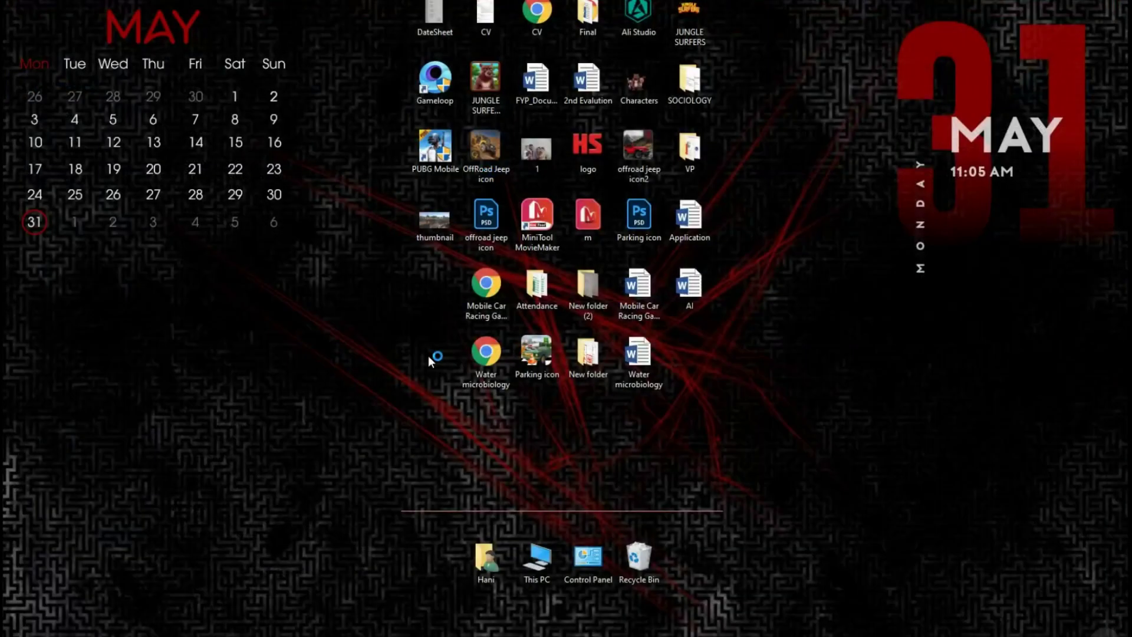
right_click(293, 379)
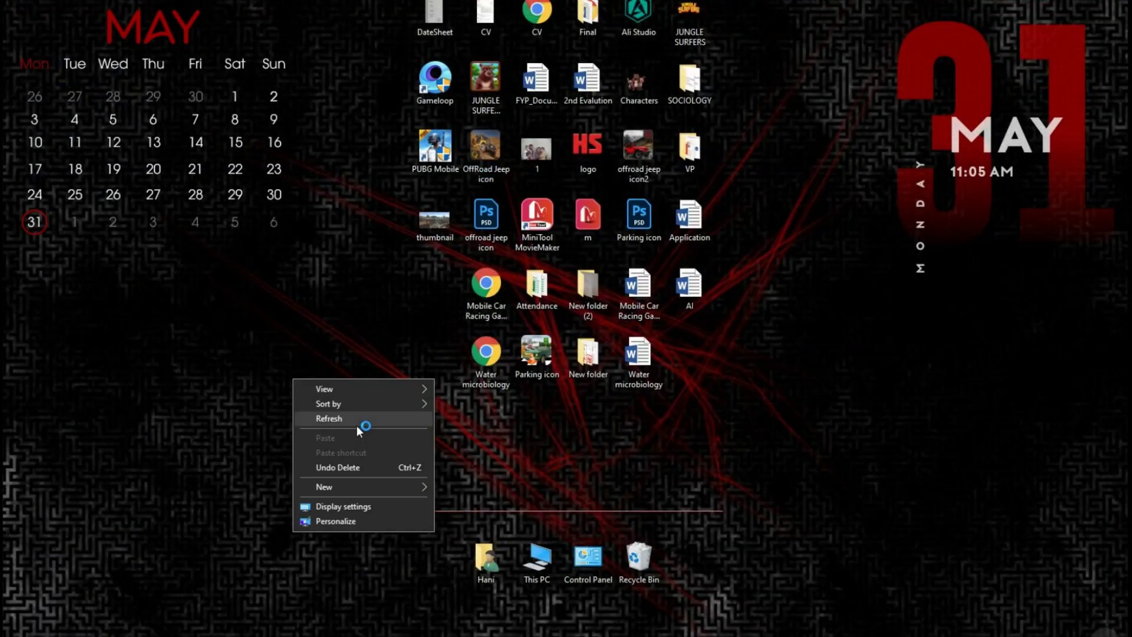
click(357, 422)
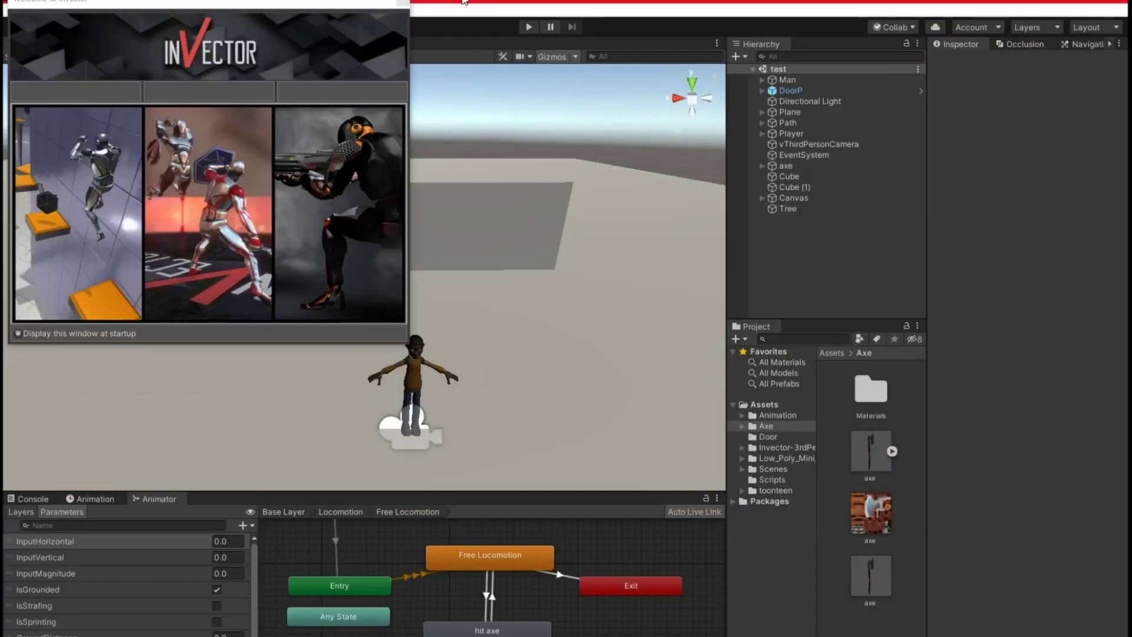
- Close the Invector welcome window in the reopened test scene and select DoorP between the two walls
click(403, 3)
right_drag(539, 265, 488, 271)
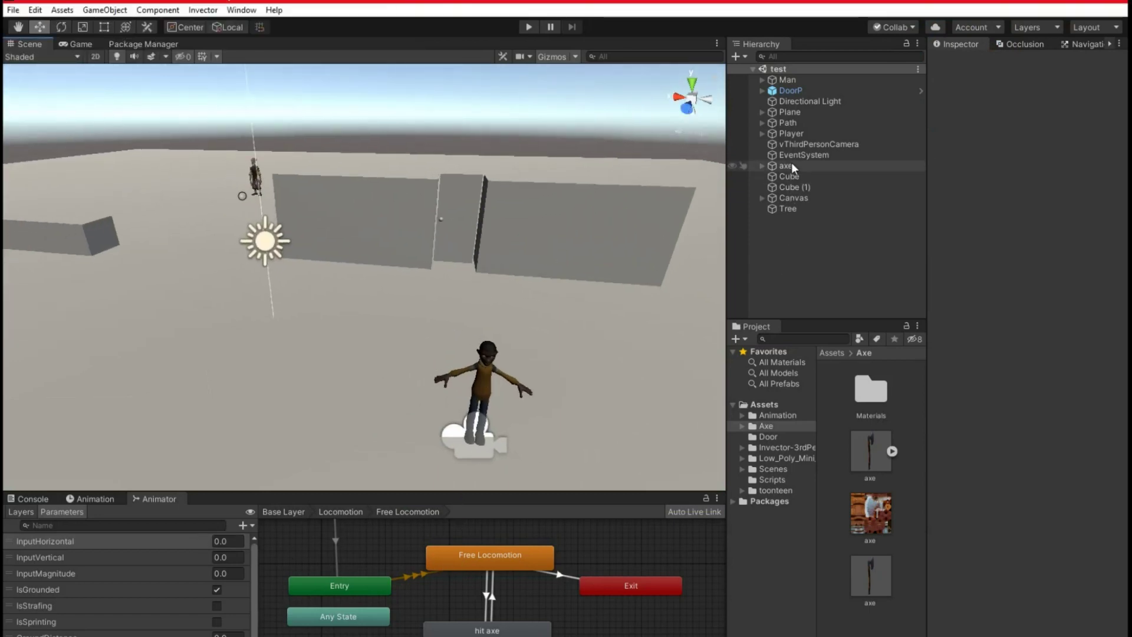
double_click(791, 99)
click(791, 90)
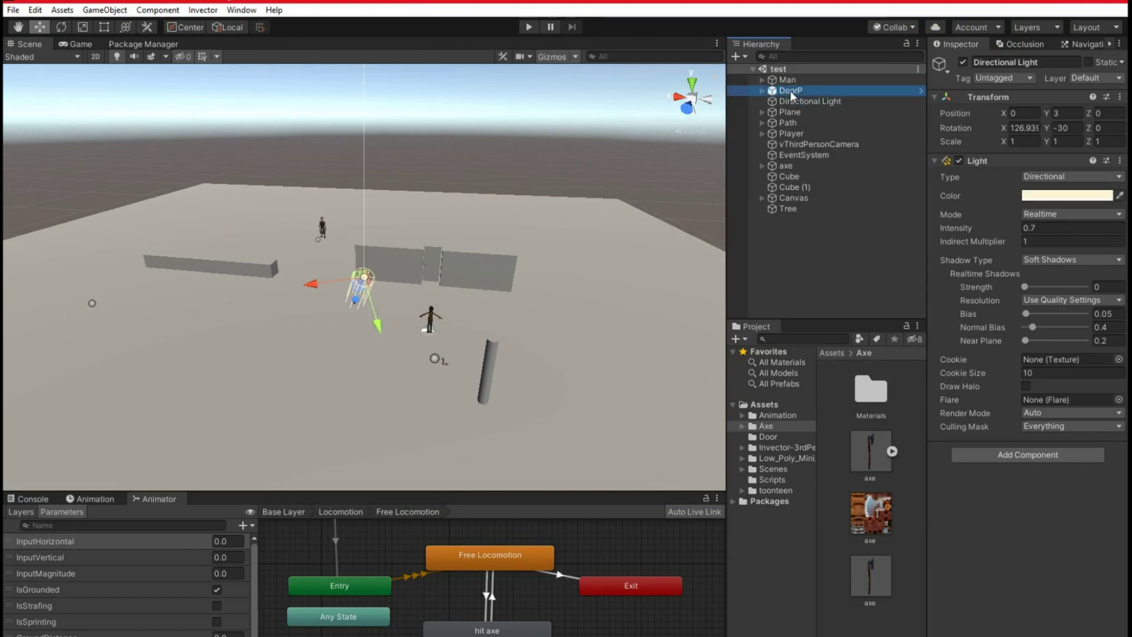
right_drag(566, 276, 560, 240)
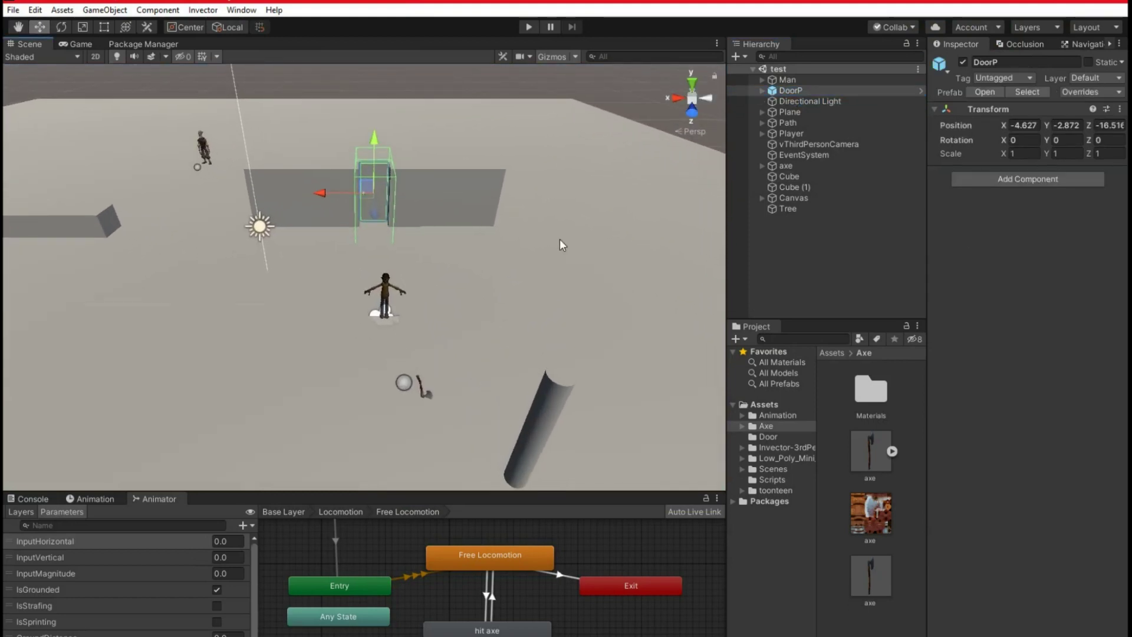
- Play the scene and show the Animator graph of the Door object inside DoorP
click(530, 25)
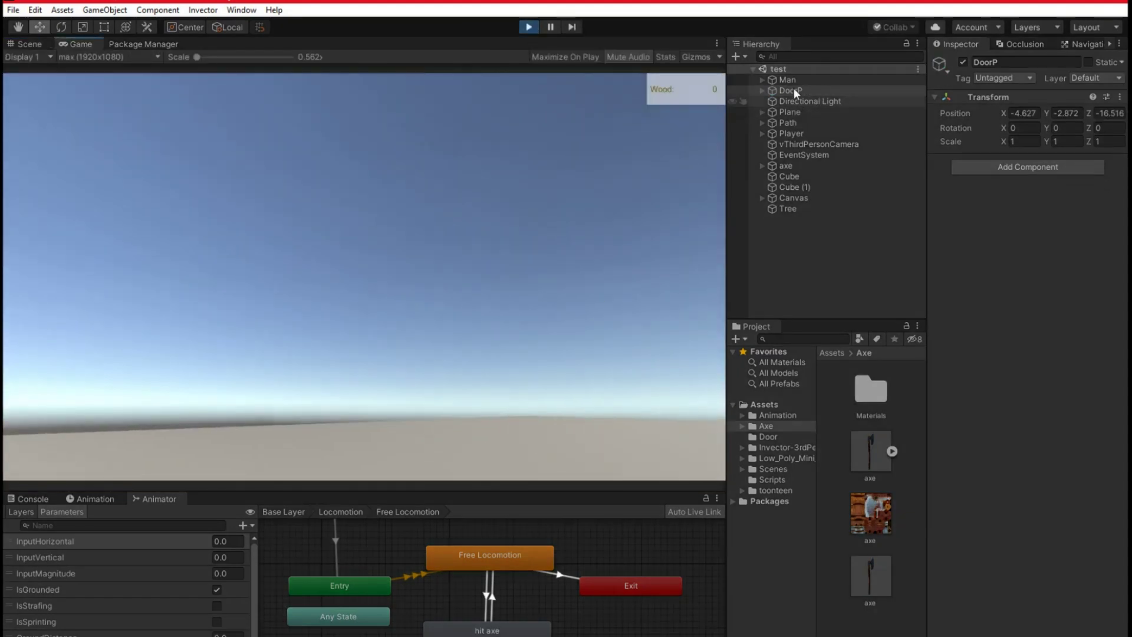
click(794, 90)
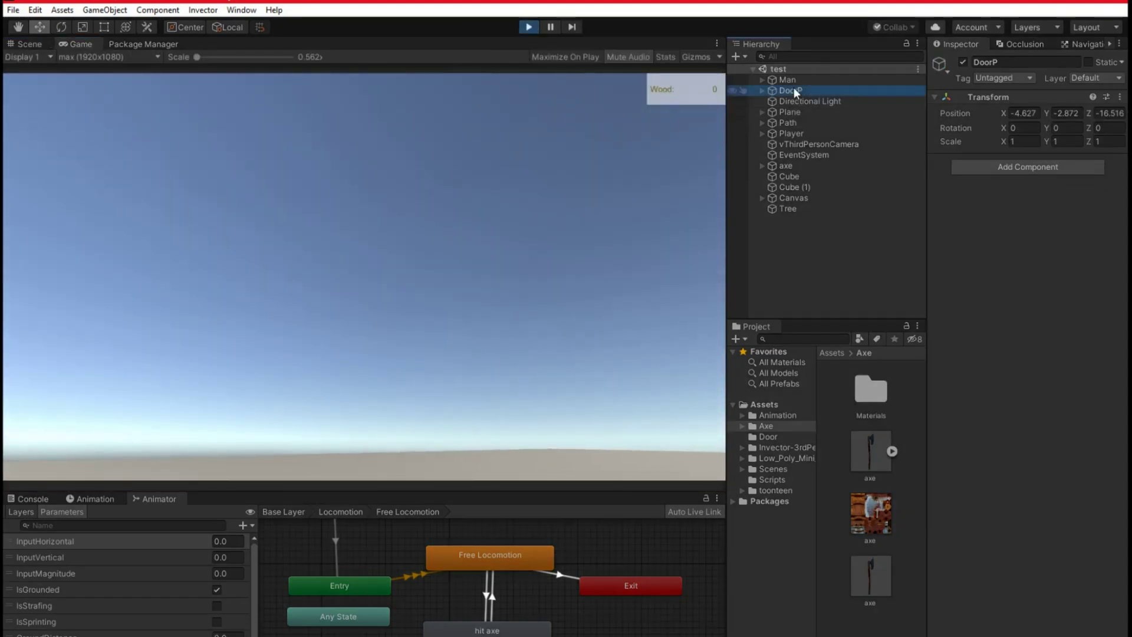
click(763, 90)
click(797, 122)
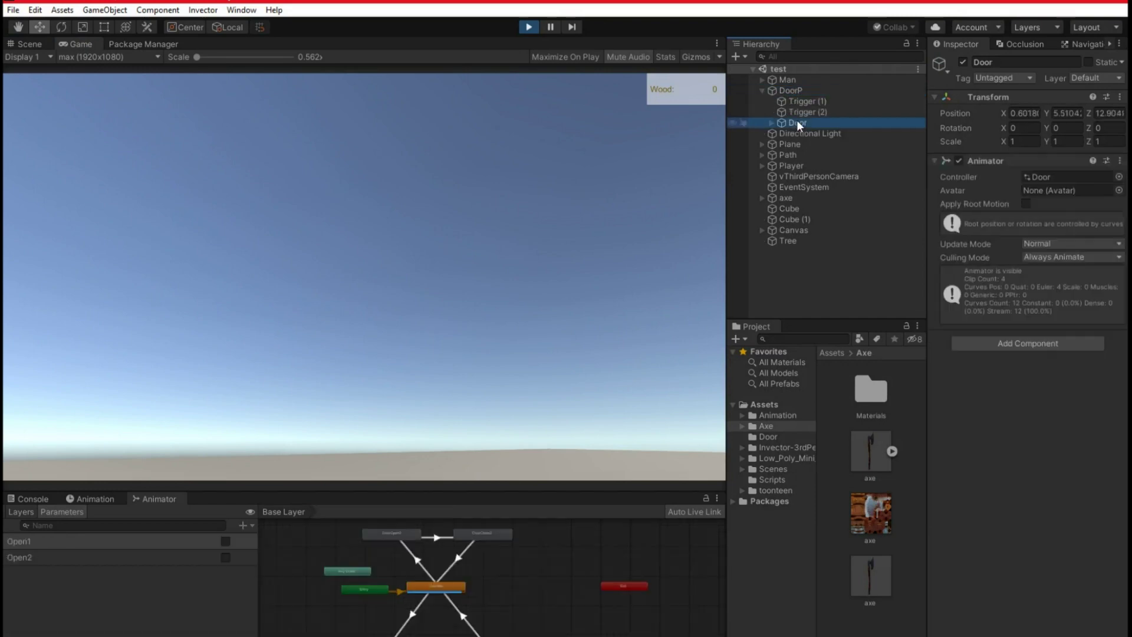
- Walk the character to the door, open it, and walk away while watching the Open1 parameter and the door's closing
click(492, 365)
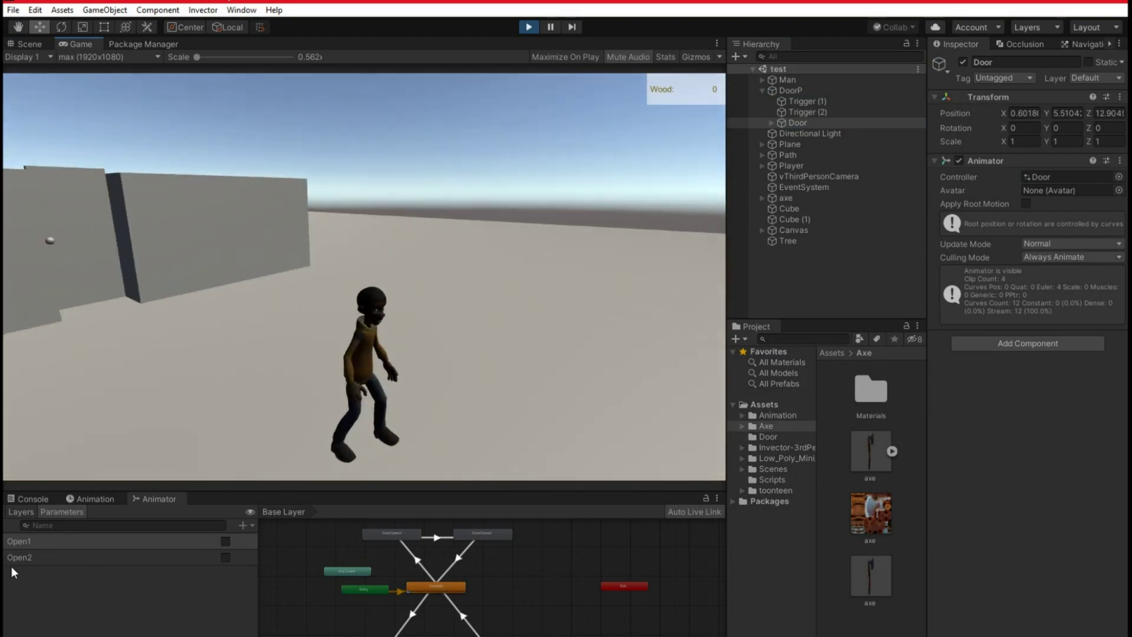
key(w)
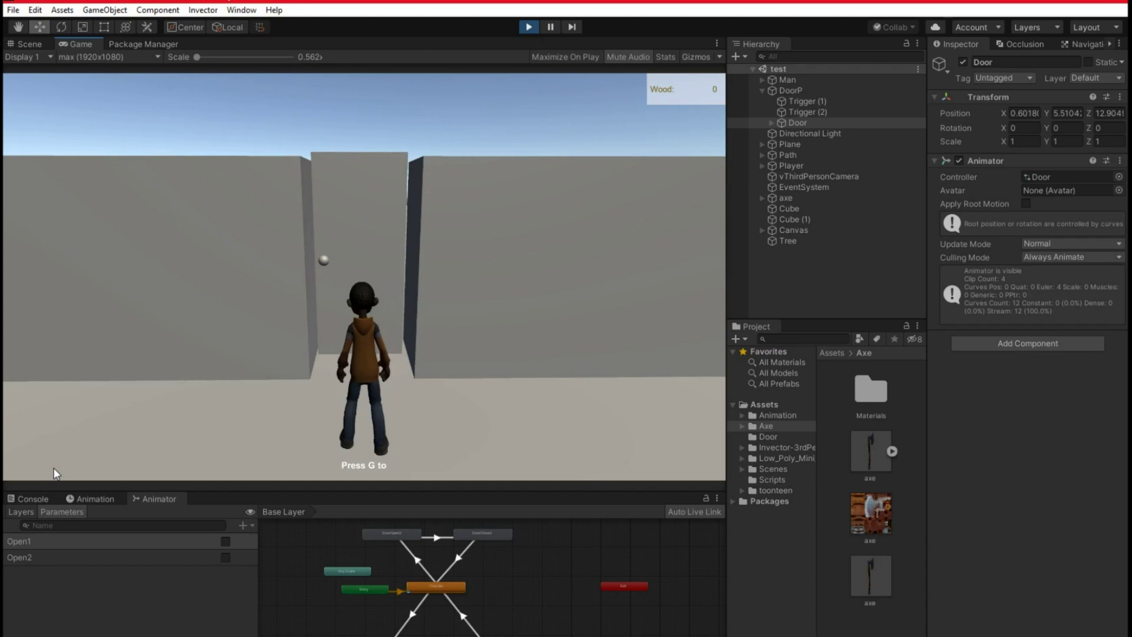
key(g)
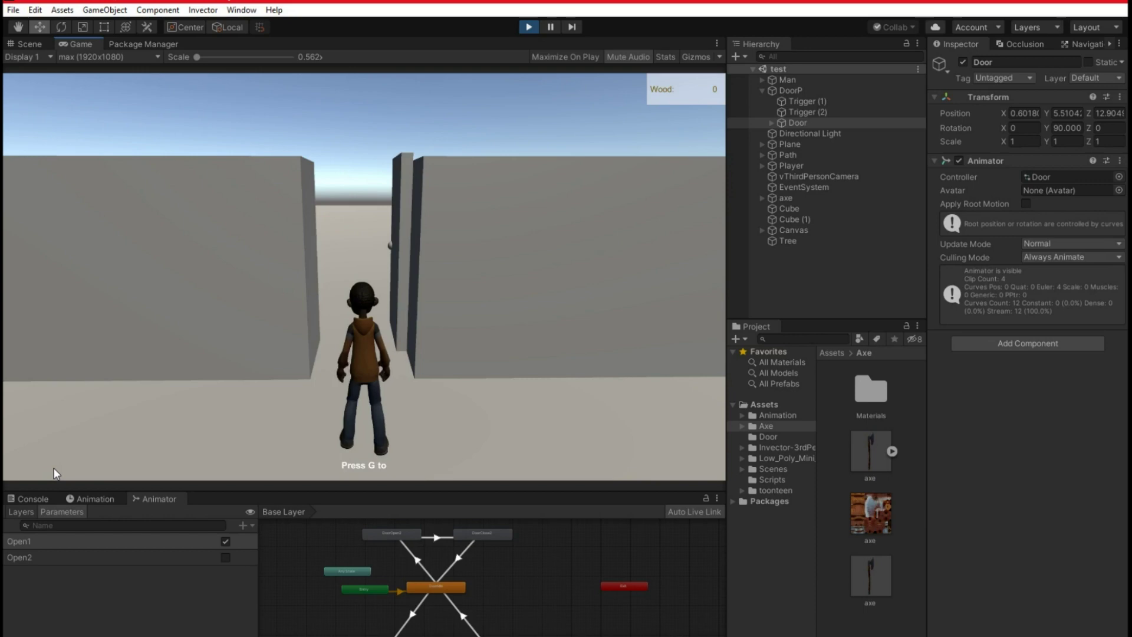
key(s)
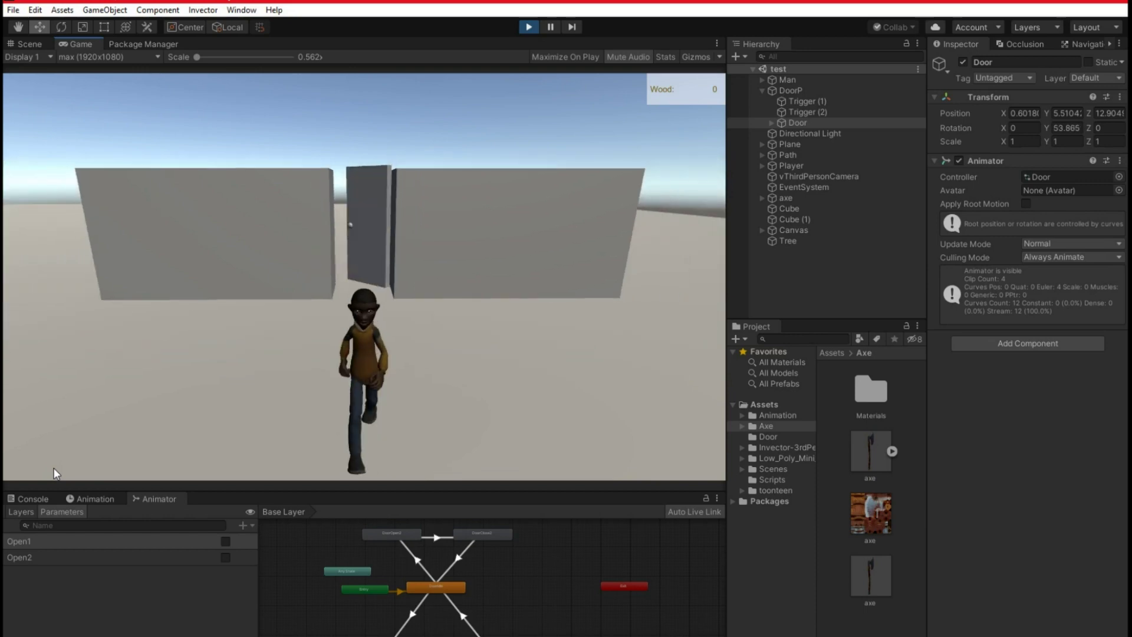
- Walk the character up to the closed door, open it, and go through while watching the Open1 parameter
key(w)
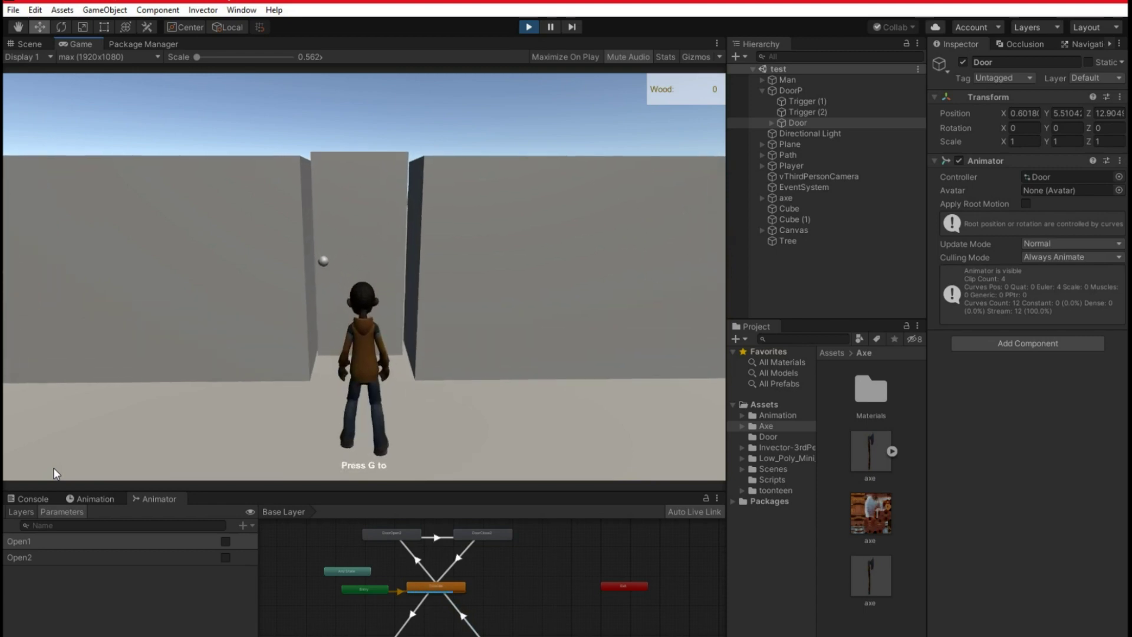
key(g)
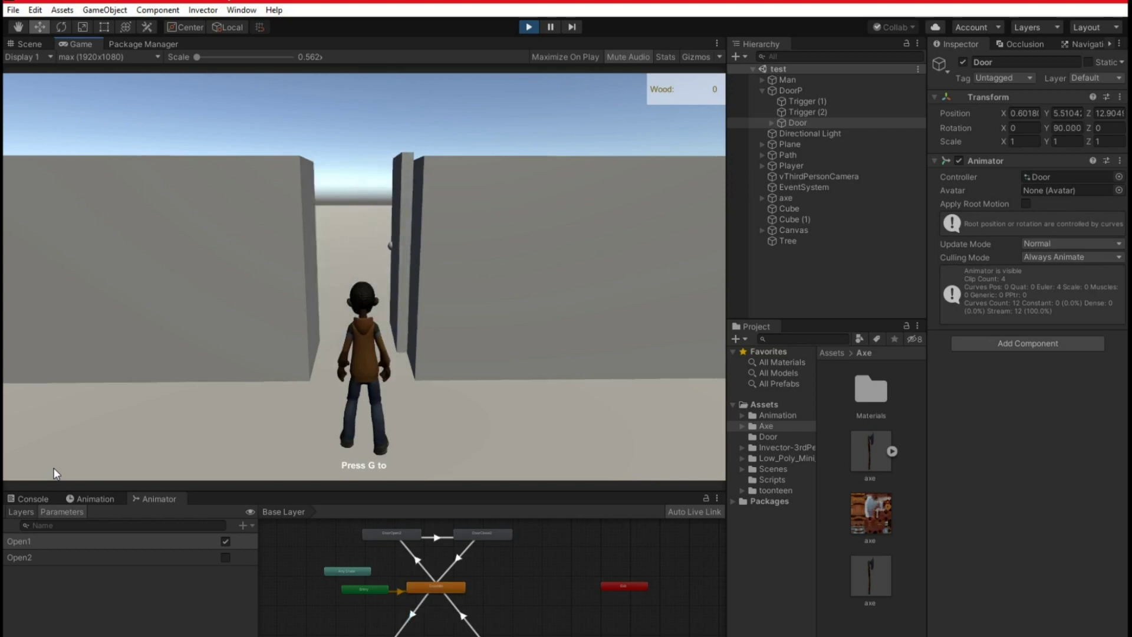
key(w)
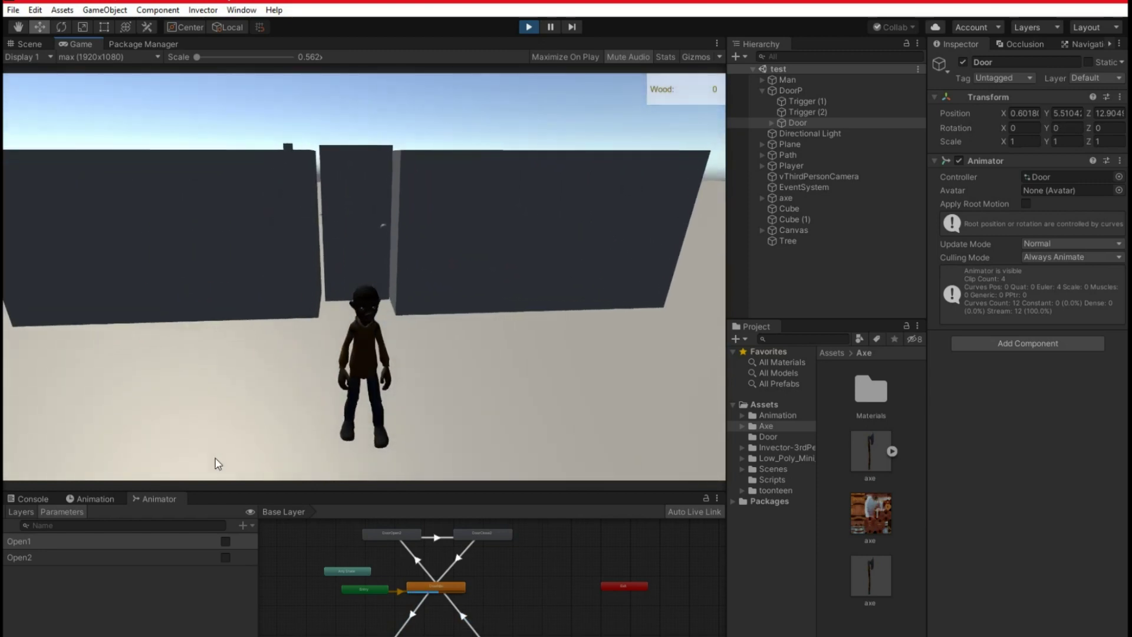
- Approach the door from its other side, open it while watching the Open2 parameter, and walk back through
key(s)
key(w)
key(w)
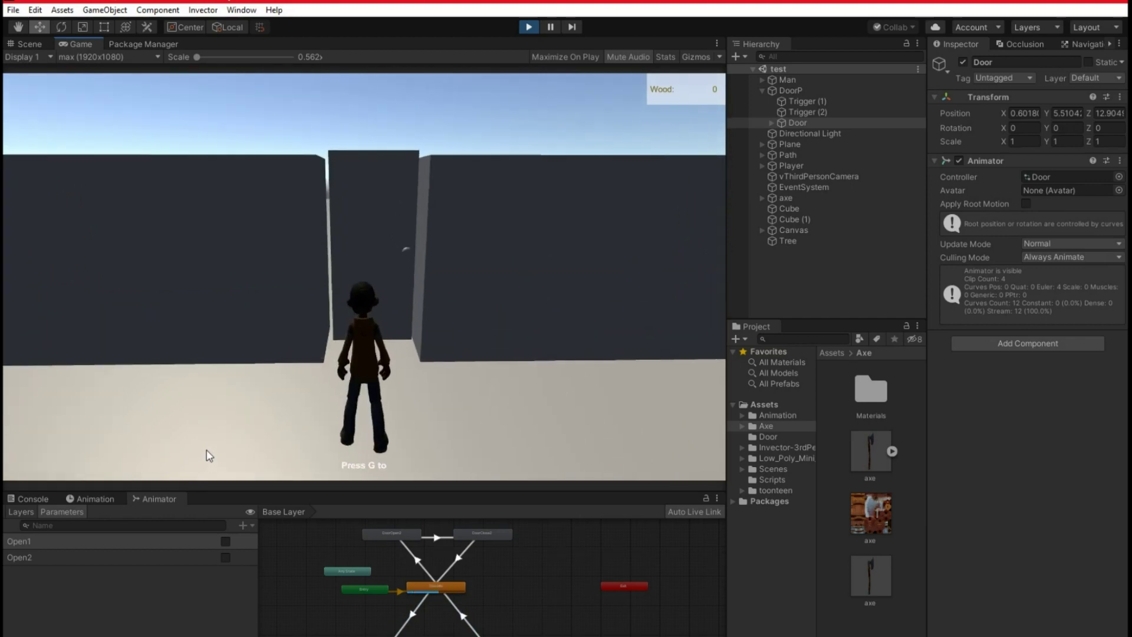
key(g)
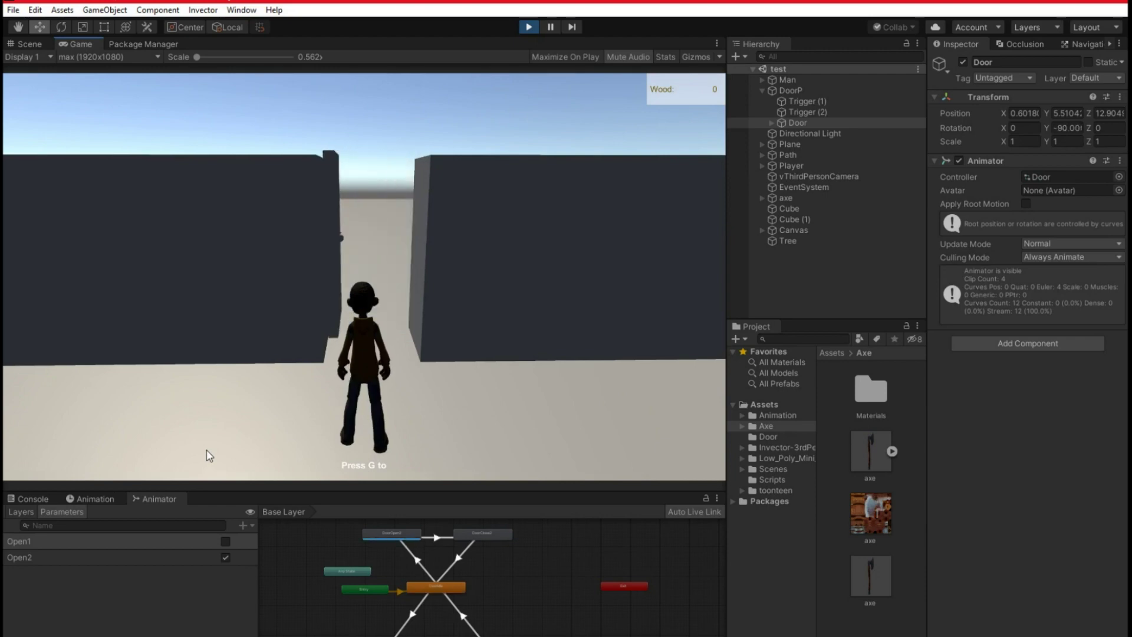
key(w)
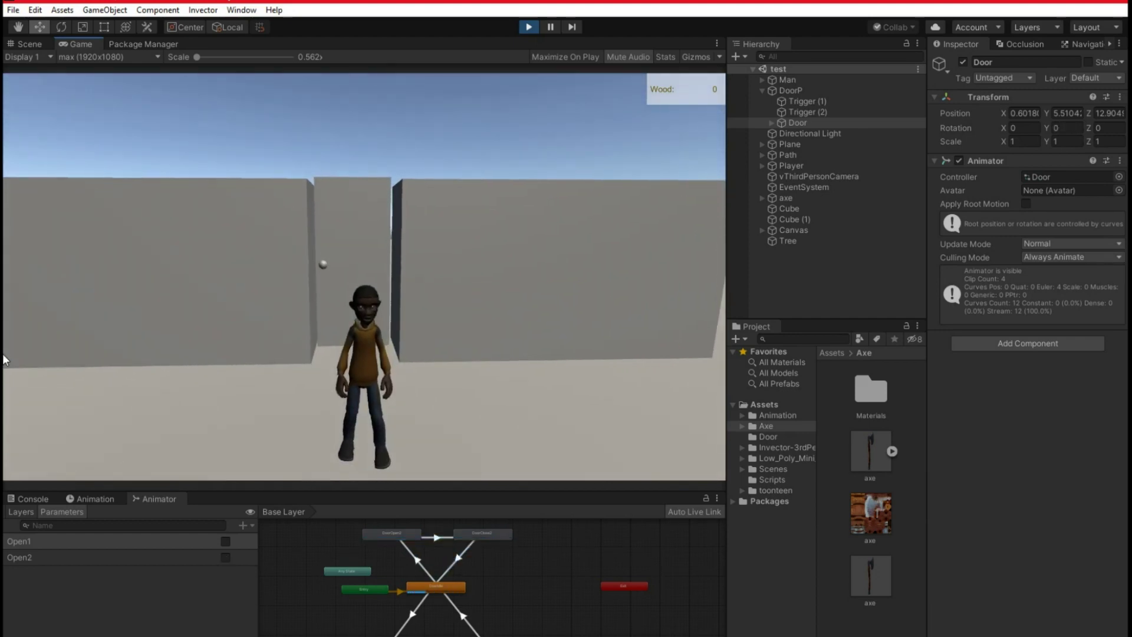
- Walk the character away from the door and exit play mode
key(s)
key(a)
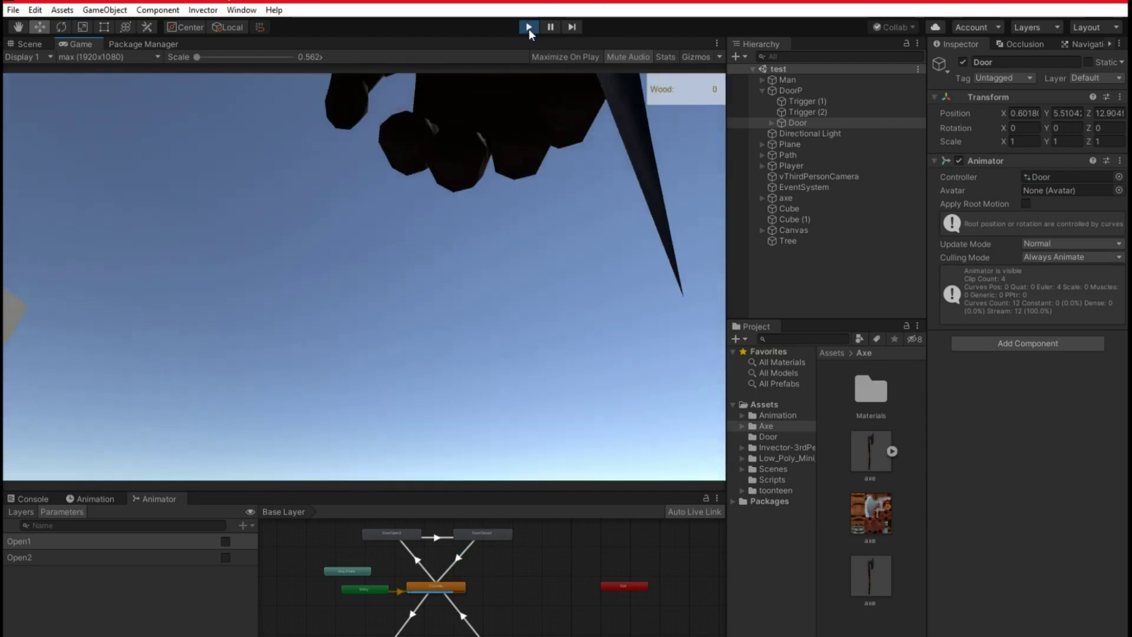
click(529, 30)
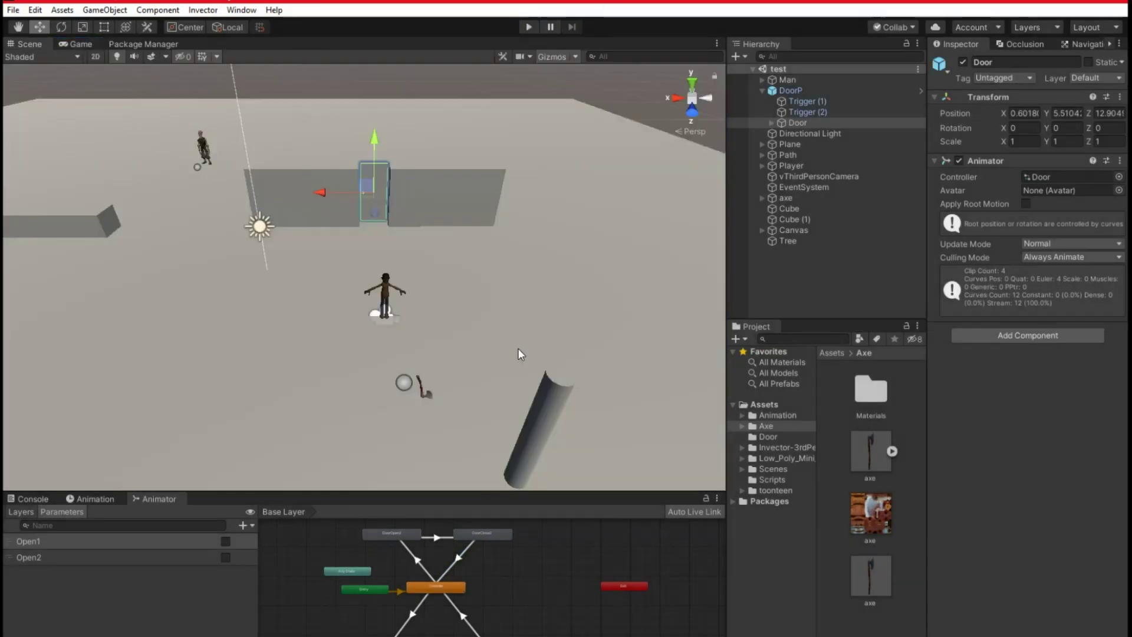
- Select the parent axe object and move it beside the tree cylinder, to about X -5.9, Y 2.13, Z 4.77
right_drag(344, 294, 304, 347)
key(s)
key(w)
key(a)
click(413, 320)
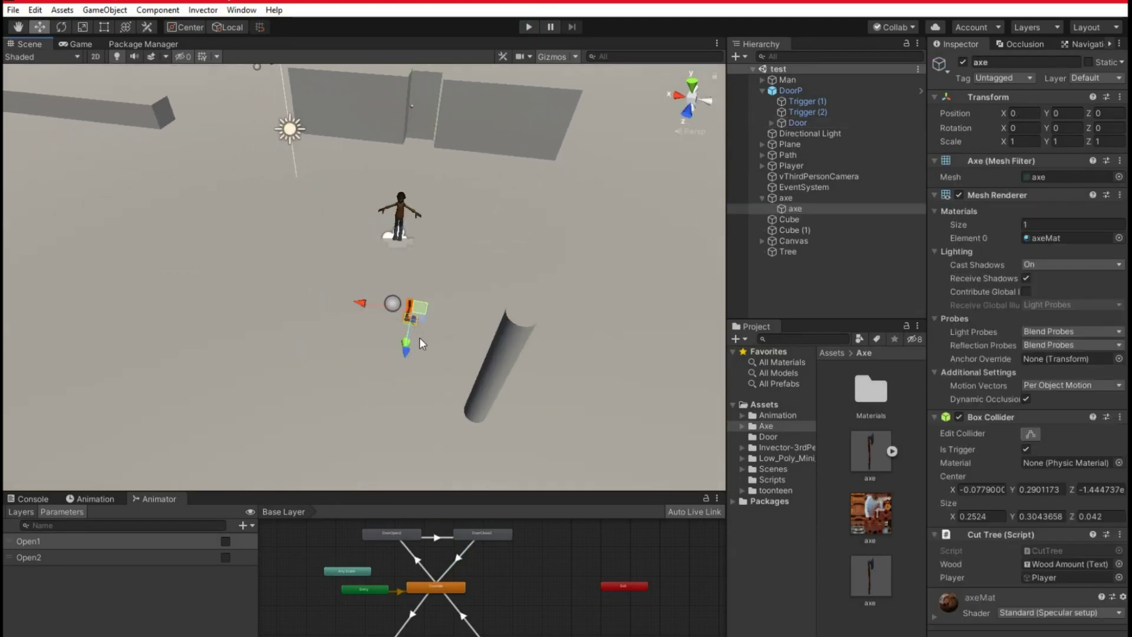
click(794, 198)
click(762, 198)
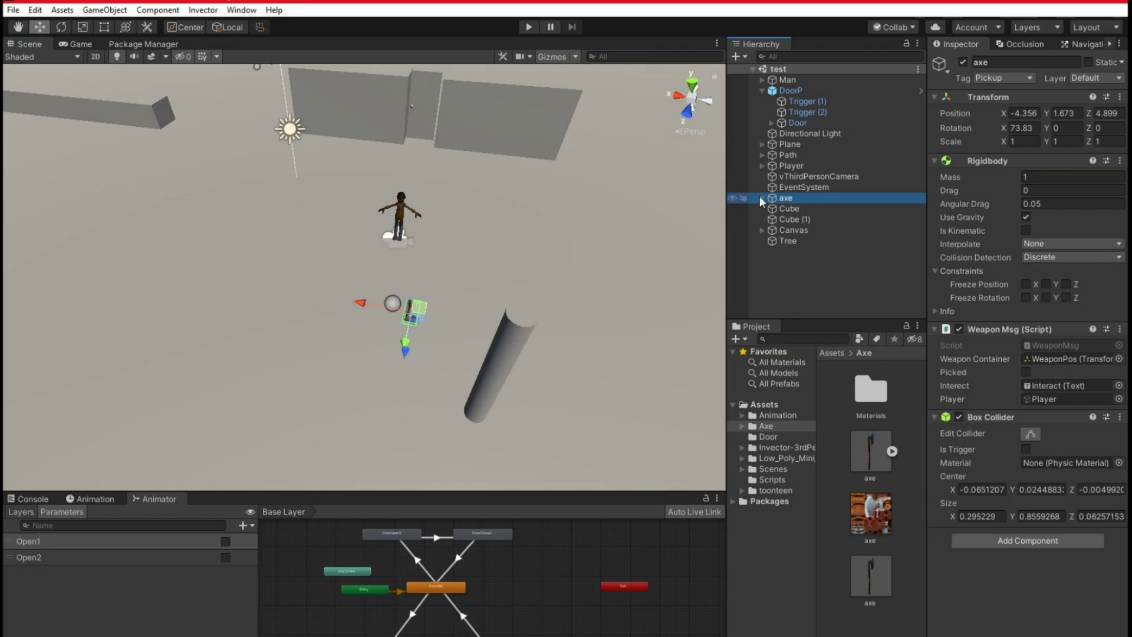
drag(422, 313, 501, 308)
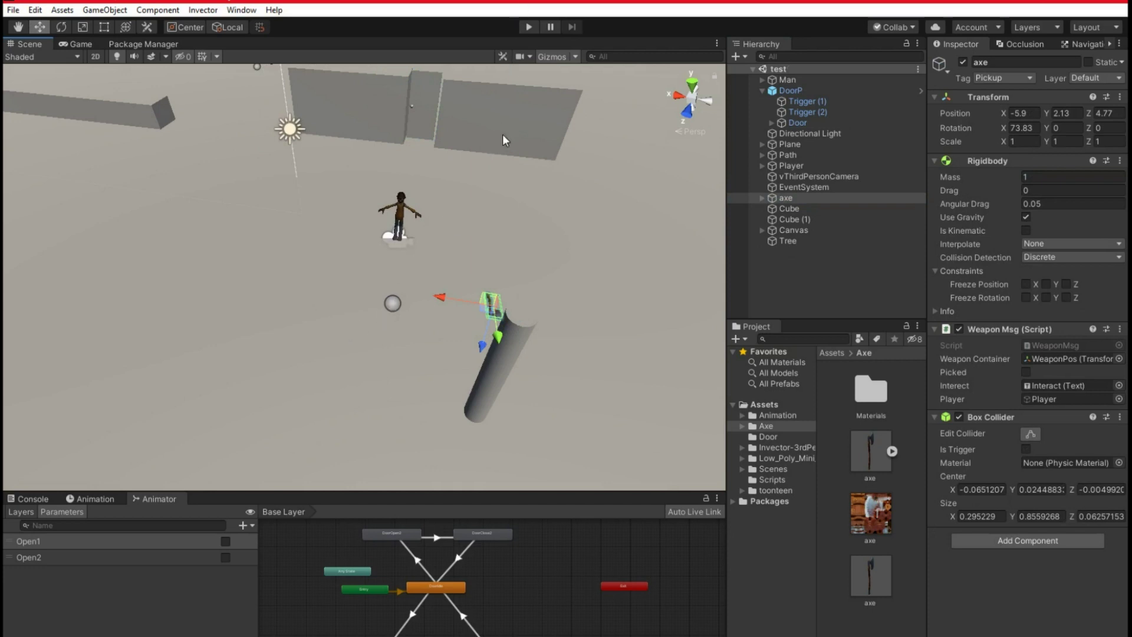
- Play the scene, walk the character around to check the moved axe near the tree, and exit play mode
click(528, 26)
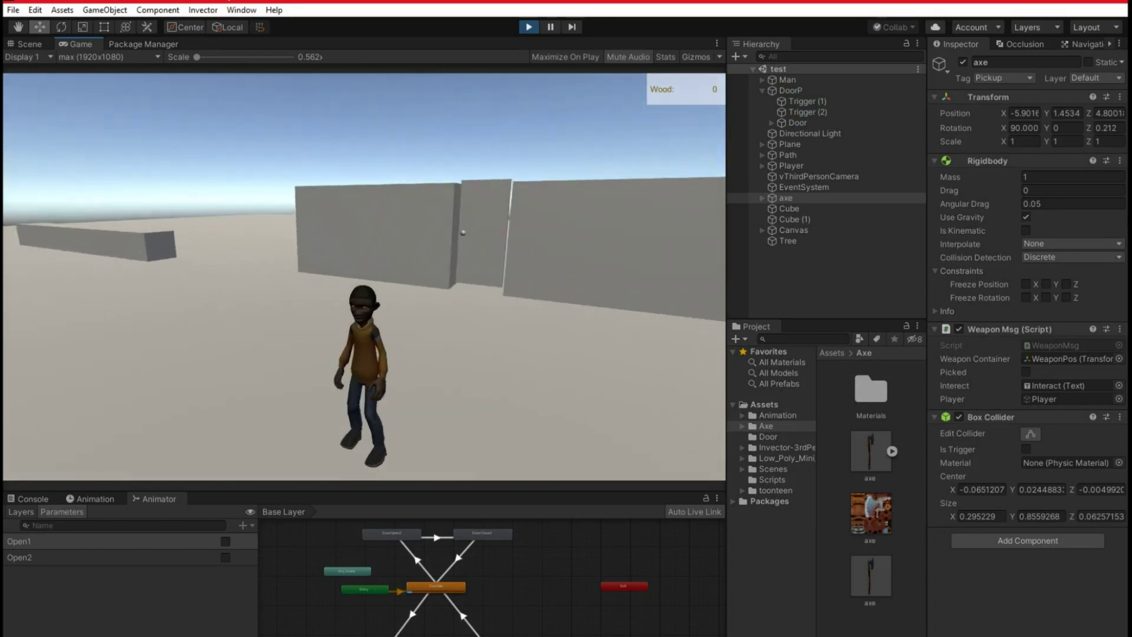
key(a)
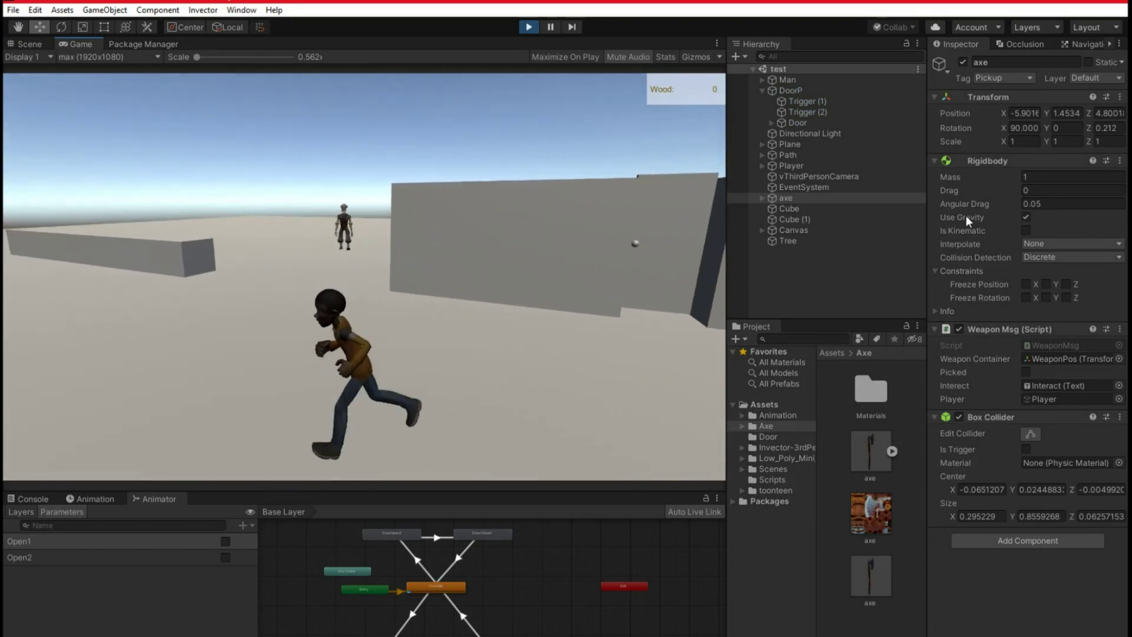
key(w)
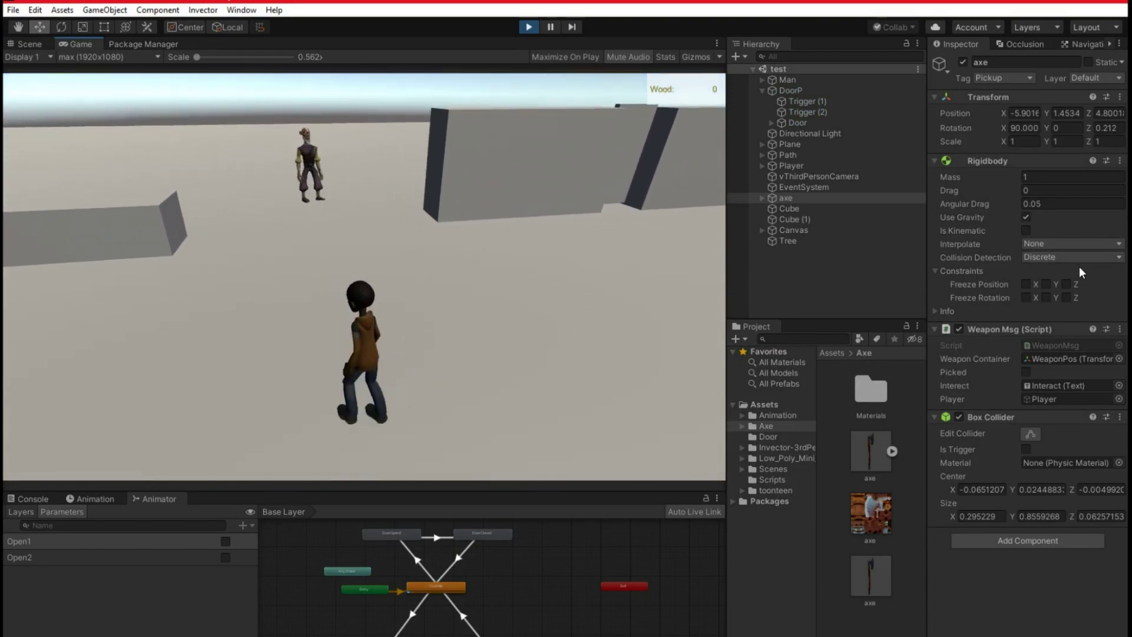
key(w)
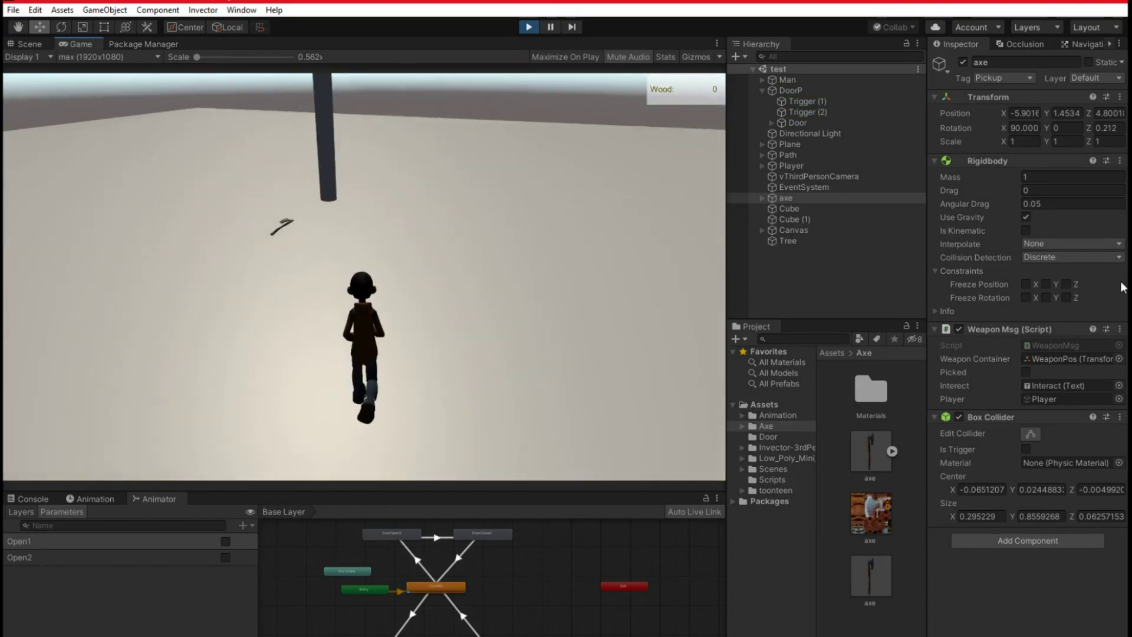
key(a)
key(w)
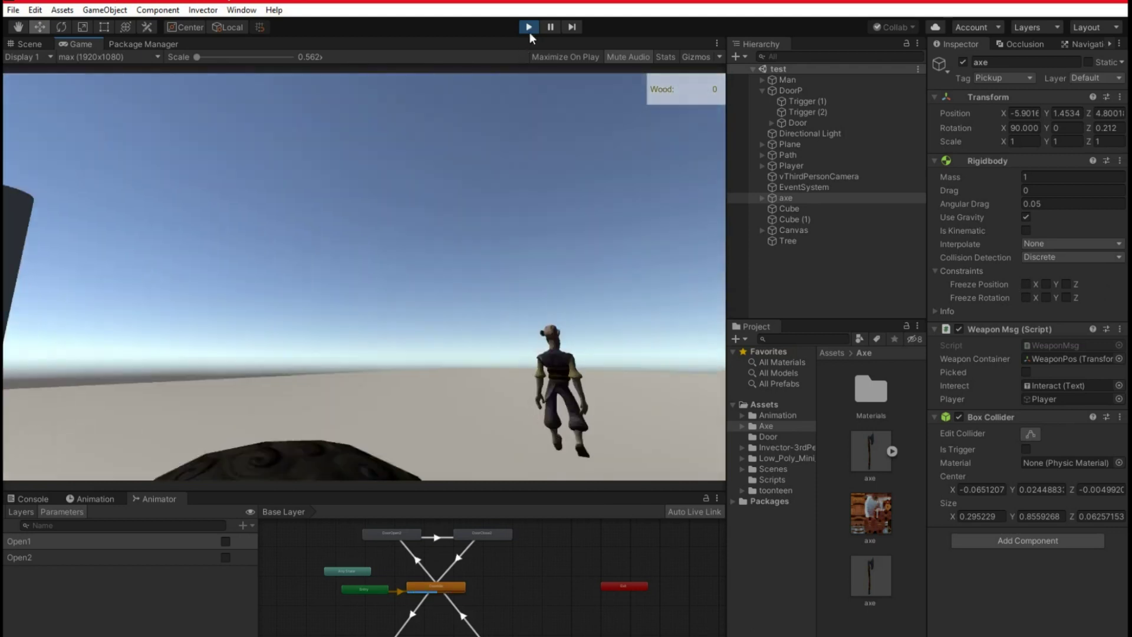
click(529, 27)
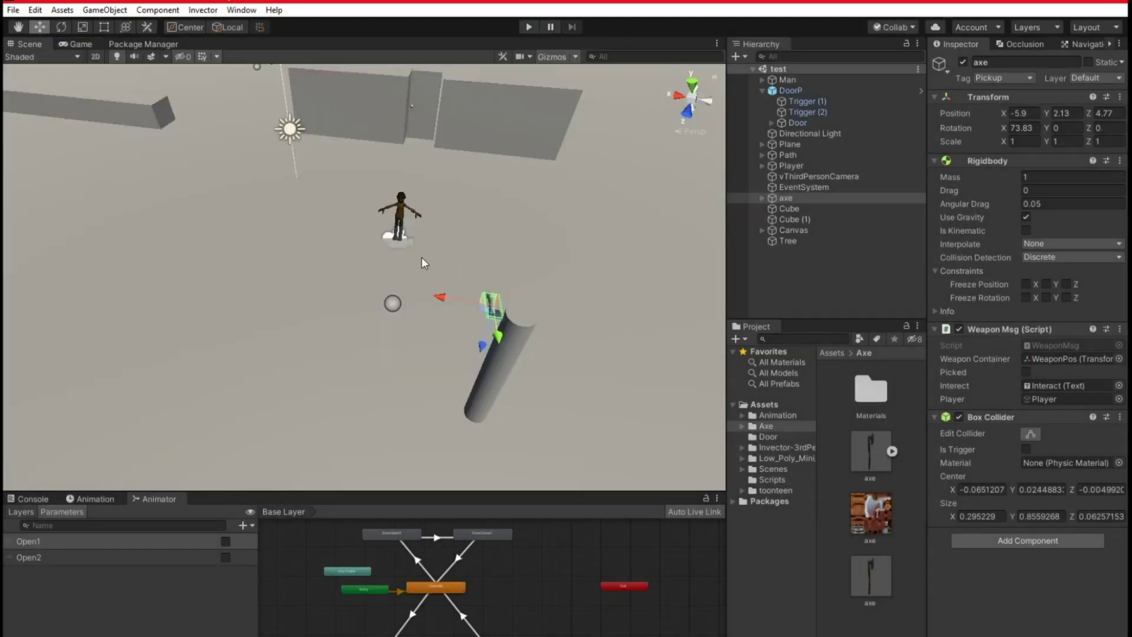
- Inspect the axe and its collider up close in the scene, and select the Tree cylinder
alt+drag(452, 243, 475, 219)
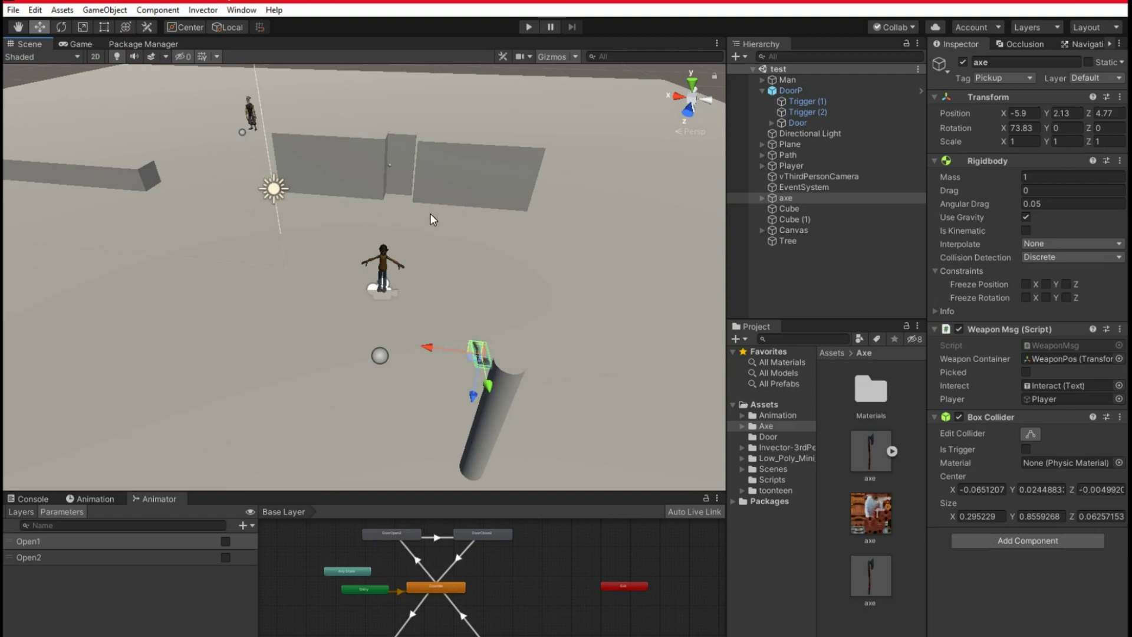
alt+drag(418, 310, 571, 313)
scroll(571, 314, up, 5)
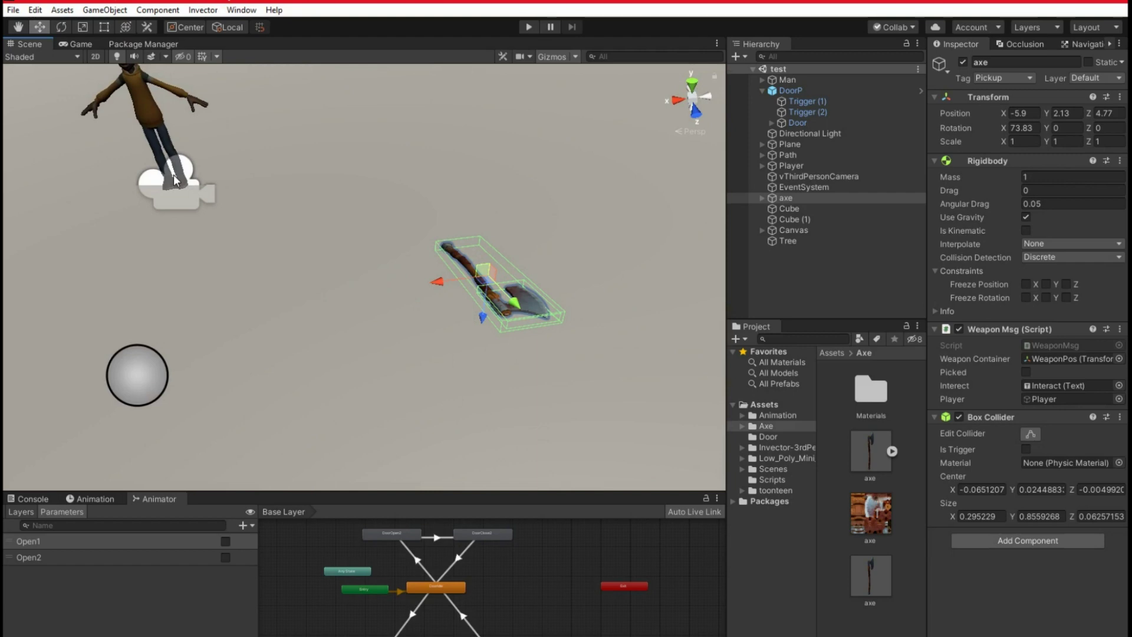
scroll(386, 249, down, 6)
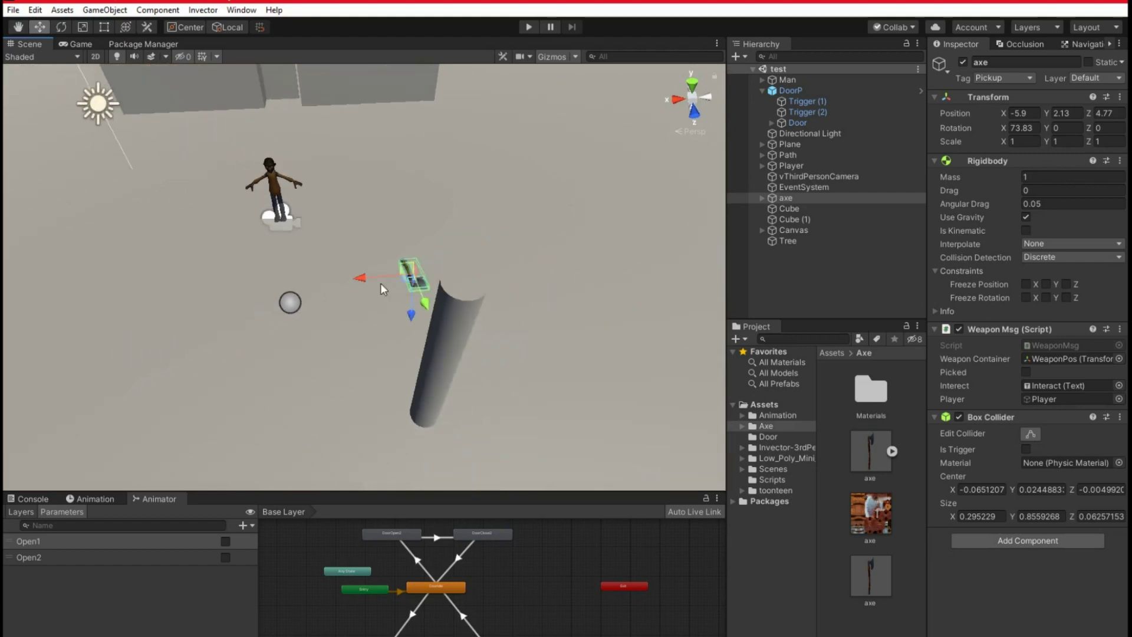
click(442, 348)
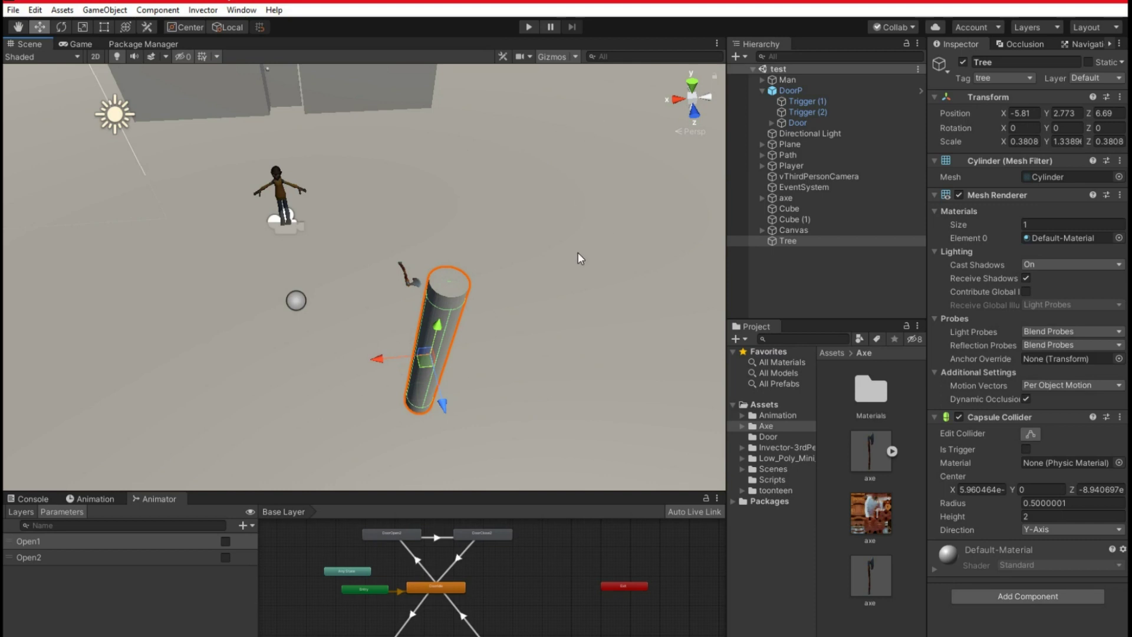
- Examine the Tree cylinder and the axe beside it from several angles in the scene
alt+drag(578, 252, 425, 122)
key(e)
right_drag(424, 122, 571, 199)
key(w)
key(e)
key(w)
key(s)
key(a)
key(w)
right_drag(516, 264, 525, 286)
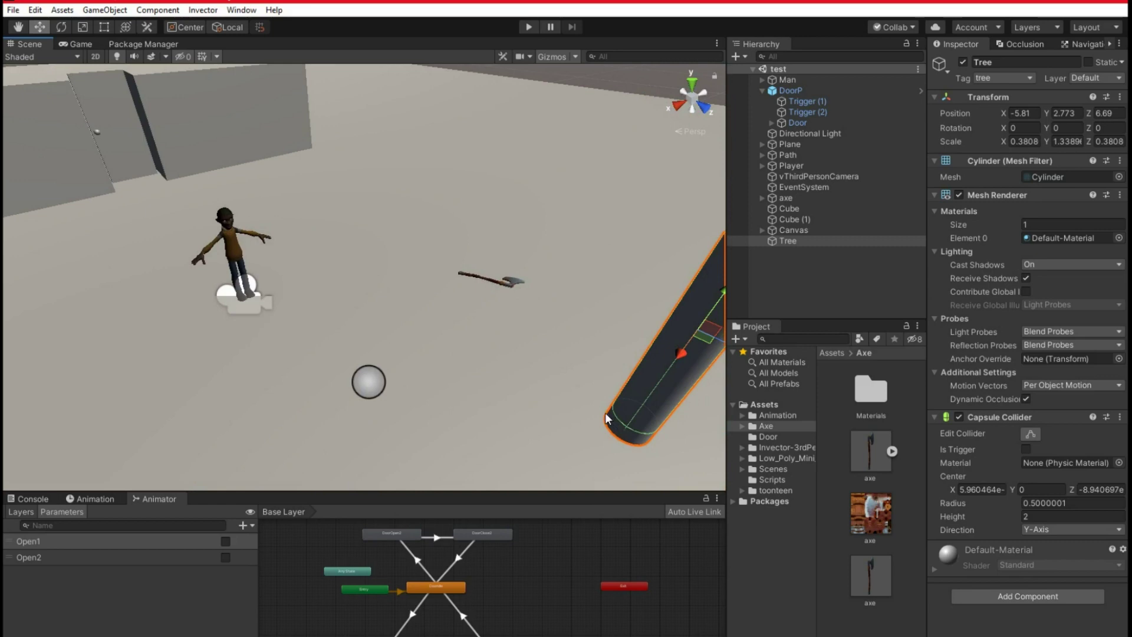
alt+drag(579, 392, 379, 307)
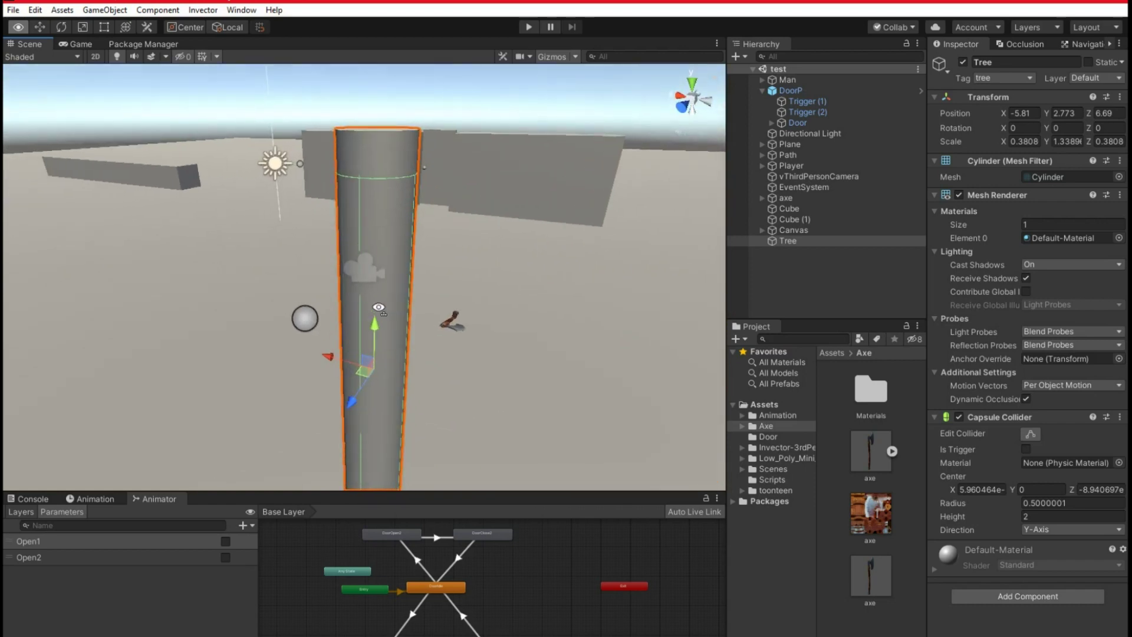
alt+drag(496, 307, 475, 311)
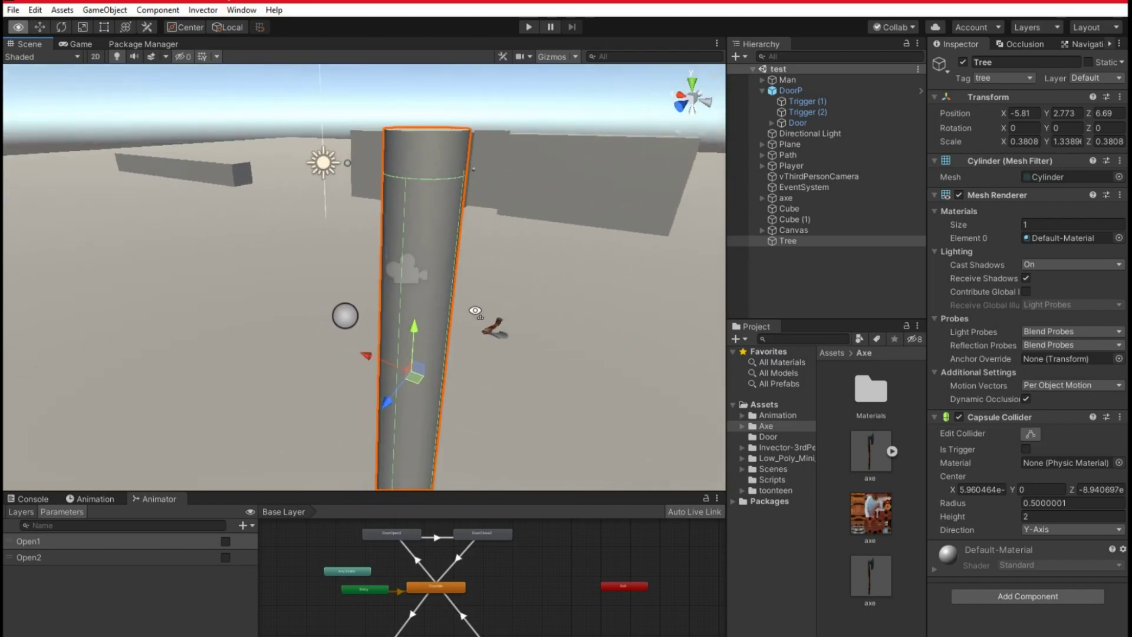
key(s)
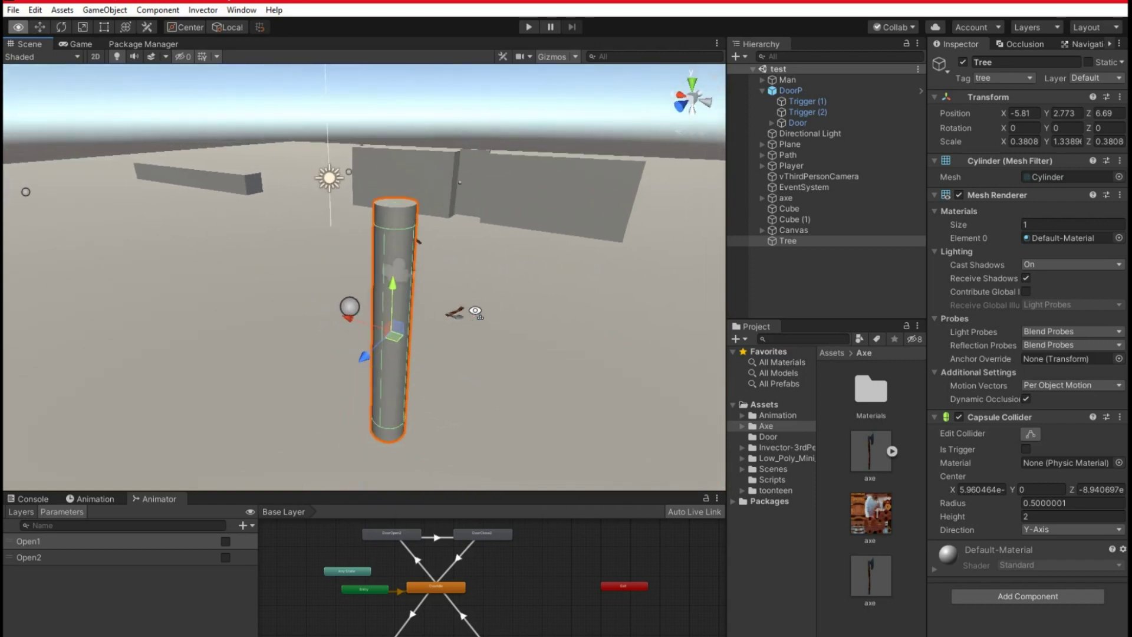
key(d)
key(w)
right_drag(475, 311, 465, 300)
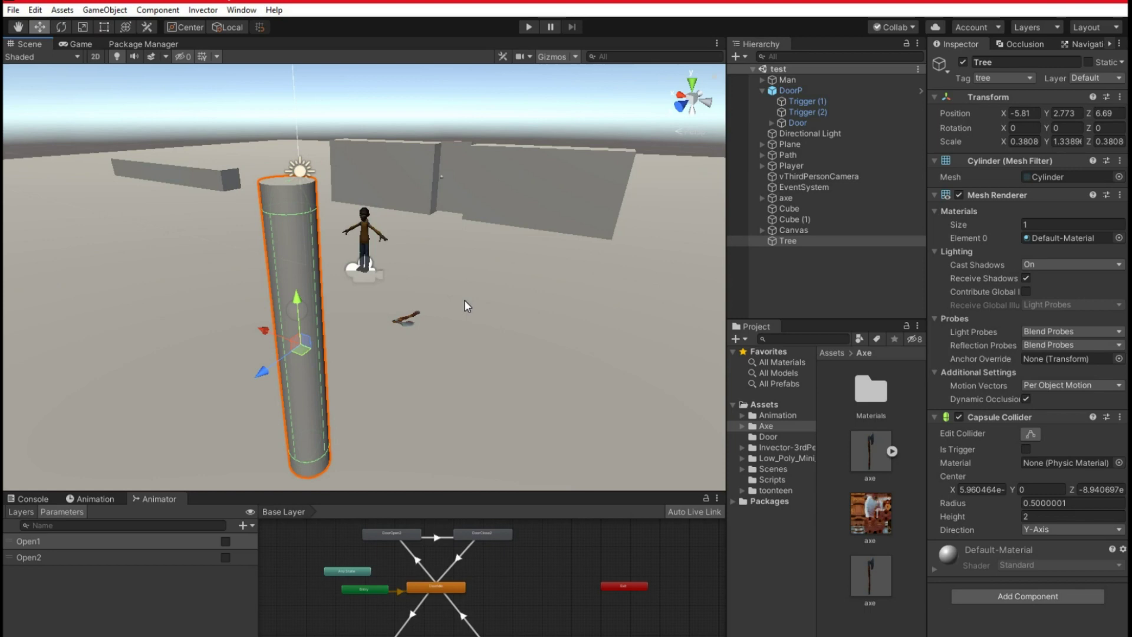
alt+drag(465, 299, 427, 289)
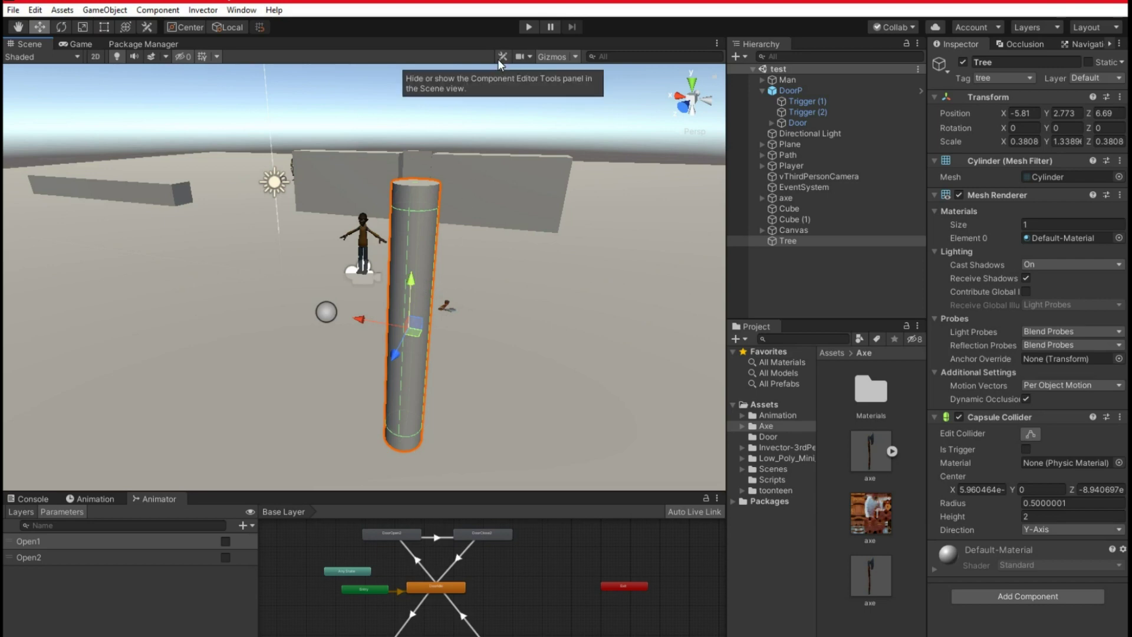
key(q)
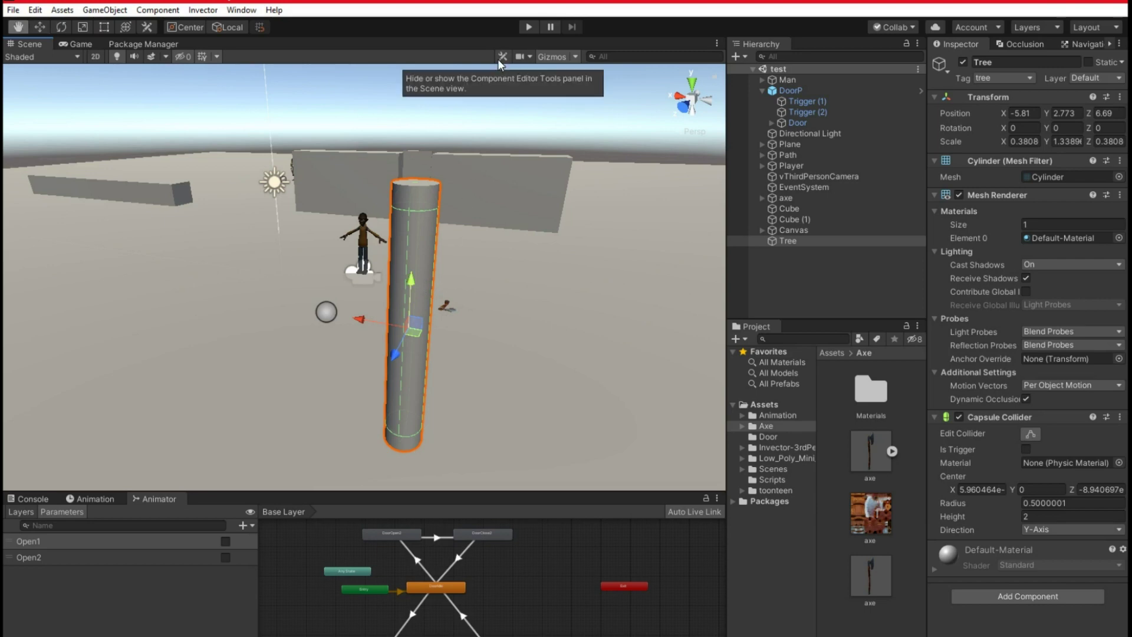